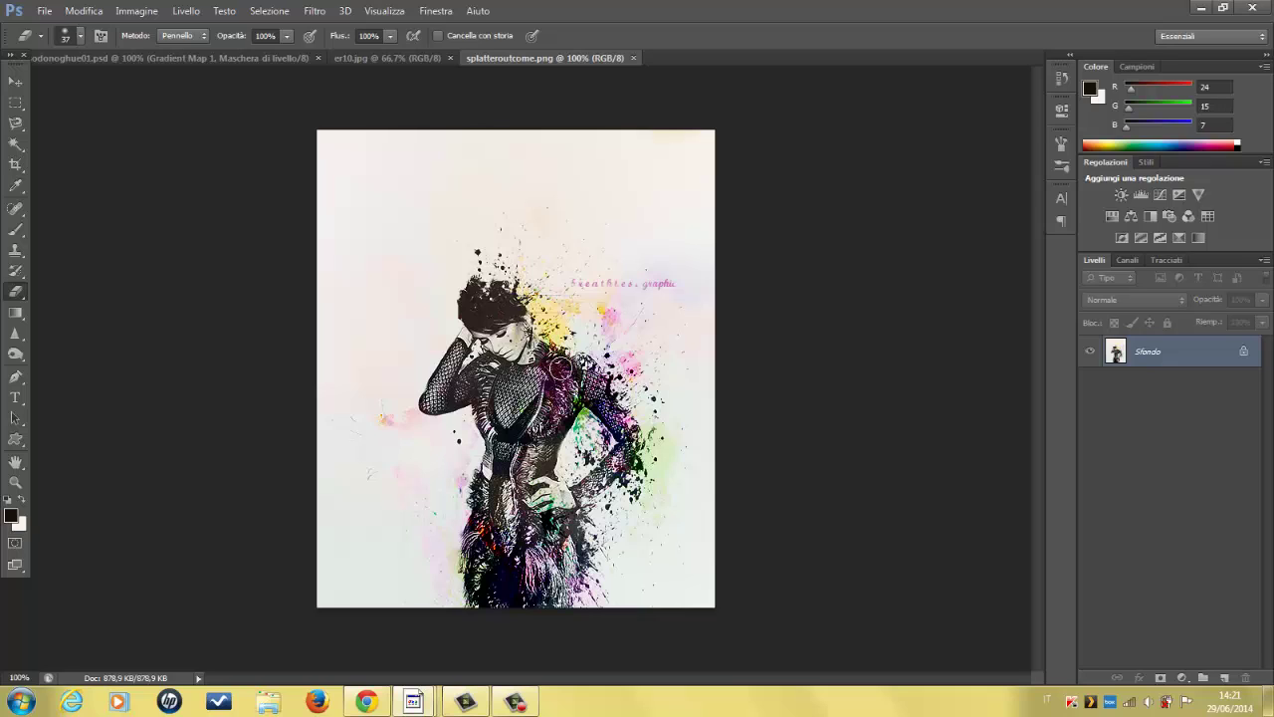
Switch from Photoshop to the deviantART splatter brushes search results in Chrome
right_click(502, 705)
left_click(503, 705)
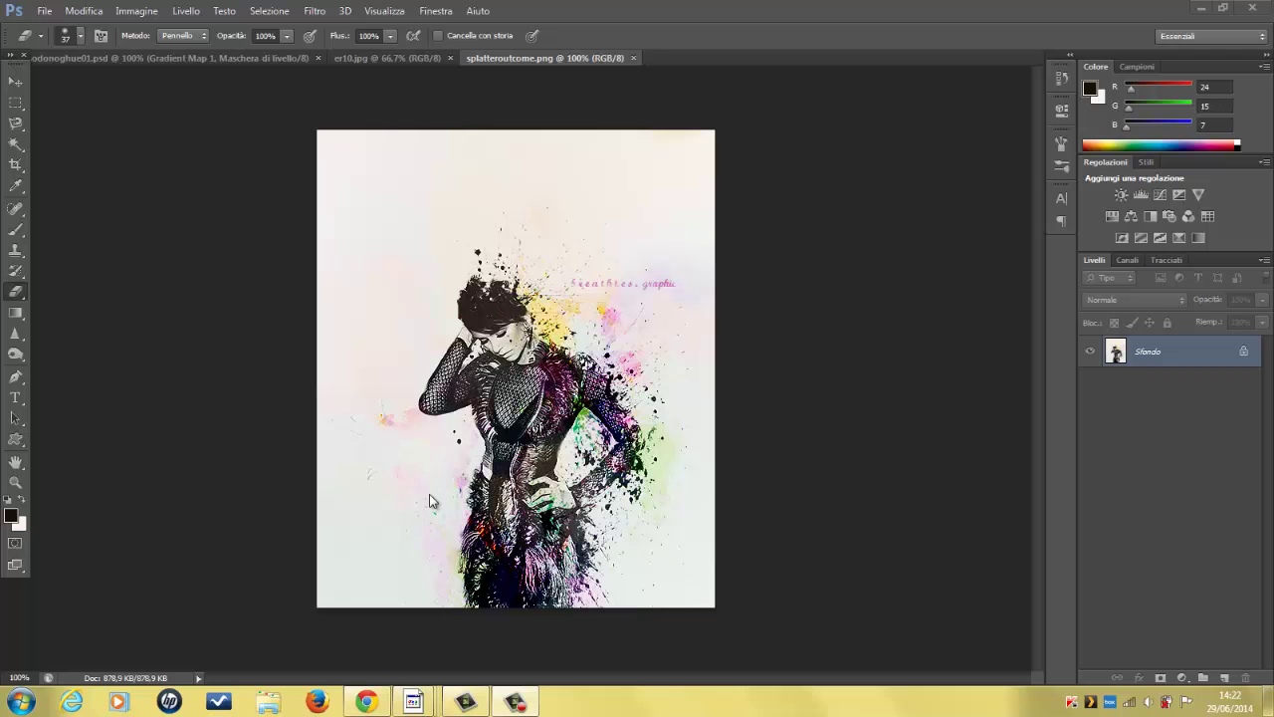
left_click(366, 702)
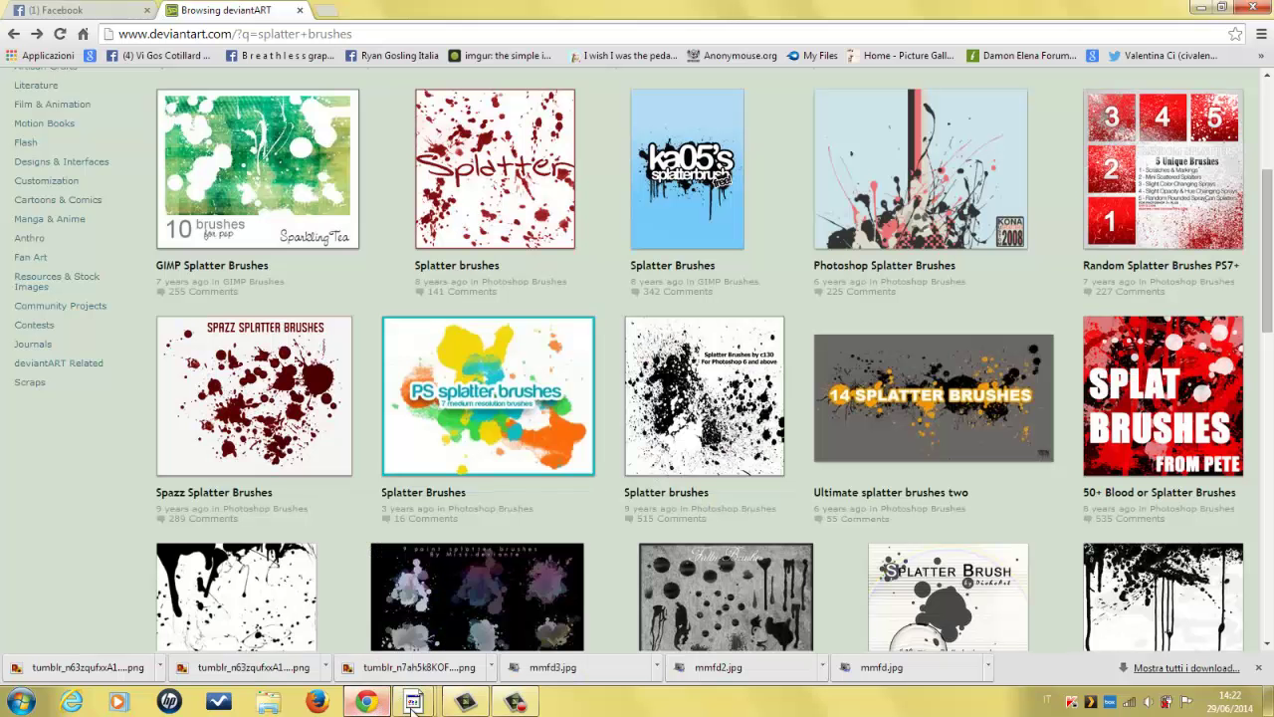
scroll(587, 403, "up", 3)
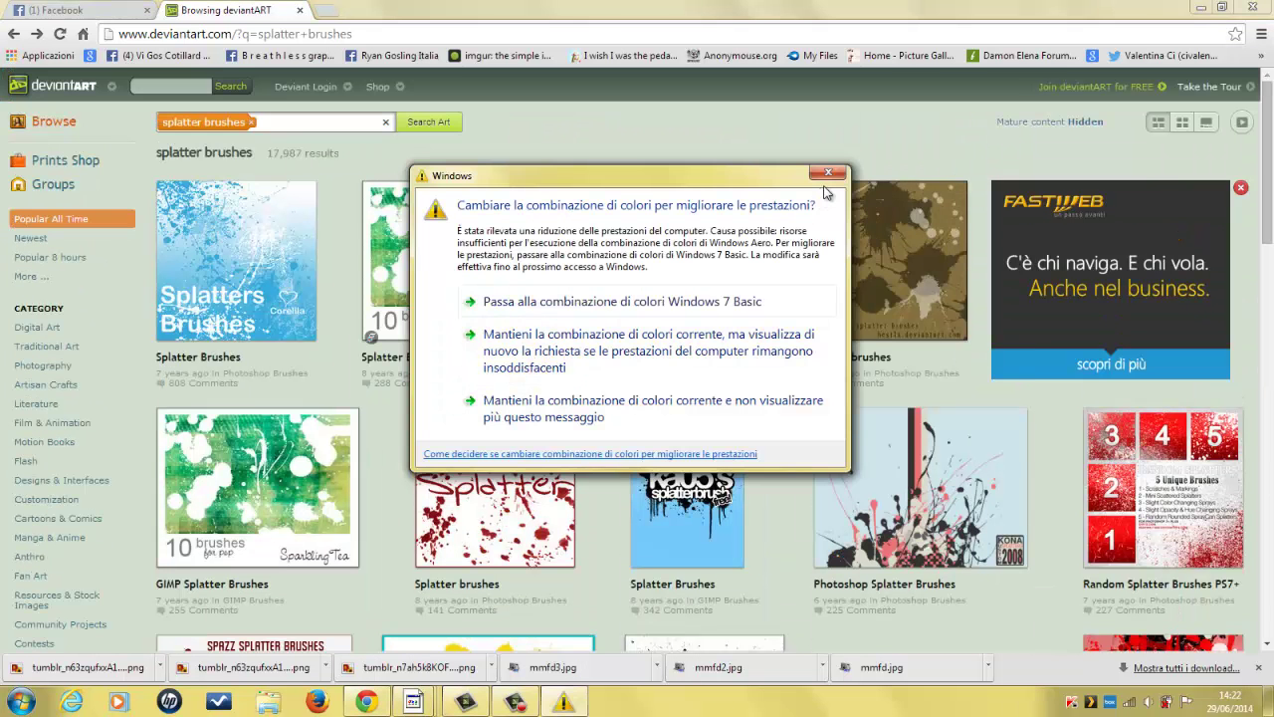
left_click(827, 173)
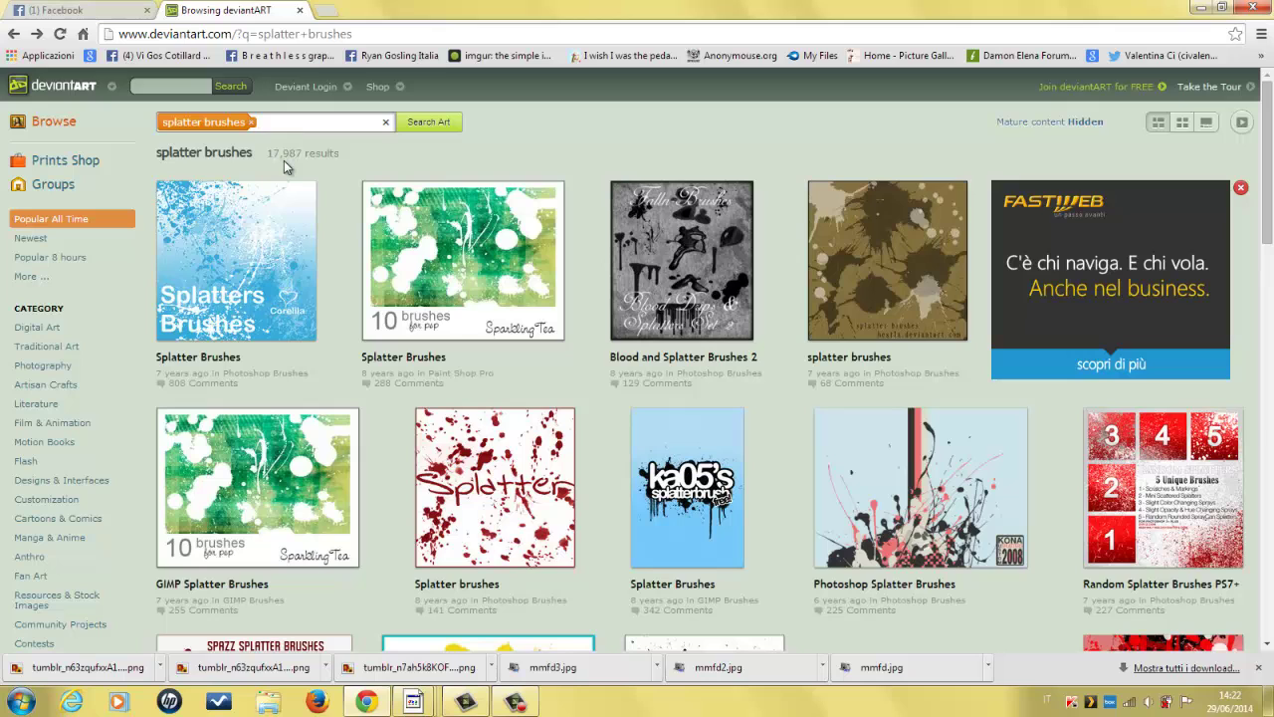
scroll(530, 227, "down", 3)
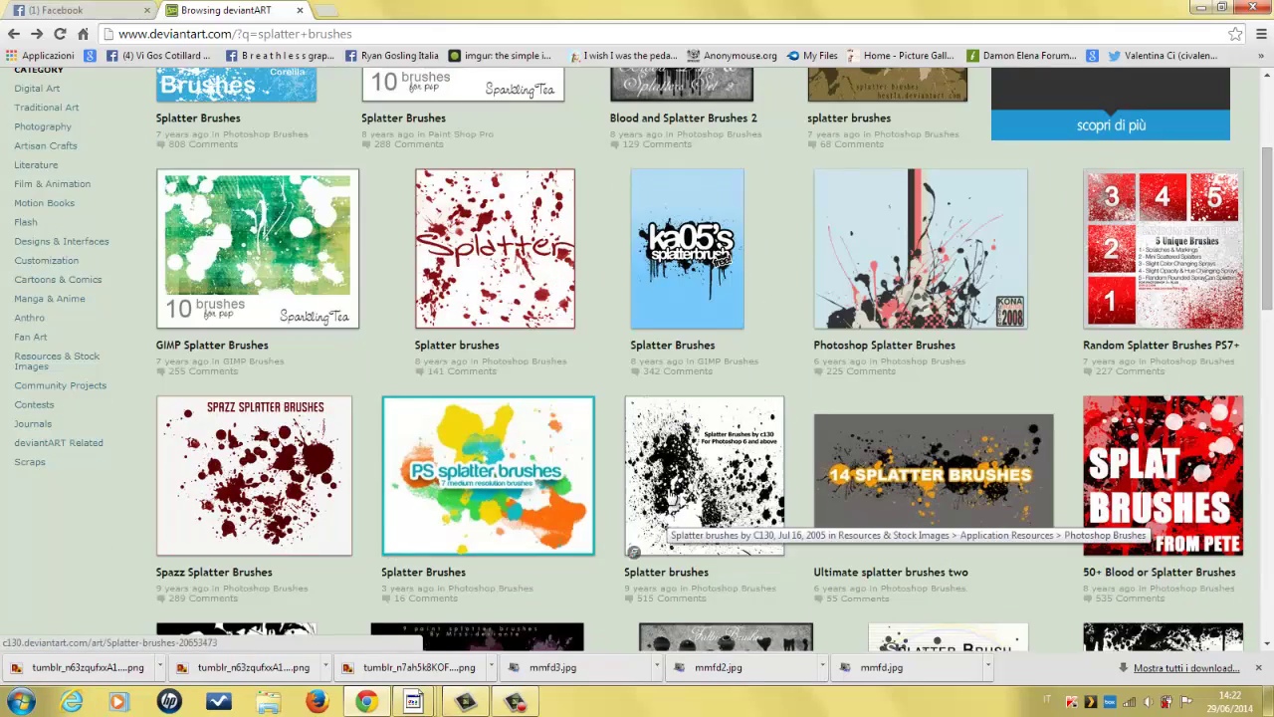
left_click(672, 497)
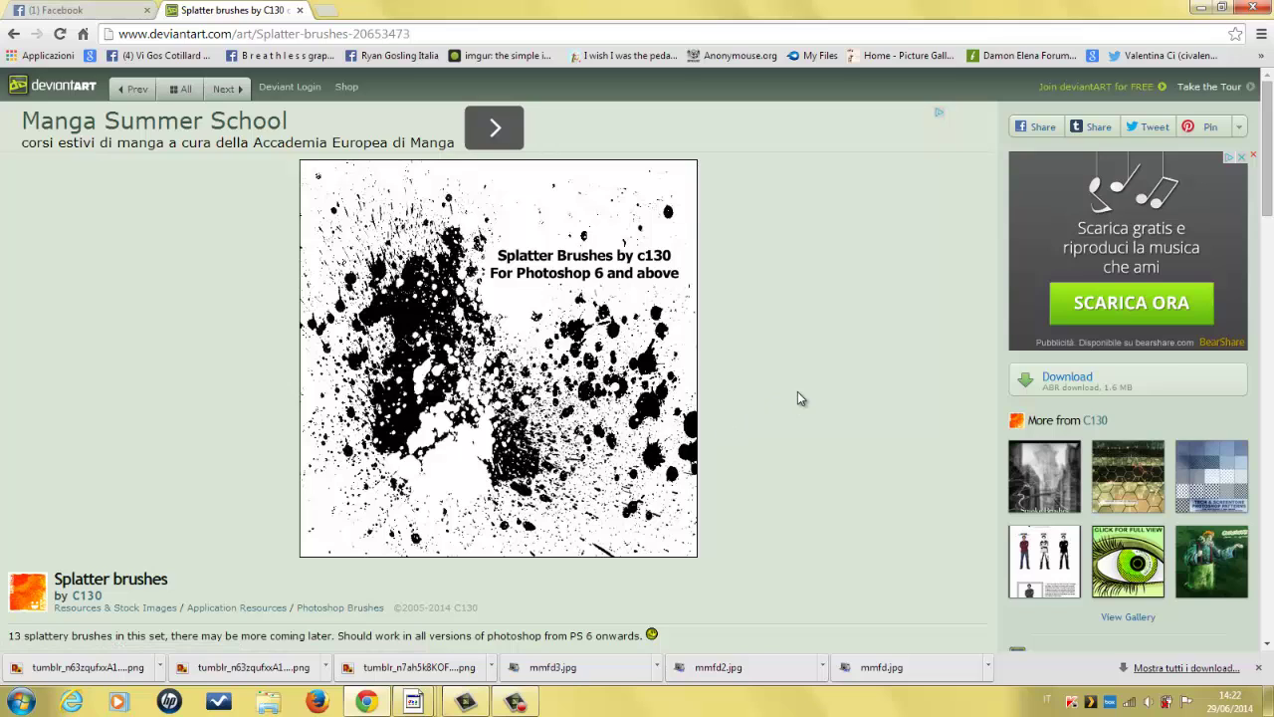
scroll(797, 392, "down", 1)
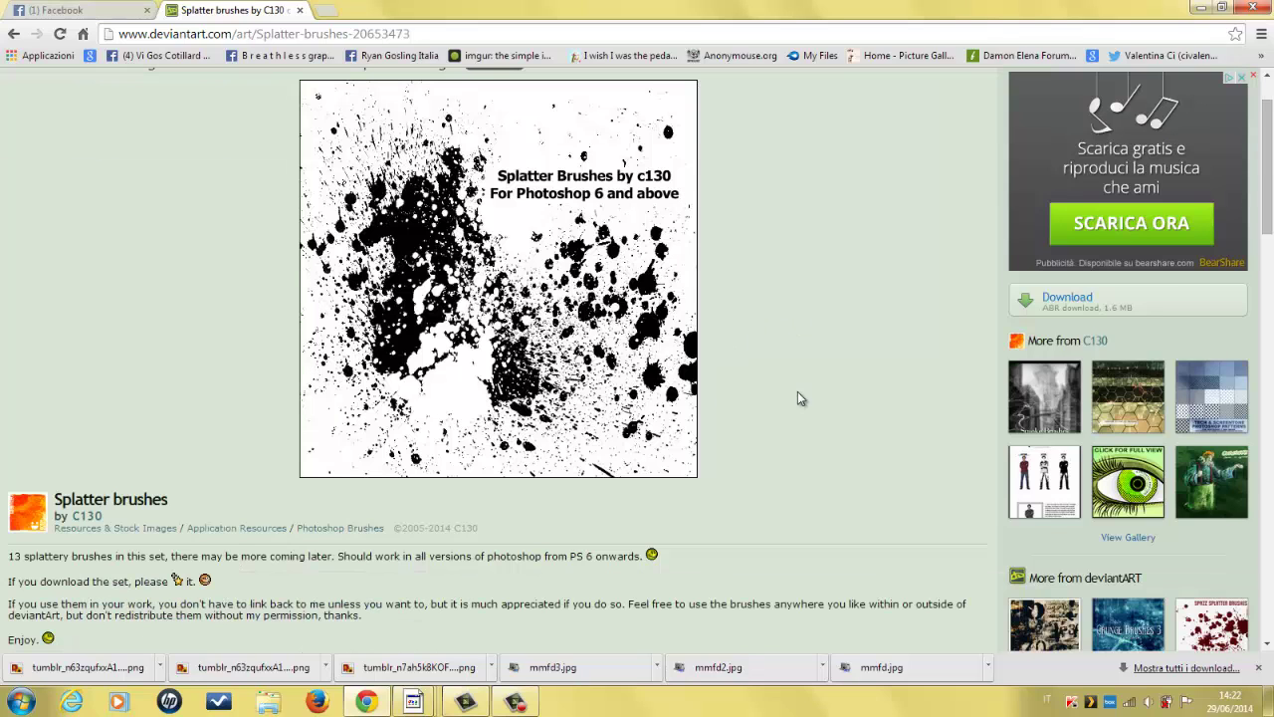
scroll(798, 391, "up", 1)
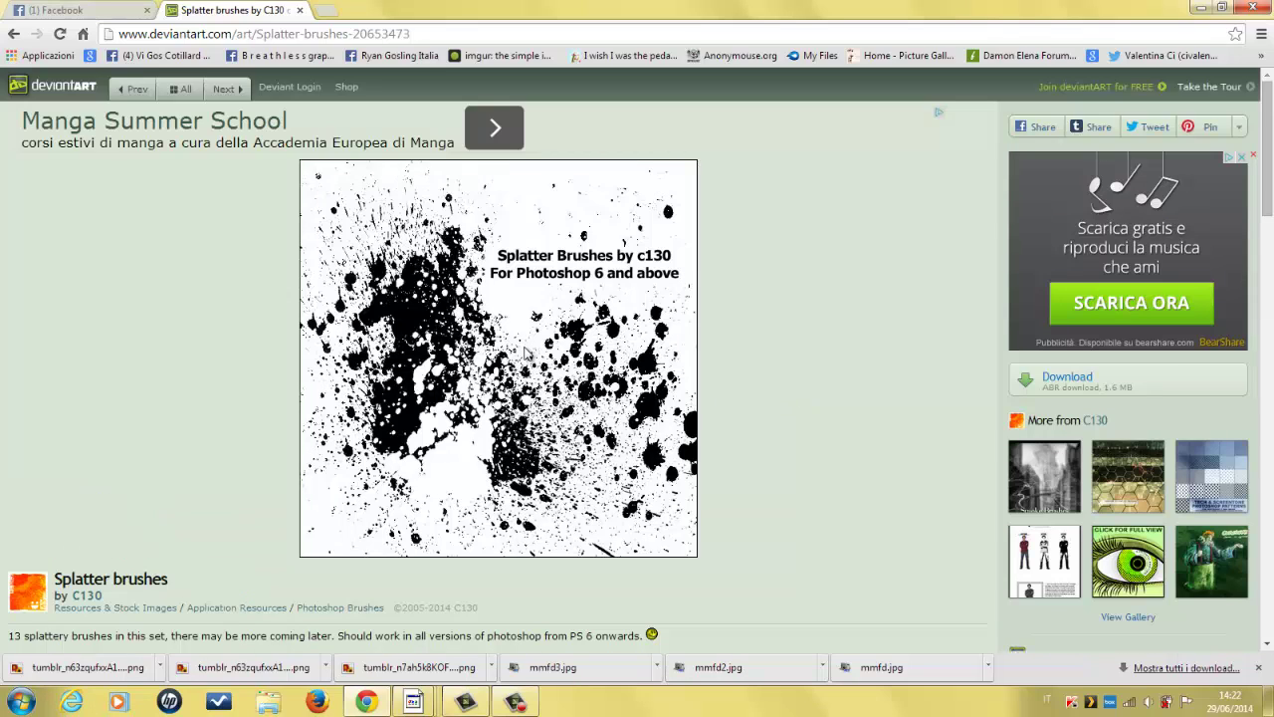
scroll(526, 353, "down", 2)
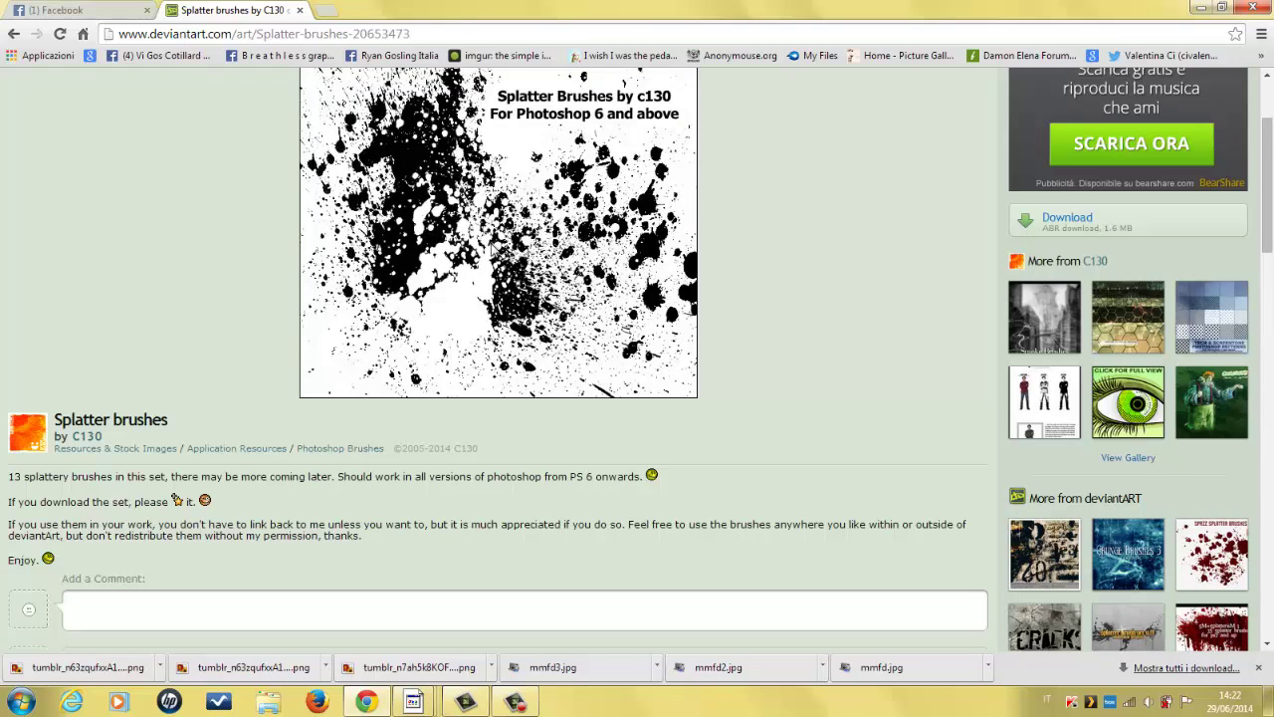
scroll(526, 353, "down", 1)
scroll(525, 353, "up", 1)
scroll(525, 353, "up", 1)
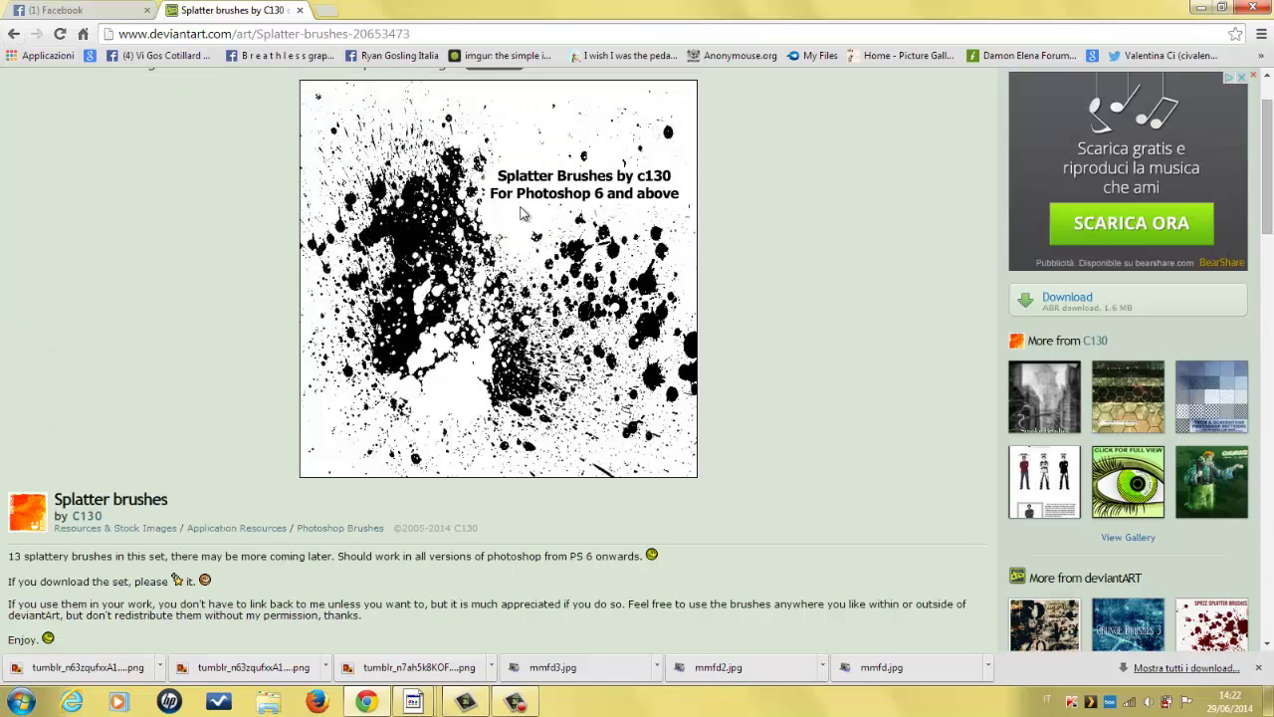
scroll(519, 213, "down", 3)
scroll(519, 212, "down", 4)
scroll(1145, 246, "up", 3)
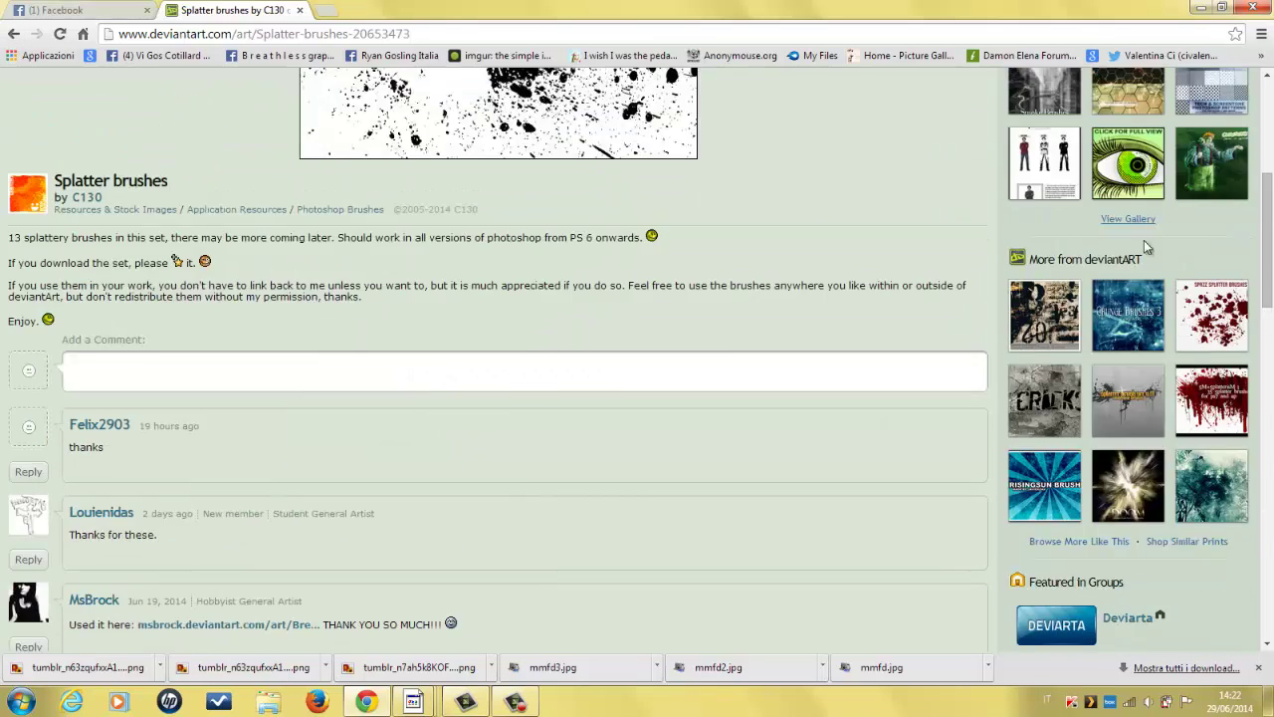
left_click(1211, 310)
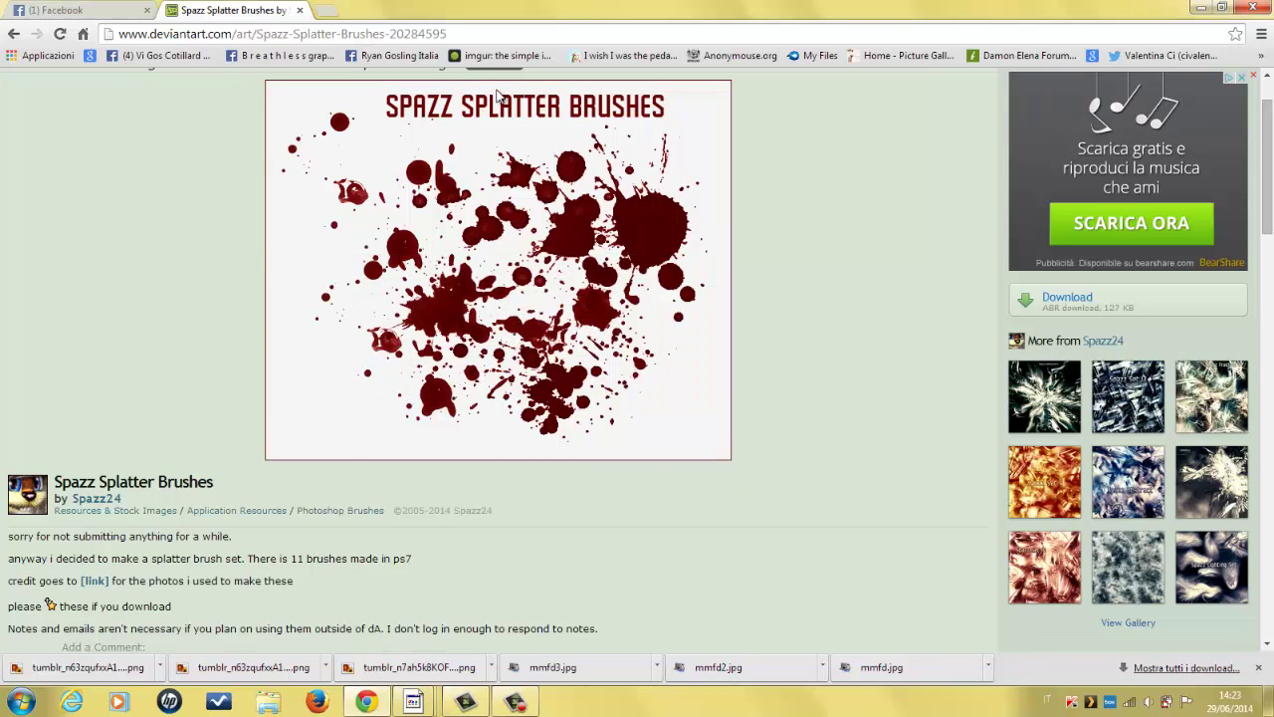
left_click(10, 36)
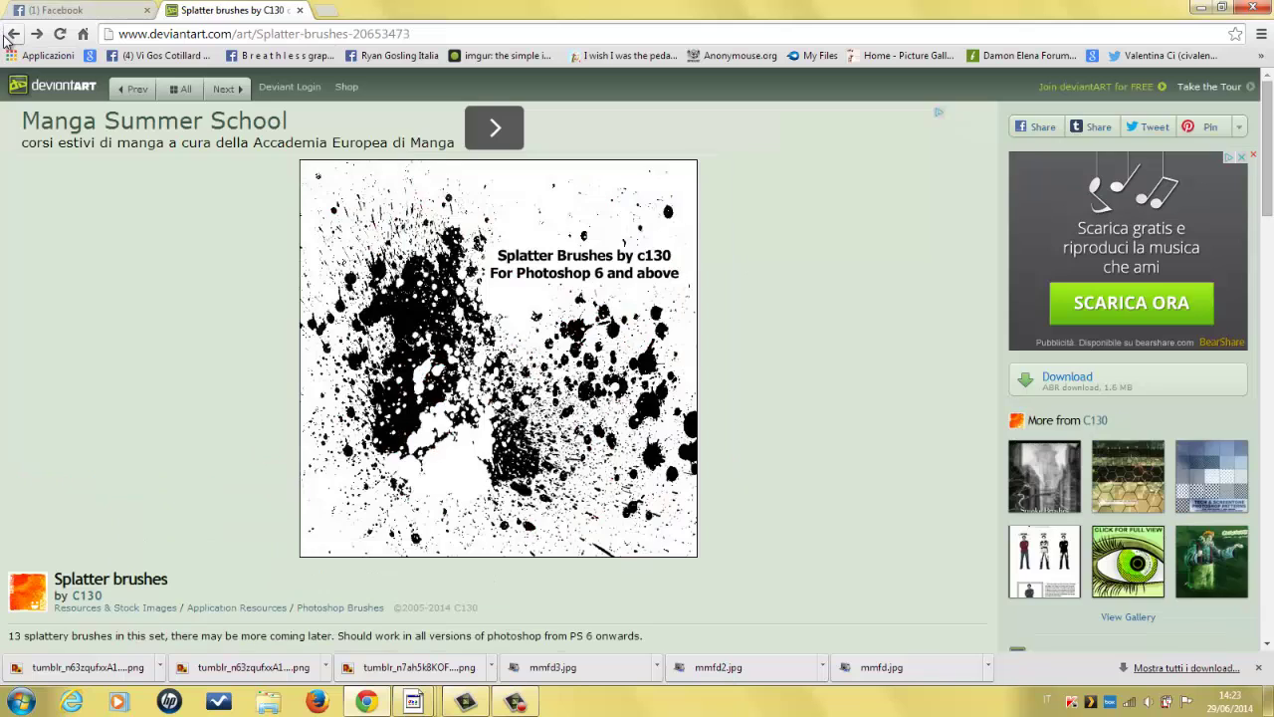
left_click(10, 36)
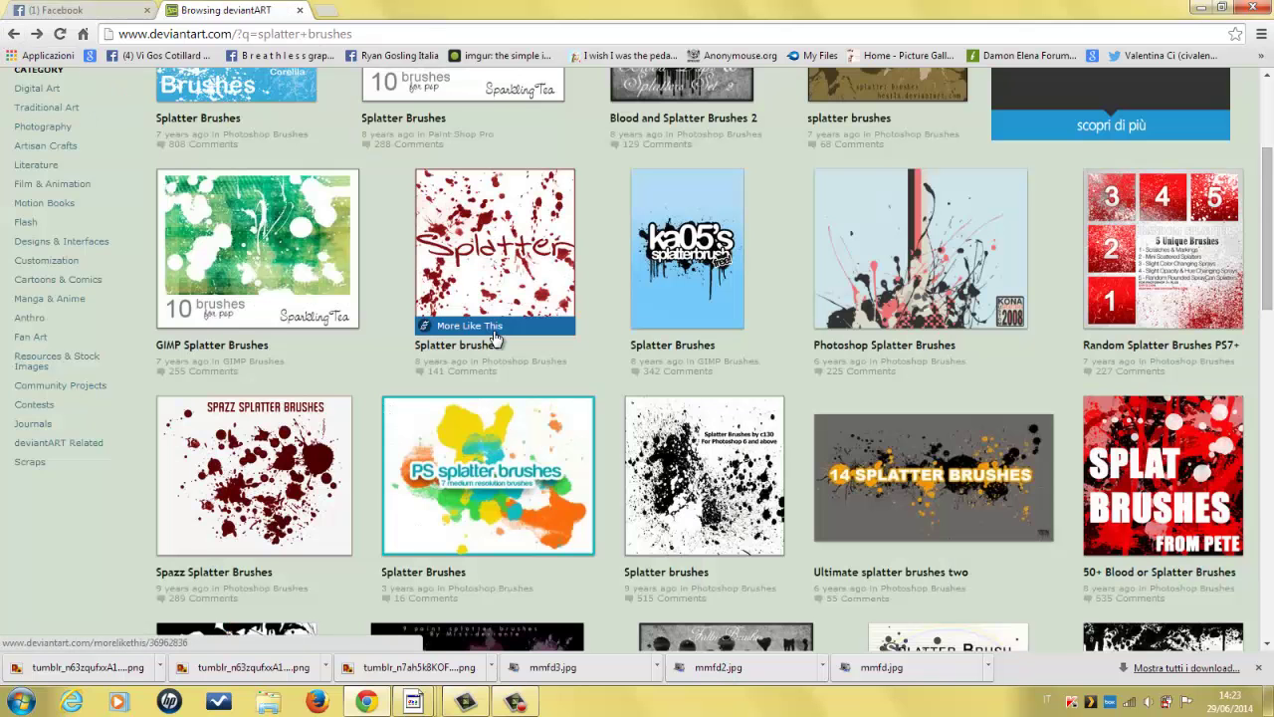
scroll(495, 339, "down", 1)
scroll(507, 335, "down", 1)
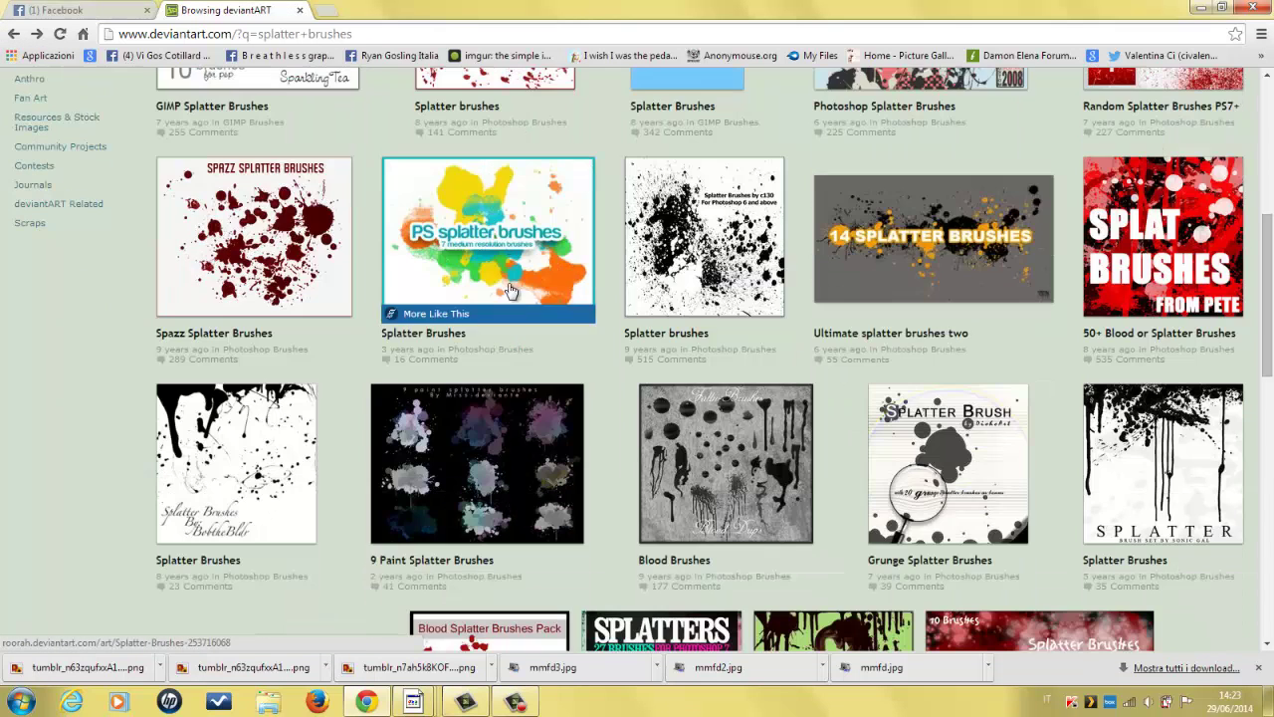
left_click(510, 286)
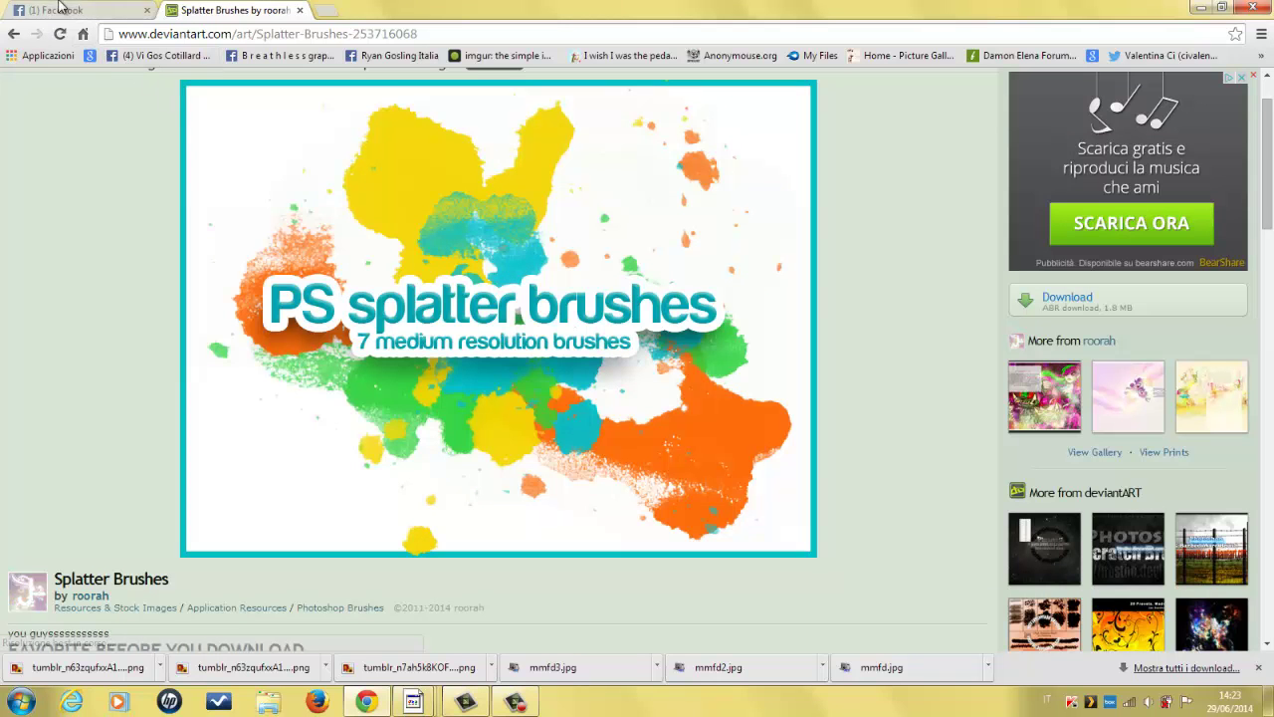
left_click(14, 33)
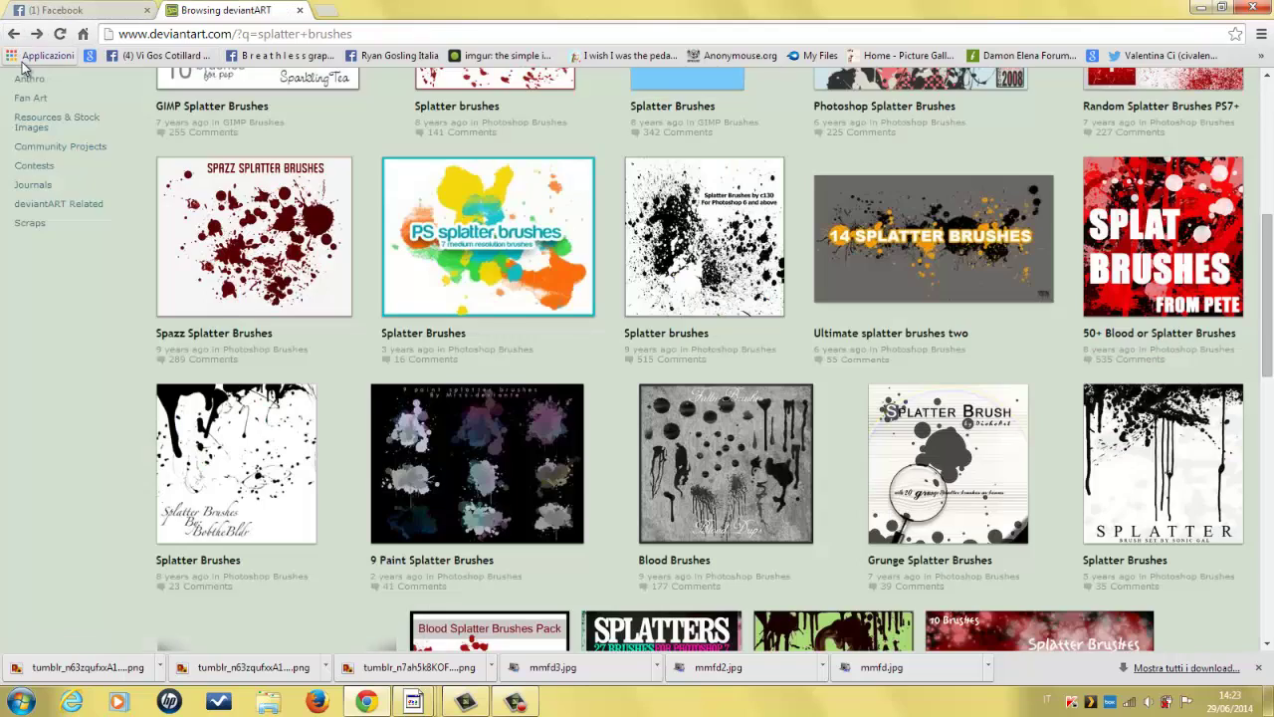
scroll(611, 327, "down", 2)
scroll(611, 327, "down", 1)
scroll(611, 328, "down", 3)
scroll(612, 325, "up", 5)
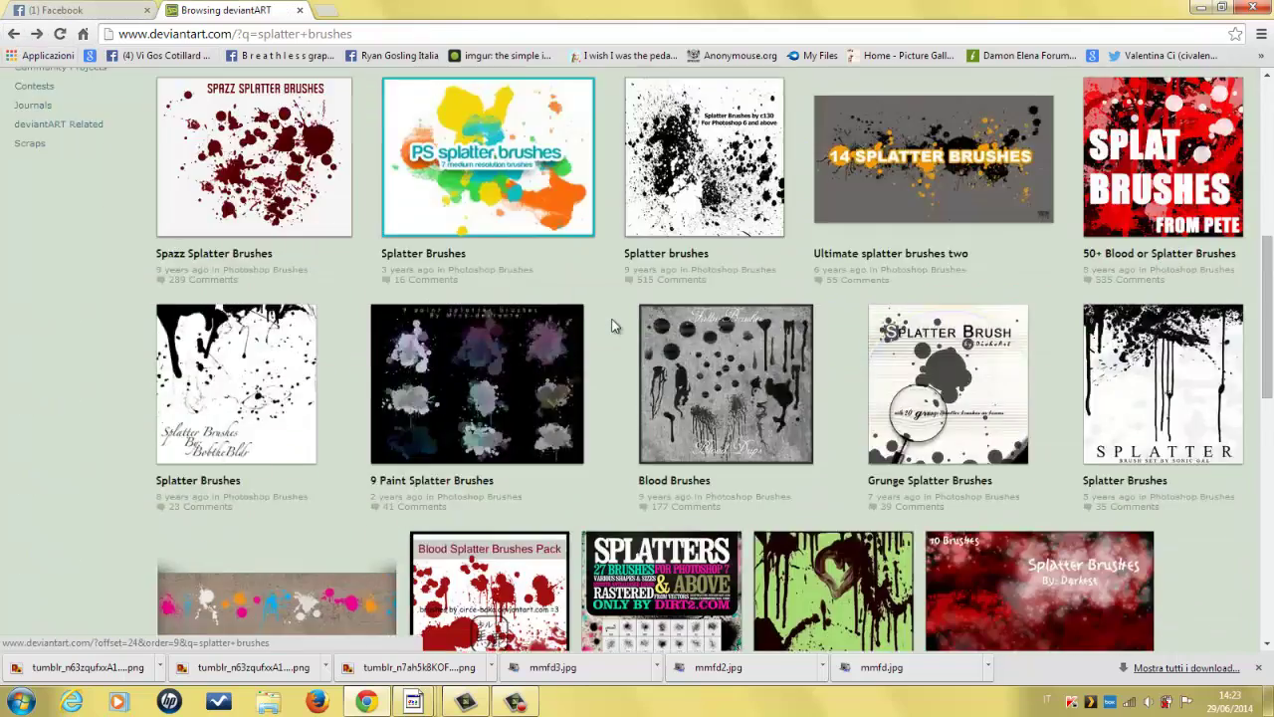
scroll(607, 323, "up", 4)
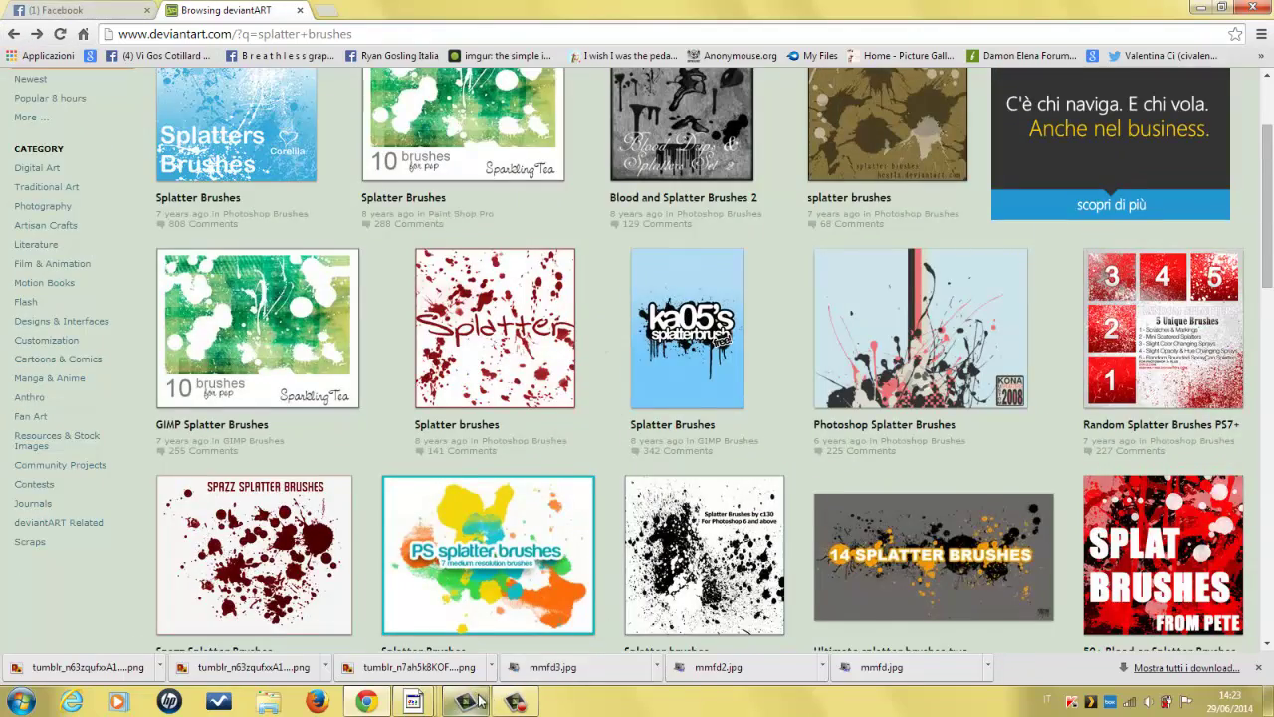
mouse_move(514, 702)
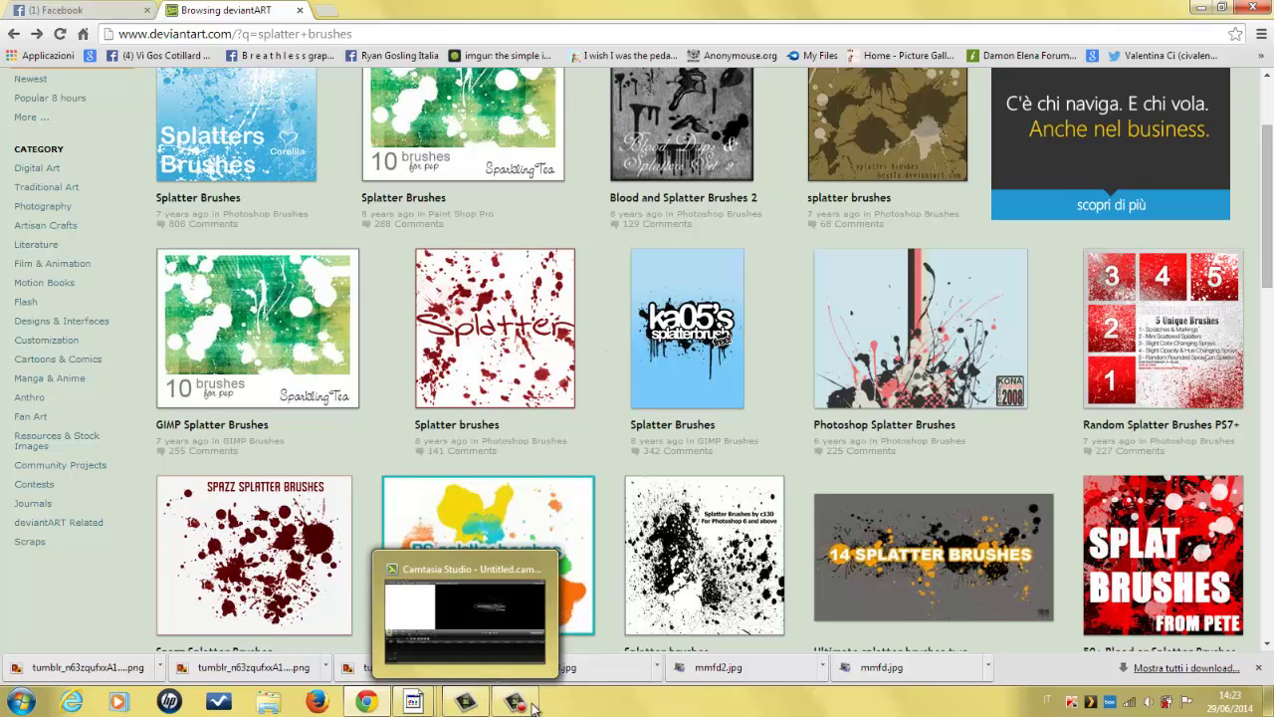
Create a new transparent 500 × 600 px document at 120 ppi
left_click(240, 628)
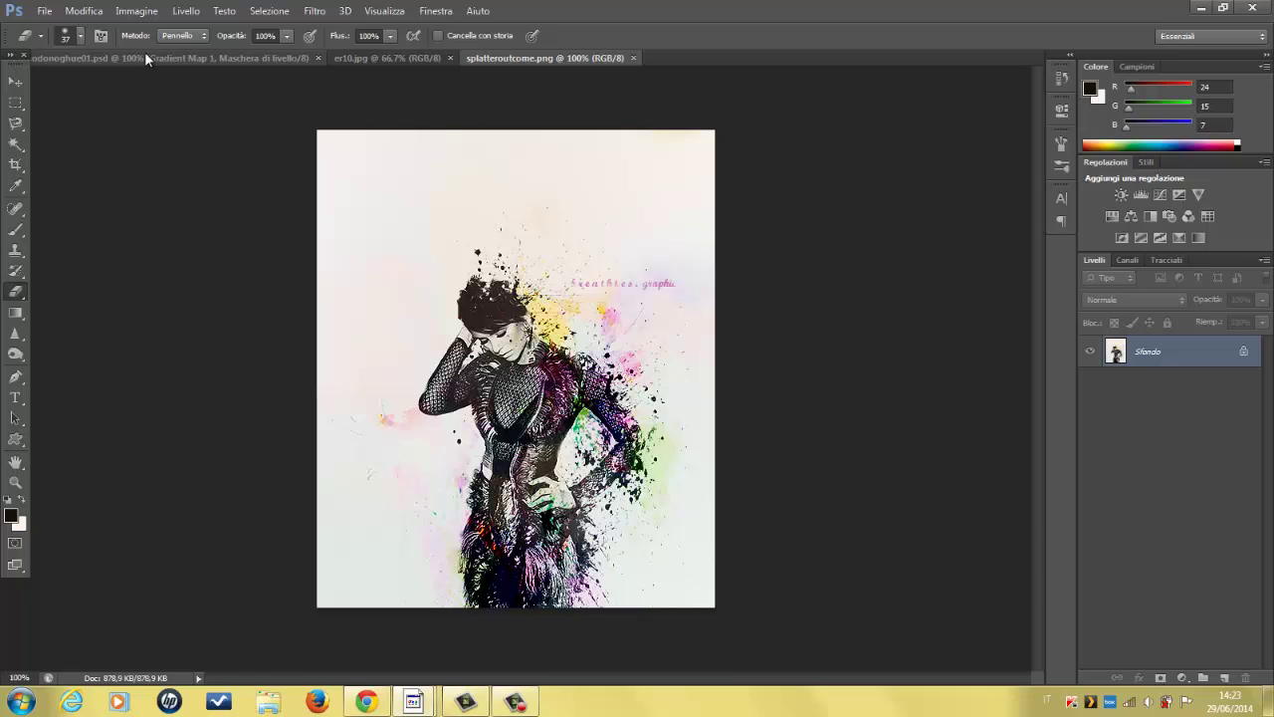
left_click(40, 12)
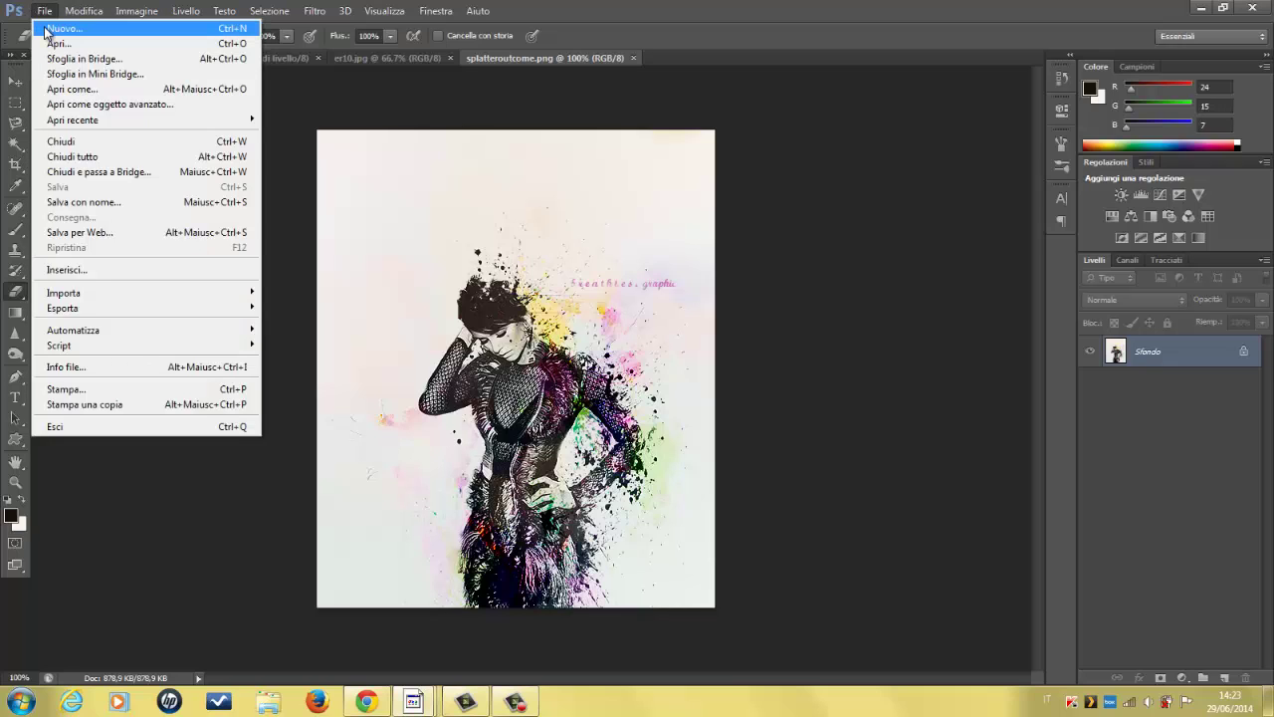
left_click(45, 31)
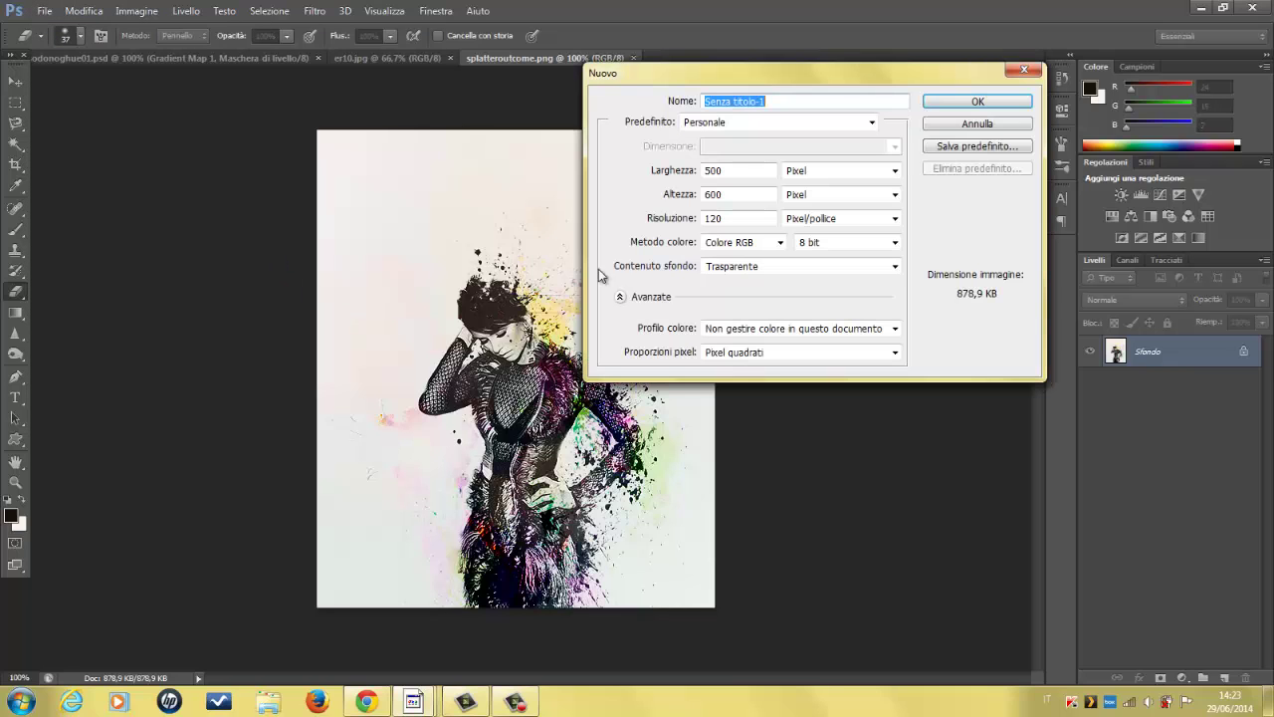
left_click(975, 103)
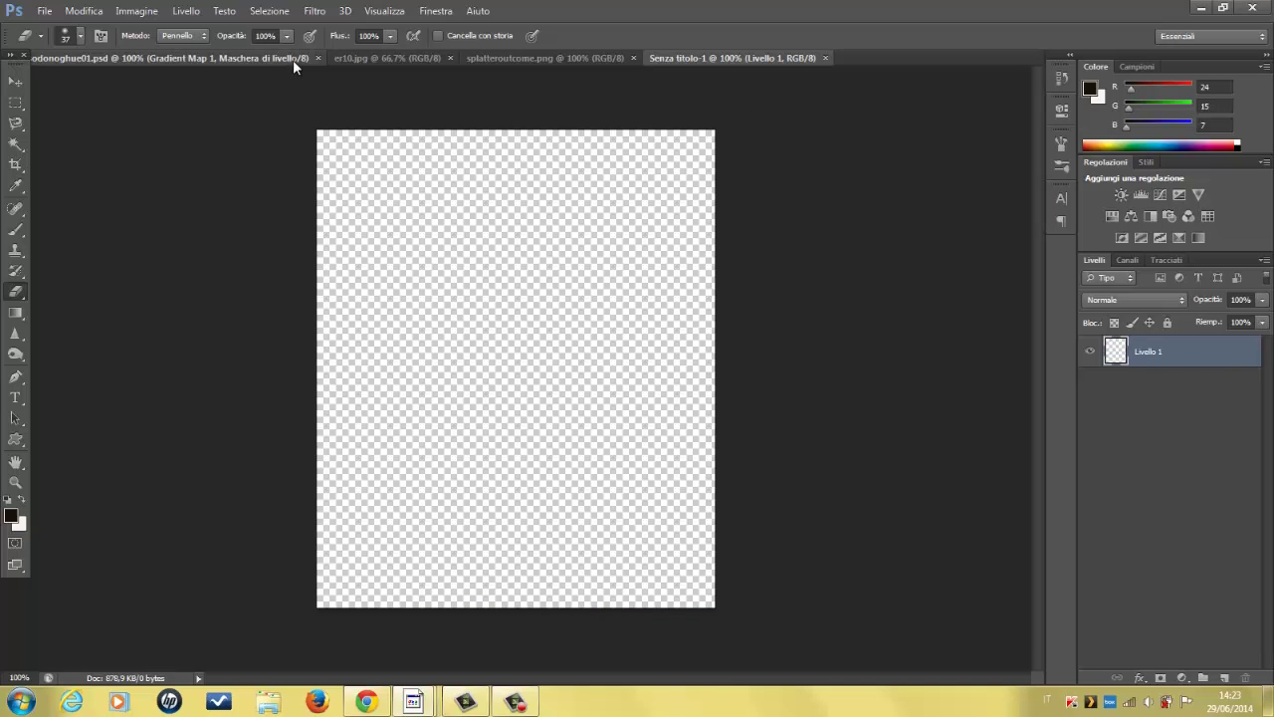
Check the er10.jpg photo, close odonoghue01.psd, and return to Senza titolo-1
left_click(294, 59)
left_click(348, 60)
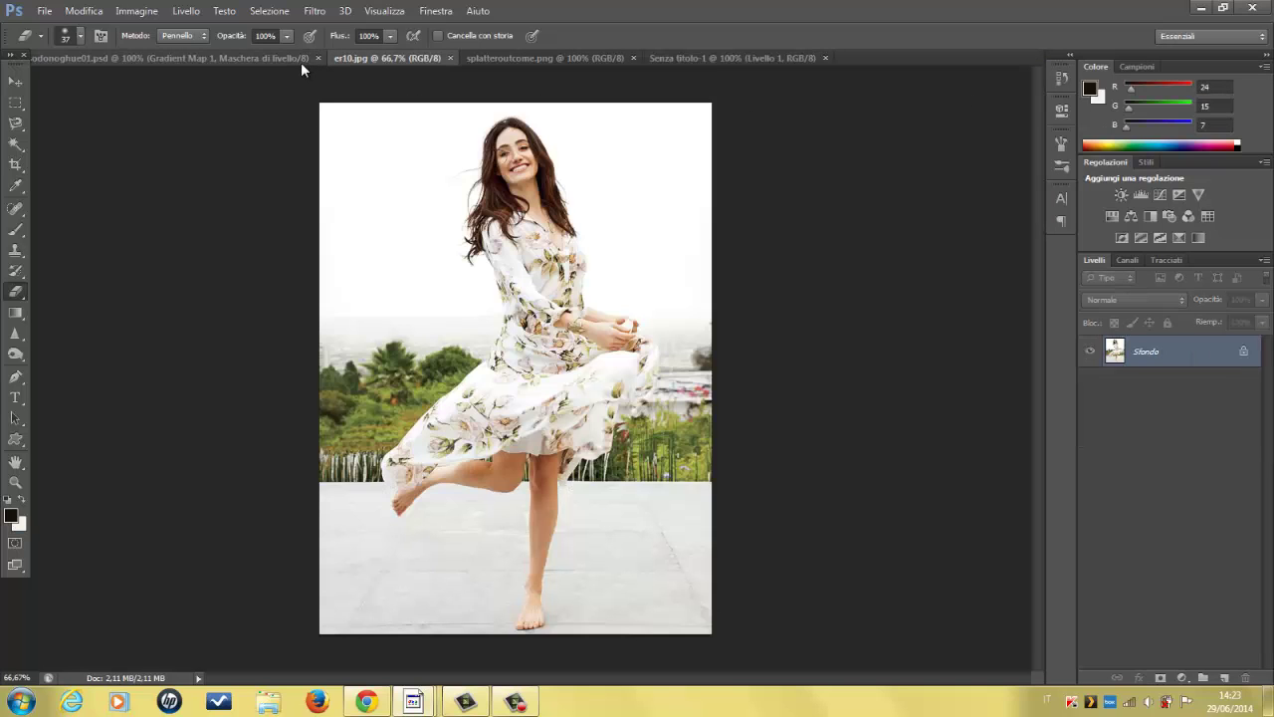
left_click(314, 57)
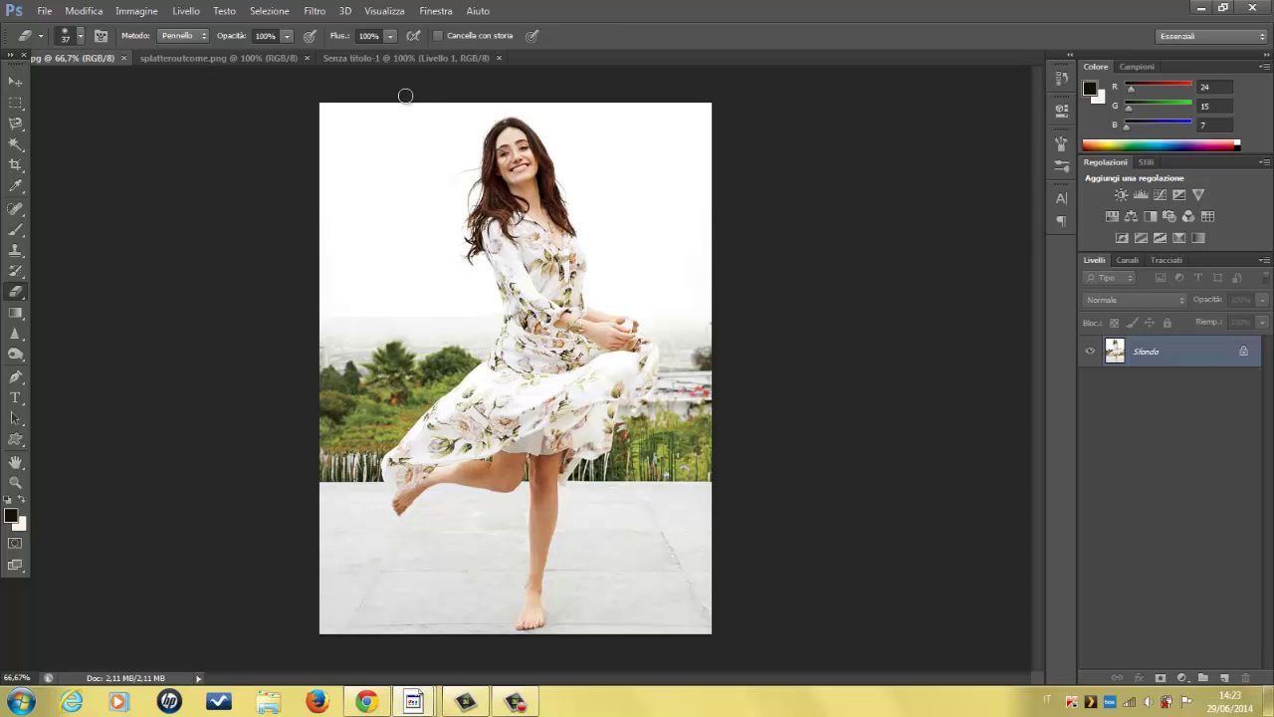
left_click(157, 11)
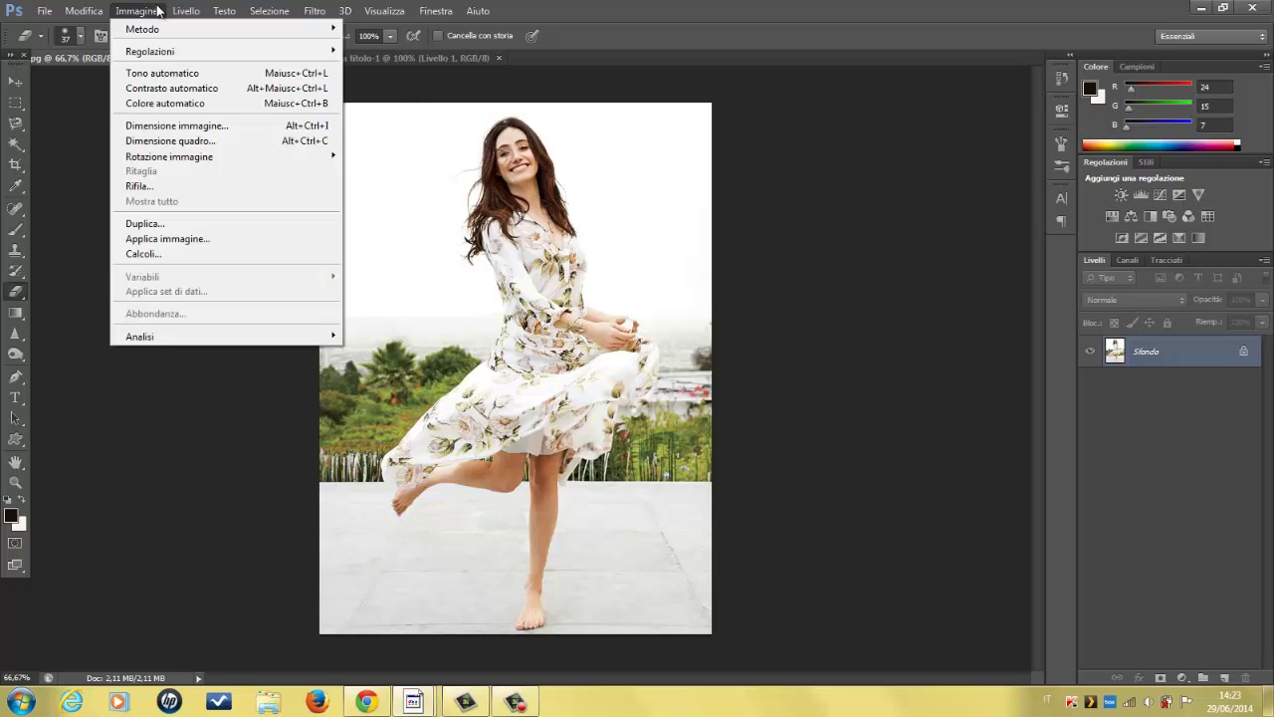
left_click(413, 58)
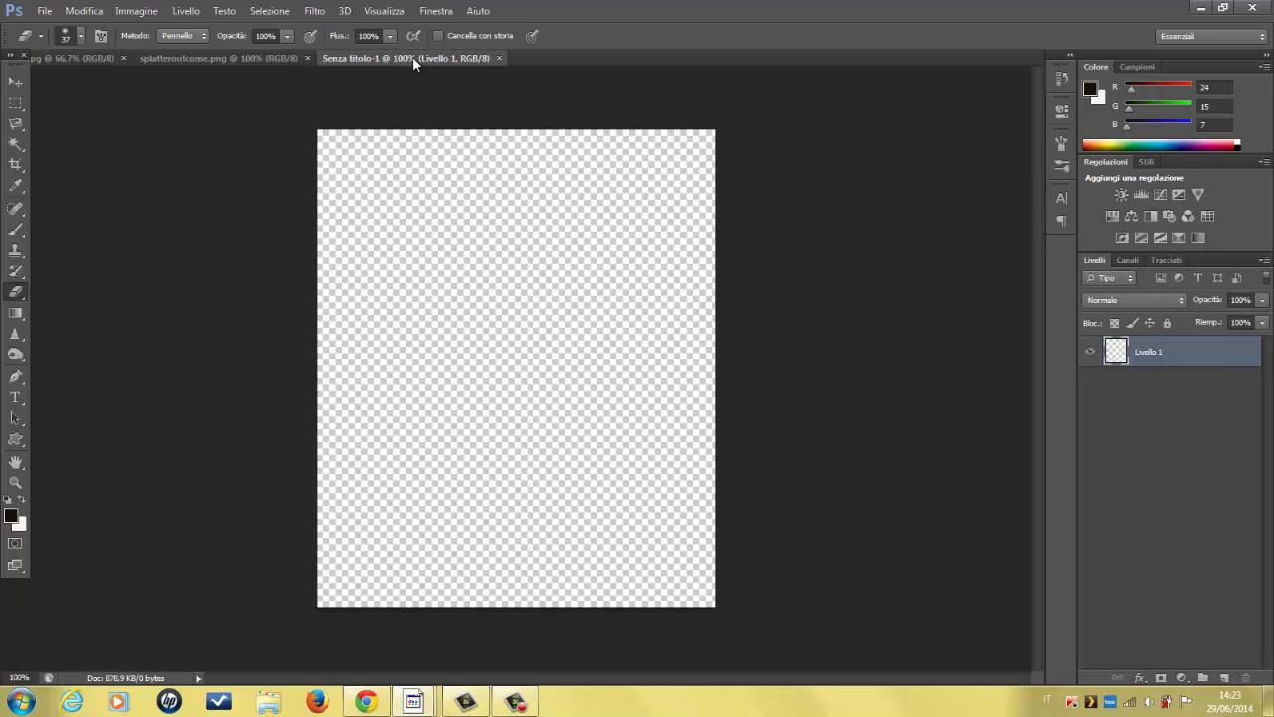
Fill the blank canvas with light peach f6e1cd using the Paint Bucket
left_click(18, 516)
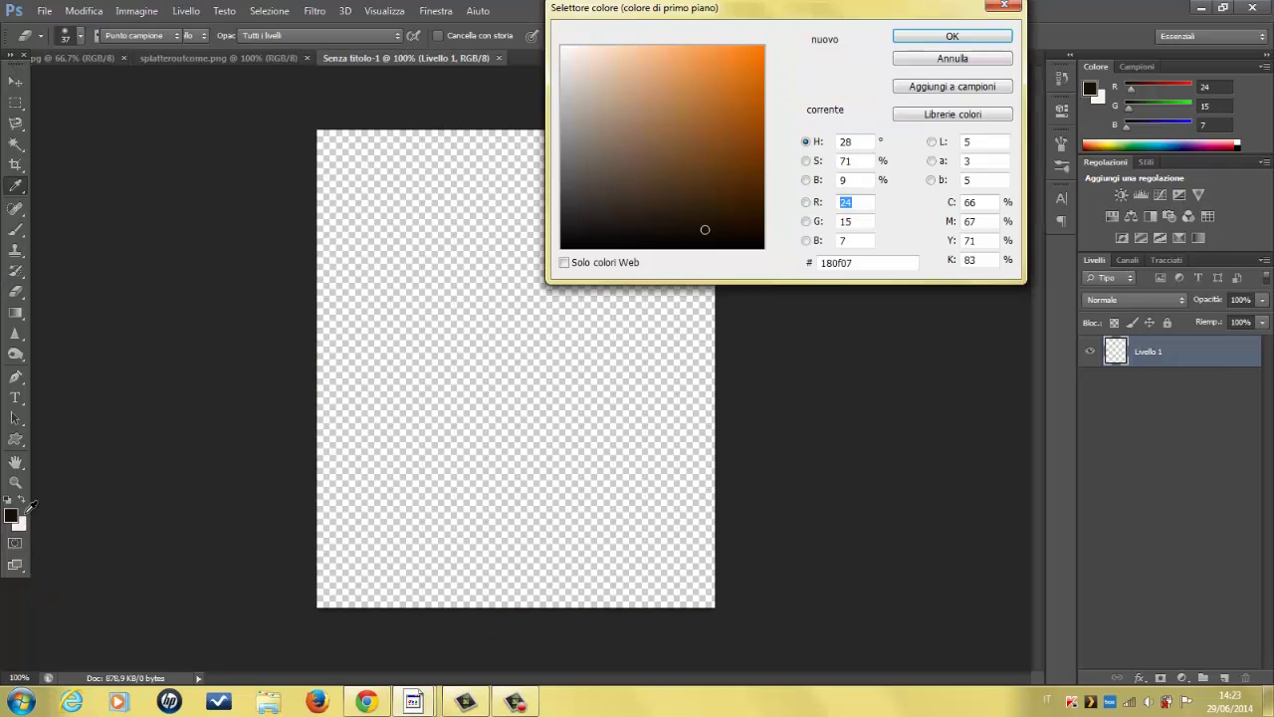
mouse_move(609, 57)
left_mouse_down()
mouse_move(604, 45)
mouse_move(594, 53)
left_mouse_up()
left_click(907, 35)
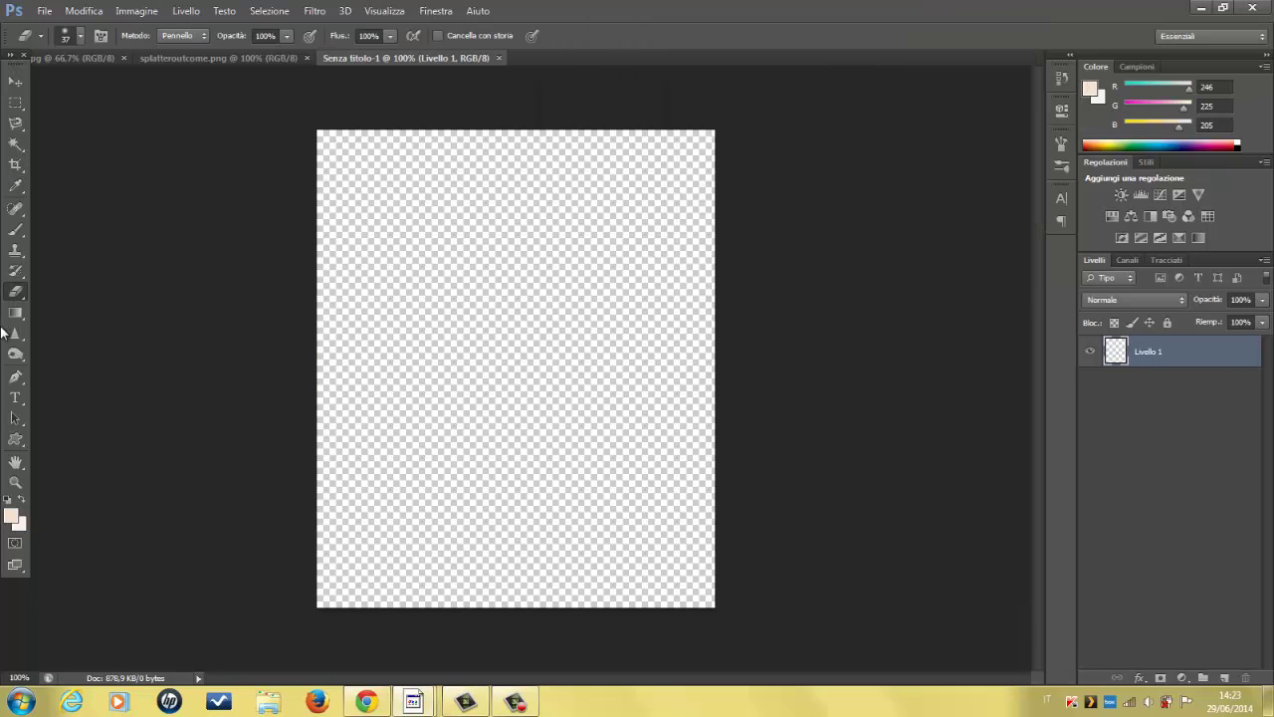
left_click(15, 314)
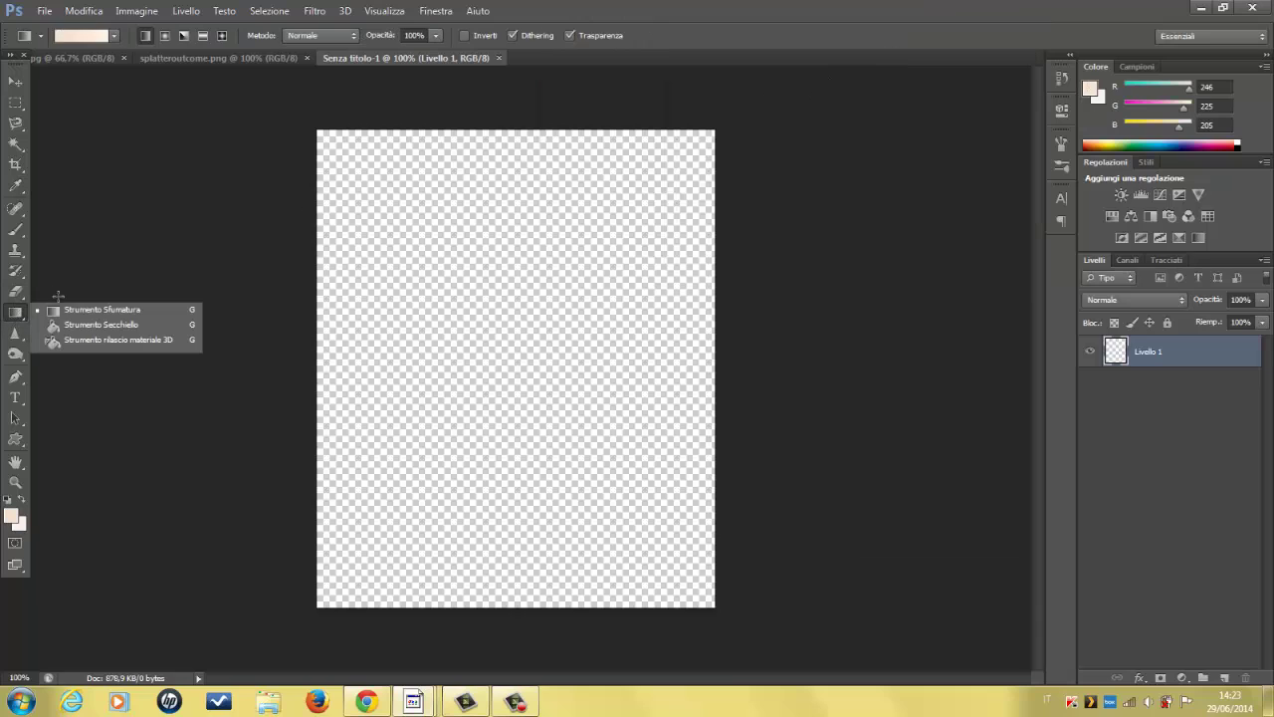
left_click(71, 326)
left_click(487, 301)
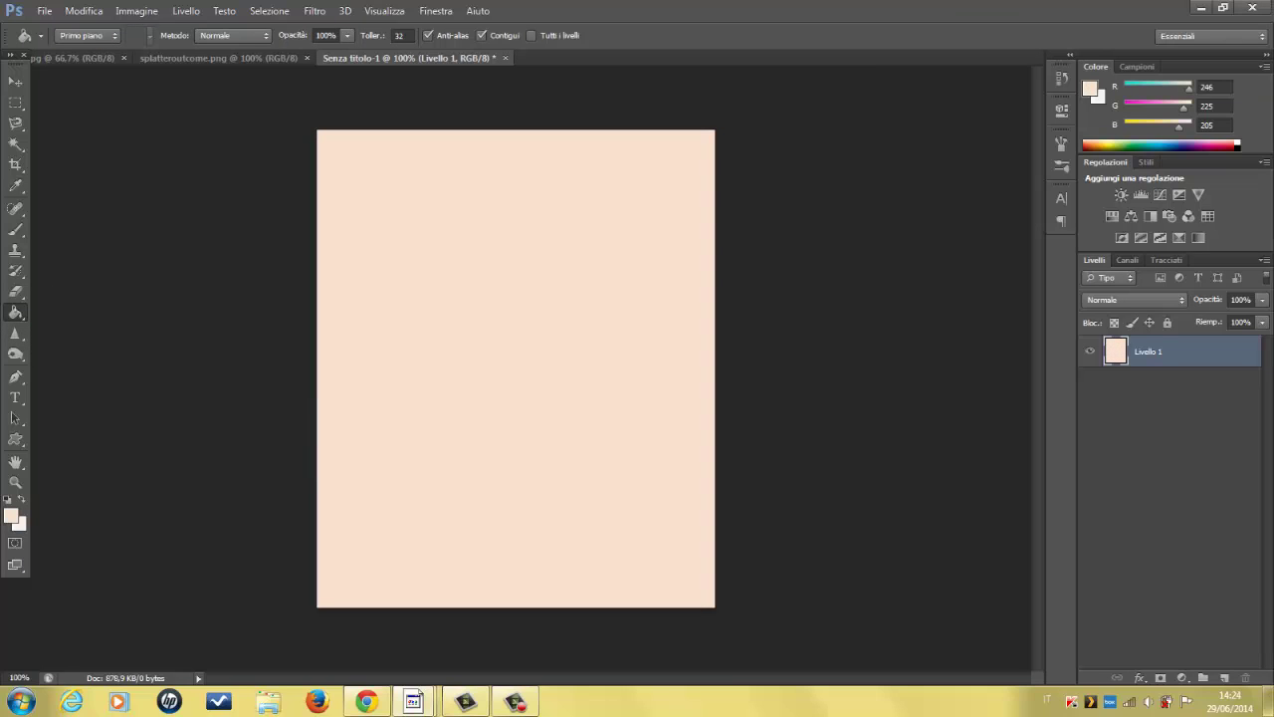
Select the entire dancing-woman photo and close its document
left_click(76, 59)
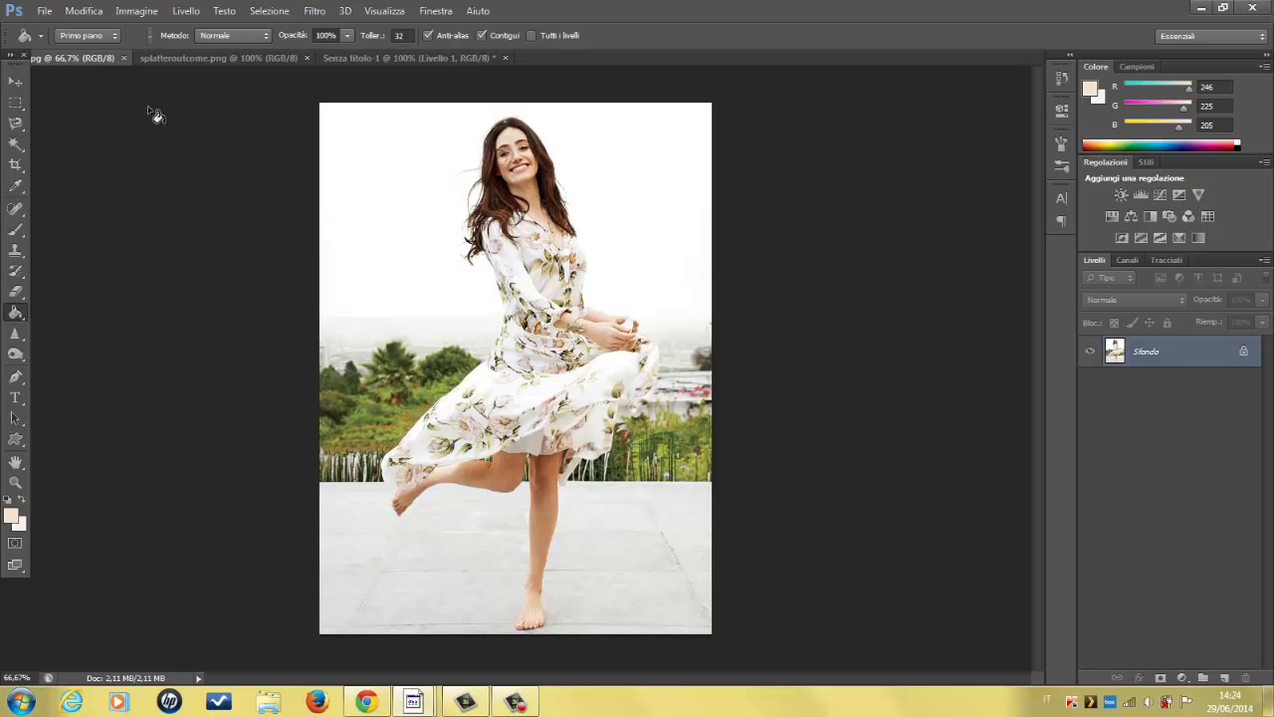
key("ctrl+a")
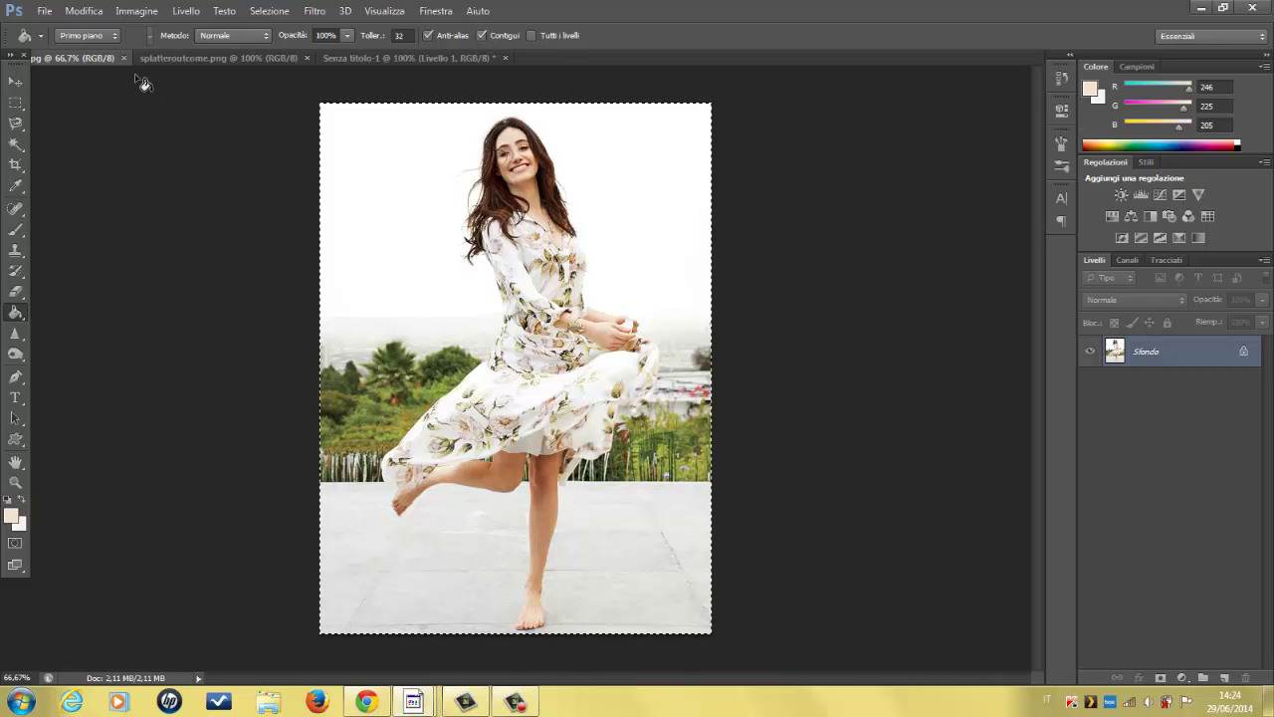
left_click(123, 58)
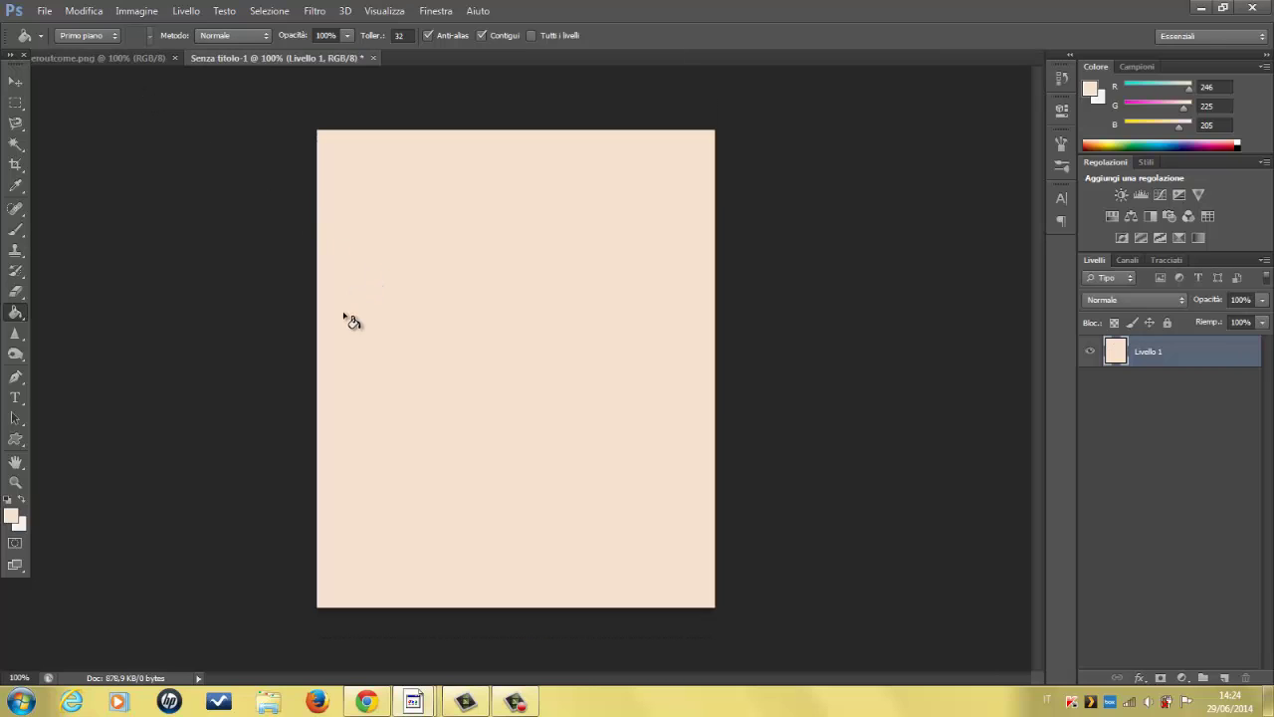
Paste the dancing-woman photo and scale it to about 59%, centred on the peach canvas
key("ctrl+v")
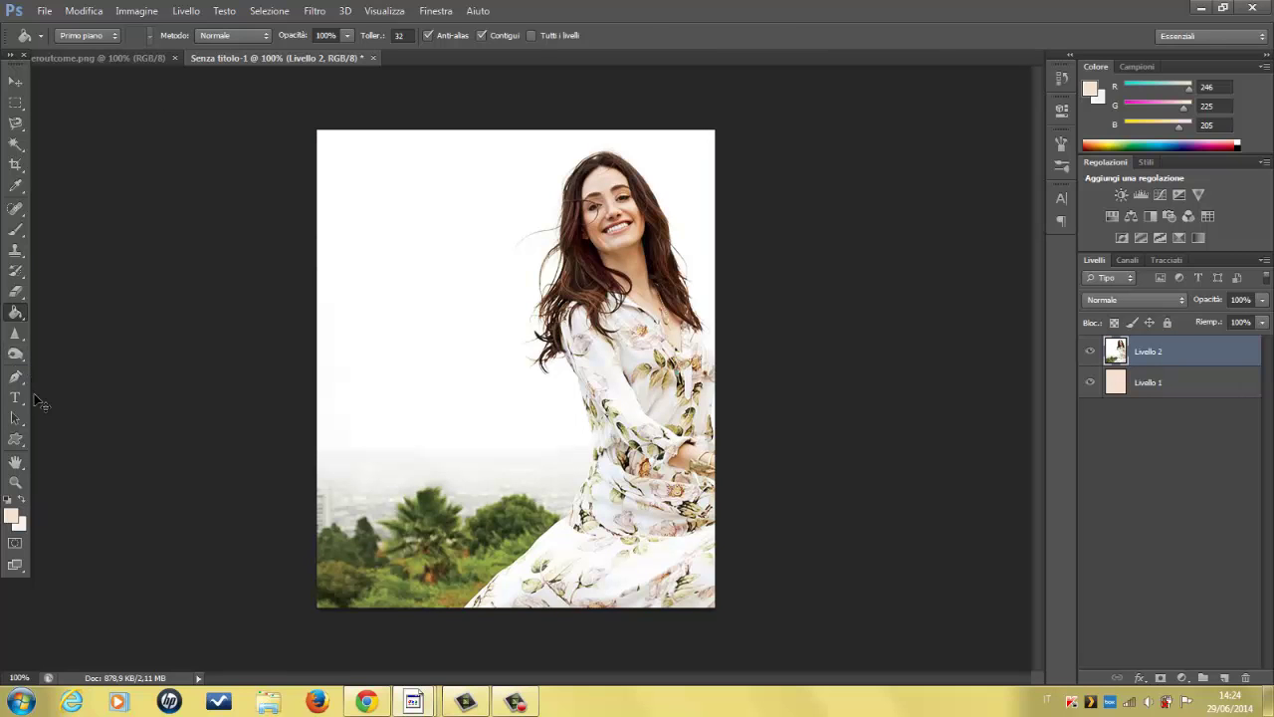
key("ctrl+t")
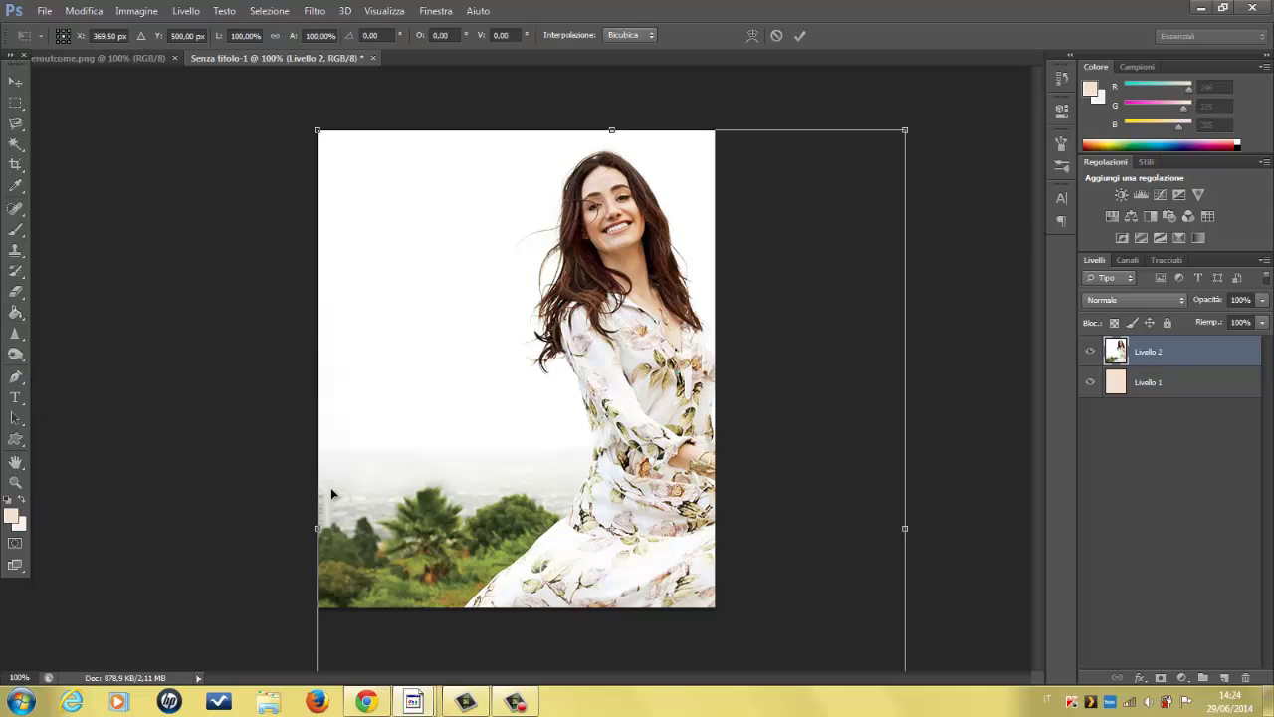
left_click_drag(565, 540, 399, 335)
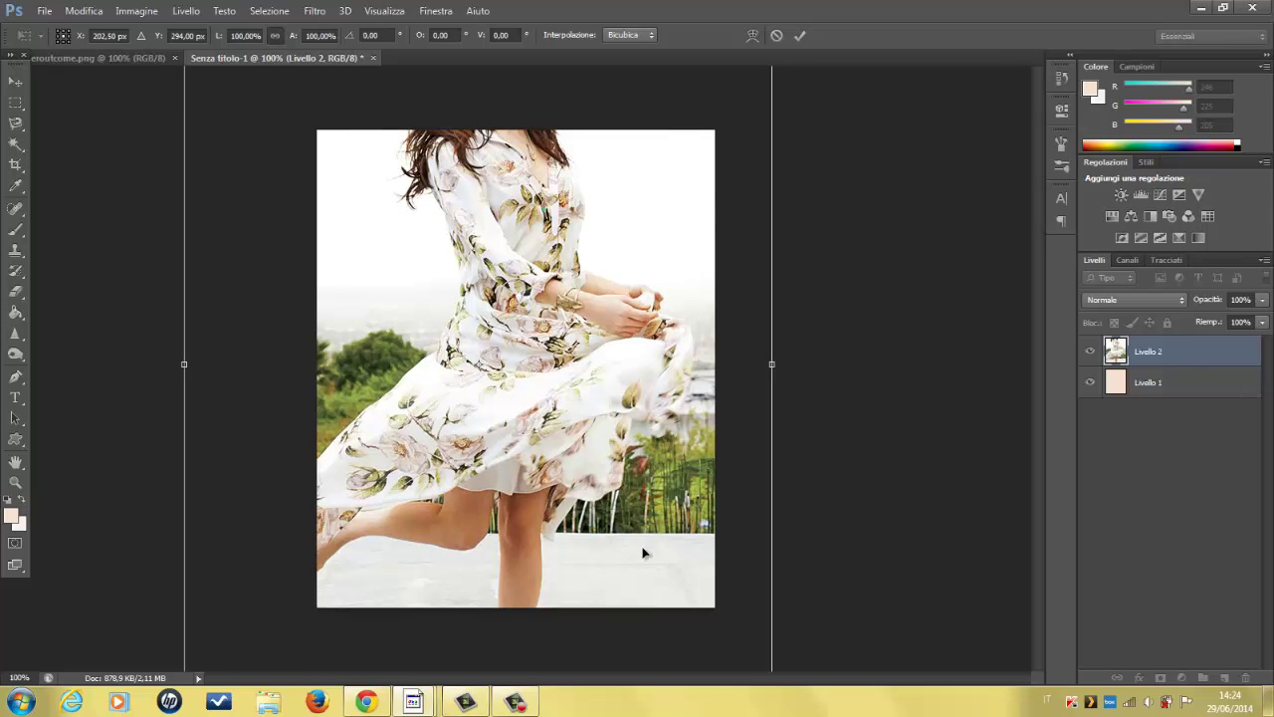
left_click_drag(642, 552, 619, 397)
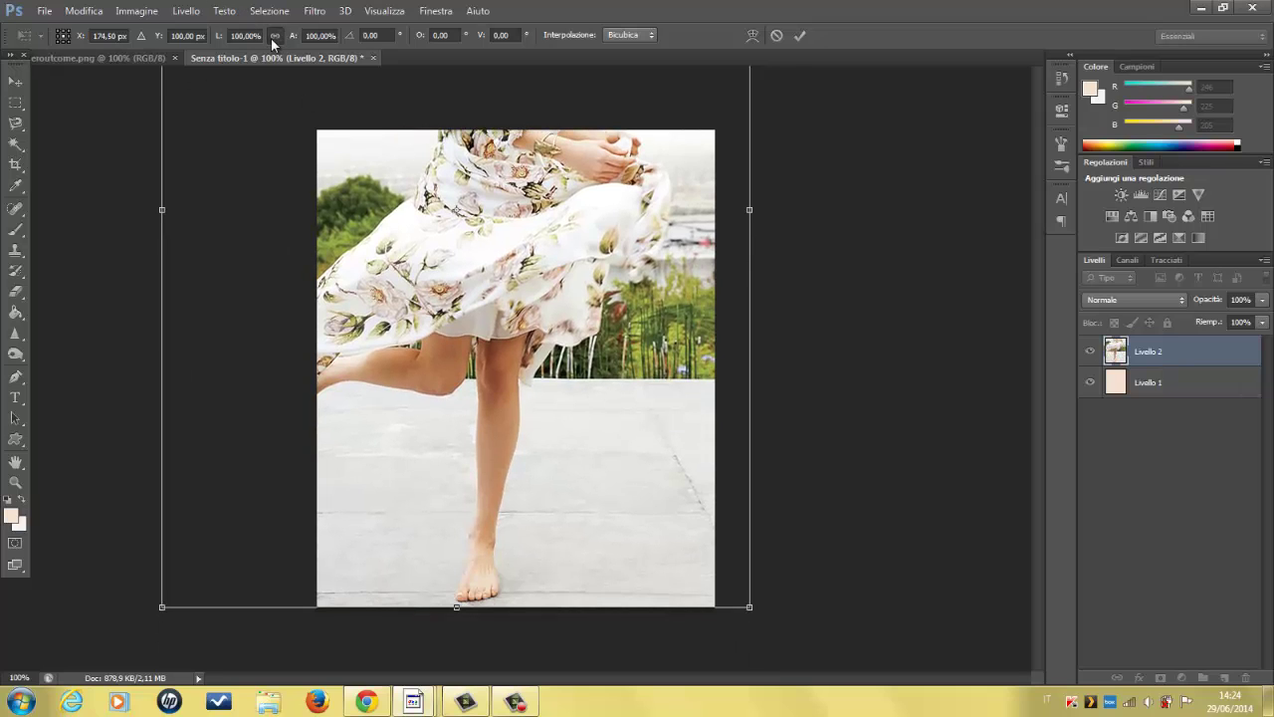
left_click_drag(749, 609, 508, 288)
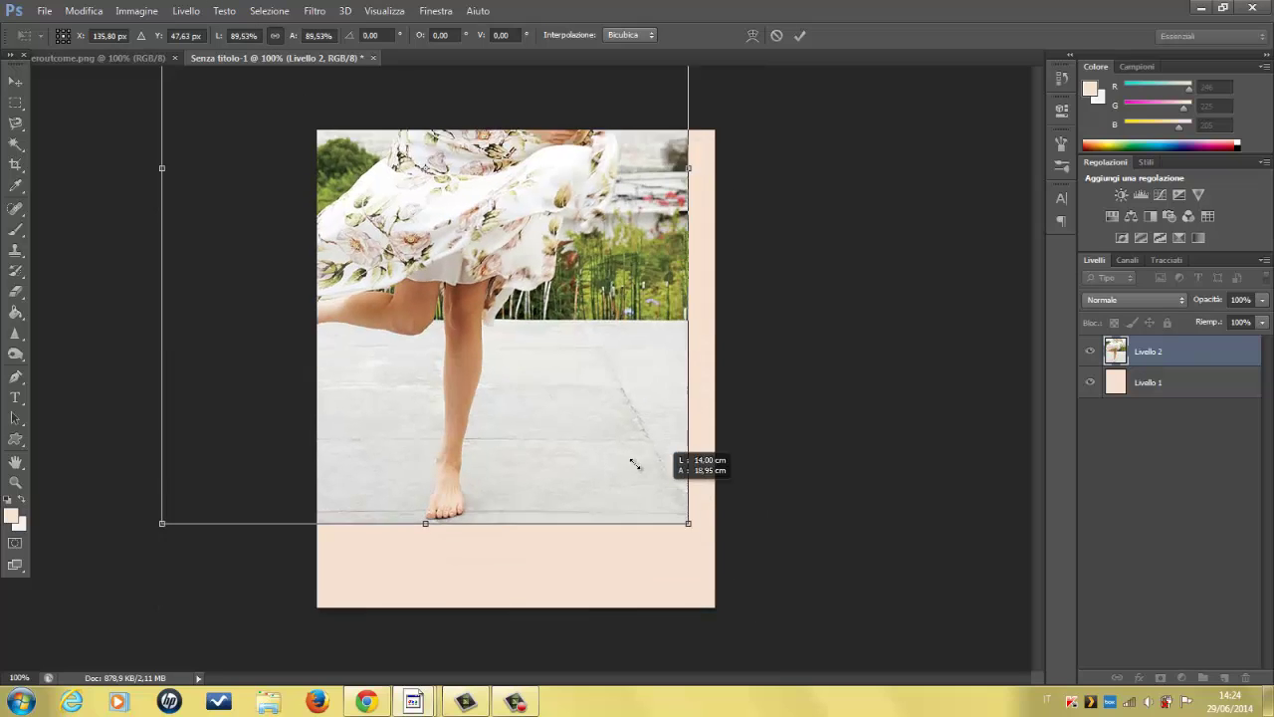
mouse_move(362, 218)
left_mouse_down()
mouse_move(463, 434)
mouse_move(515, 488)
mouse_move(523, 561)
left_mouse_up()
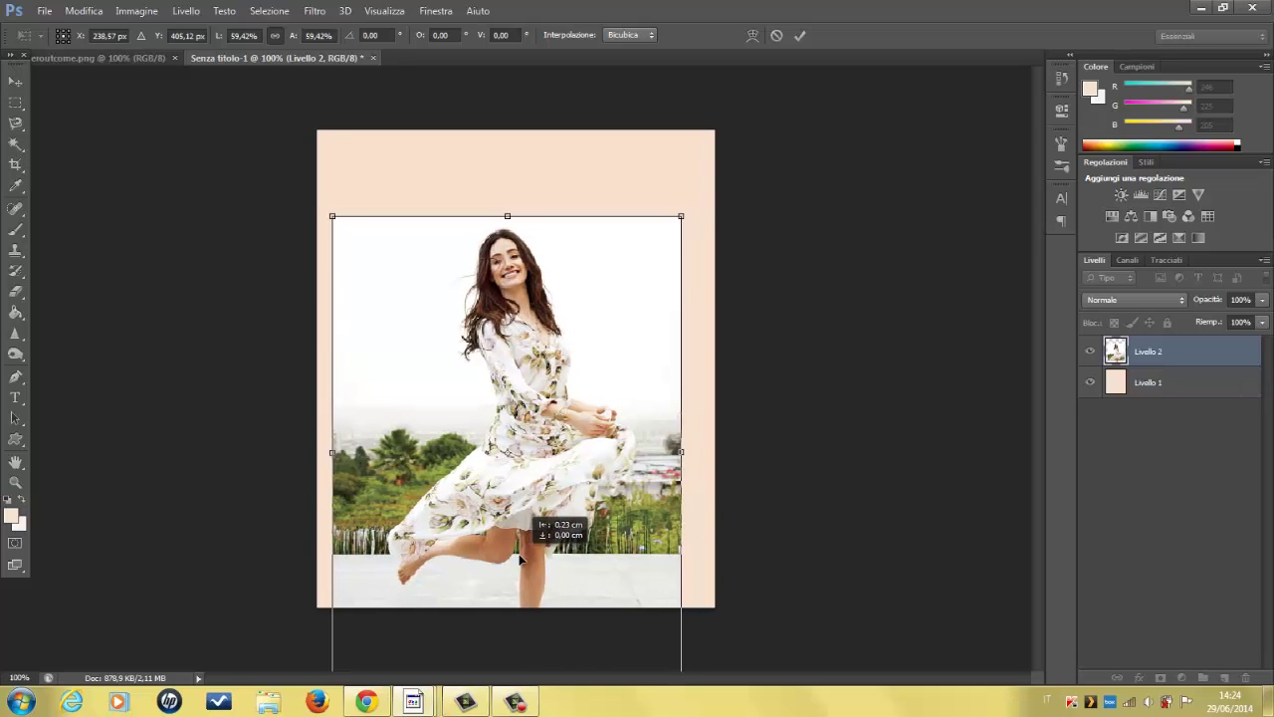
key("Return")
key("g")
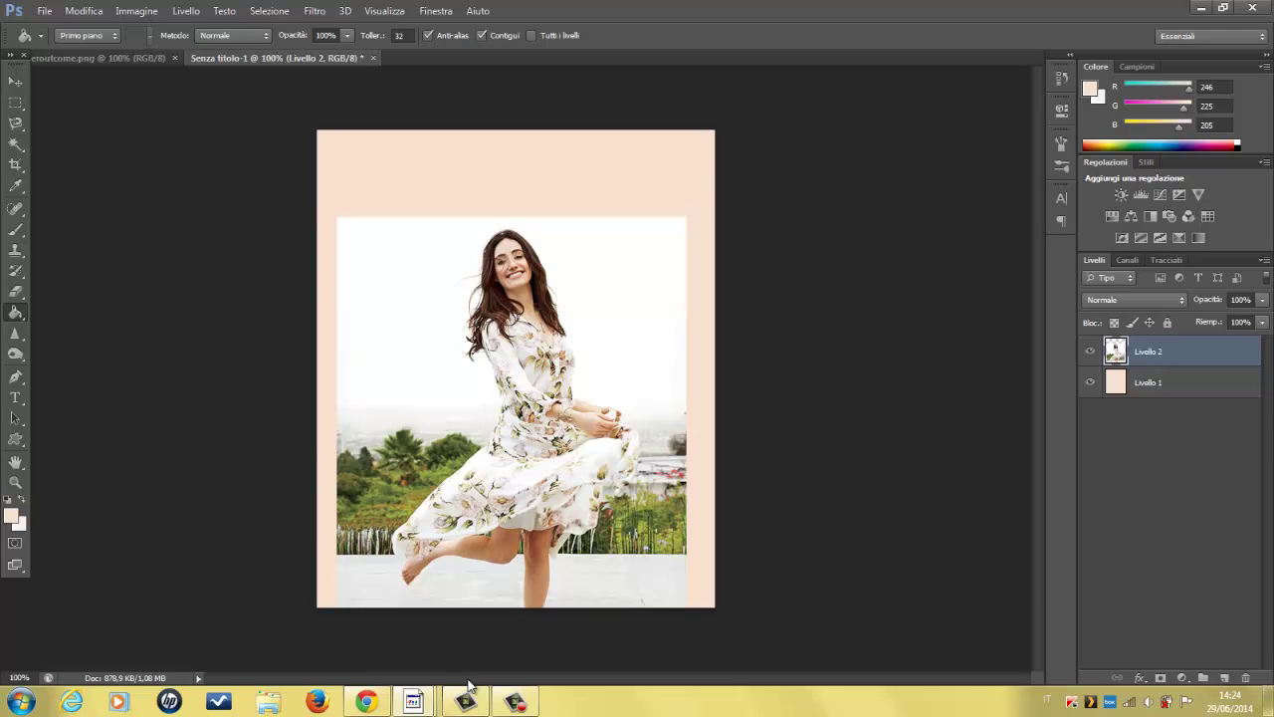
mouse_move(413, 702)
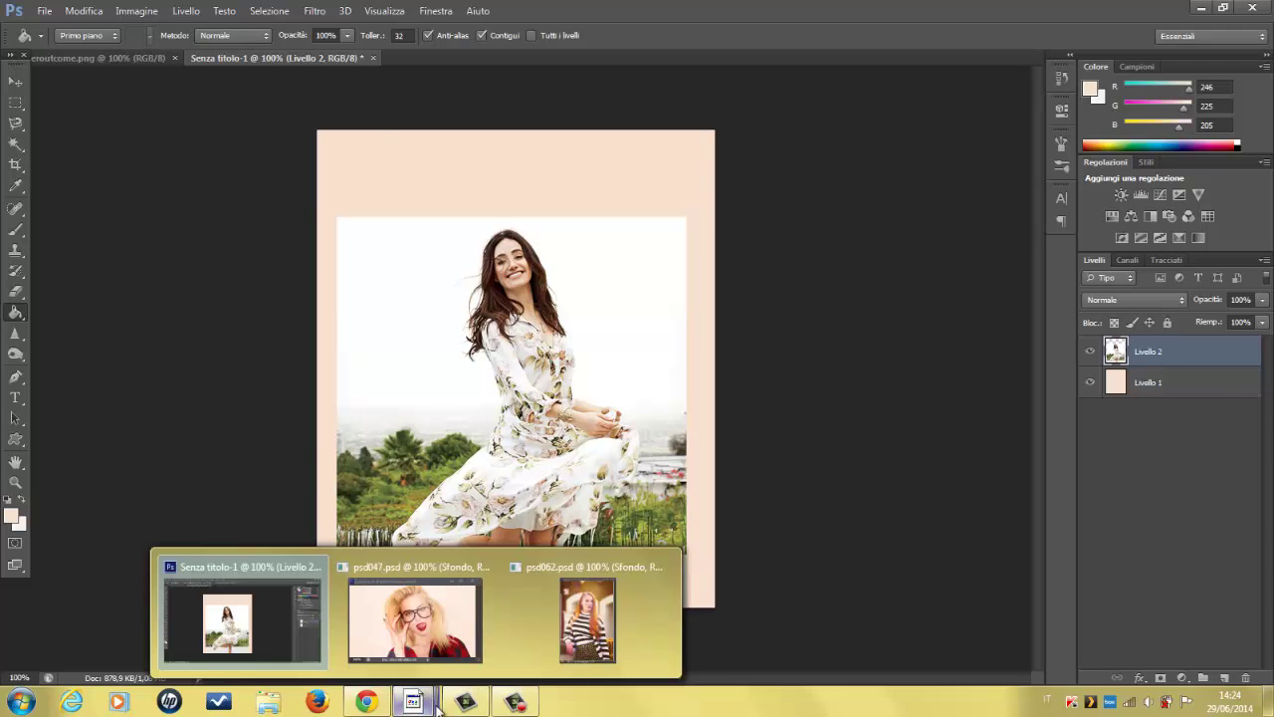
Bring the psd #047 by breathless group in from psd047.psd, stretched over the whole canvas
left_click(434, 647)
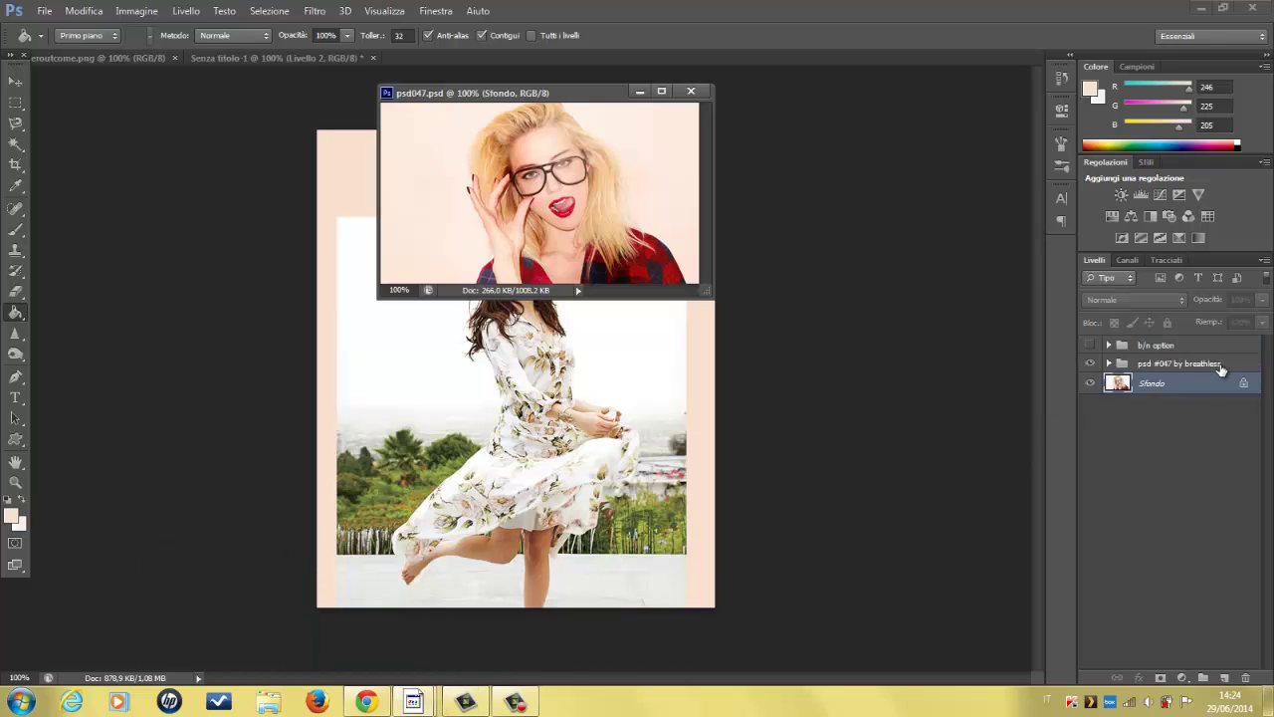
left_click_drag(1220, 371, 1012, 373)
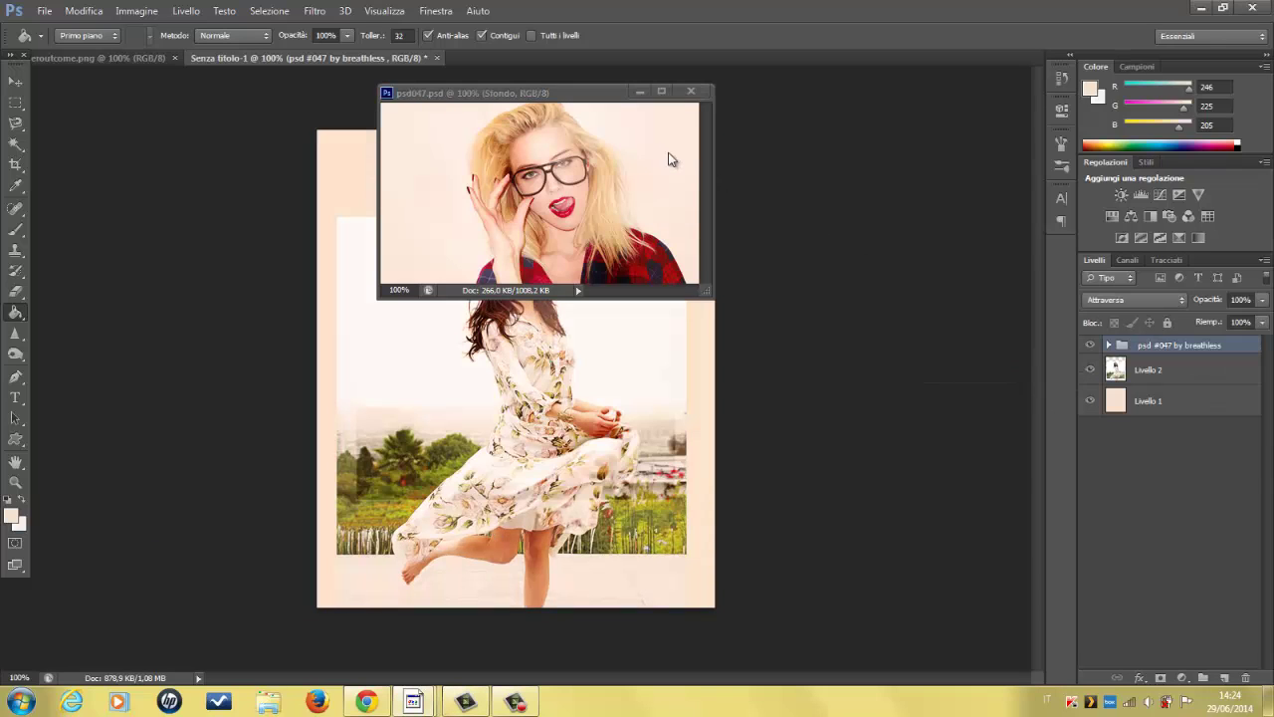
left_click(640, 92)
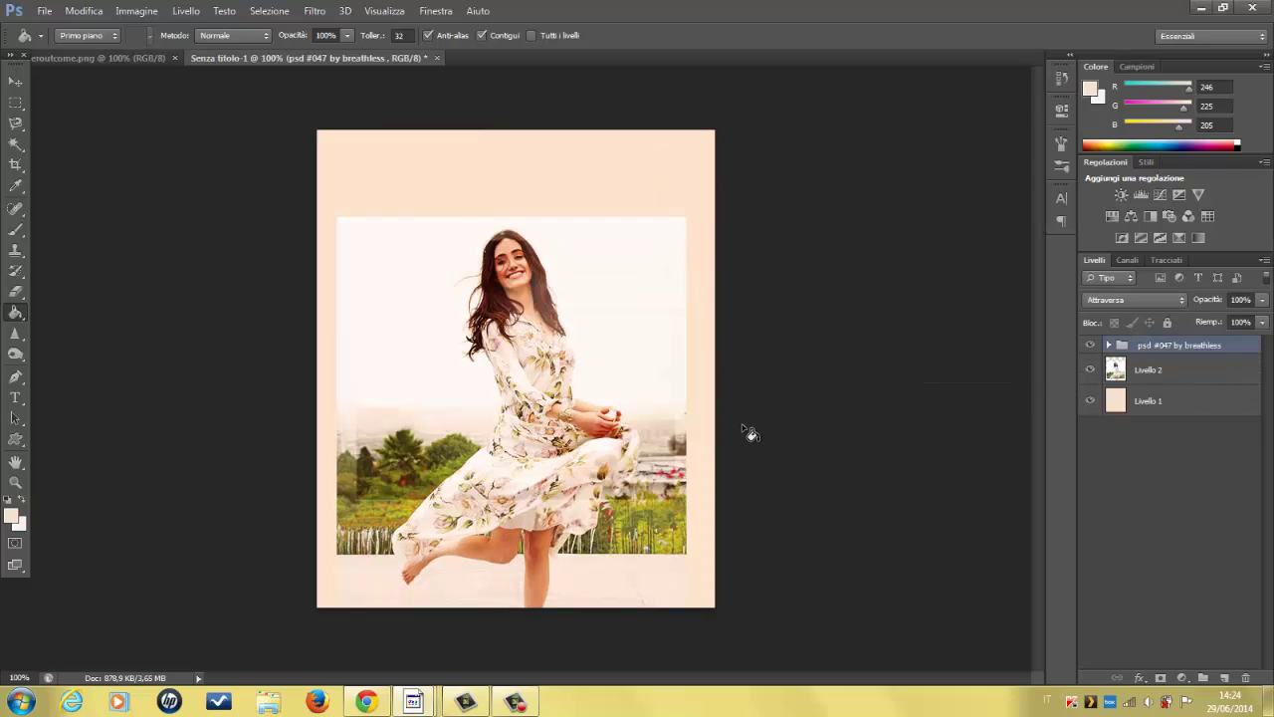
key("ctrl+t")
mouse_move(572, 377)
left_mouse_down()
mouse_move(495, 188)
mouse_move(509, 235)
left_mouse_up()
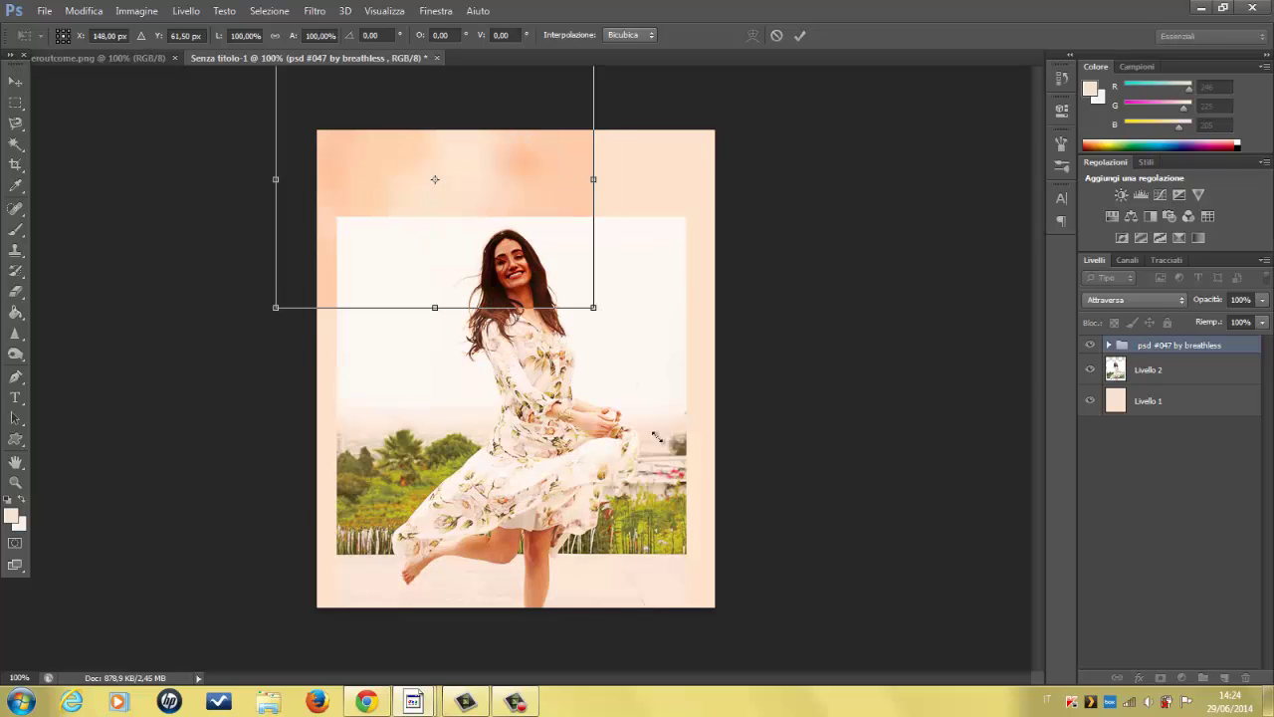
left_click_drag(657, 436, 757, 584)
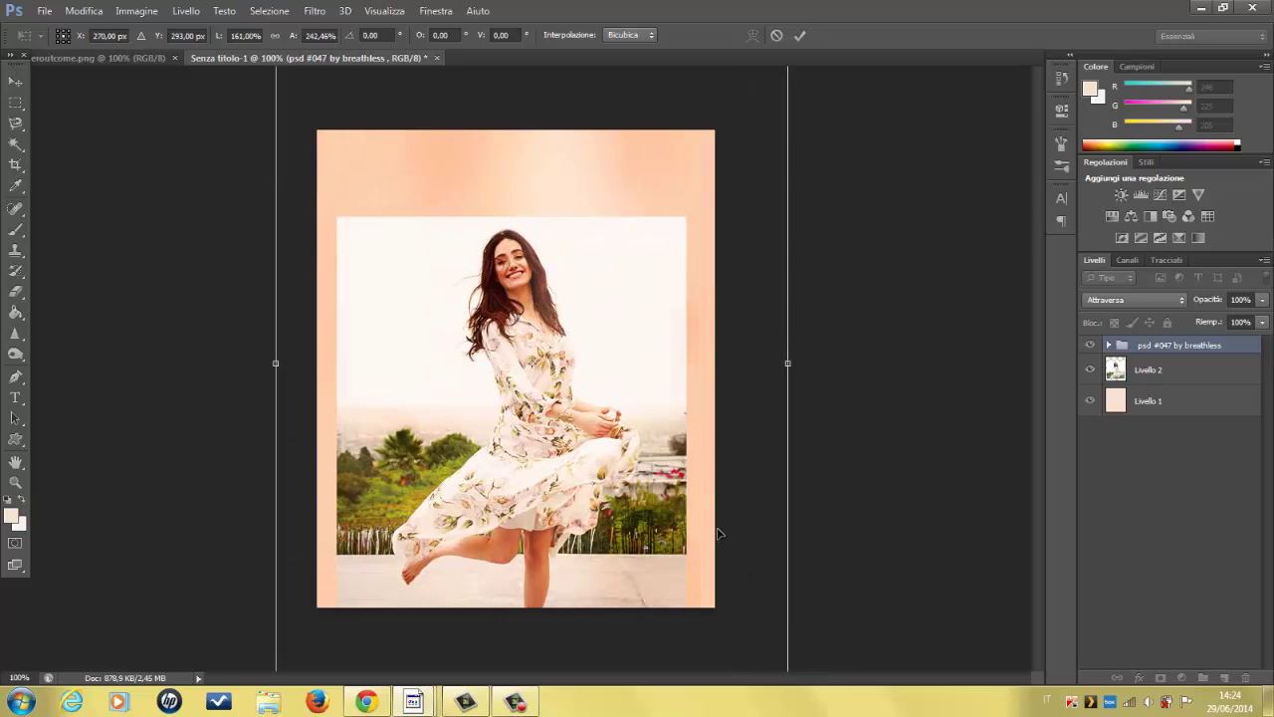
left_click_drag(718, 534, 685, 476)
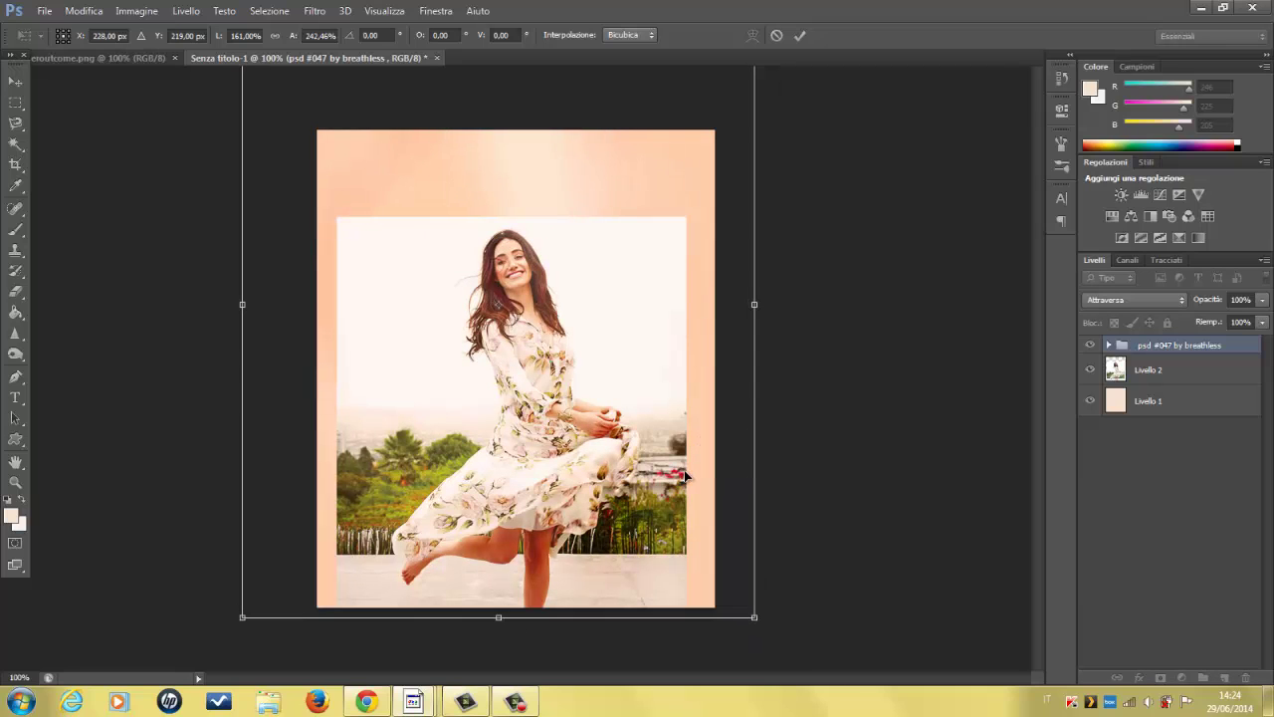
key("Return")
key("g")
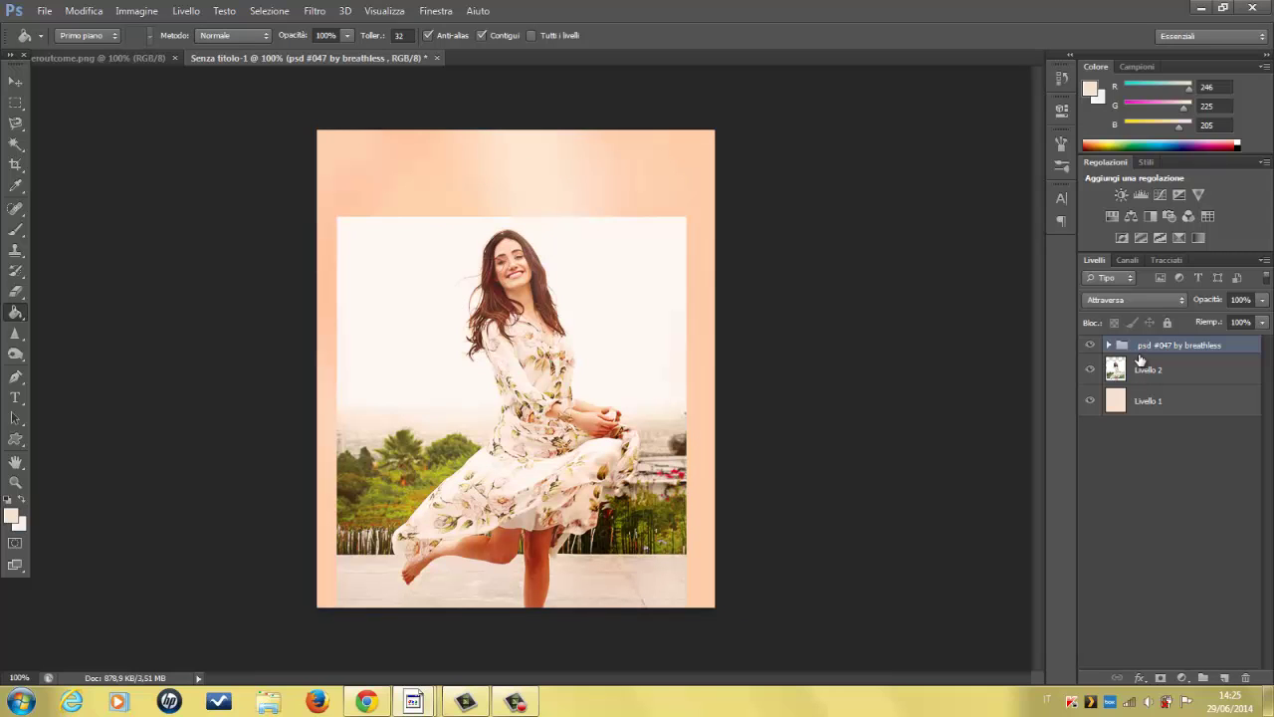
Set the colouring group to 88% opacity and hide its Livello 1, 2 and 3 layers
left_click(1263, 301)
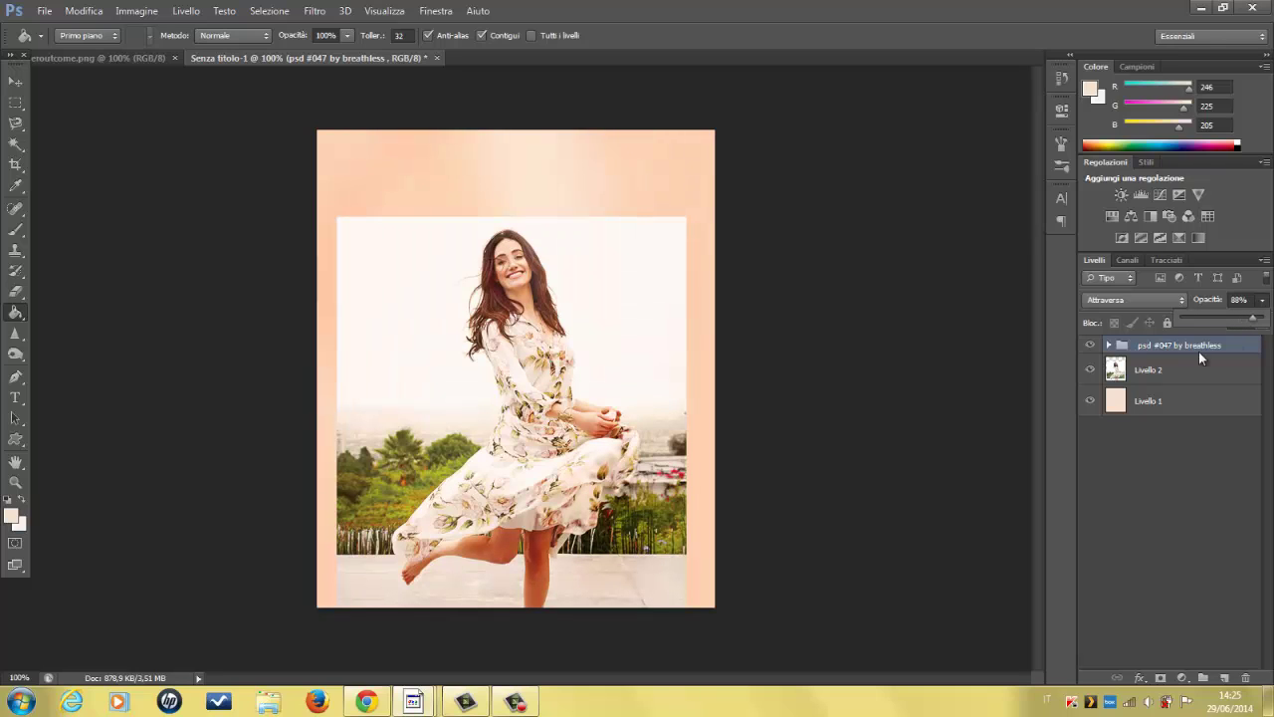
left_click(1108, 345)
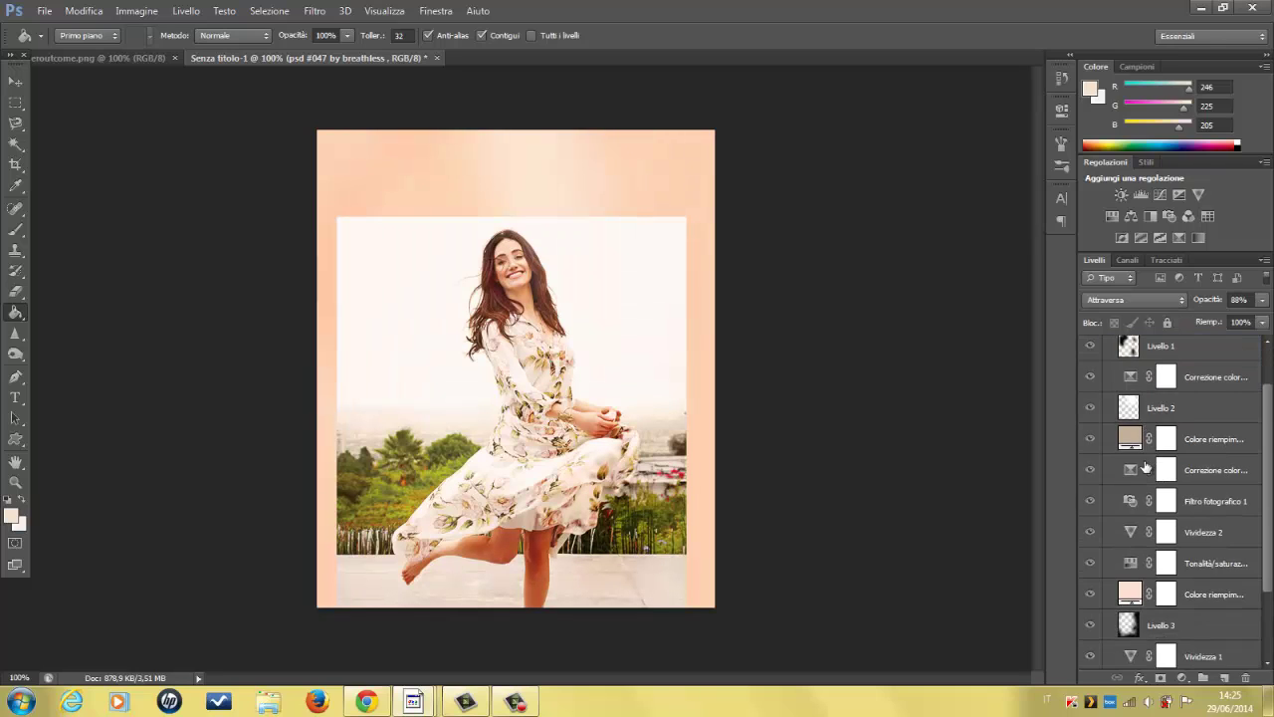
scroll(1095, 403, "down", 2)
left_click(1089, 383)
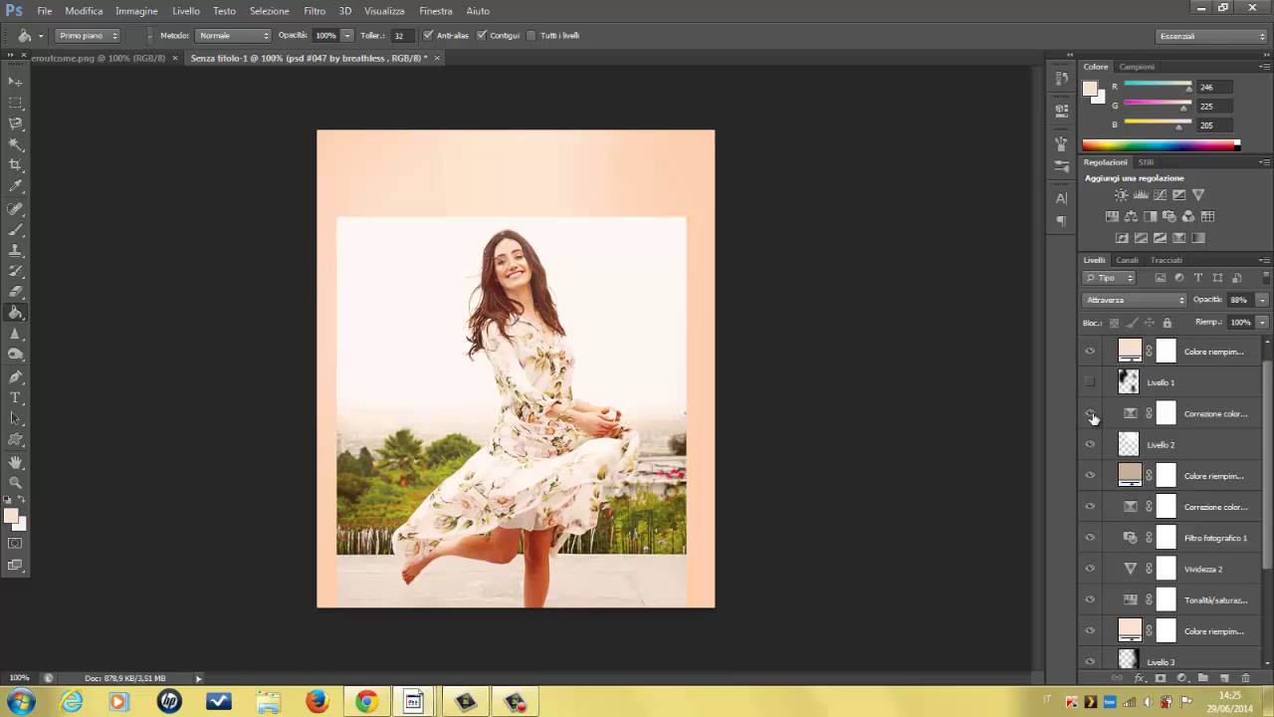
left_click(1095, 444)
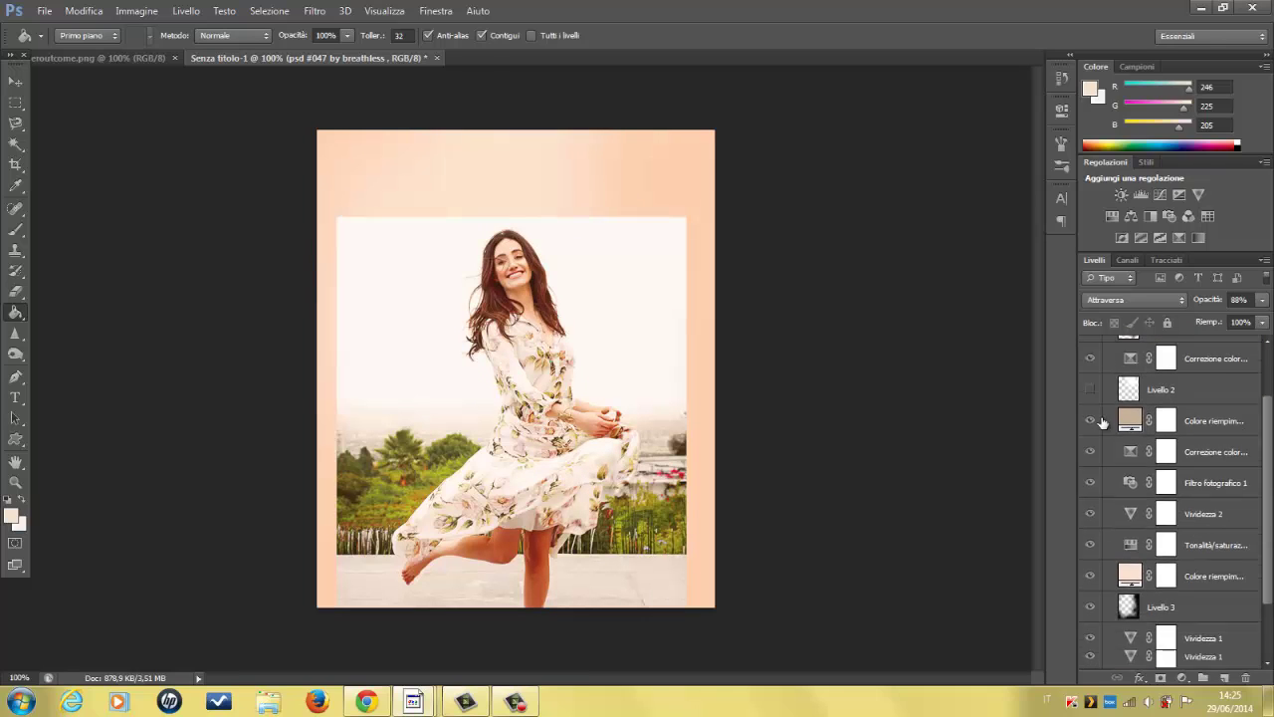
scroll(1100, 428, "down", 4)
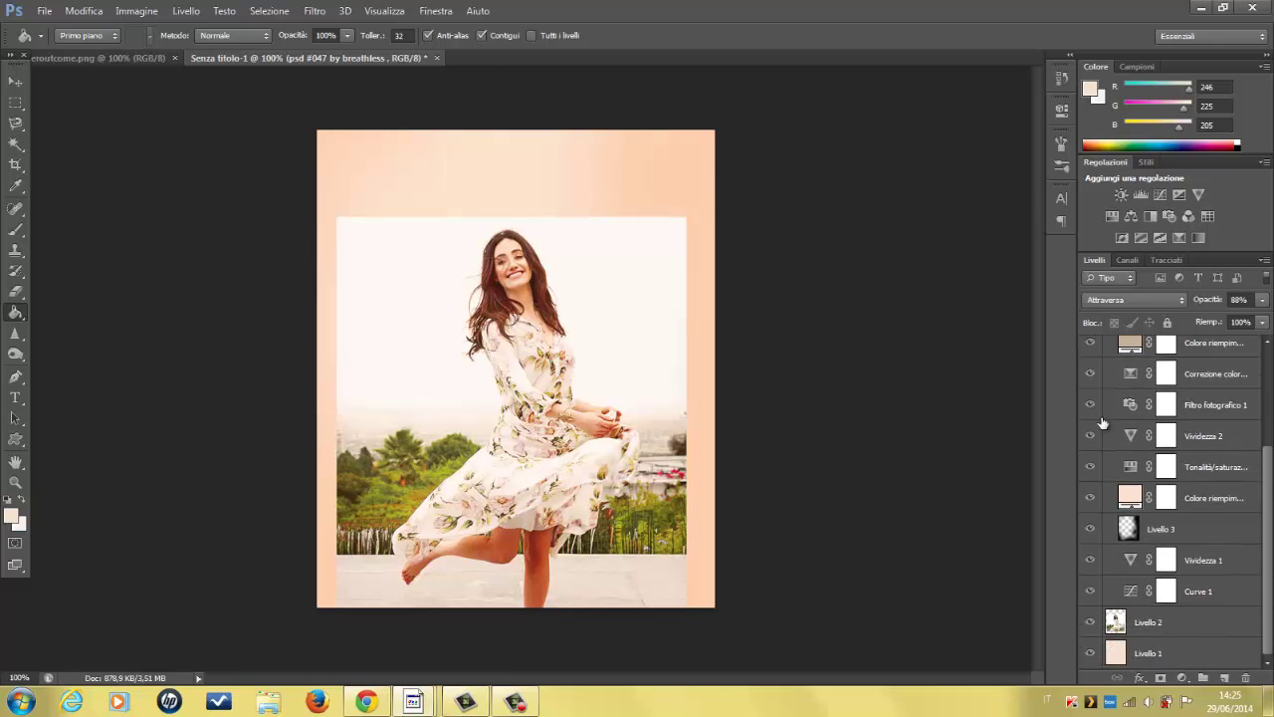
left_click(1090, 529)
scroll(1135, 498, "up", 3)
scroll(1139, 488, "up", 2)
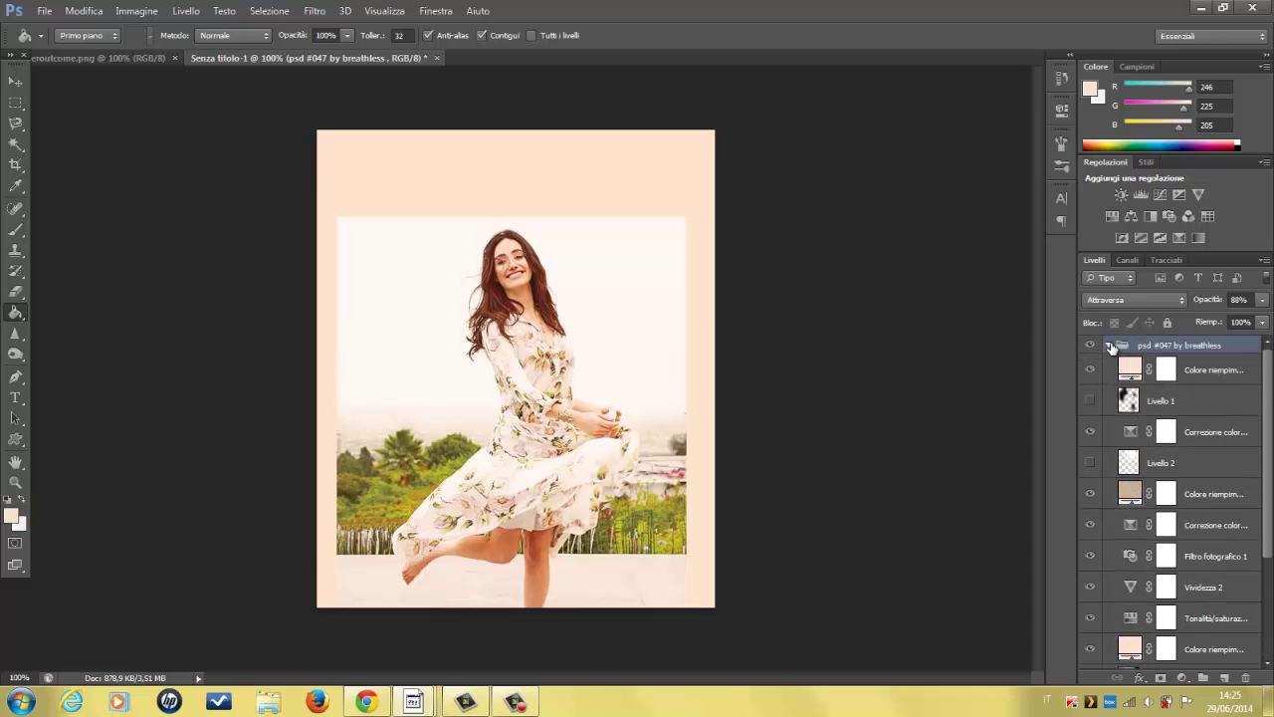
left_click(1109, 344)
left_click(1112, 408)
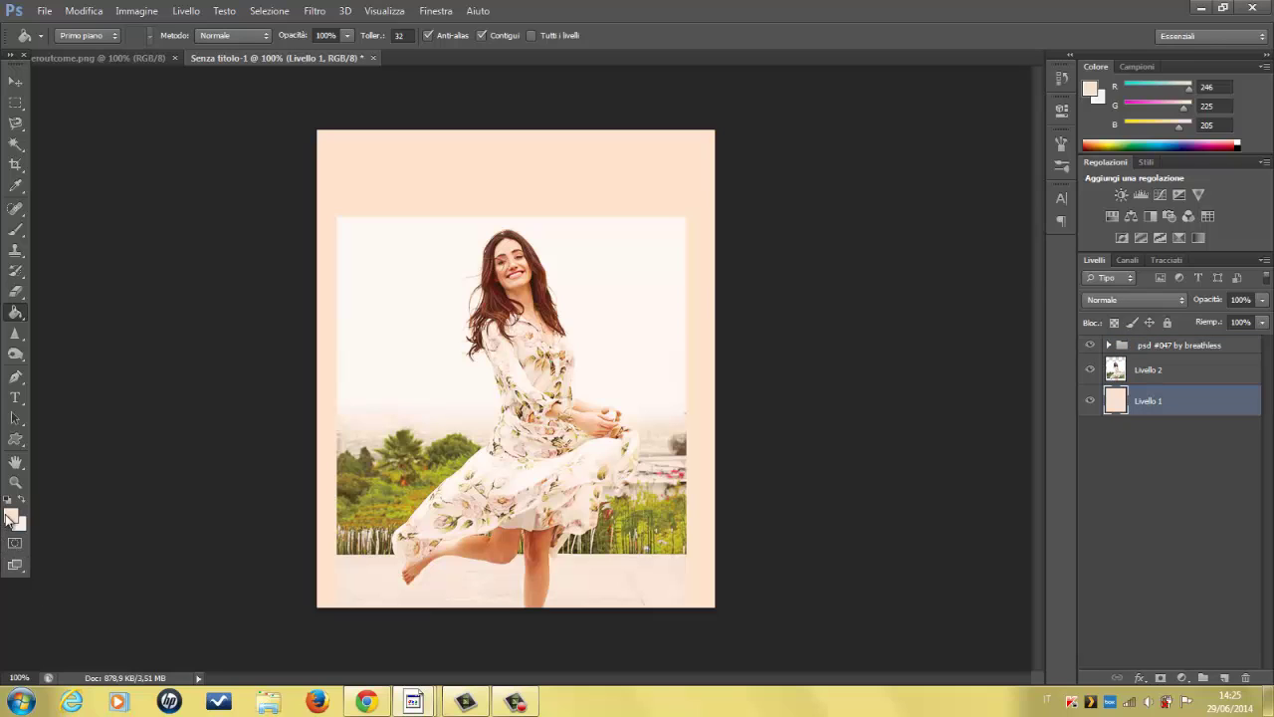
Refill the background layer with off-white (252, 243, 234)
left_click(10, 516)
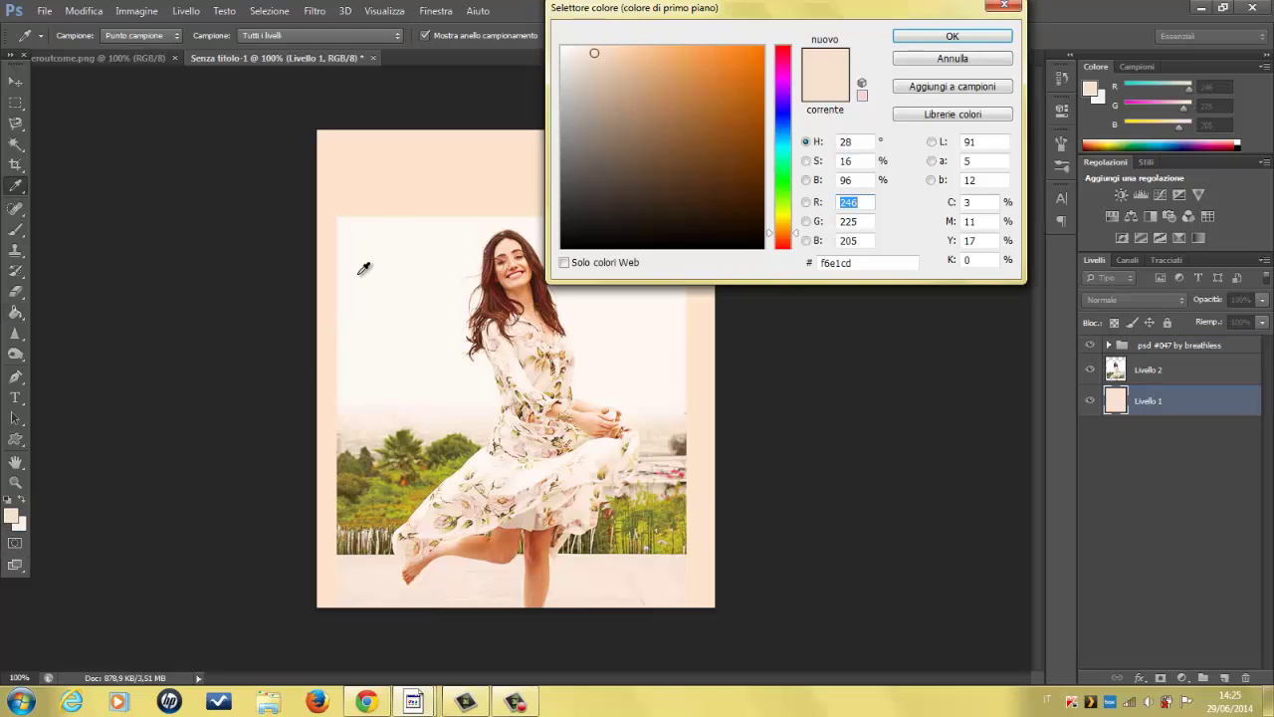
left_click(575, 47)
left_click(952, 36)
key("g")
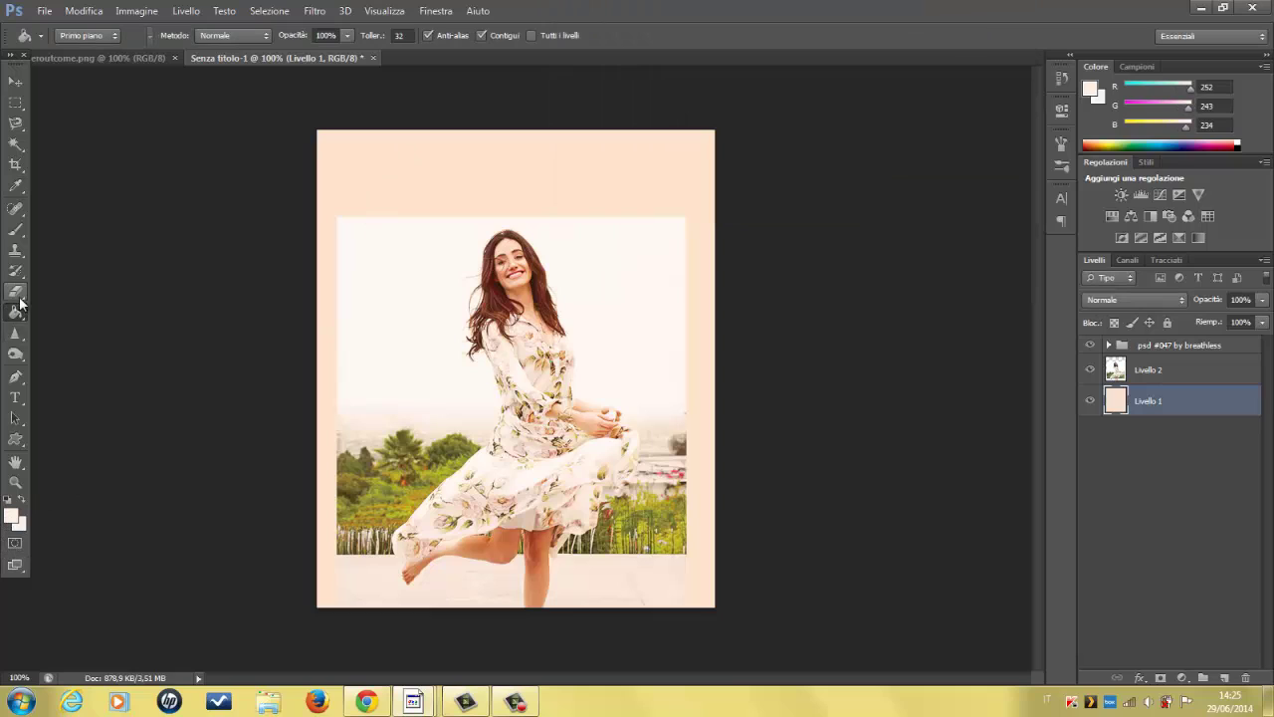
left_click(367, 192)
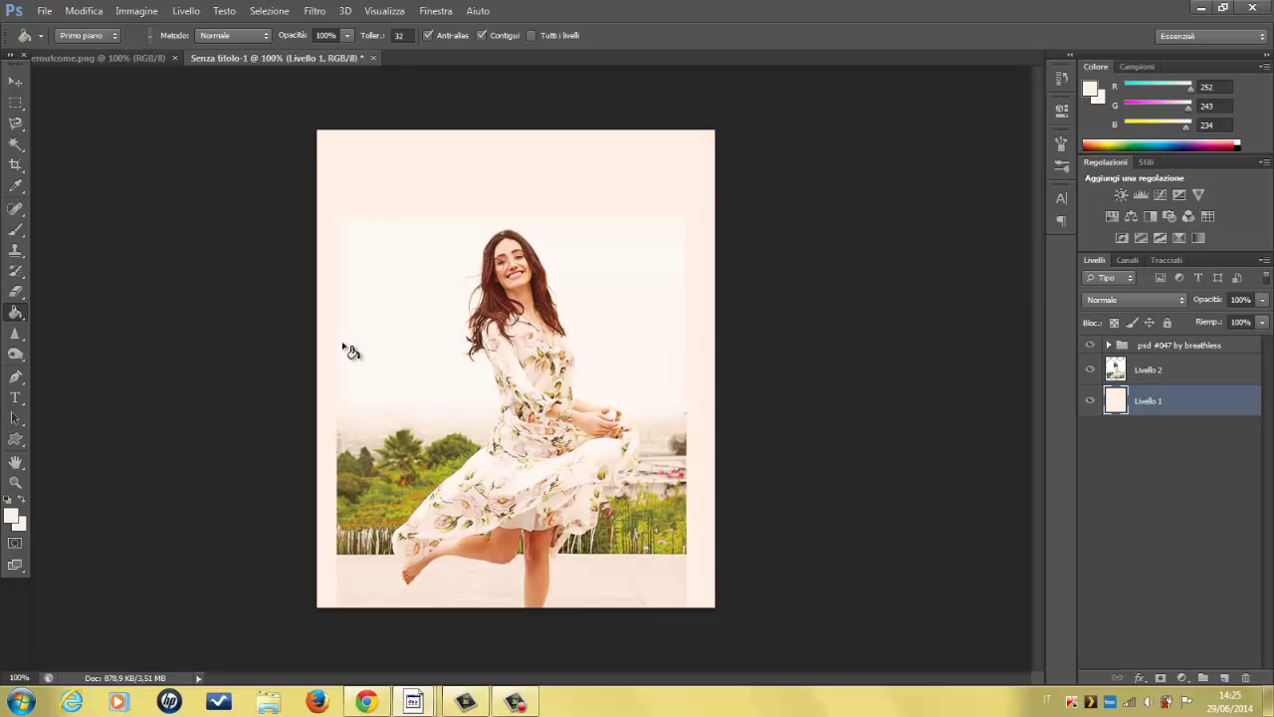
Make photo layer Livello 2 active and compare with the eroutcome.png reference
left_click(1171, 371)
left_click(93, 57)
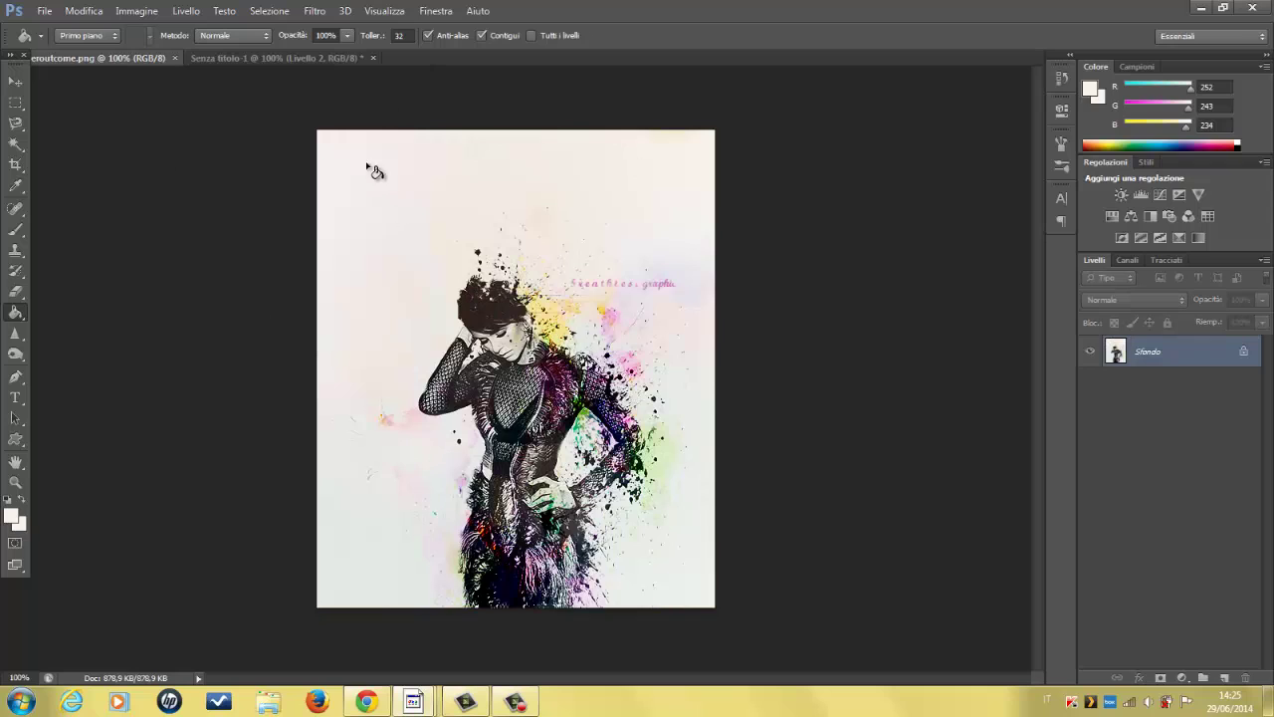
left_click(299, 58)
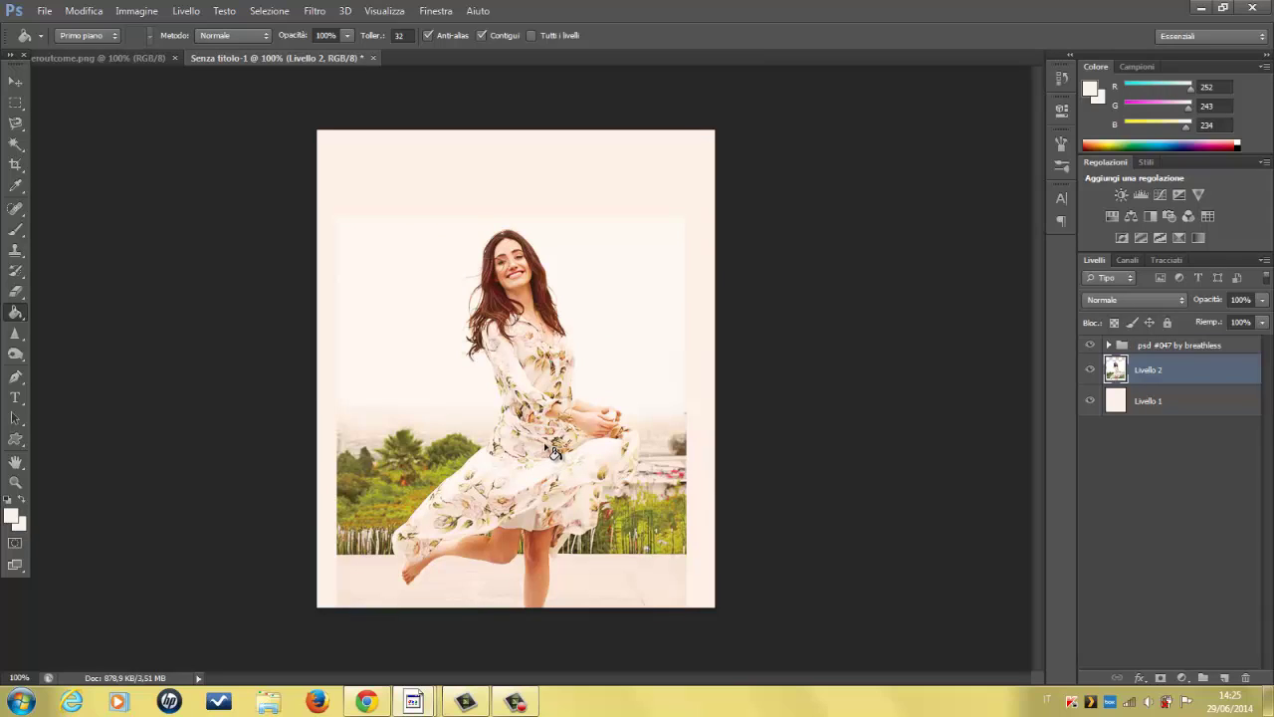
Set up a hard round Eraser brush at 89 px
left_click(15, 295)
right_click(436, 276)
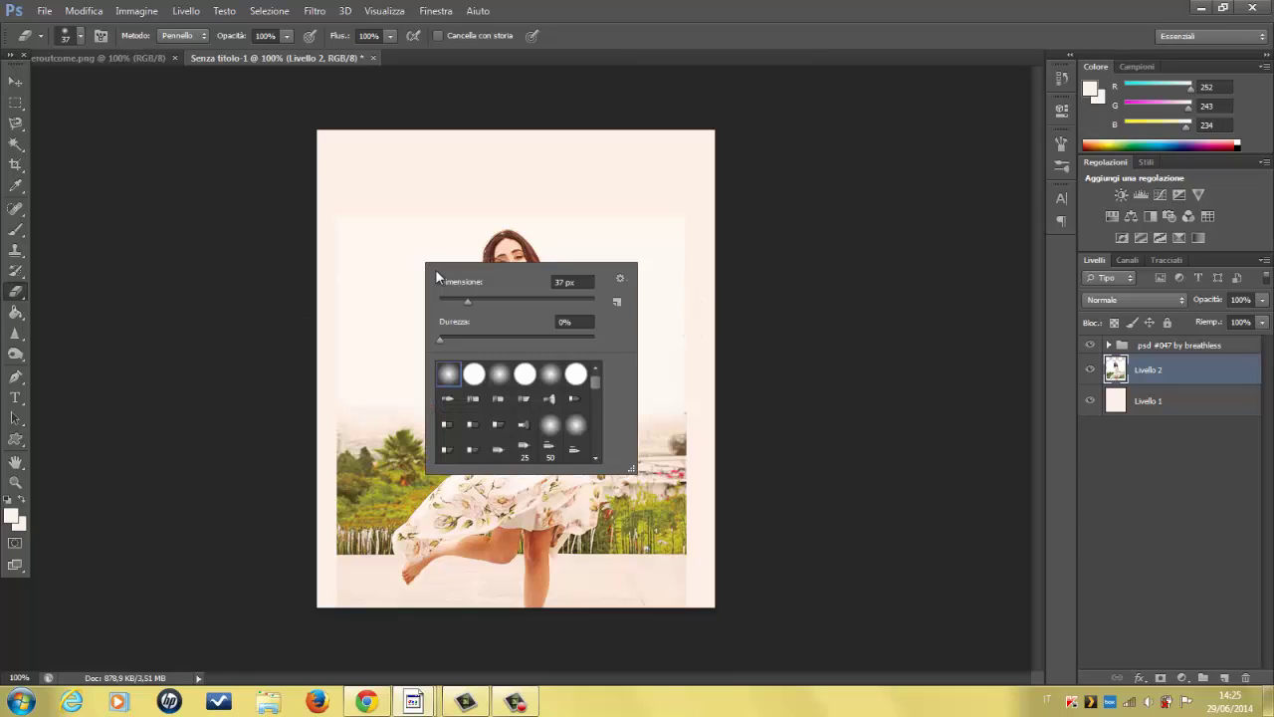
left_click_drag(467, 300, 507, 301)
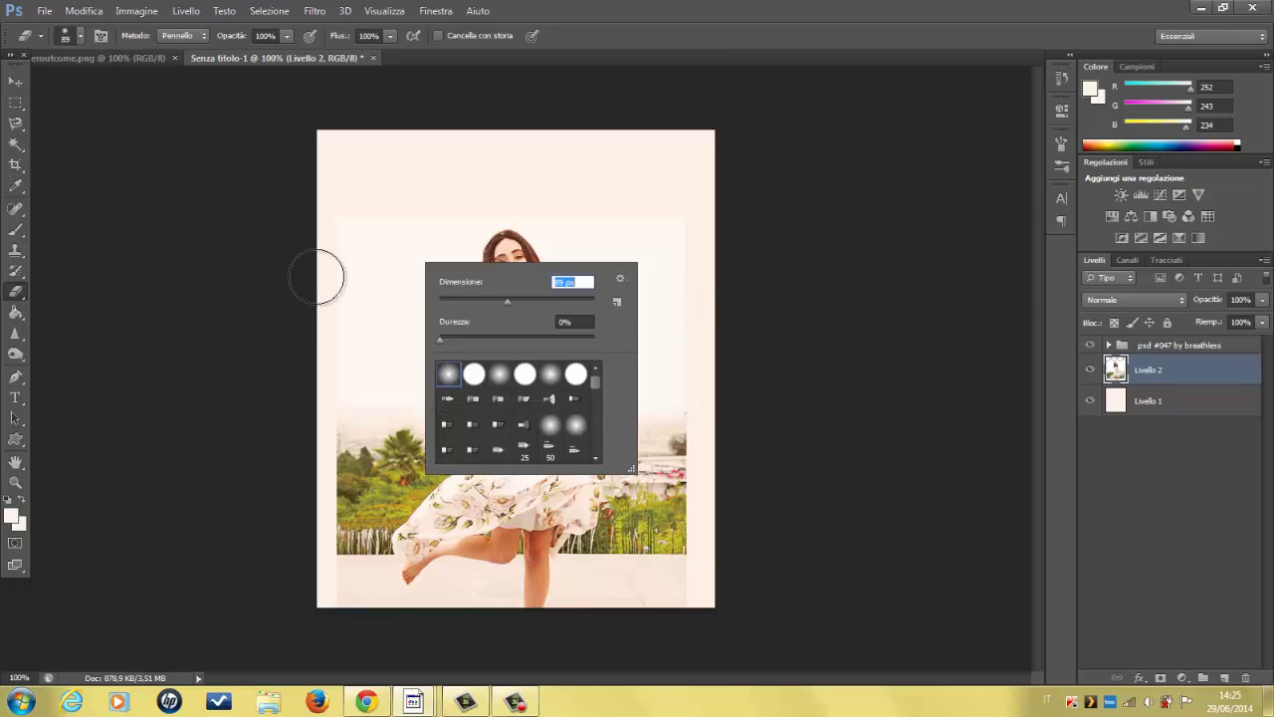
left_click(363, 191)
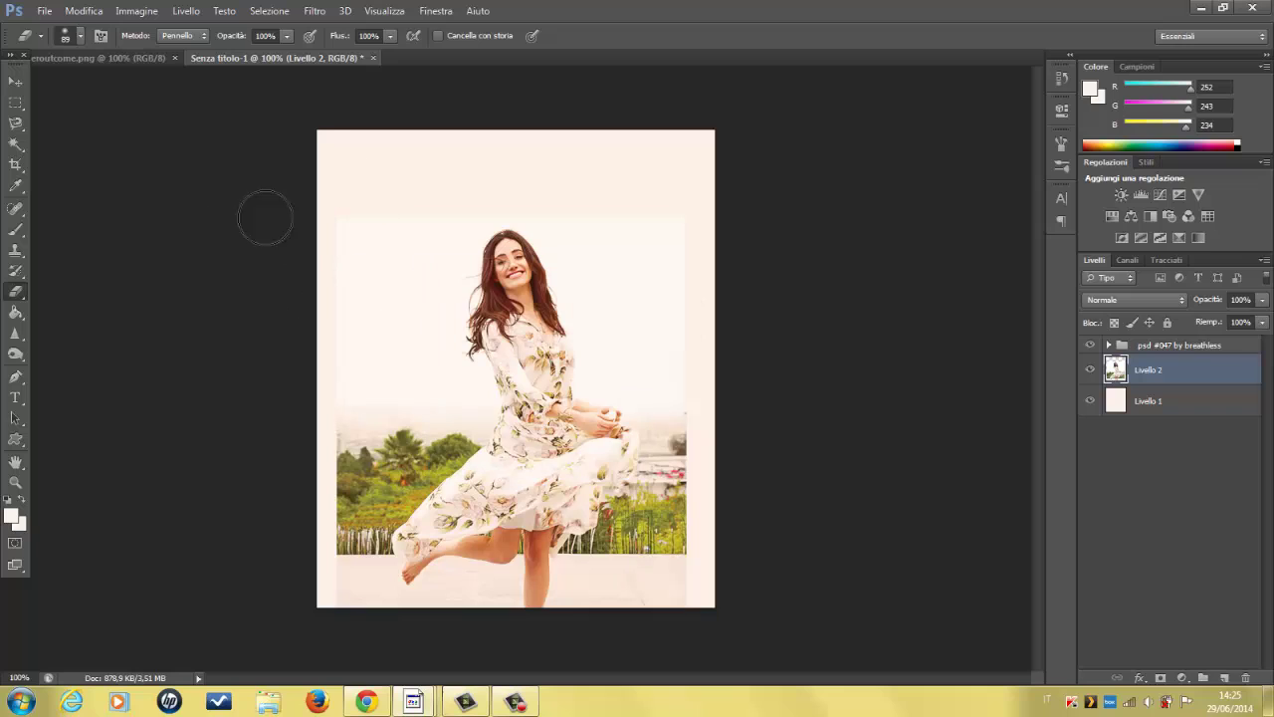
right_click(413, 288)
left_click(479, 396)
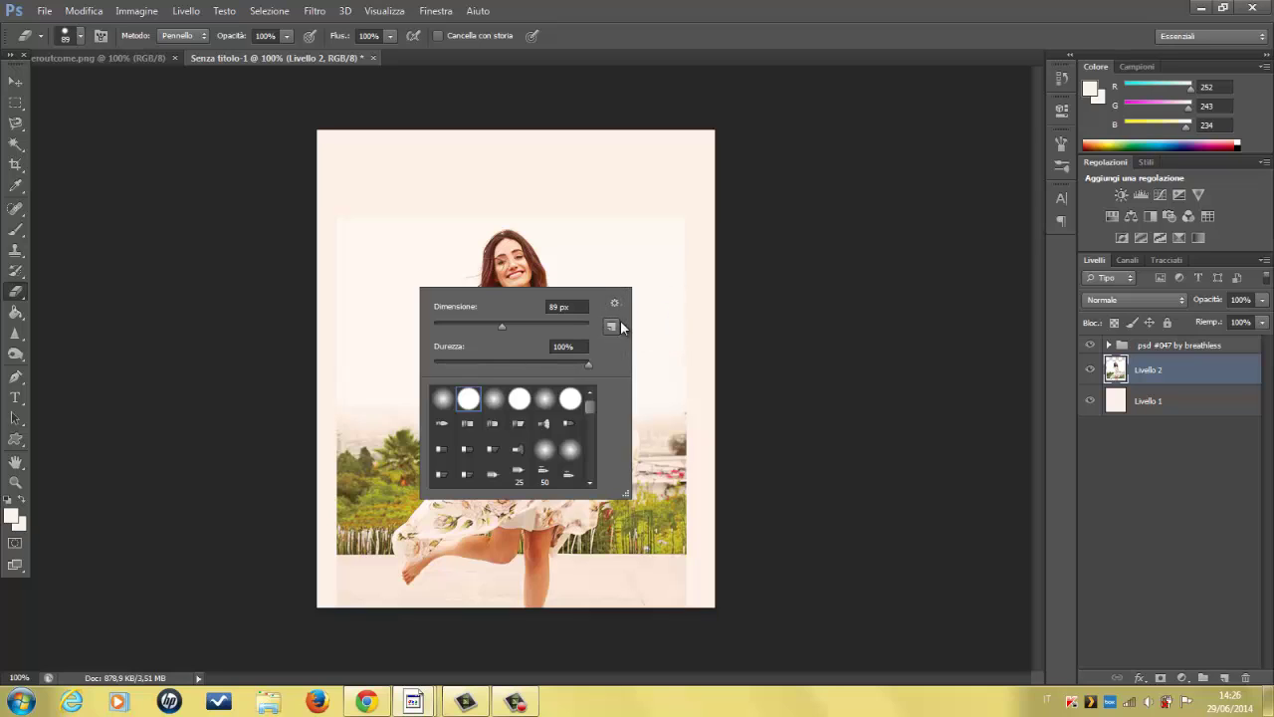
left_click(637, 242)
Erase the background and grass around the figure, then zoom to 200%
mouse_move(639, 210)
left_mouse_down()
mouse_move(686, 384)
mouse_move(620, 213)
mouse_move(589, 218)
mouse_move(620, 355)
mouse_move(669, 194)
mouse_move(705, 407)
mouse_move(631, 620)
mouse_move(682, 584)
mouse_move(617, 600)
mouse_move(680, 441)
mouse_move(667, 388)
mouse_move(635, 360)
mouse_move(560, 202)
mouse_move(577, 239)
mouse_move(548, 193)
mouse_move(510, 185)
mouse_move(455, 205)
mouse_move(400, 343)
mouse_move(394, 221)
left_mouse_up()
mouse_move(394, 221)
left_mouse_down()
mouse_move(372, 468)
mouse_move(341, 518)
mouse_move(446, 394)
left_mouse_up()
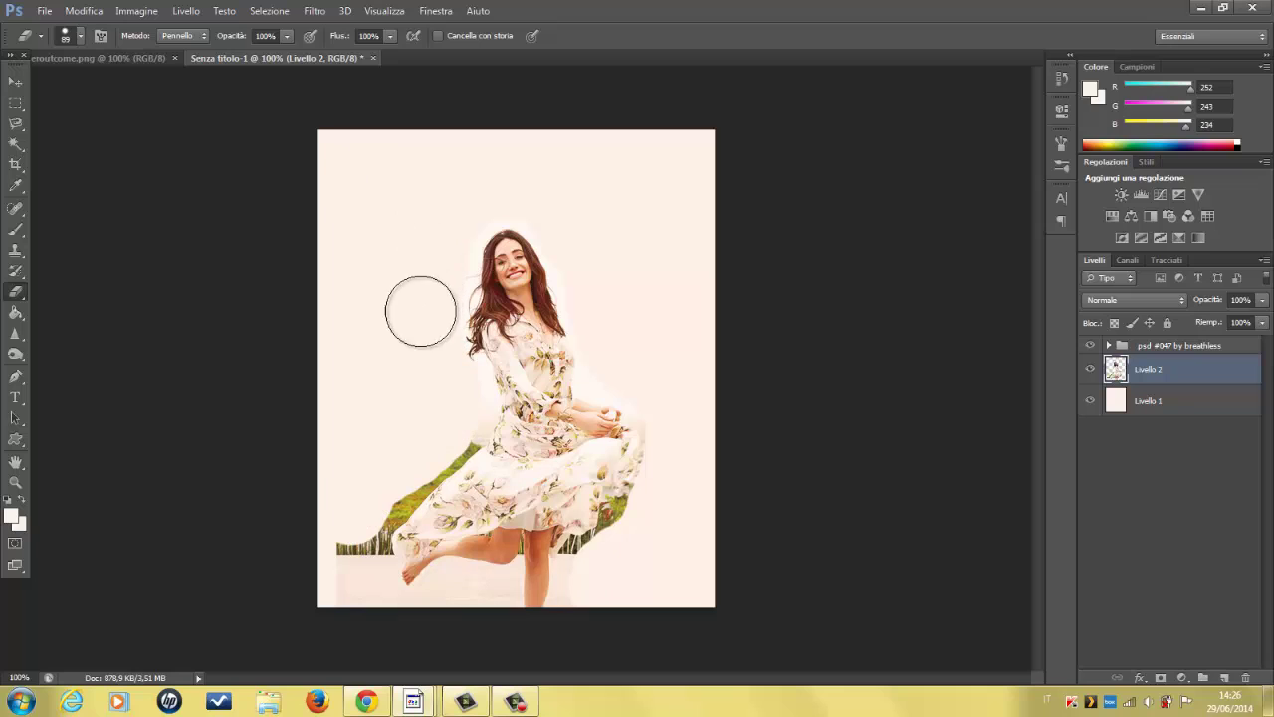
left_click_drag(347, 512, 348, 583)
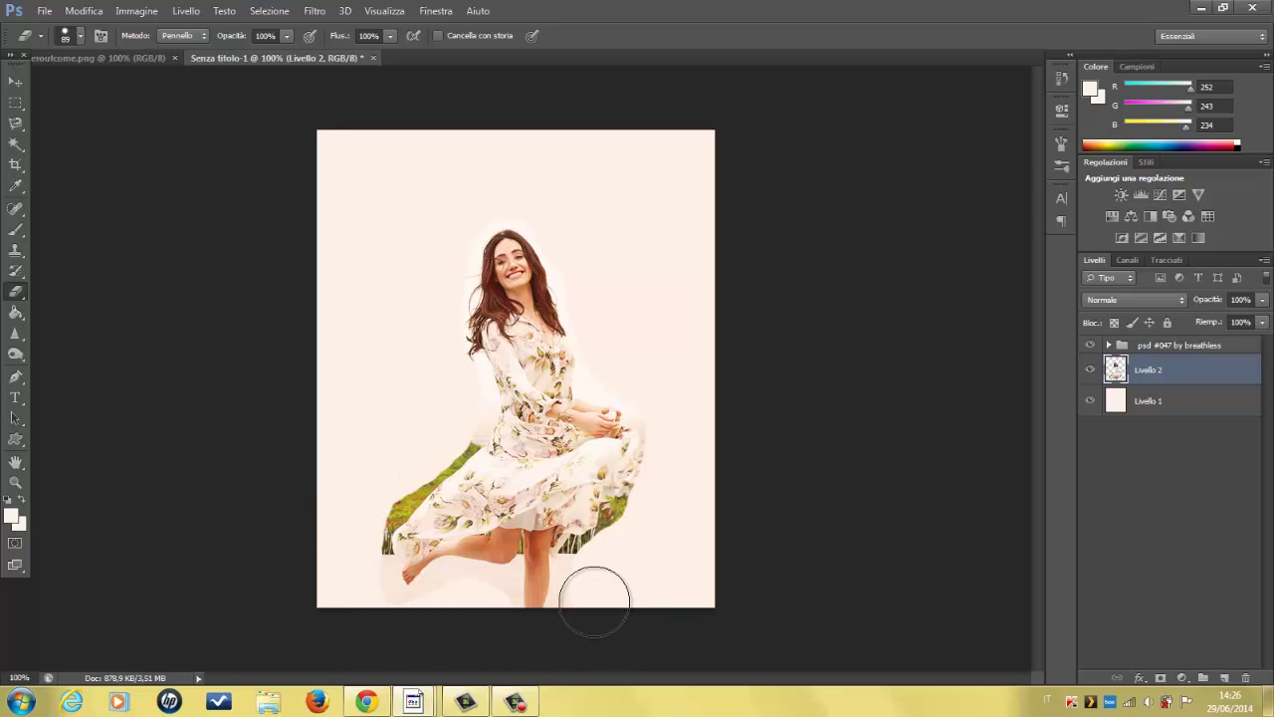
left_click_drag(593, 597, 639, 527)
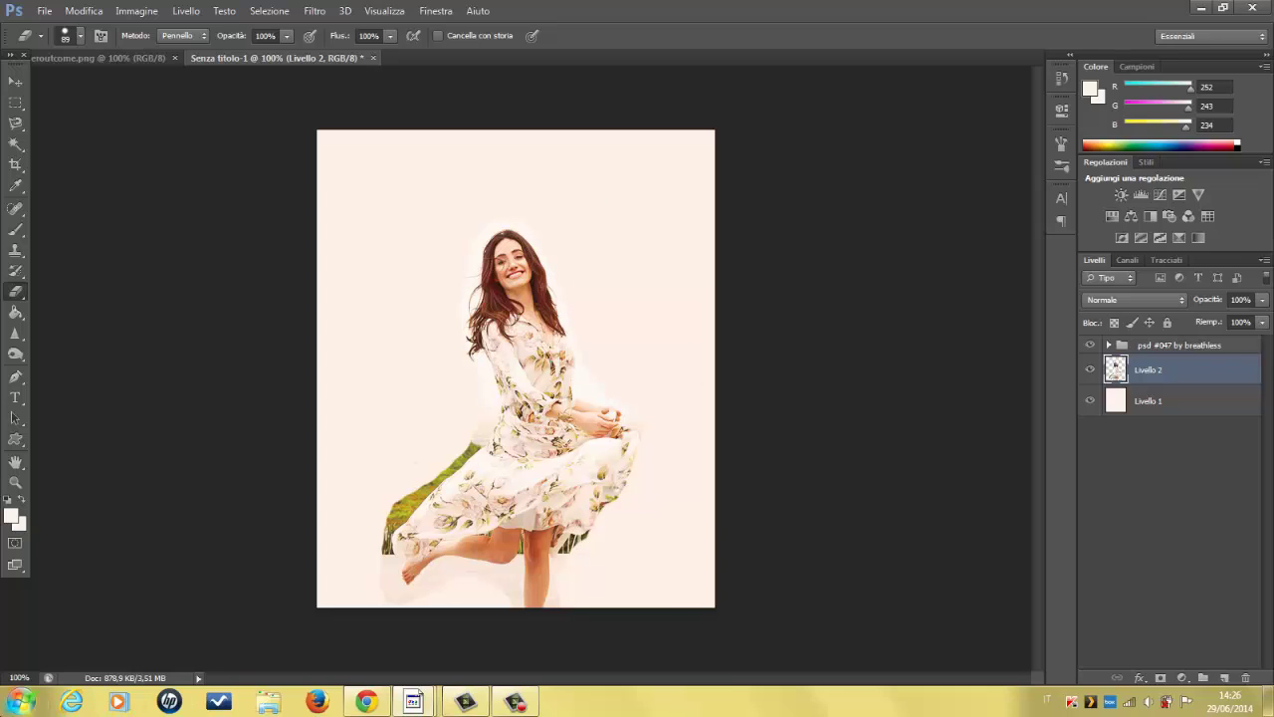
left_click(15, 482)
left_click(466, 252)
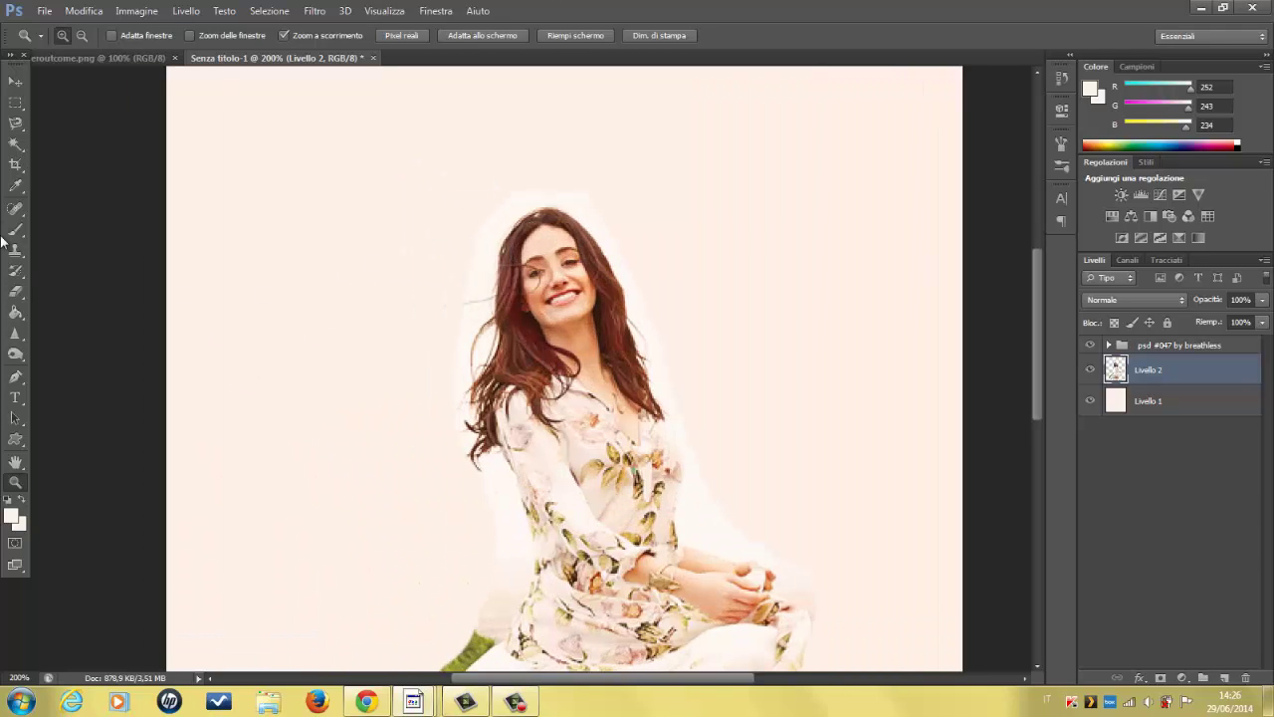
Switch back to the Eraser and shrink it to 25 px
left_click(15, 291)
right_click(507, 227)
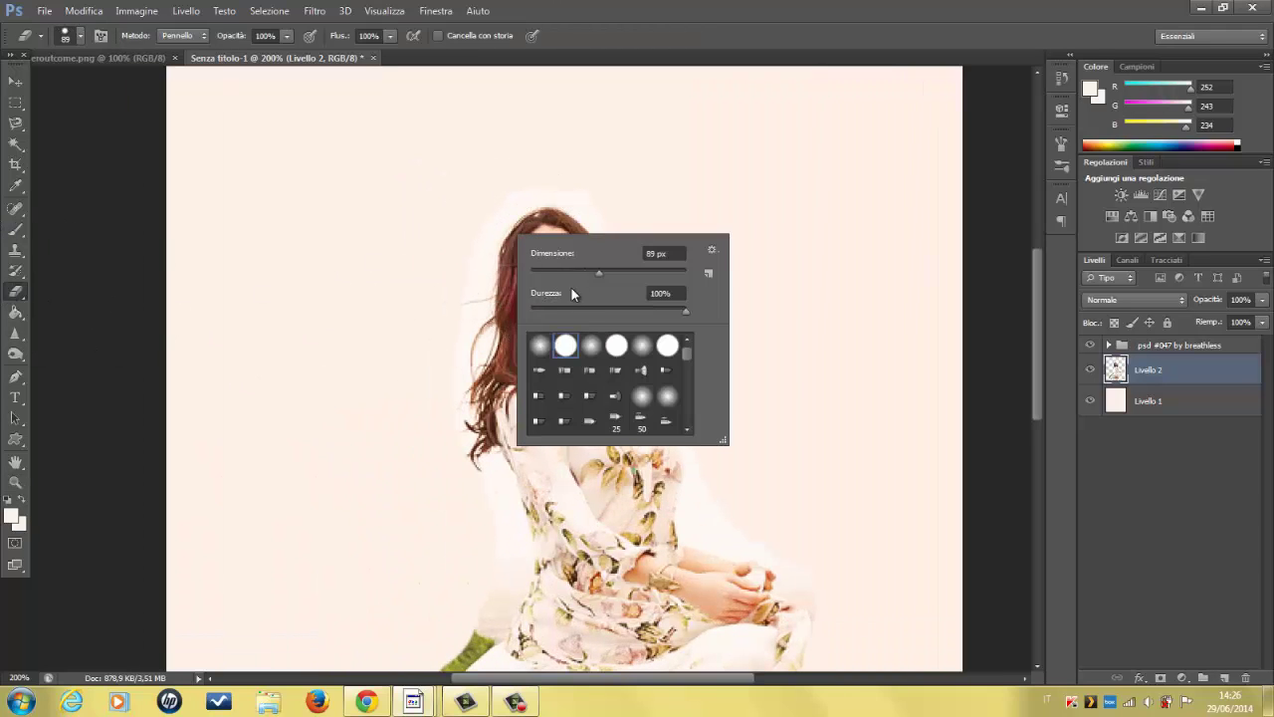
left_click(573, 275)
left_click(550, 271)
key("Return")
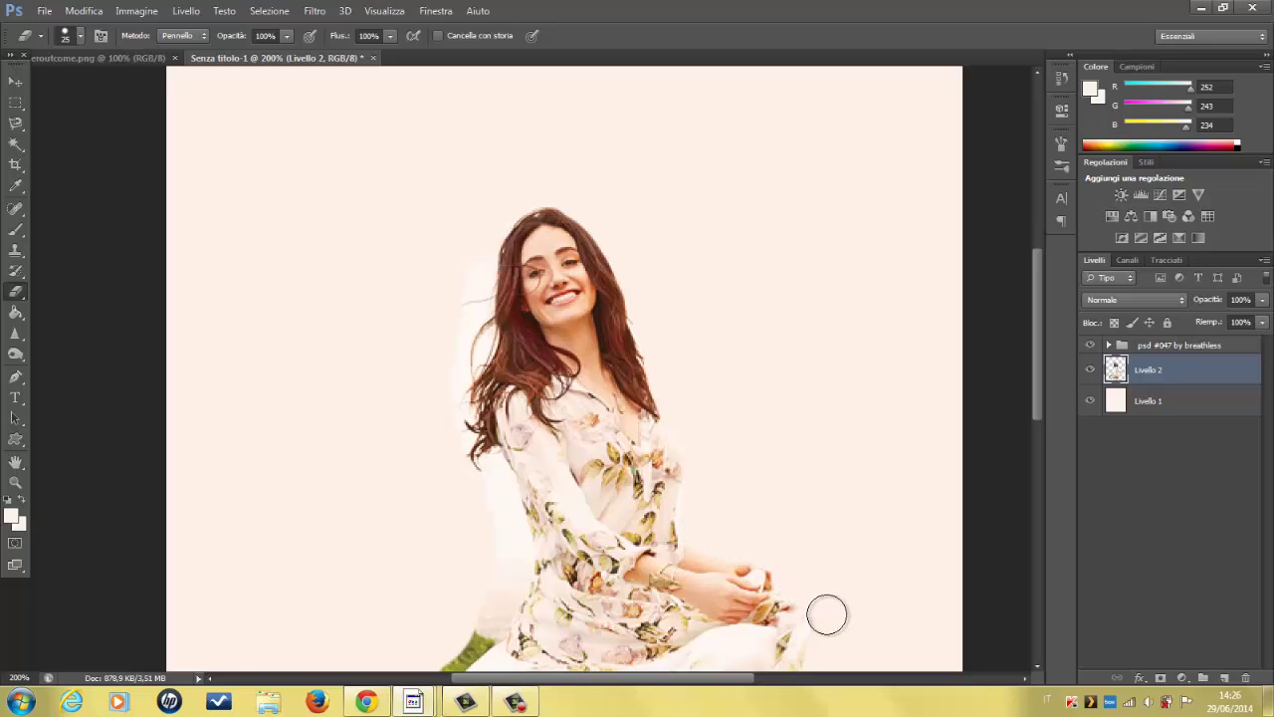
Erase the leftover grass strip along the skirt hem and dress edge
scroll(826, 597, "down", 1)
scroll(824, 560, "down", 3)
scroll(796, 563, "down", 3)
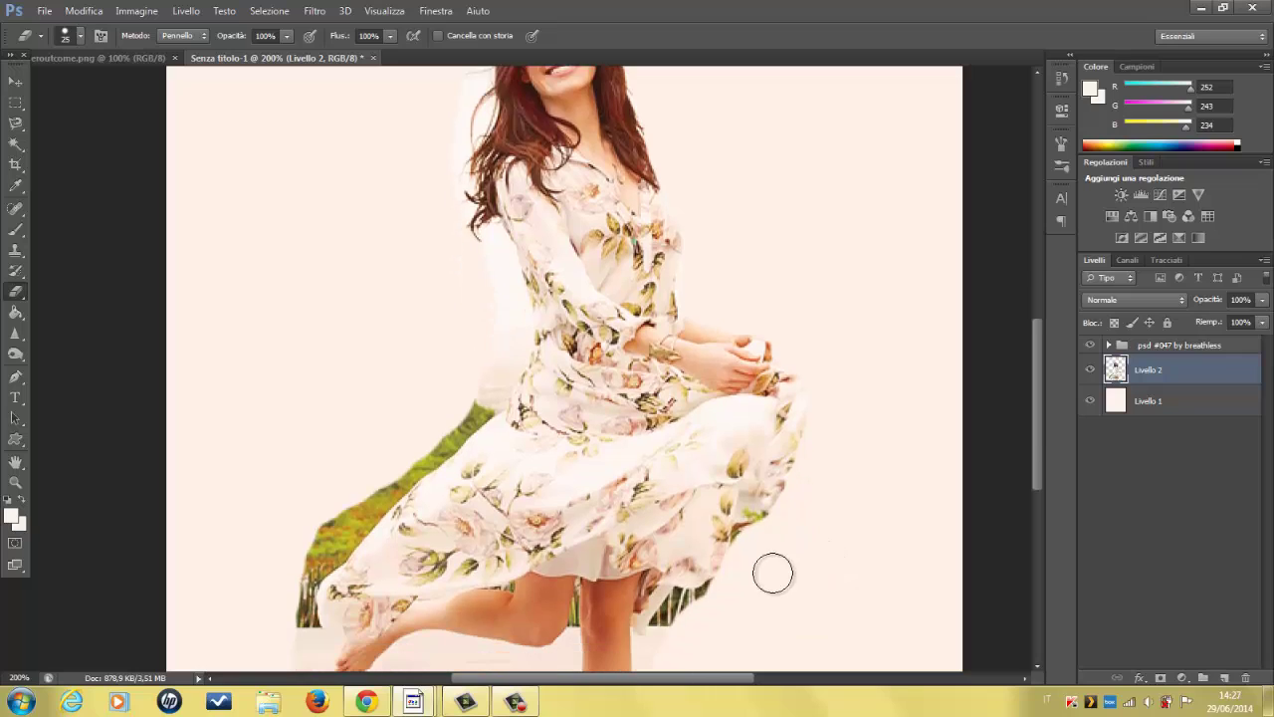
scroll(773, 573, "down", 1)
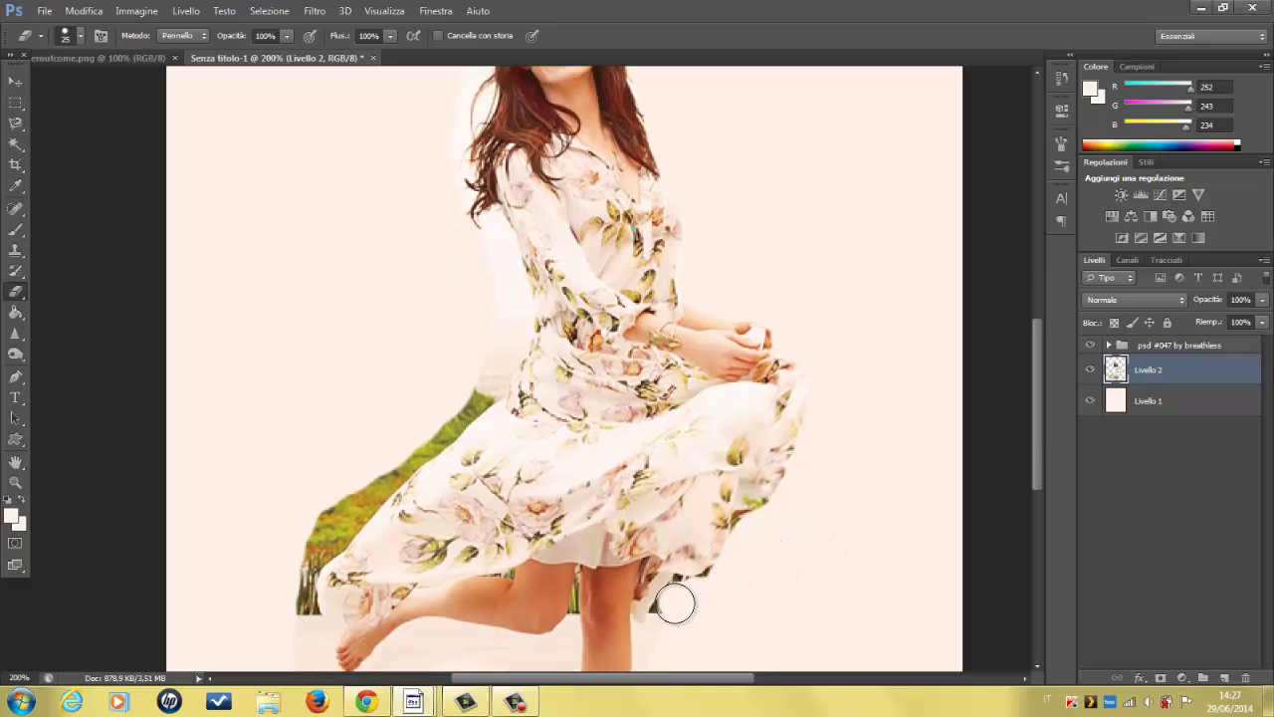
mouse_move(675, 603)
left_mouse_down()
mouse_move(734, 563)
mouse_move(716, 598)
mouse_move(682, 591)
mouse_move(668, 605)
left_mouse_up()
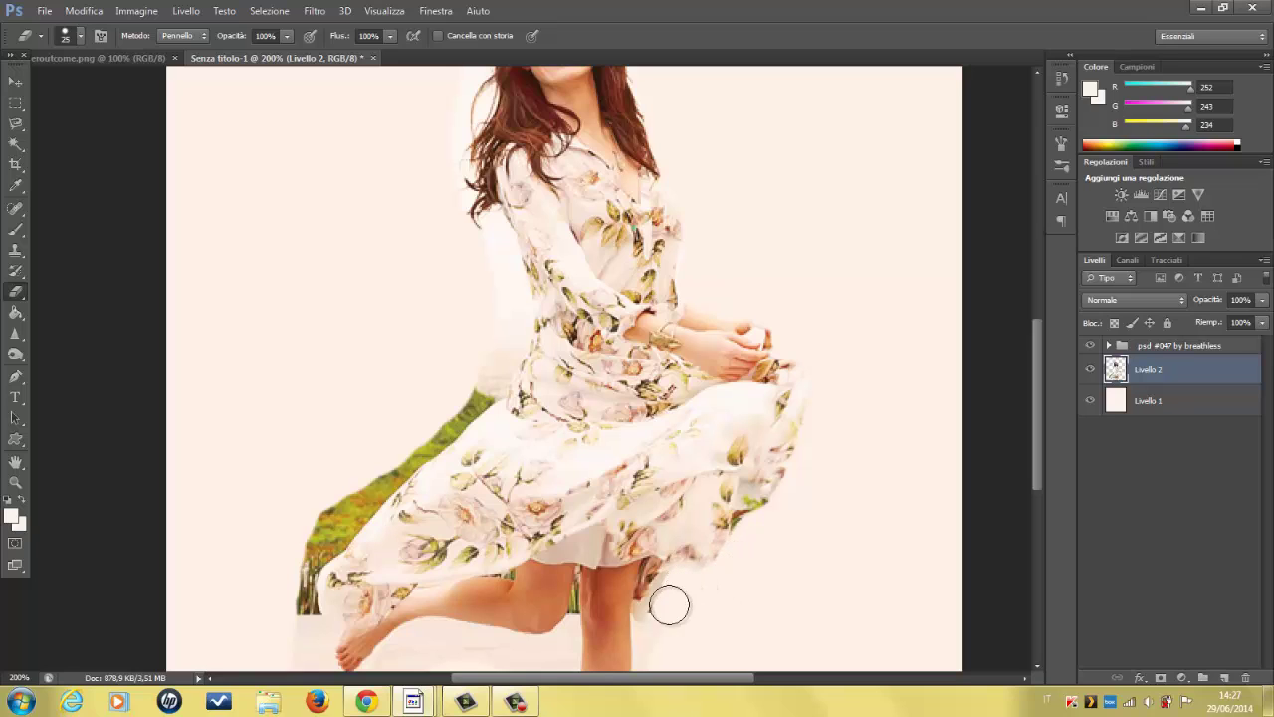
scroll(665, 617, "down", 3)
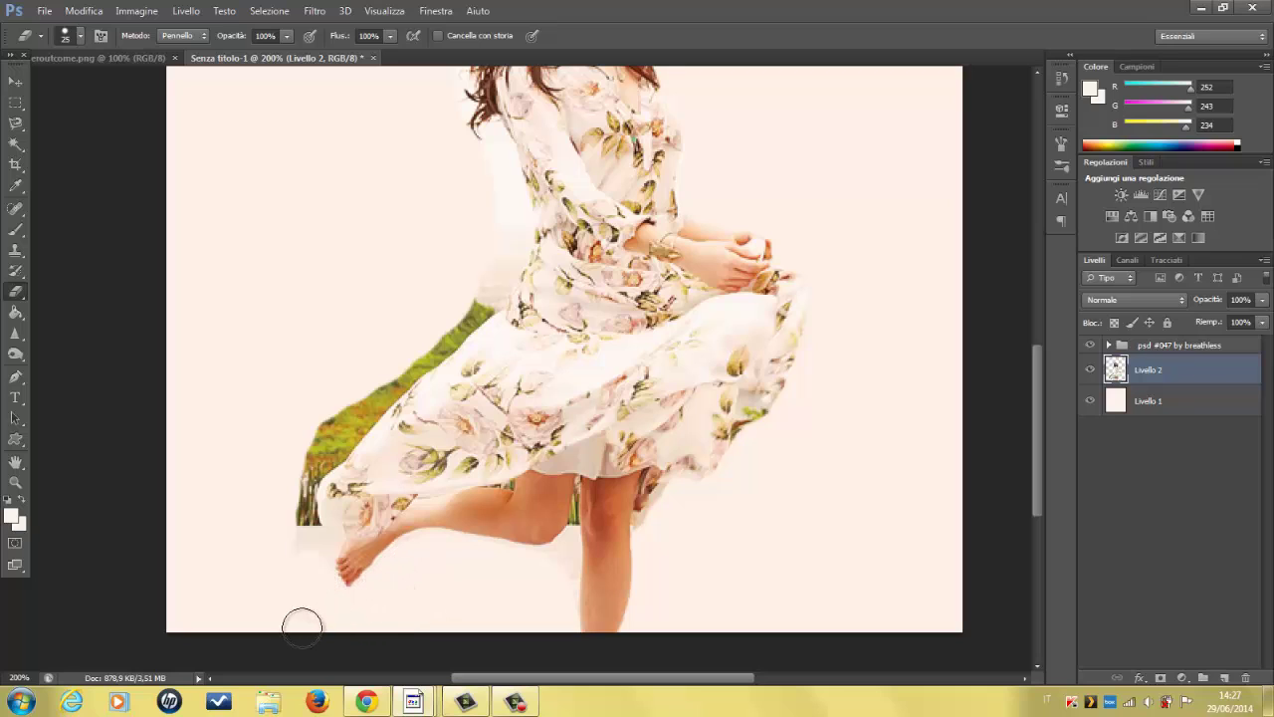
mouse_move(304, 533)
left_mouse_down()
mouse_move(307, 456)
mouse_move(353, 401)
mouse_move(316, 458)
mouse_move(316, 412)
mouse_move(353, 388)
left_mouse_up()
scroll(350, 408, "up", 3)
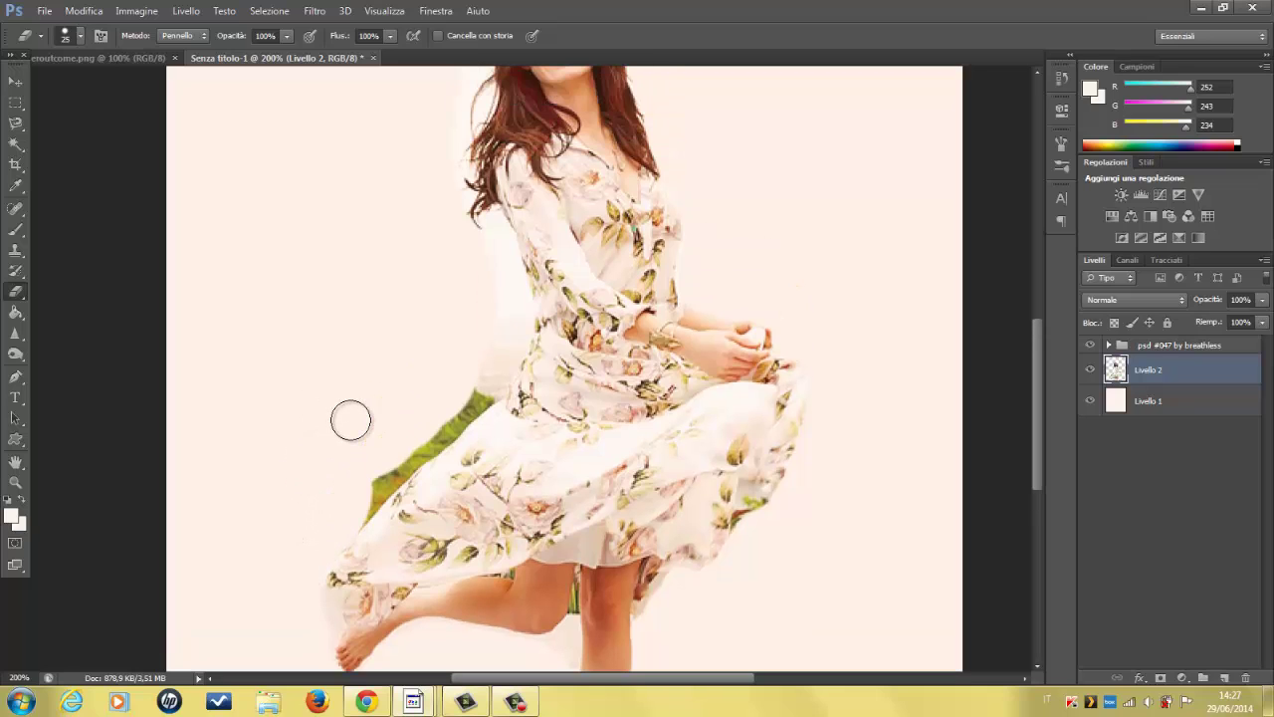
left_click_drag(328, 532, 427, 433)
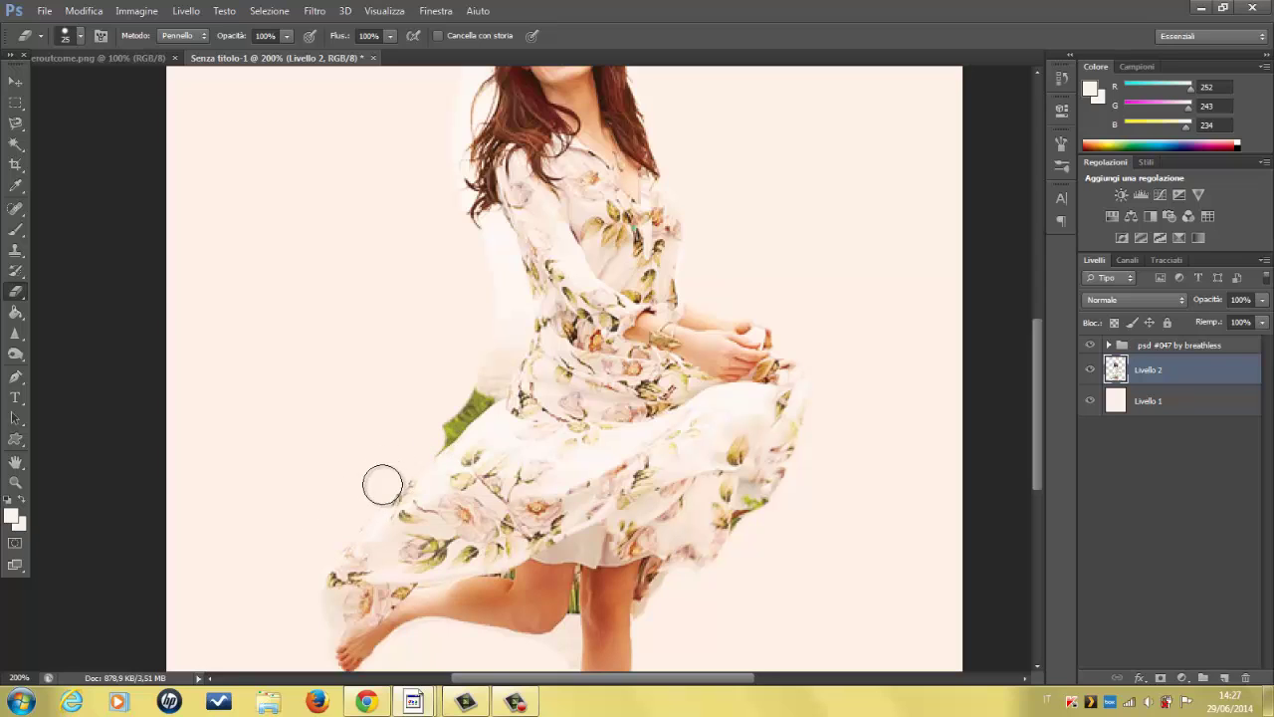
mouse_move(426, 443)
left_mouse_down()
mouse_move(441, 407)
mouse_move(478, 389)
left_mouse_up()
Trim the pale halo beside the sleeve and along the hair's left edge
mouse_move(510, 341)
left_mouse_down()
mouse_move(515, 285)
mouse_move(495, 233)
left_mouse_up()
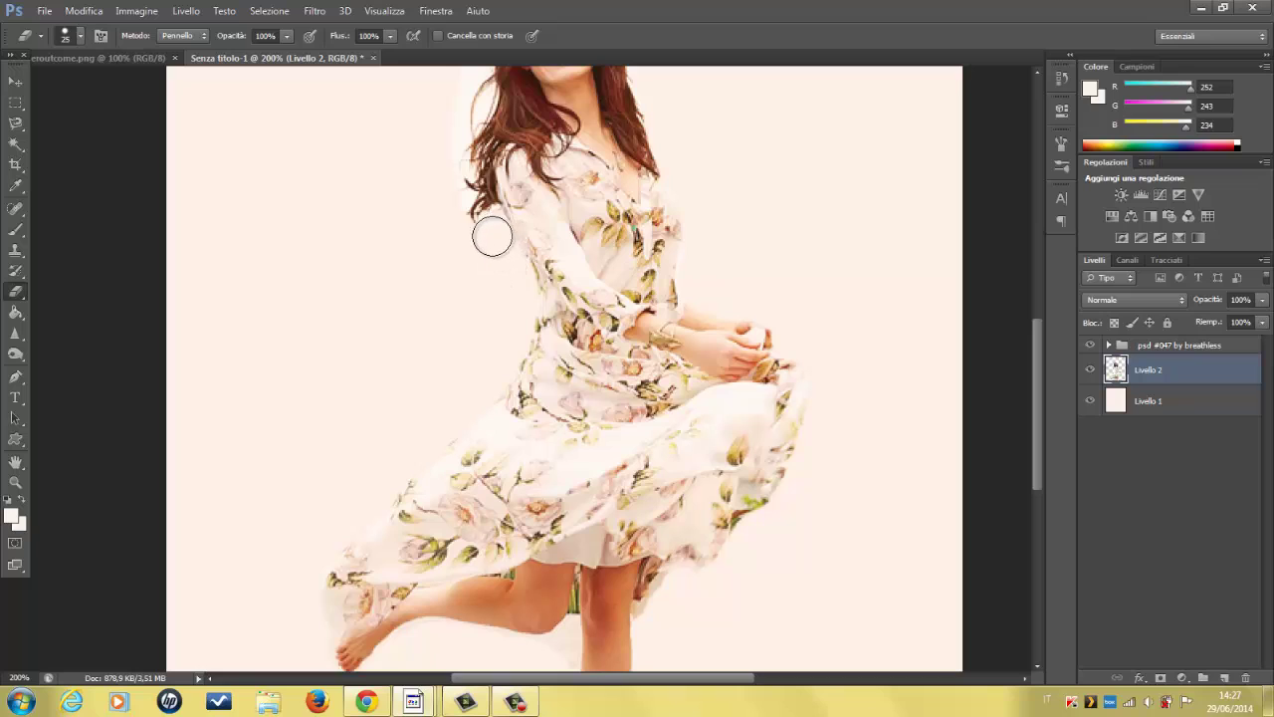
scroll(496, 357, "up", 3)
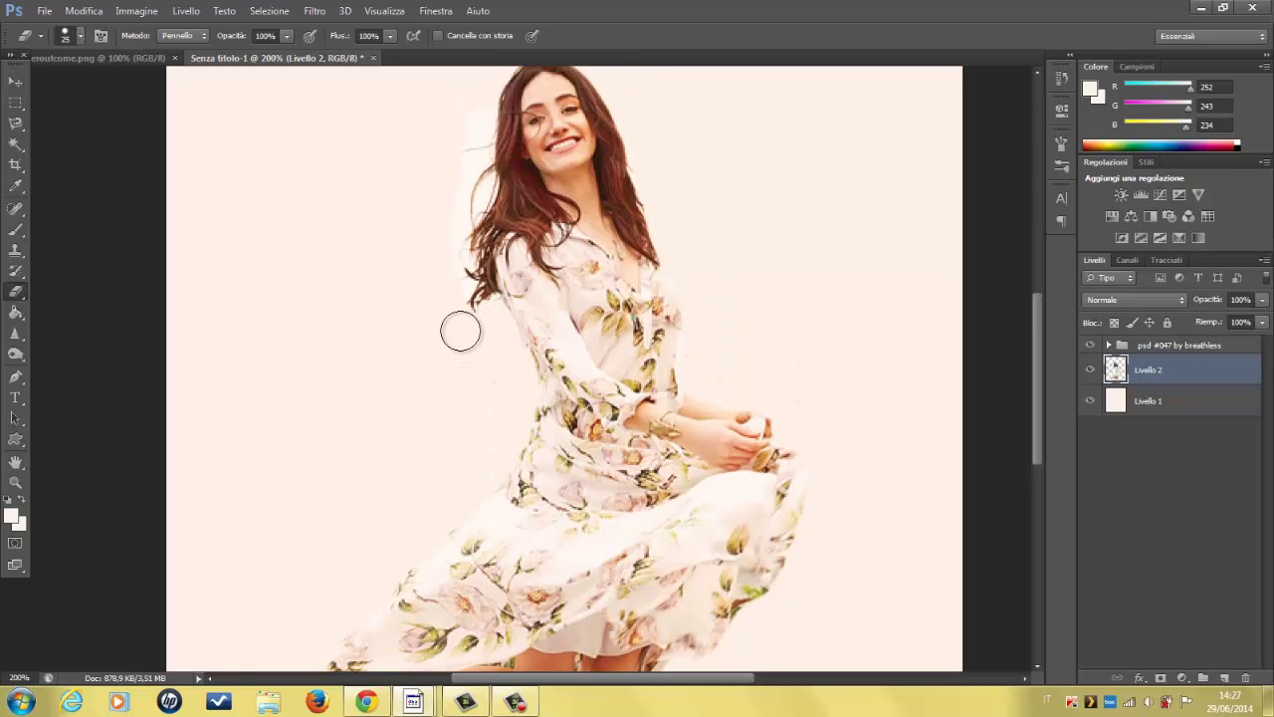
mouse_move(447, 255)
left_mouse_down()
mouse_move(447, 199)
mouse_move(468, 147)
left_mouse_up()
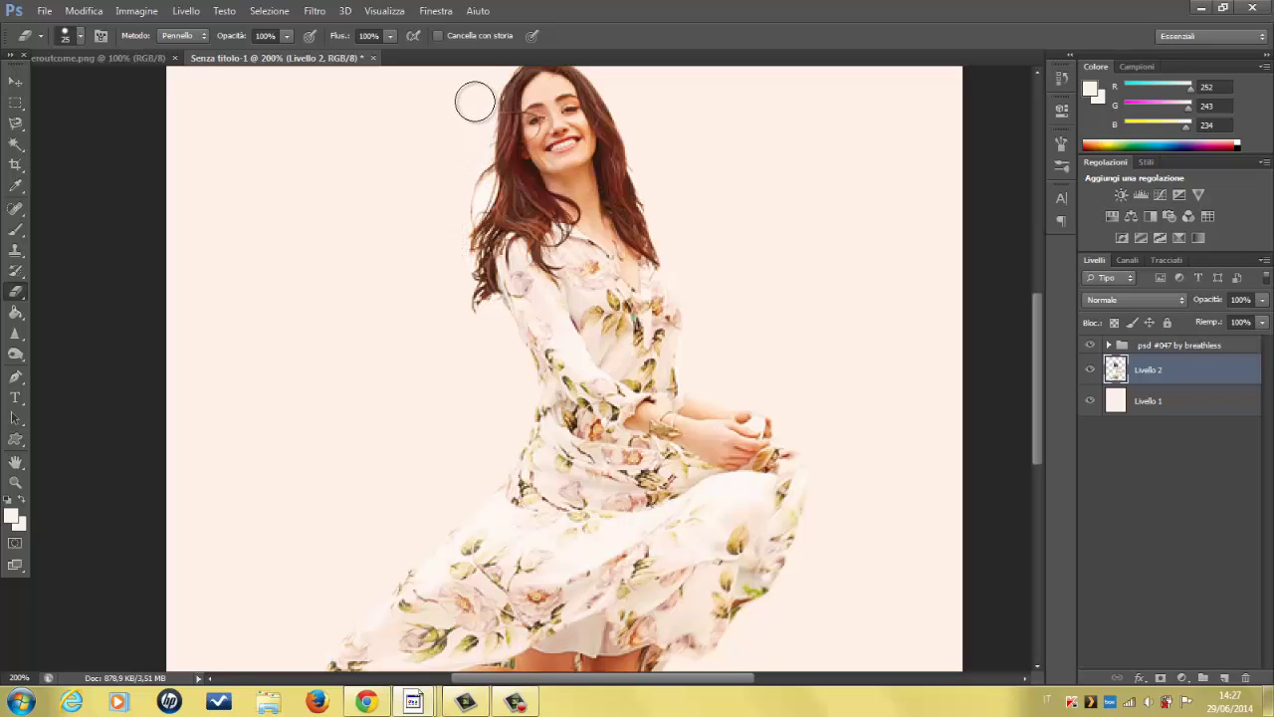
scroll(475, 105, "up", 2)
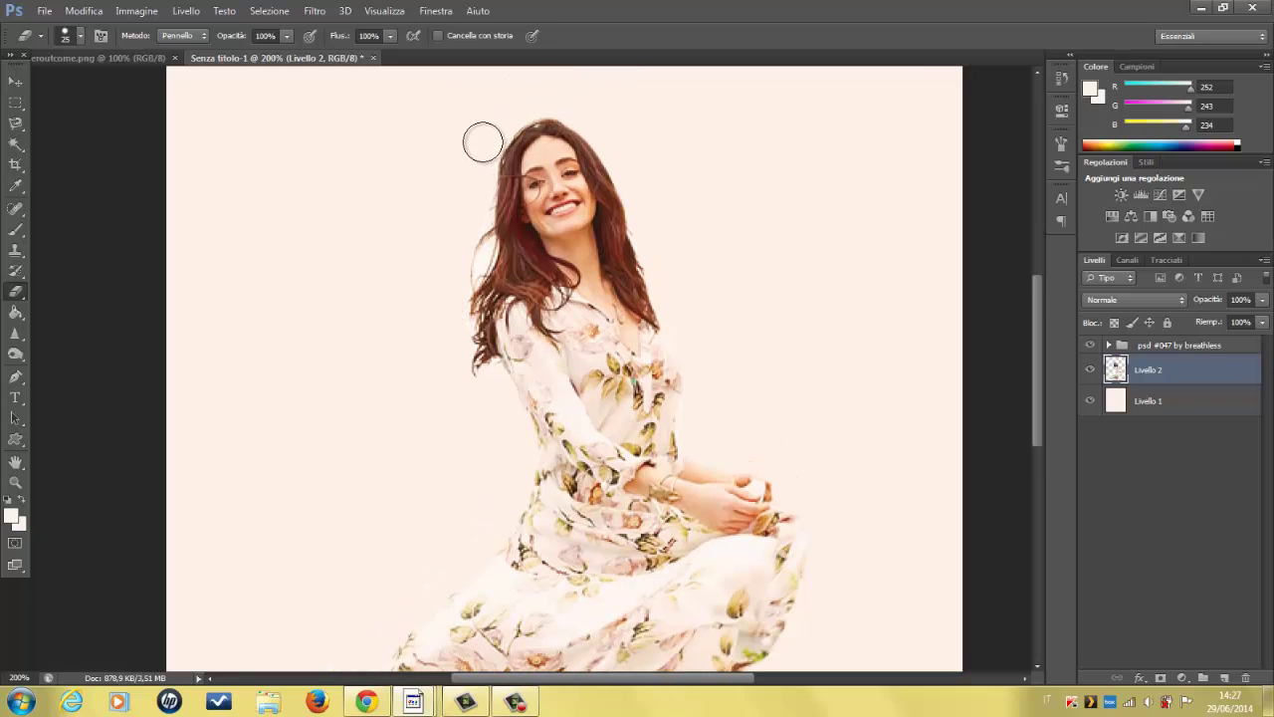
scroll(750, 235, "down", 3)
Reduce the Eraser to 12 px for fine edges around the hem
right_click(766, 268)
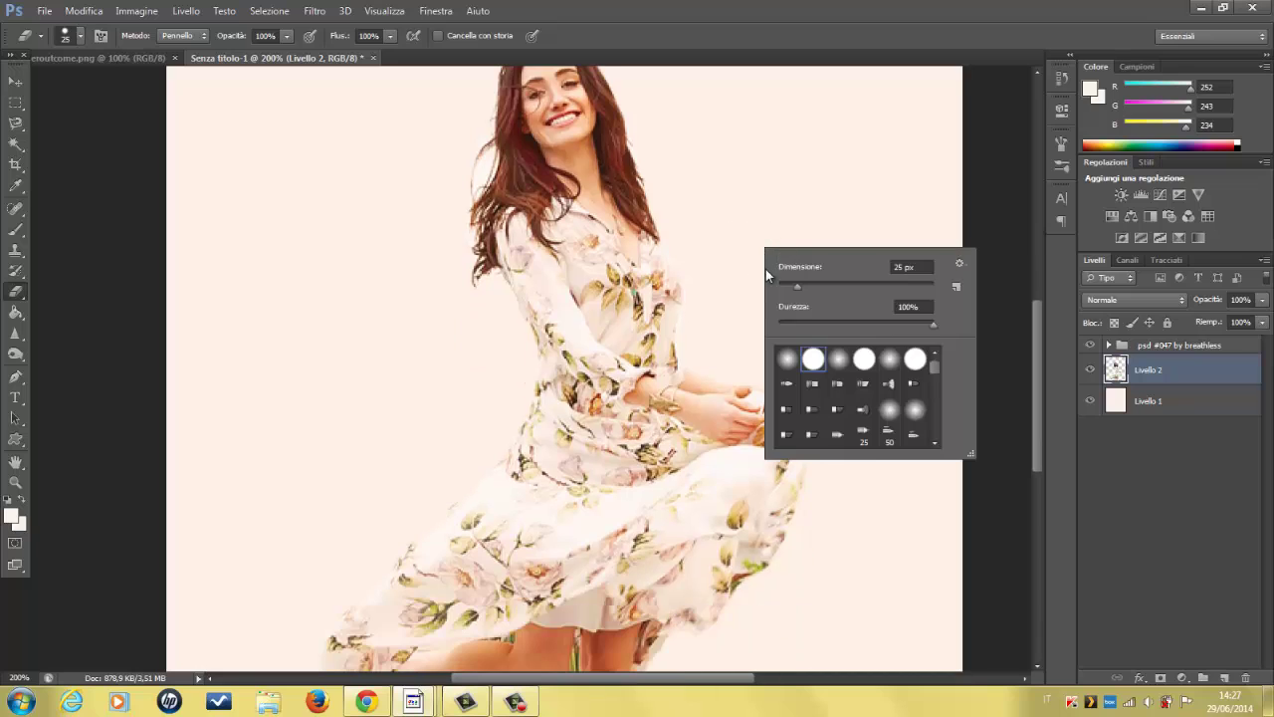
left_click_drag(788, 287, 785, 287)
left_click(674, 249)
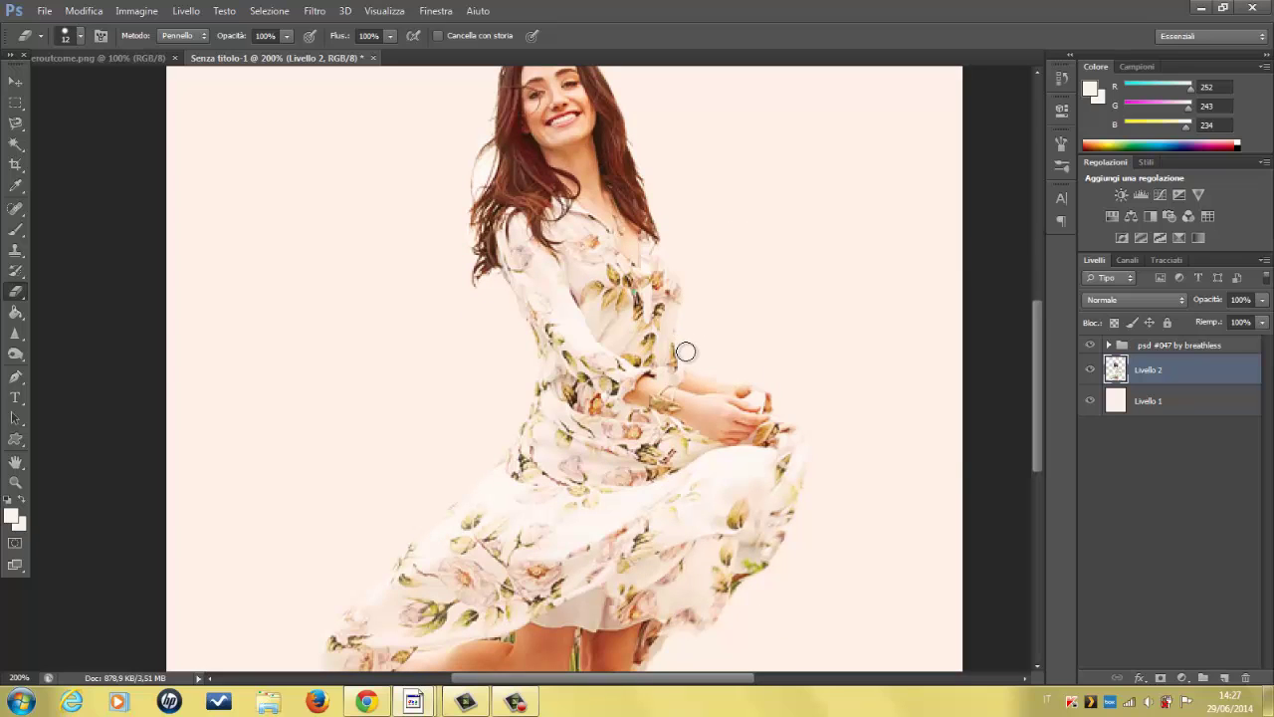
scroll(780, 341, "down", 3)
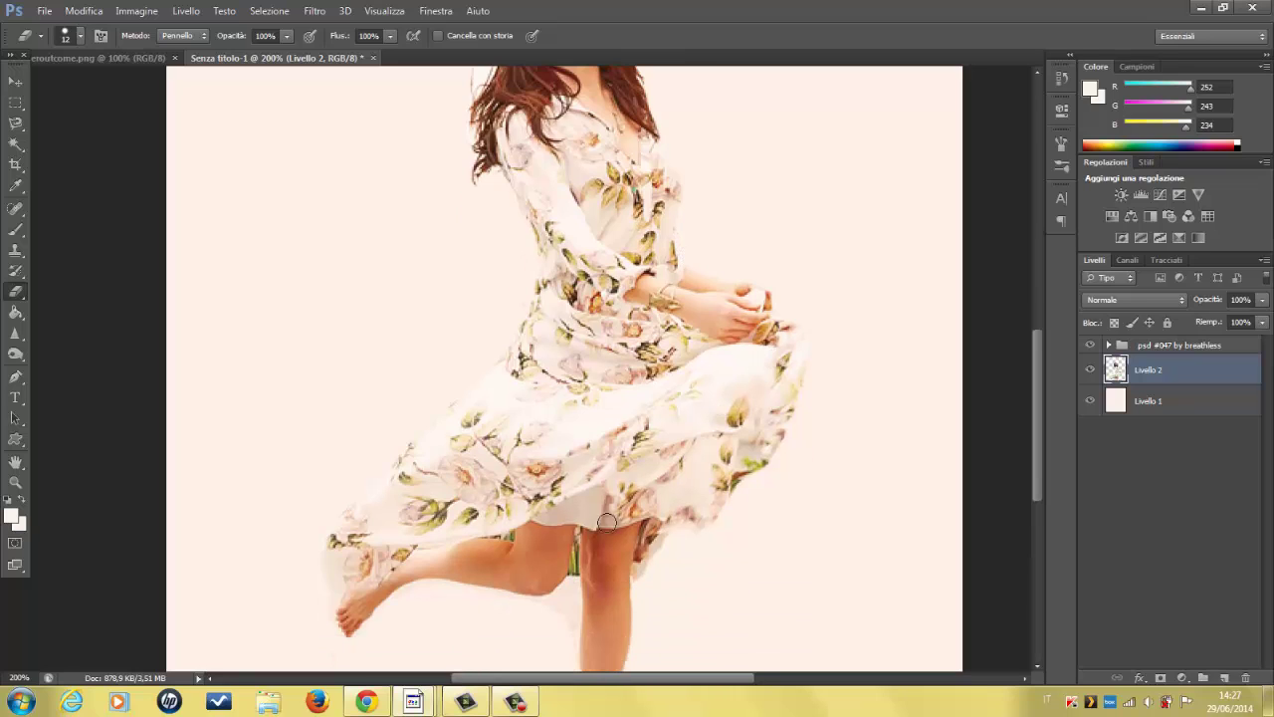
scroll(563, 541, "down", 2)
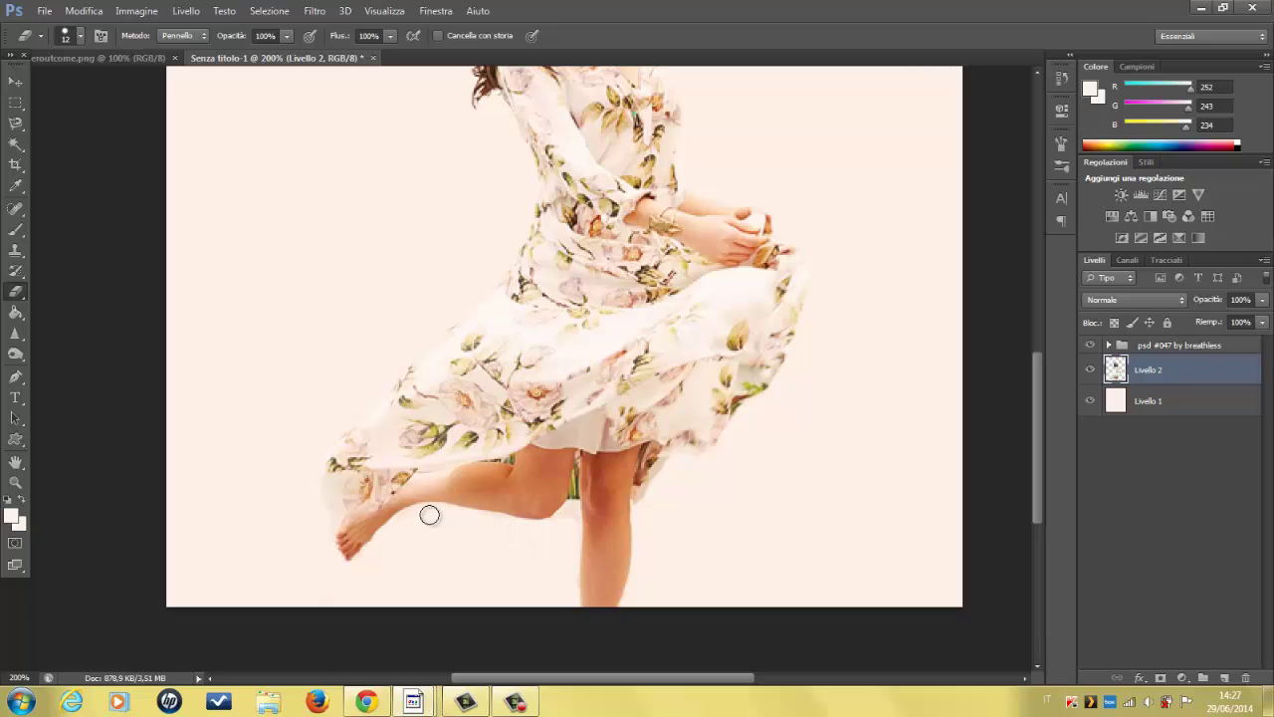
Clean the legs' edges with a 5 px Eraser, then zoom out to 100%
right_click(461, 554)
left_click(485, 511)
key("Return")
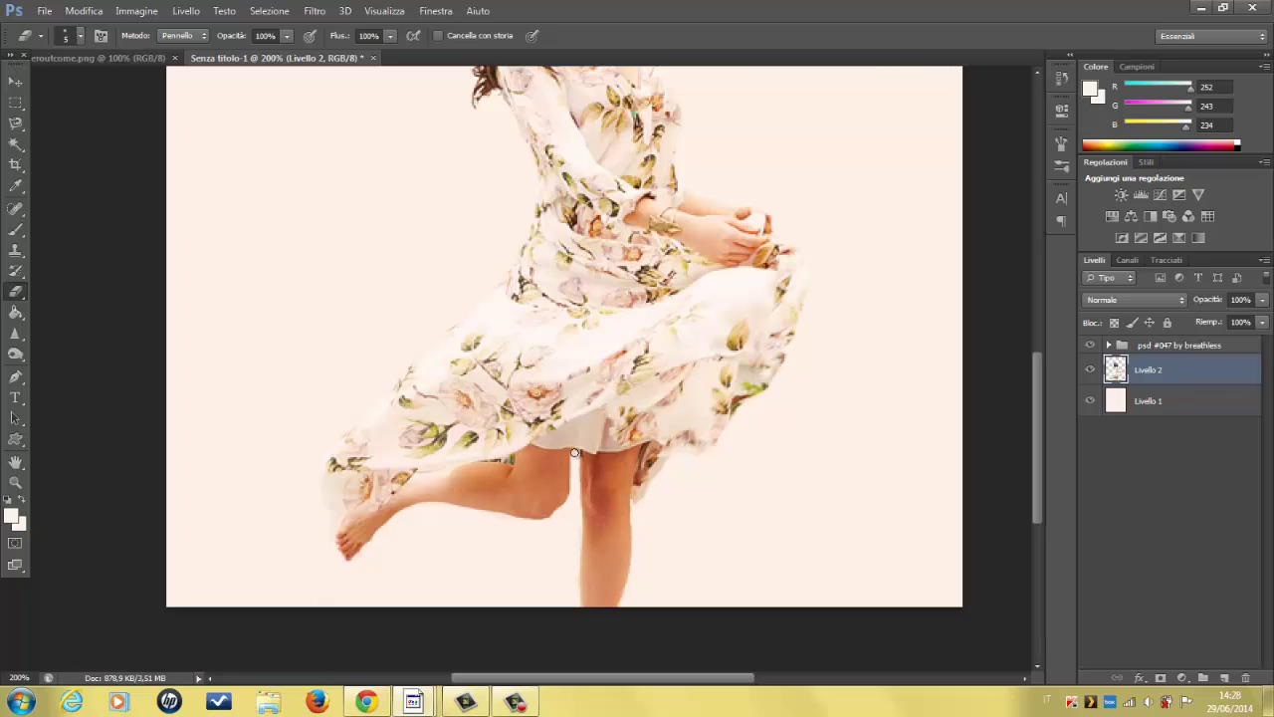
scroll(506, 460, "up", 2)
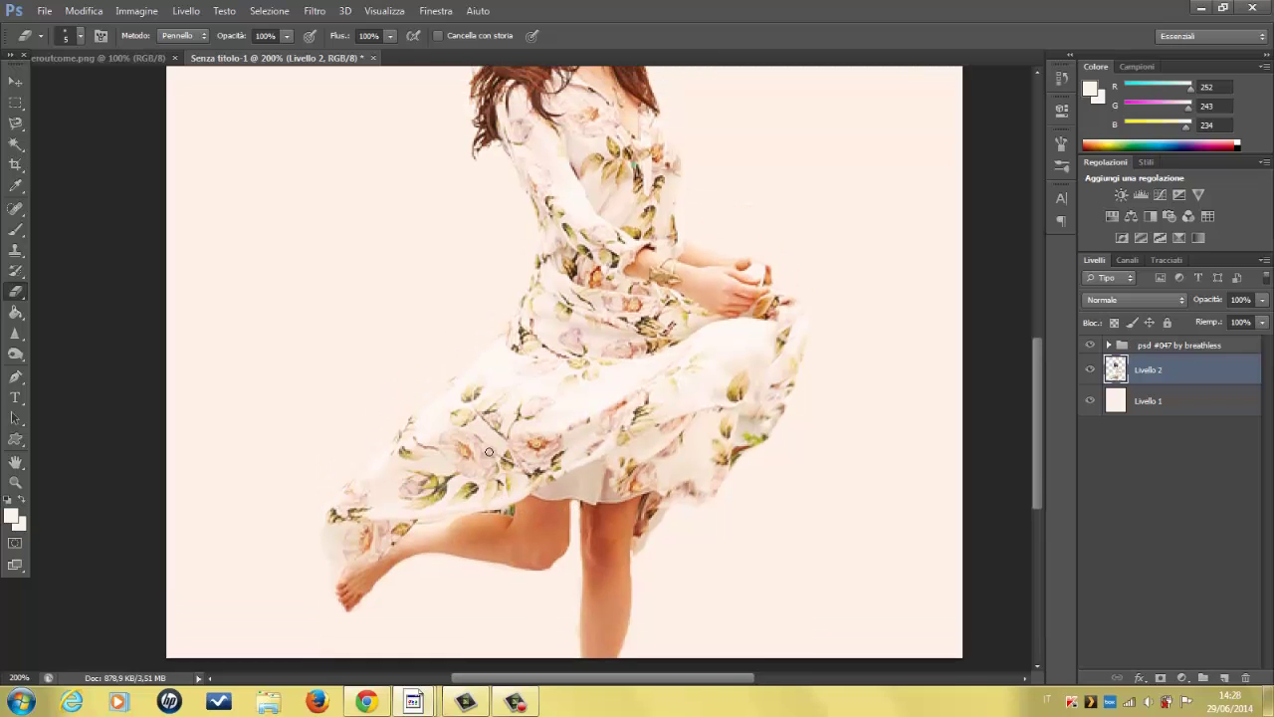
scroll(500, 407, "up", 4)
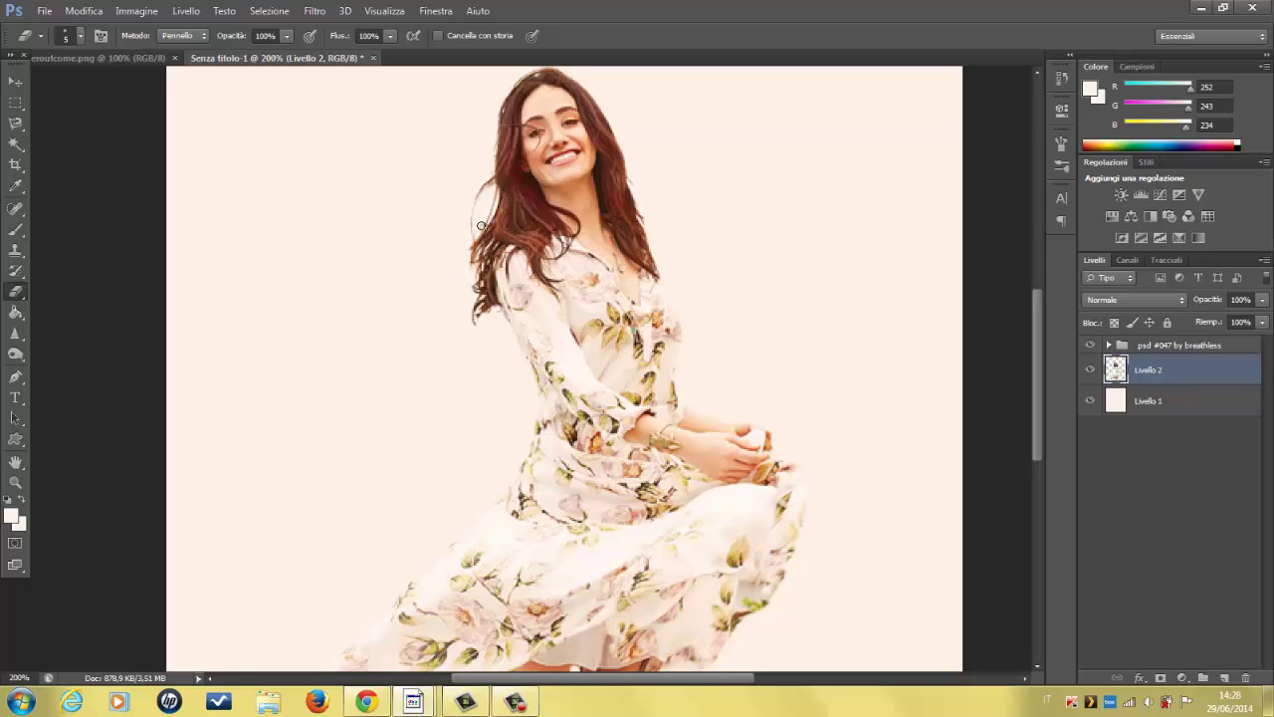
key("ctrl+minus")
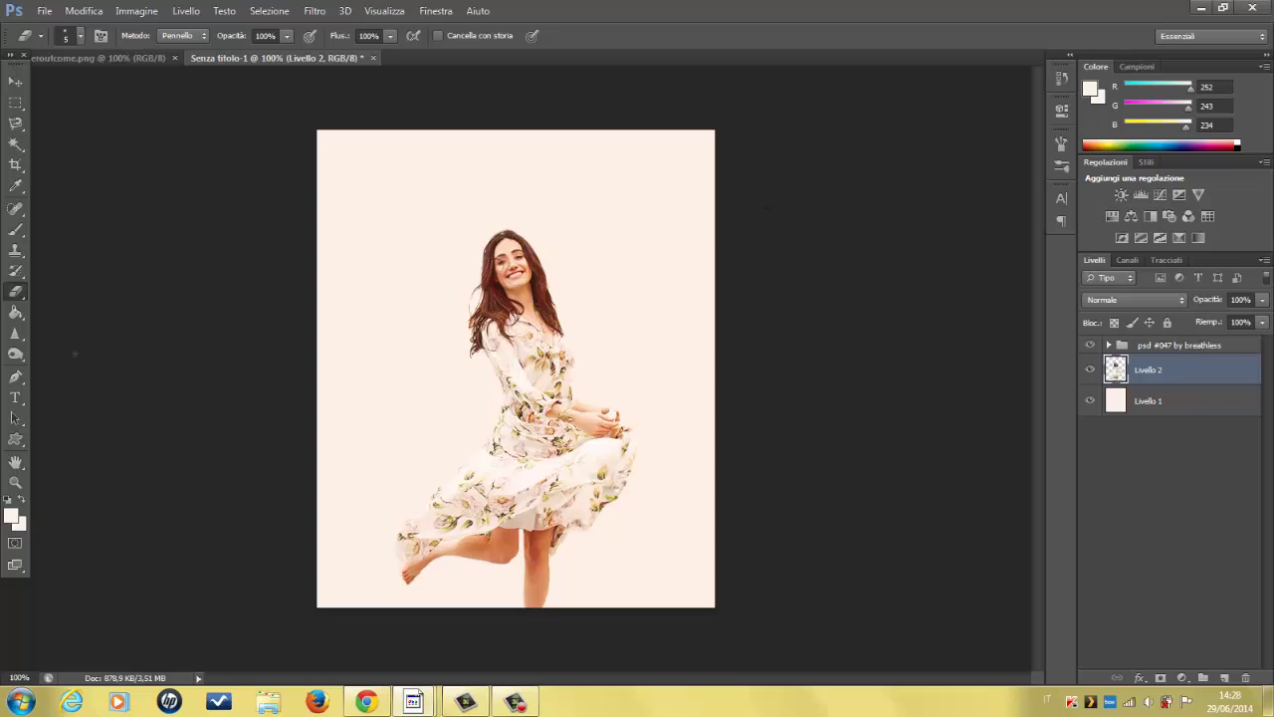
left_click(16, 292)
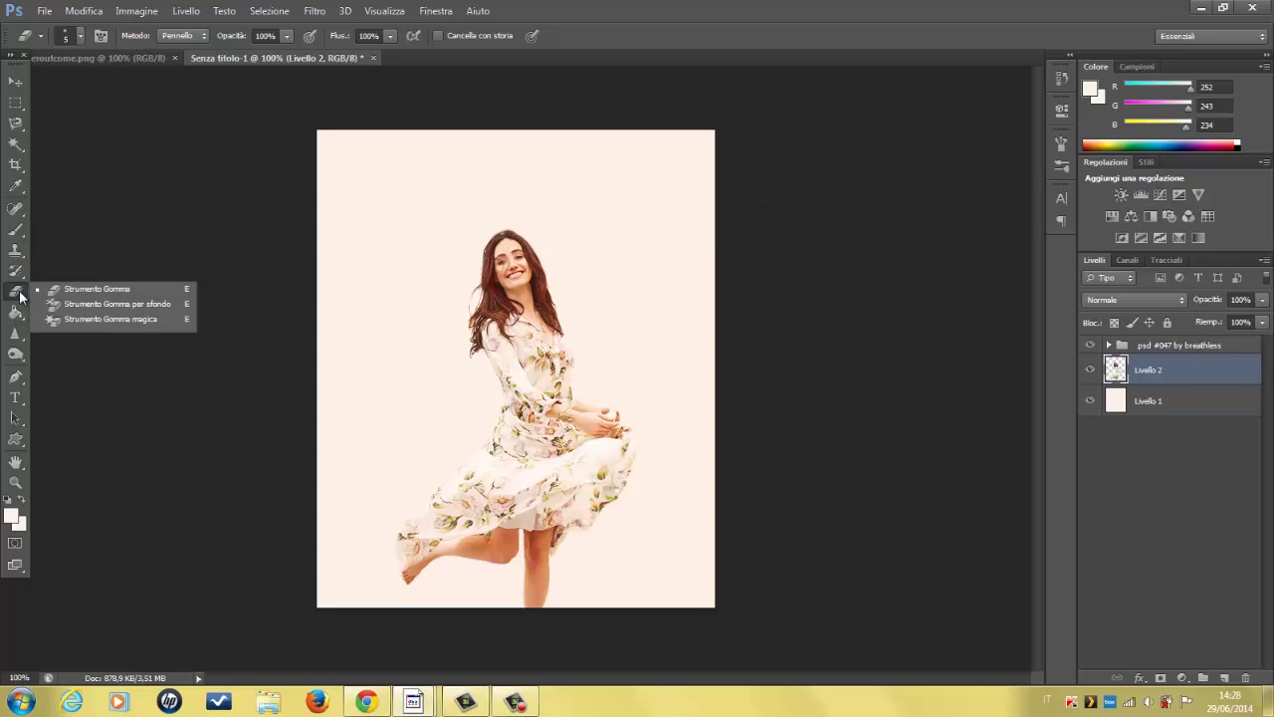
left_click(65, 293)
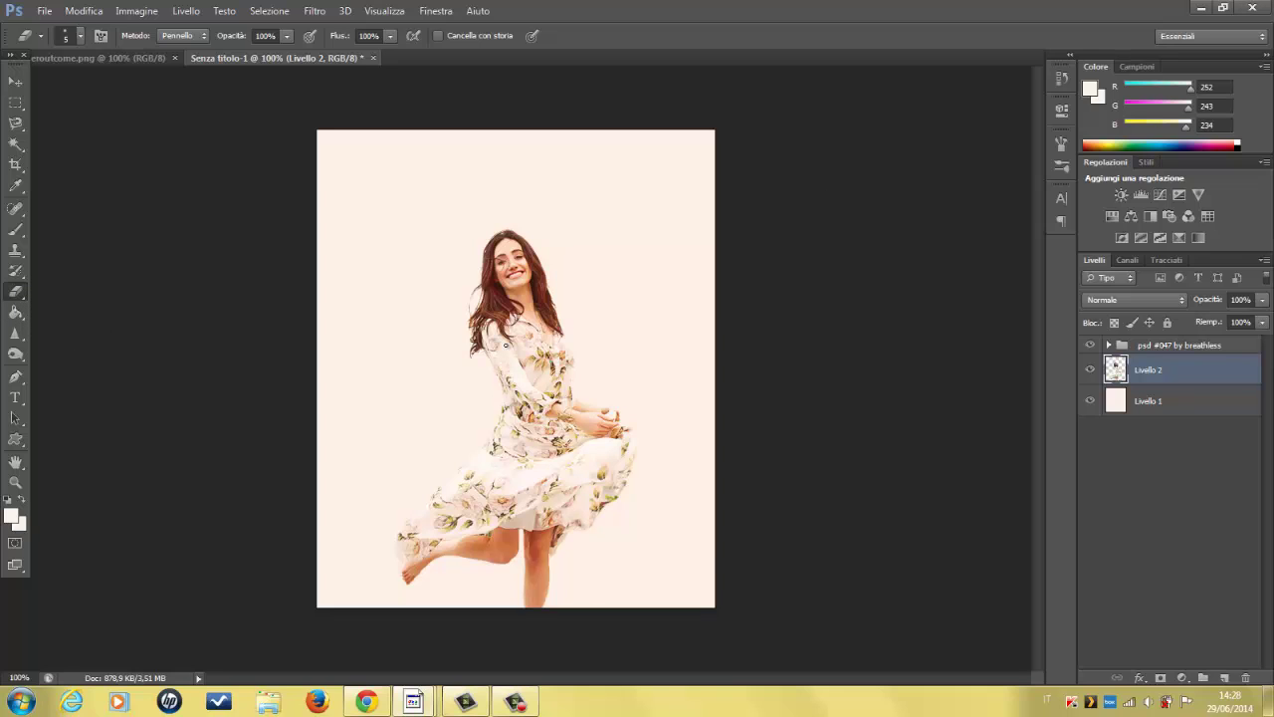
Scroll the eraser's brush preset list down to the splatter brushes 1398, 1428, 1979 and 2090
right_click(506, 344)
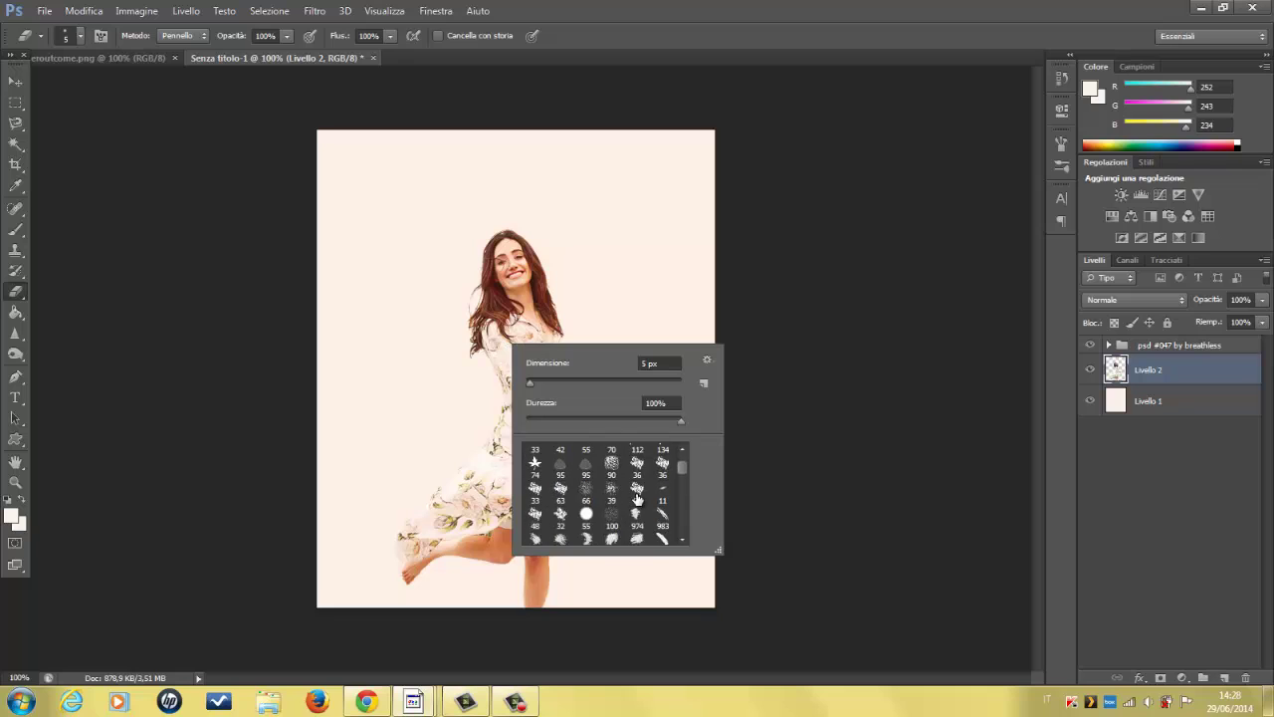
scroll(637, 498, "down", 5)
scroll(637, 497, "down", 5)
scroll(637, 492, "down", 5)
scroll(637, 487, "down", 5)
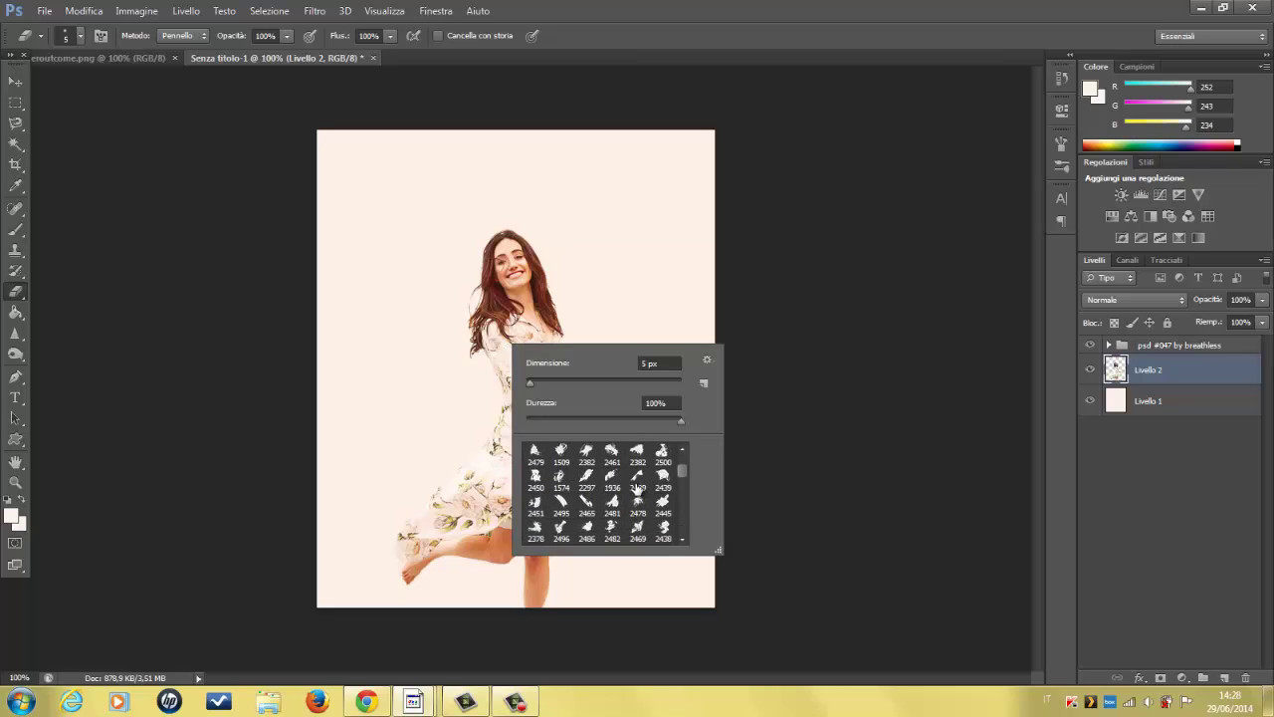
scroll(637, 487, "down", 5)
scroll(637, 488, "down", 5)
scroll(637, 487, "down", 5)
scroll(637, 489, "down", 5)
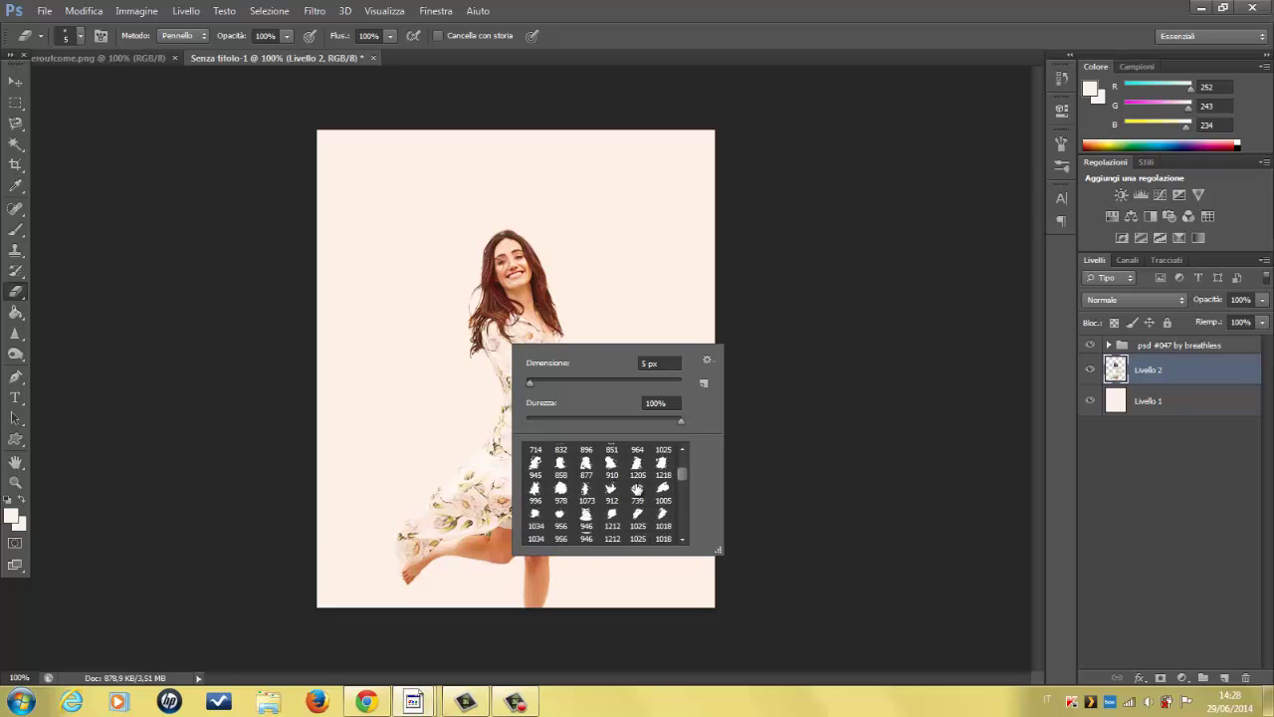
scroll(630, 494, "down", 1)
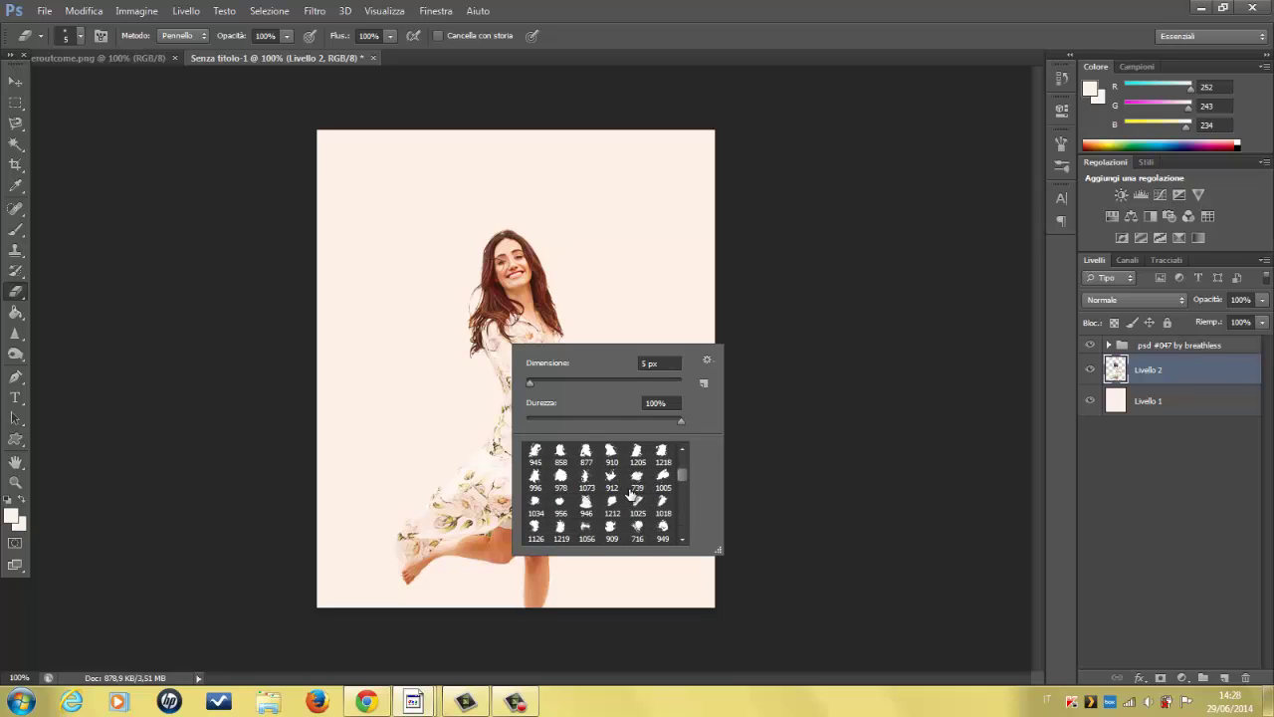
scroll(630, 494, "down", 1)
scroll(630, 498, "down", 1)
scroll(630, 497, "down", 1)
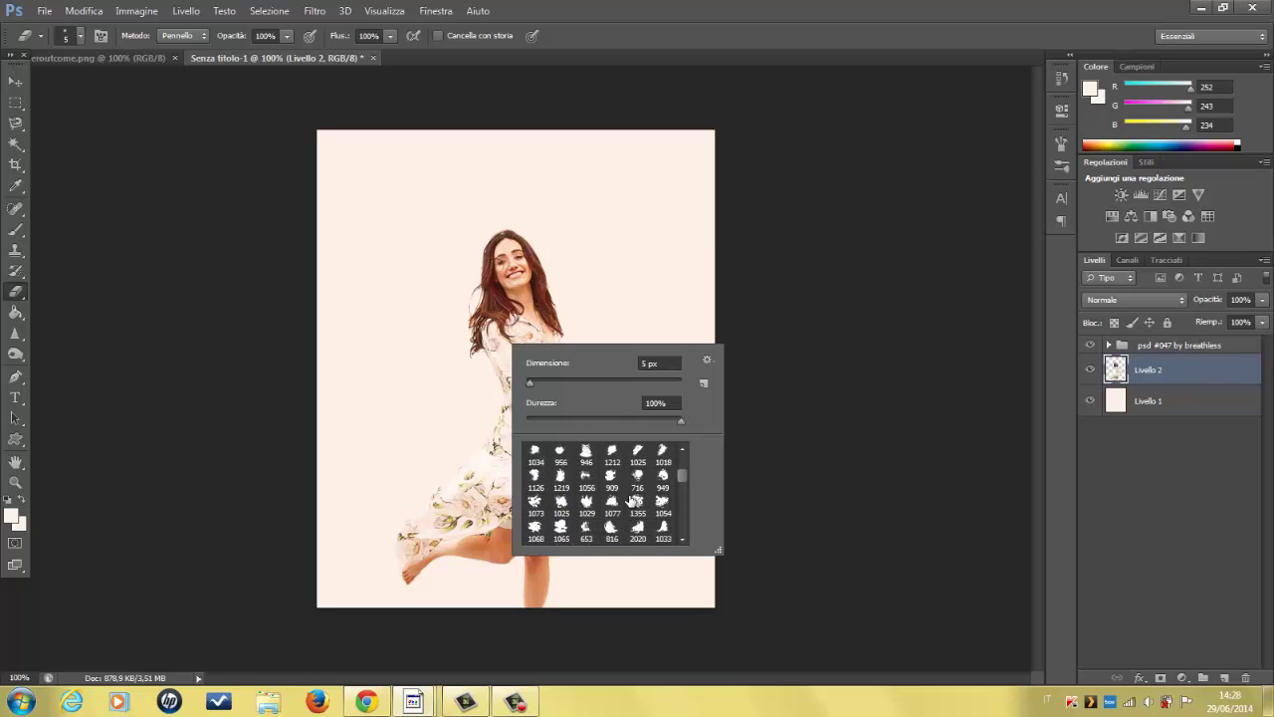
scroll(631, 500, "down", 1)
scroll(631, 500, "down", 1)
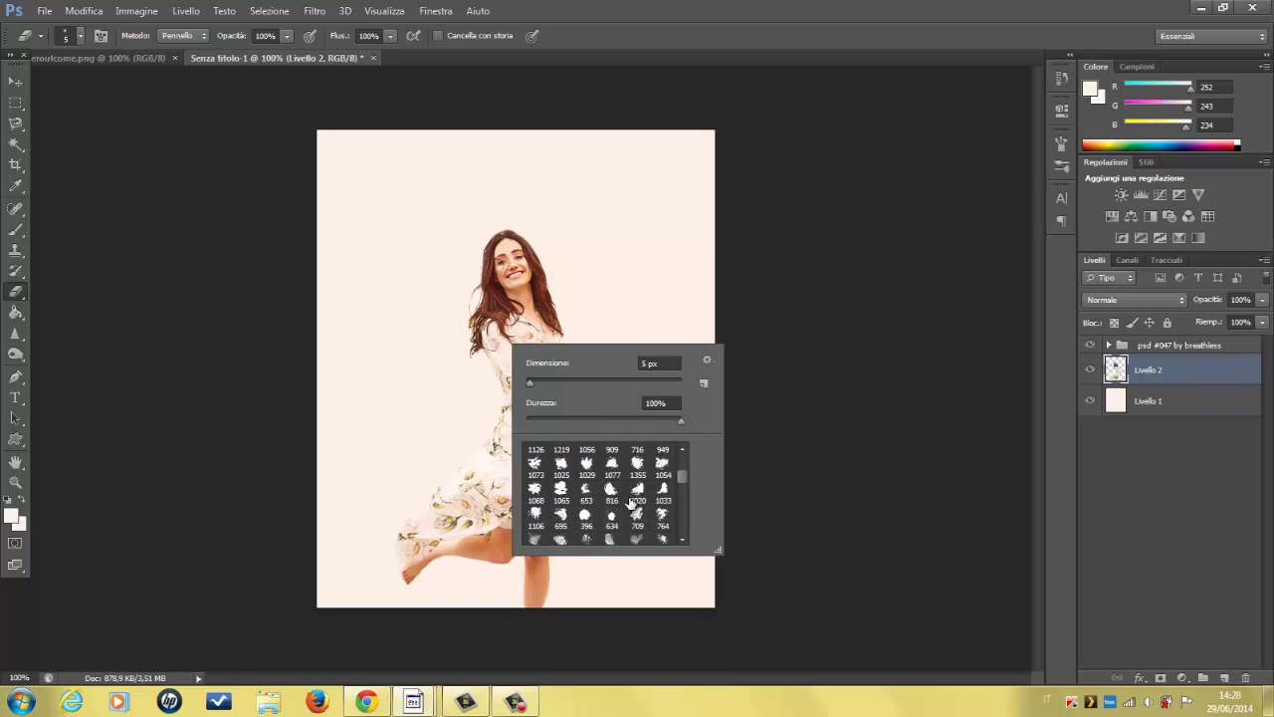
scroll(609, 526, "down", 1)
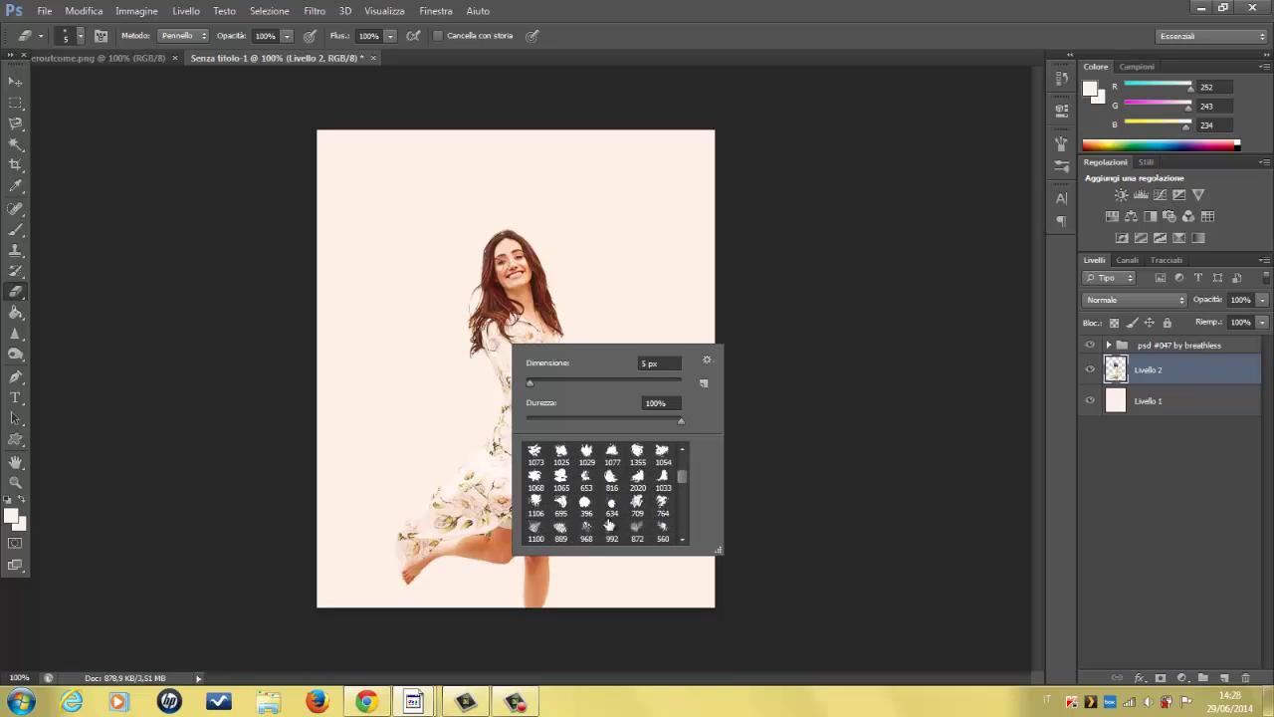
scroll(616, 506, "down", 1)
scroll(616, 506, "down", 1)
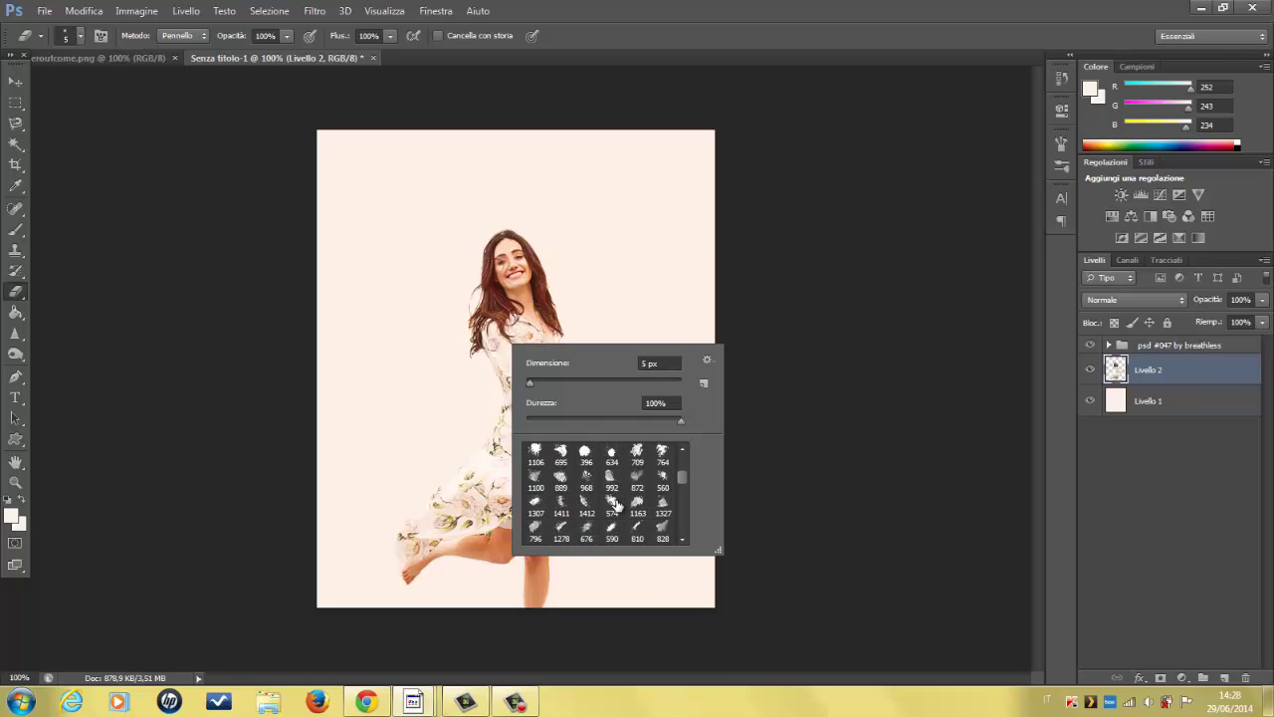
scroll(616, 504, "down", 1)
scroll(616, 505, "down", 1)
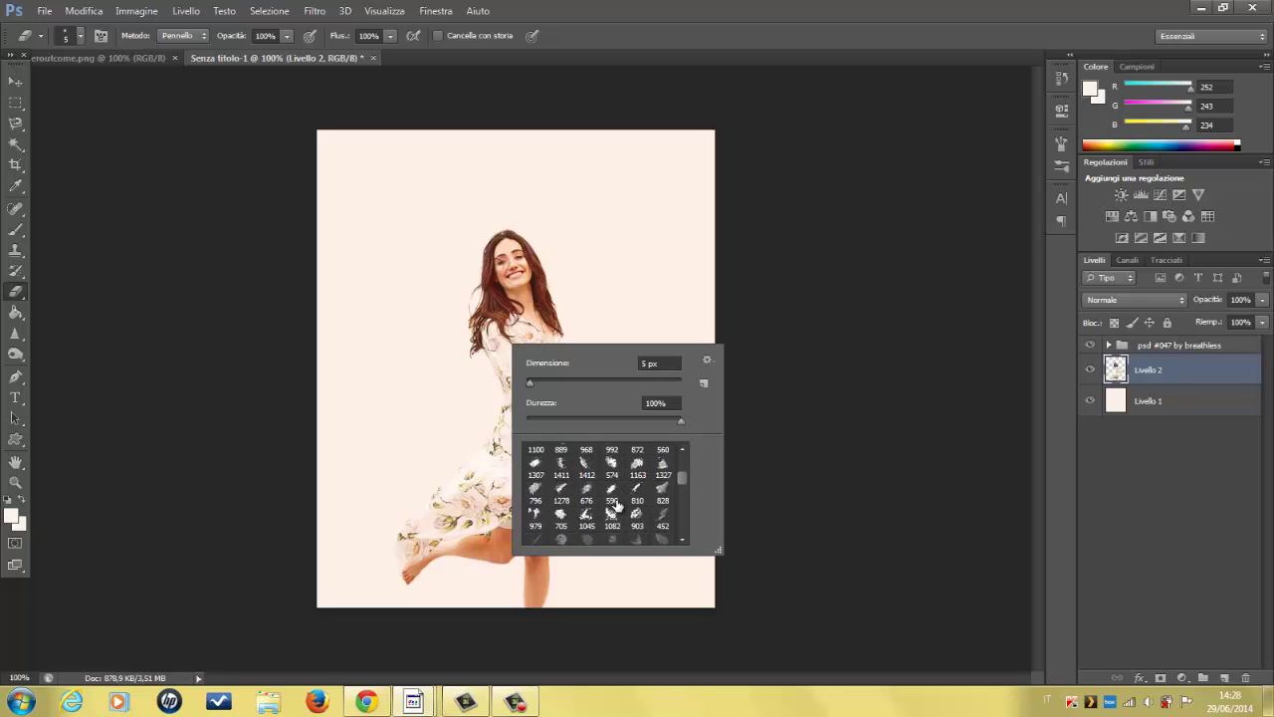
scroll(616, 505, "down", 1)
scroll(616, 505, "down", 1)
scroll(616, 505, "down", 1)
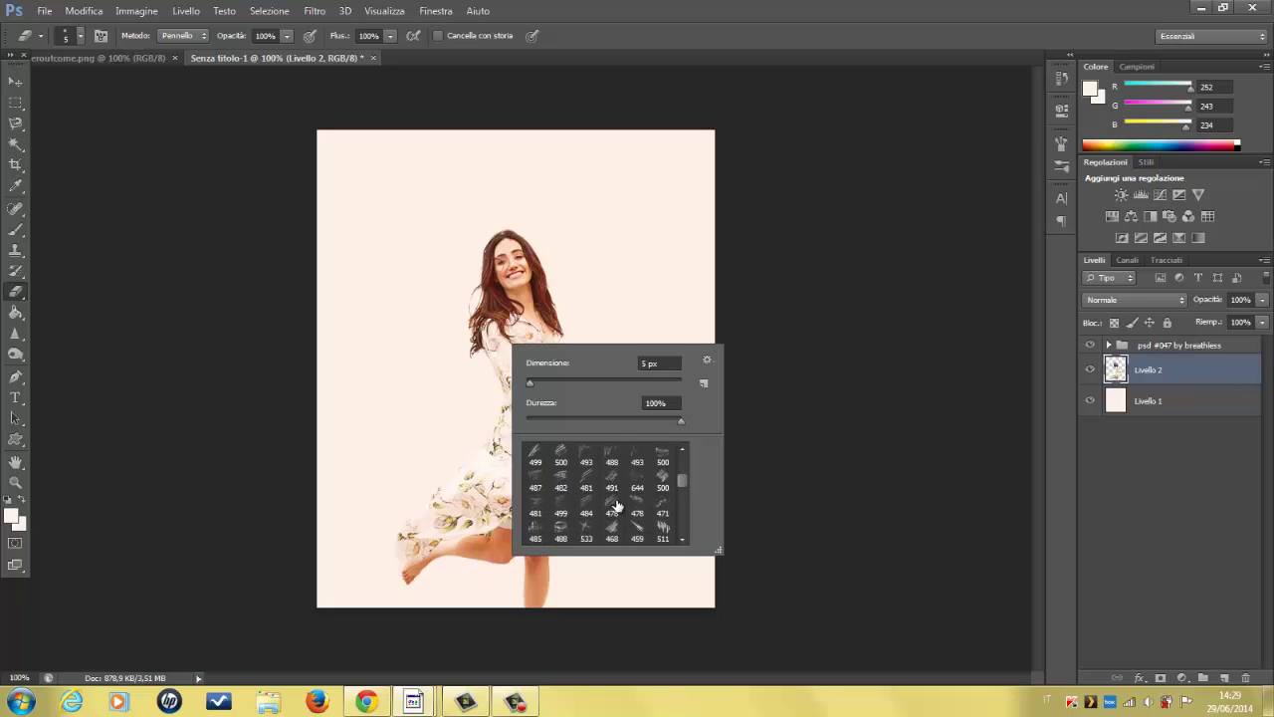
scroll(616, 505, "down", 1)
scroll(616, 504, "down", 1)
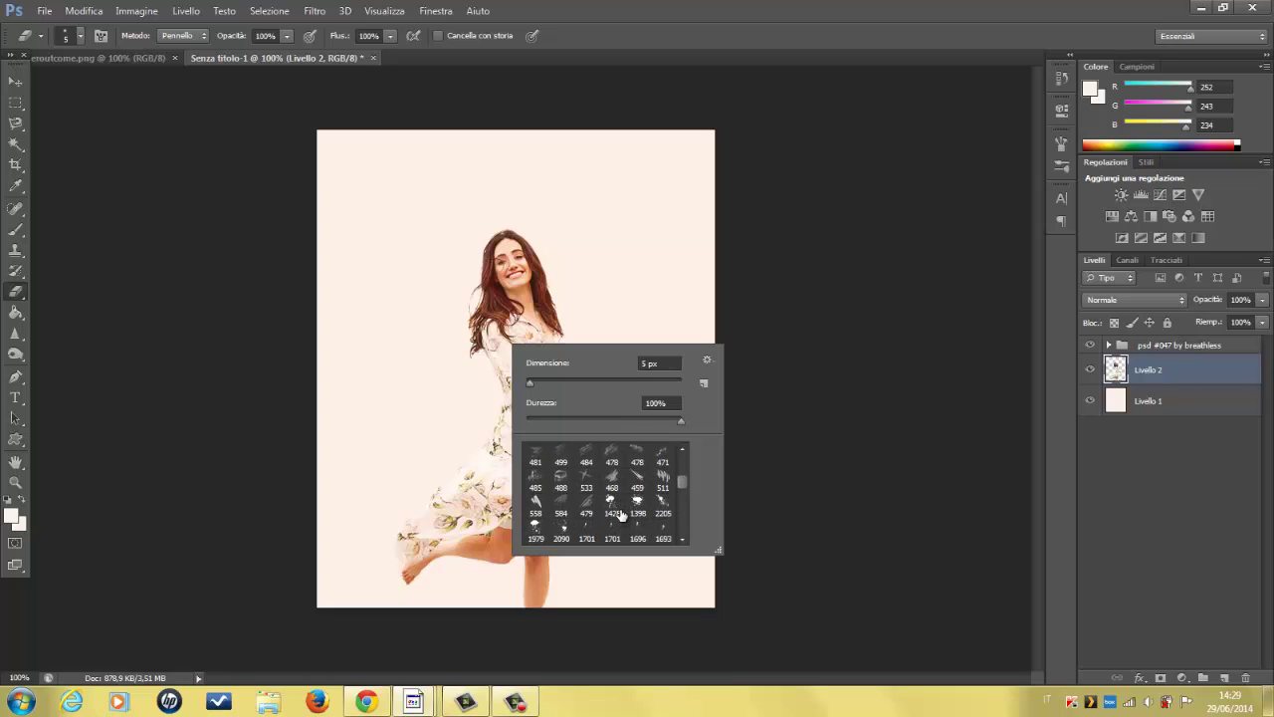
Give the eraser the 1398 splatter brush, reducing its size to 267 px
left_click(637, 505)
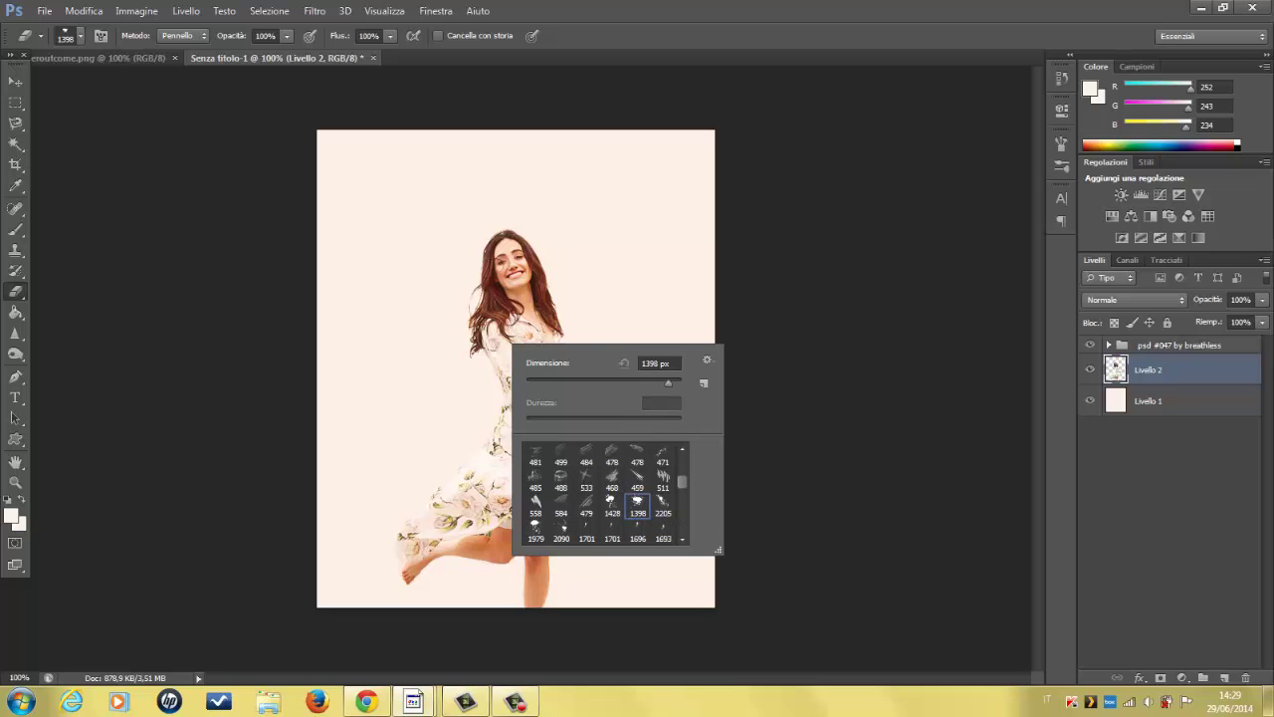
left_click(658, 382)
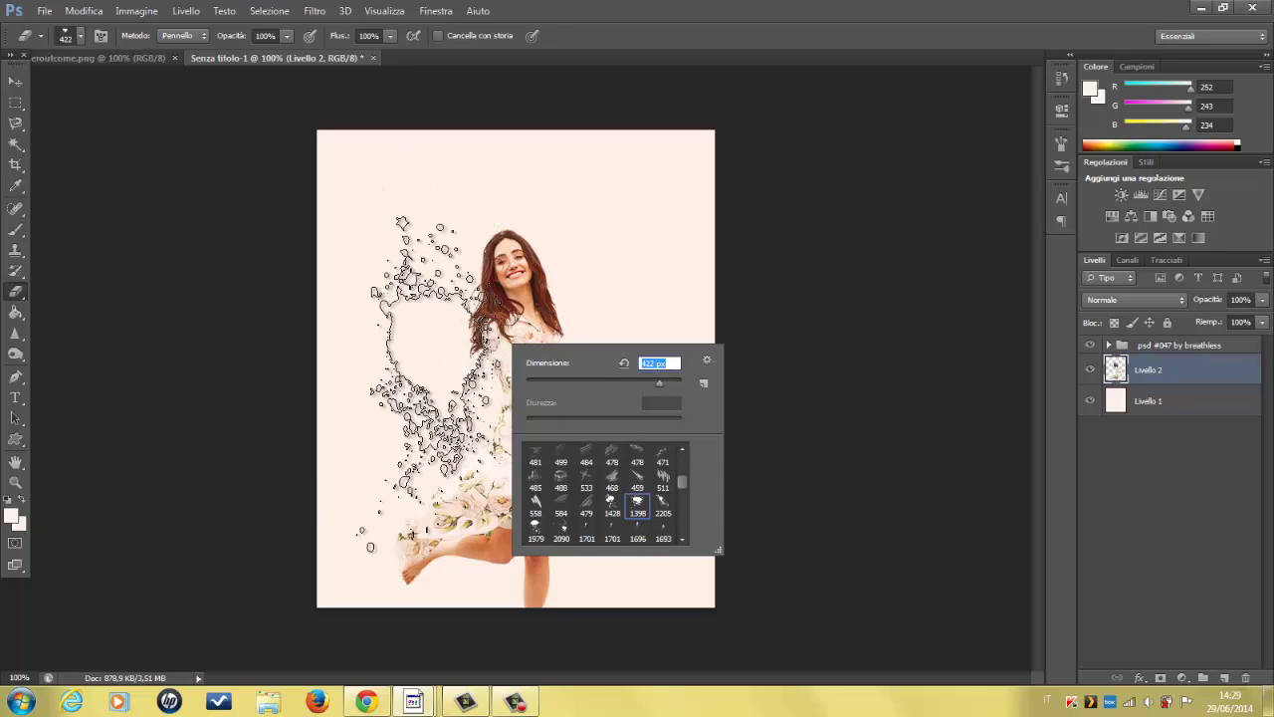
left_click_drag(659, 384, 654, 381)
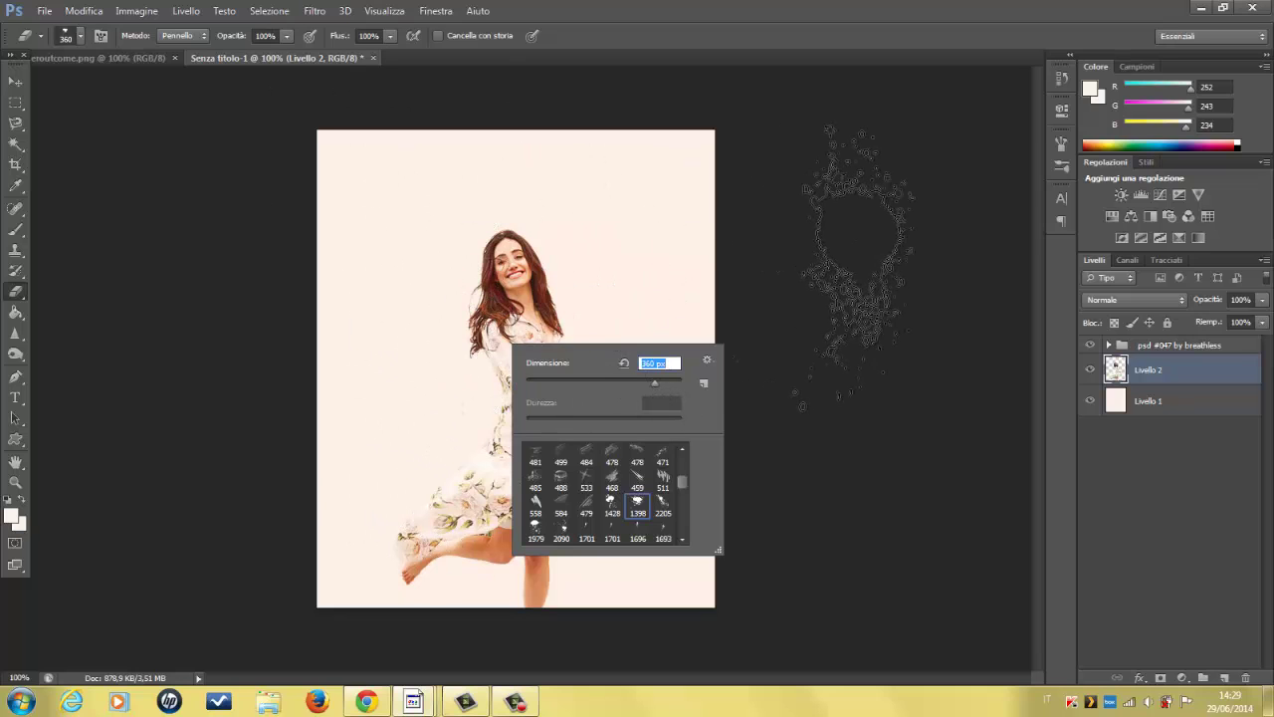
left_click(855, 239)
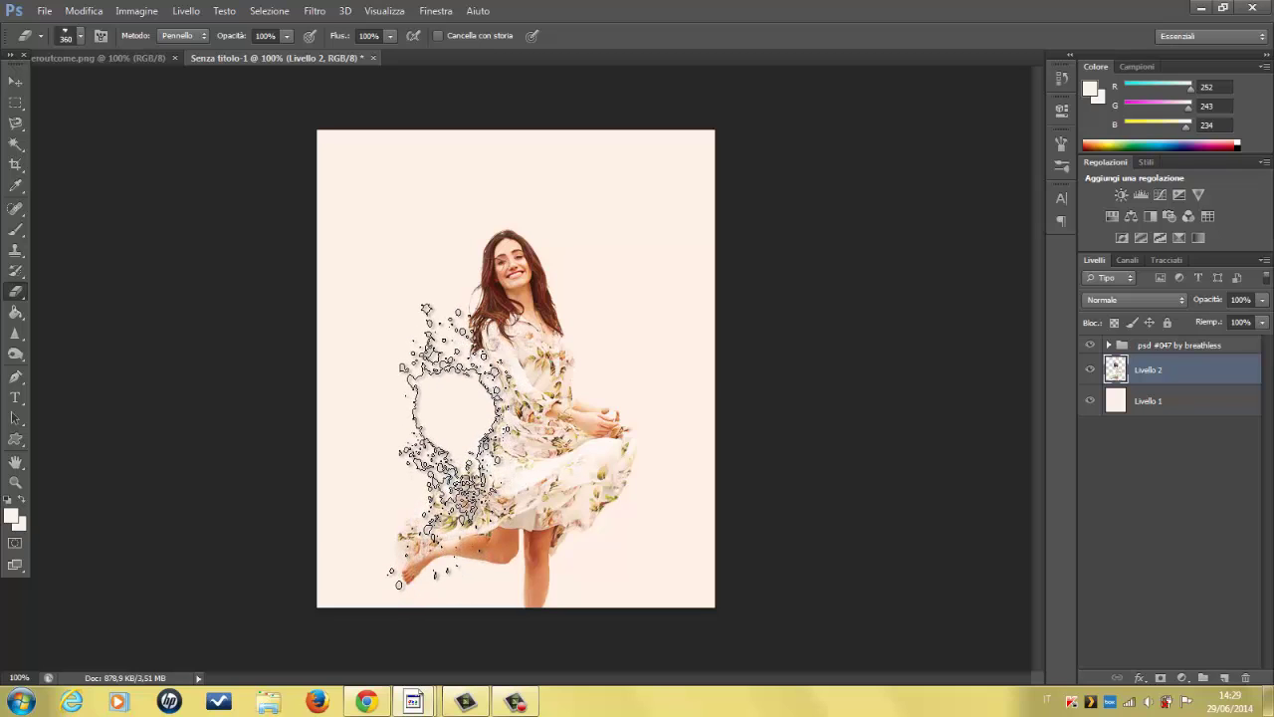
right_click(456, 444)
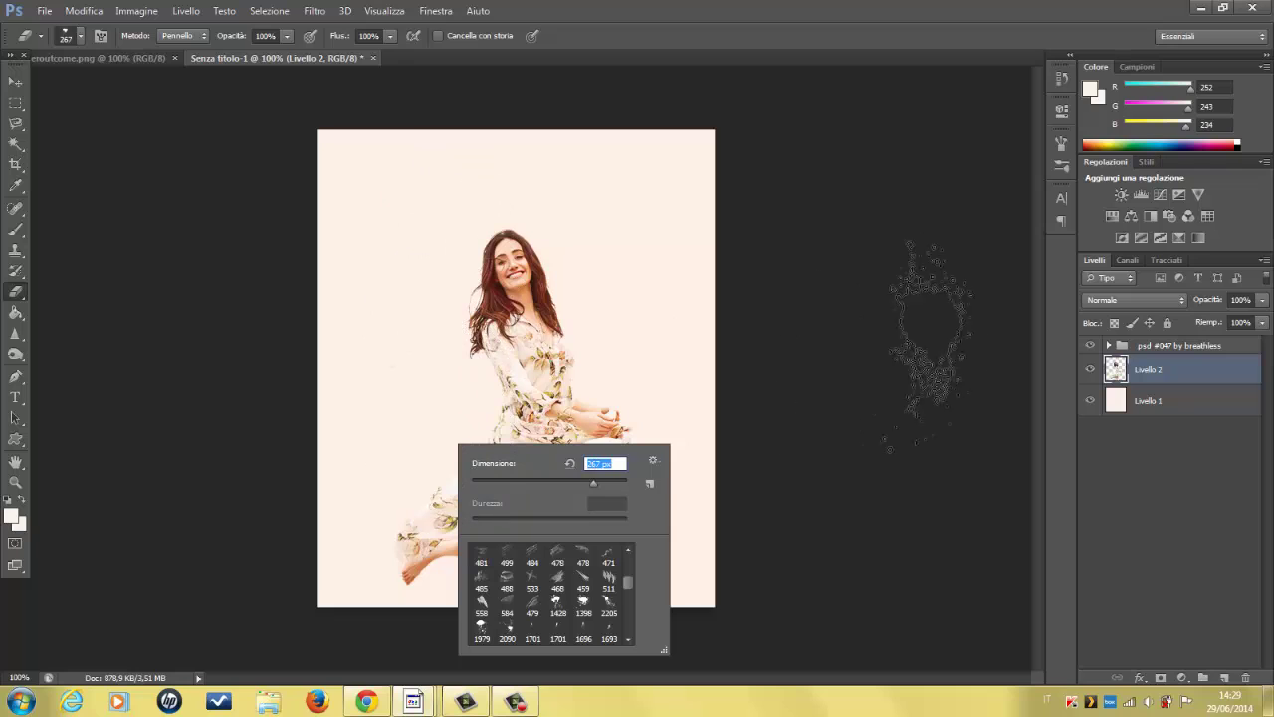
left_click(935, 329)
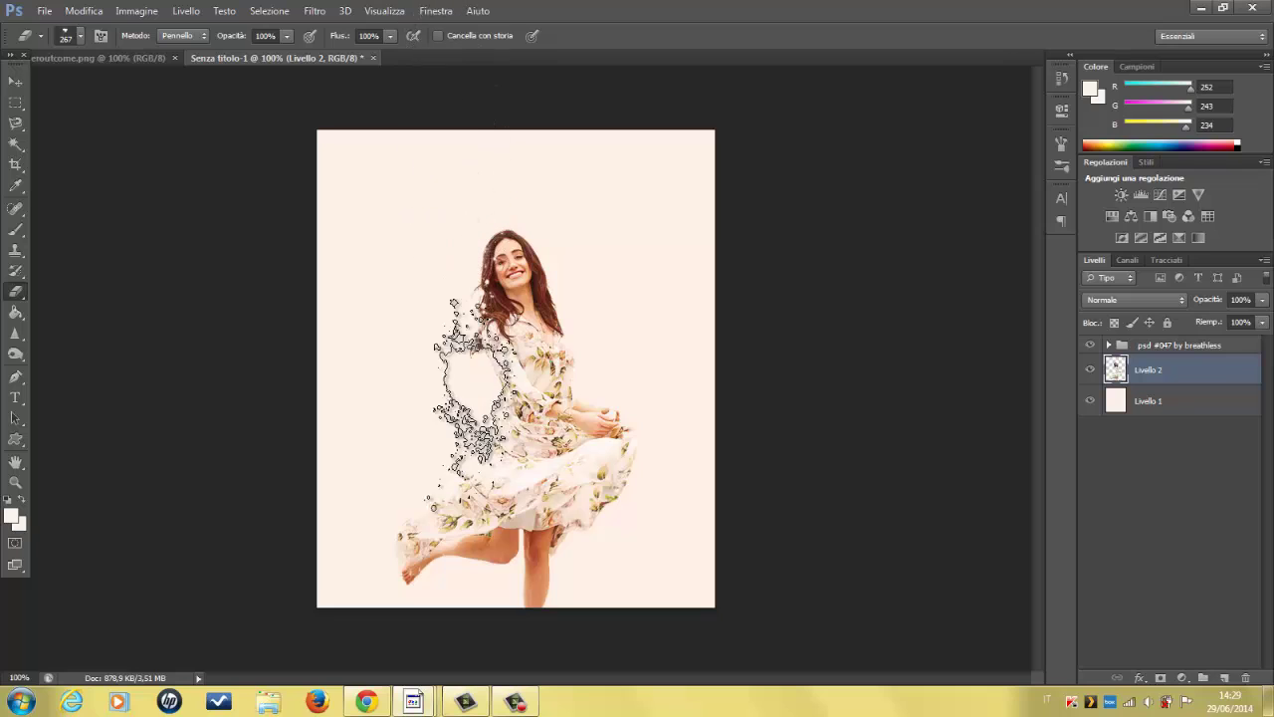
Try splatter brushes 1428, 2090 and 1979, settling on 1979 at 149 px
right_click(537, 383)
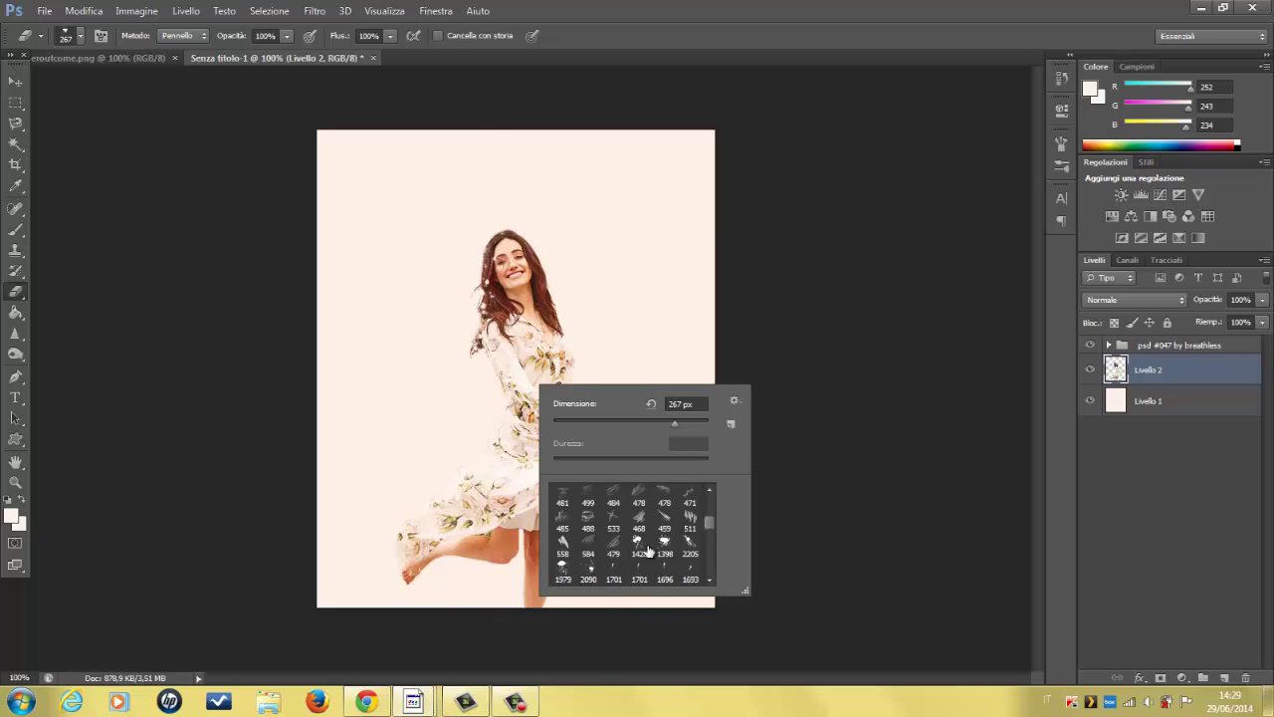
left_click(639, 547)
scroll(607, 562, "down", 1)
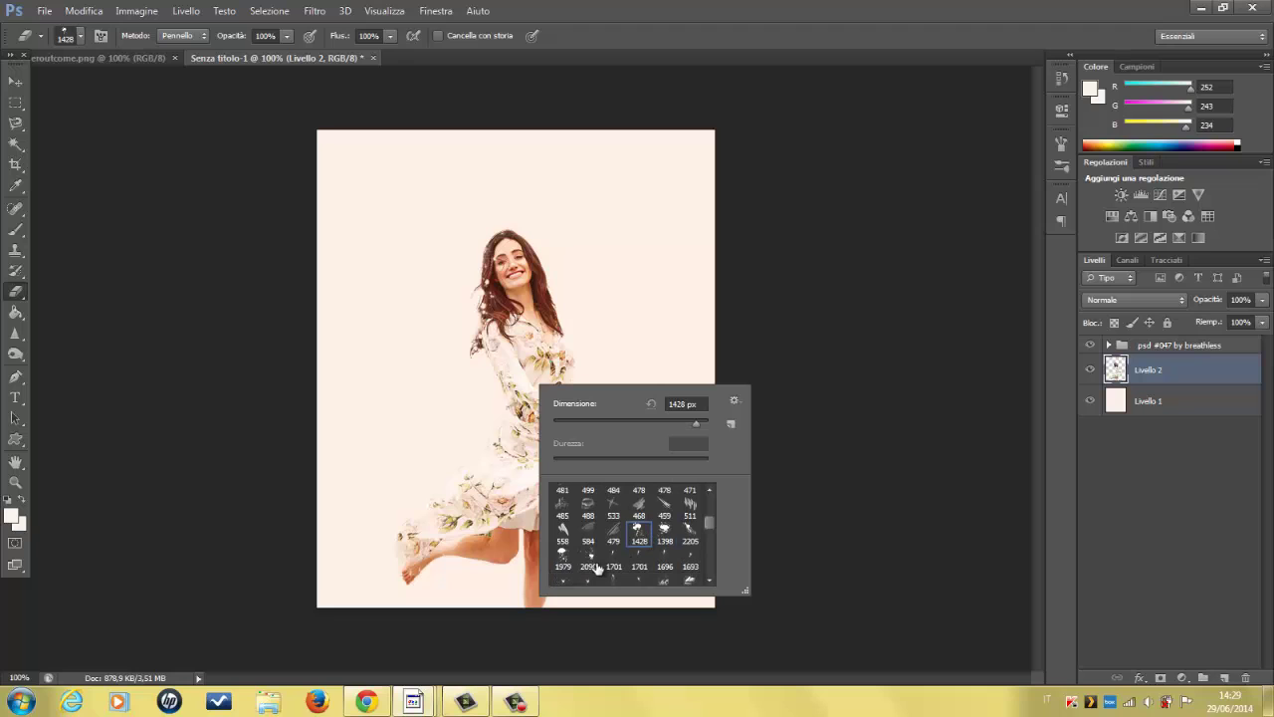
left_click(590, 559)
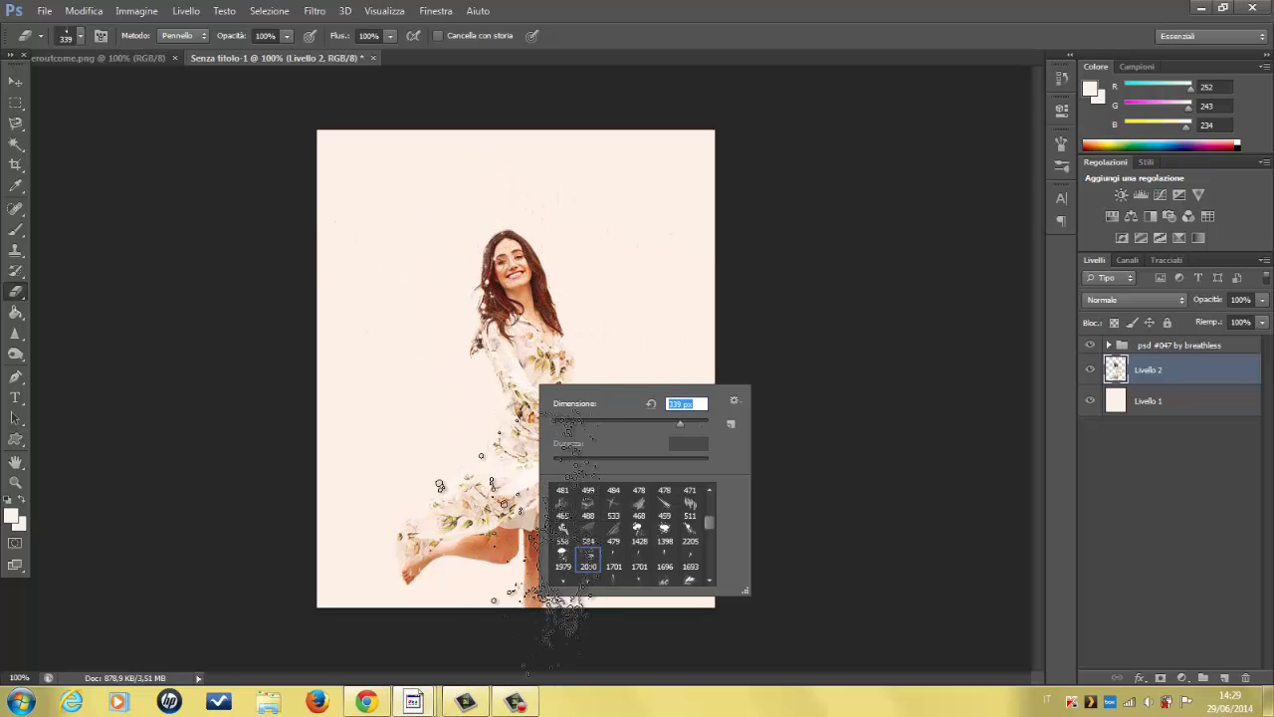
left_click(563, 556)
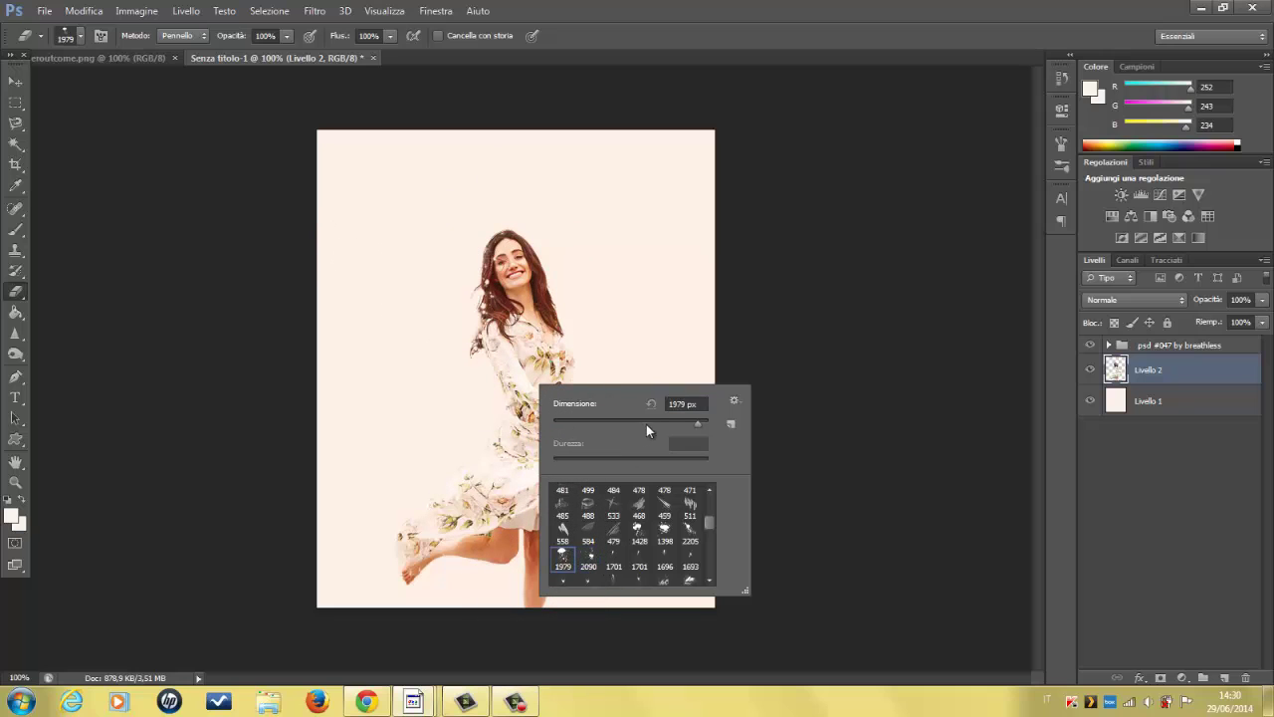
left_click(684, 419)
left_click(649, 419)
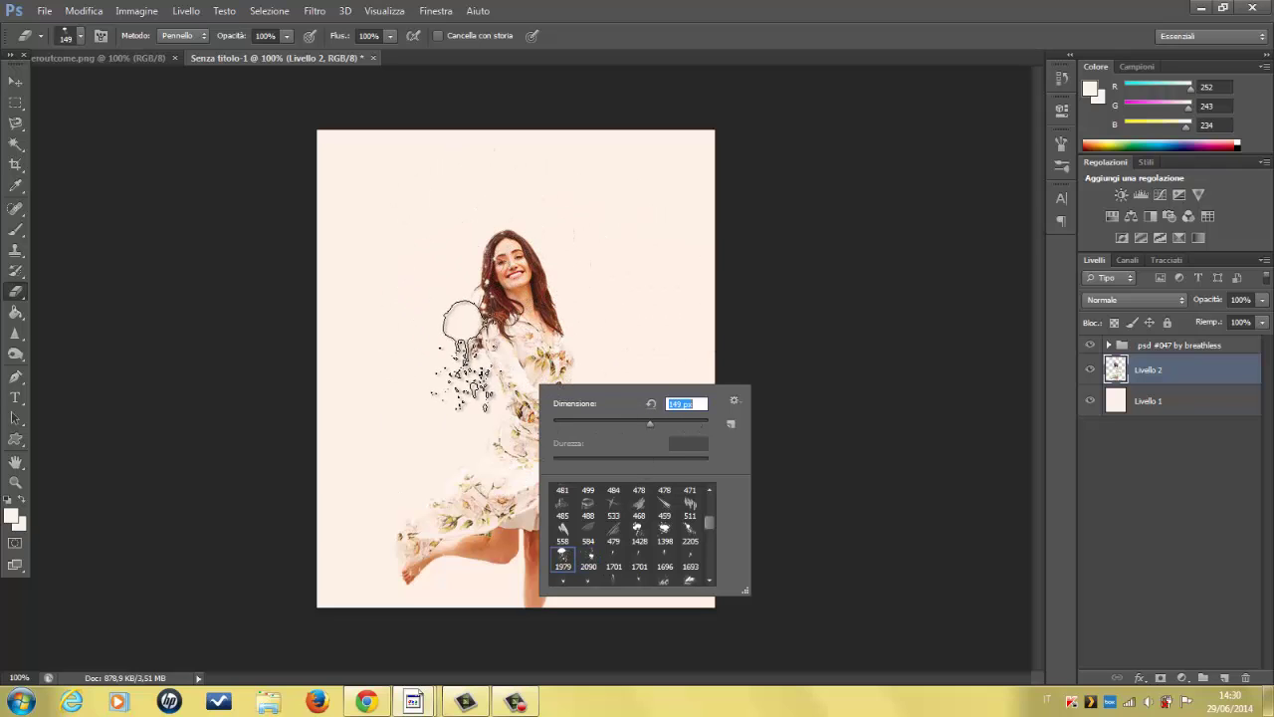
key("Return")
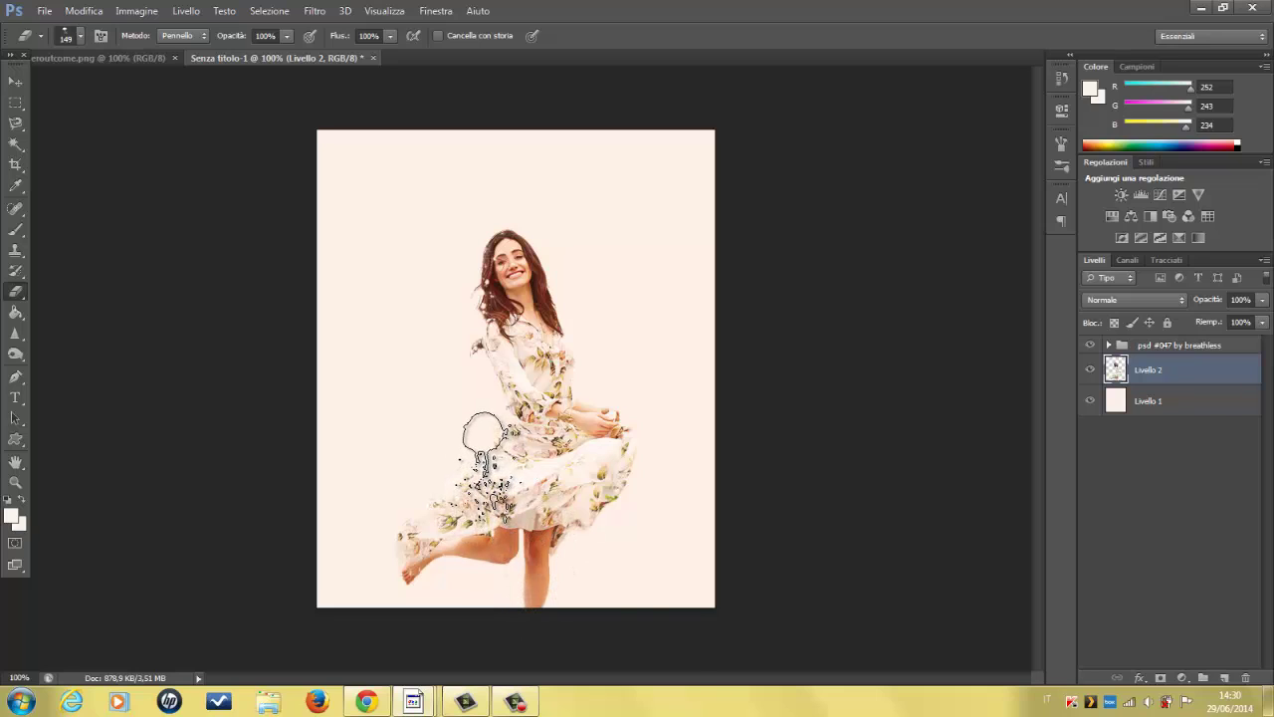
Switch the eraser to the 2090 splatter brush at 108 px and erase specks along the hair's left edge
right_click(492, 464)
left_click(543, 642)
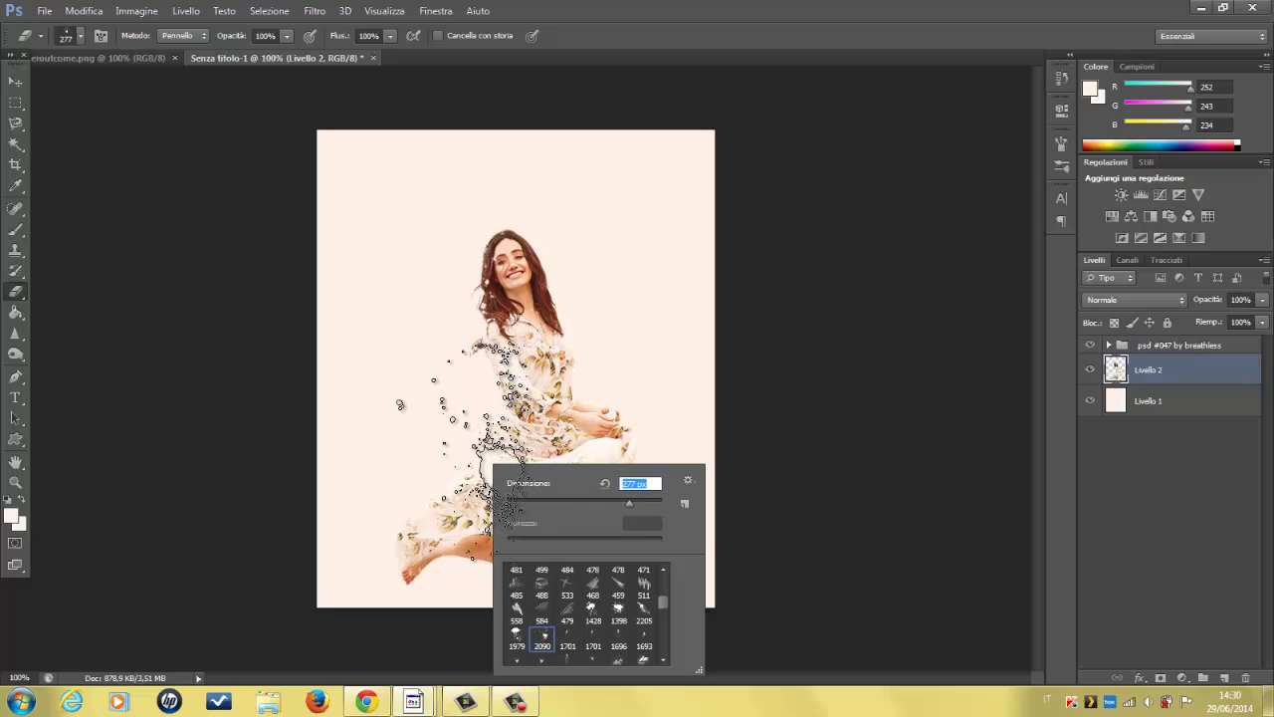
key("Return")
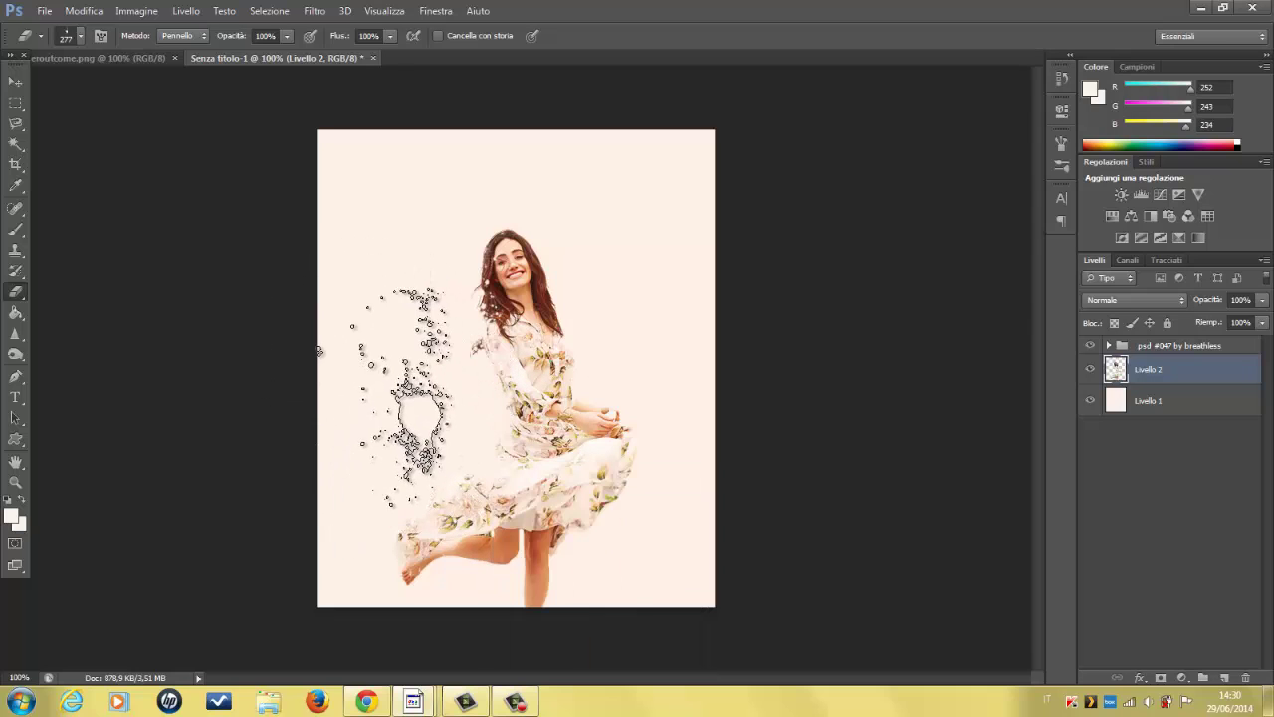
right_click(391, 411)
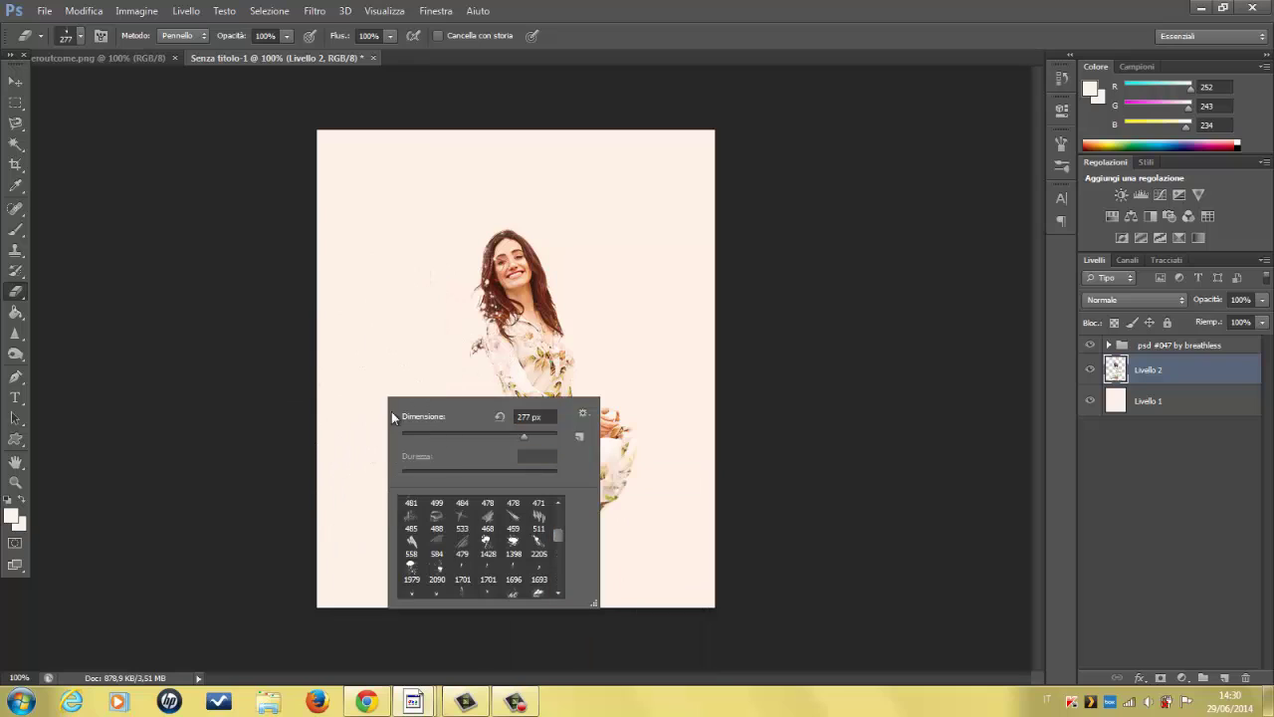
left_click(447, 574)
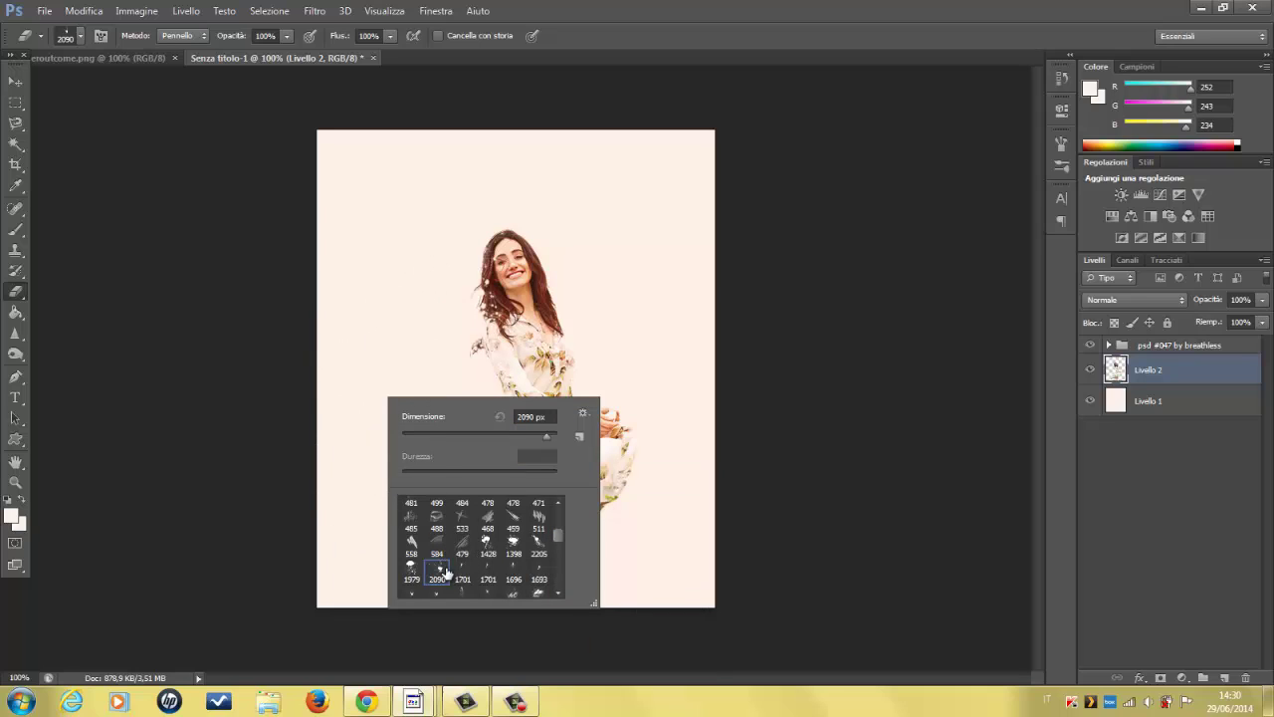
left_click(483, 435)
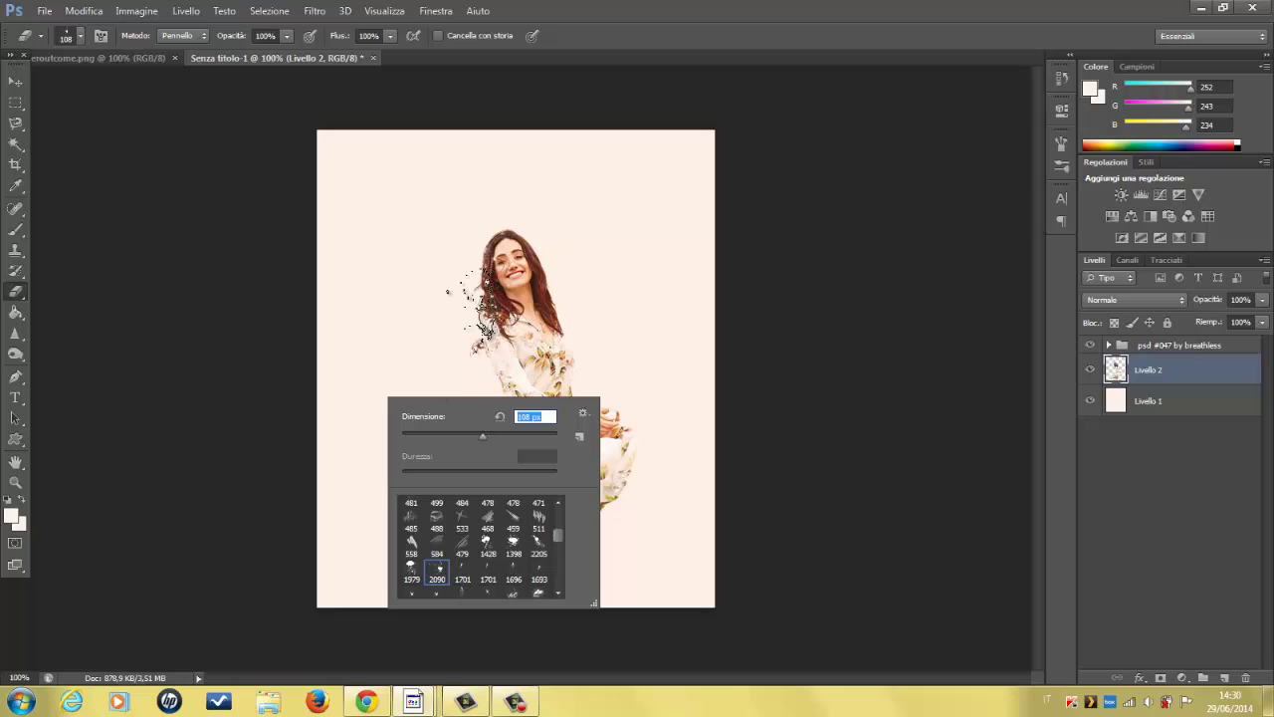
mouse_move(473, 304)
left_mouse_down()
mouse_move(465, 233)
mouse_move(459, 339)
mouse_move(376, 438)
mouse_move(418, 487)
mouse_move(460, 476)
mouse_move(473, 453)
mouse_move(634, 538)
mouse_move(572, 554)
mouse_move(385, 428)
left_mouse_up()
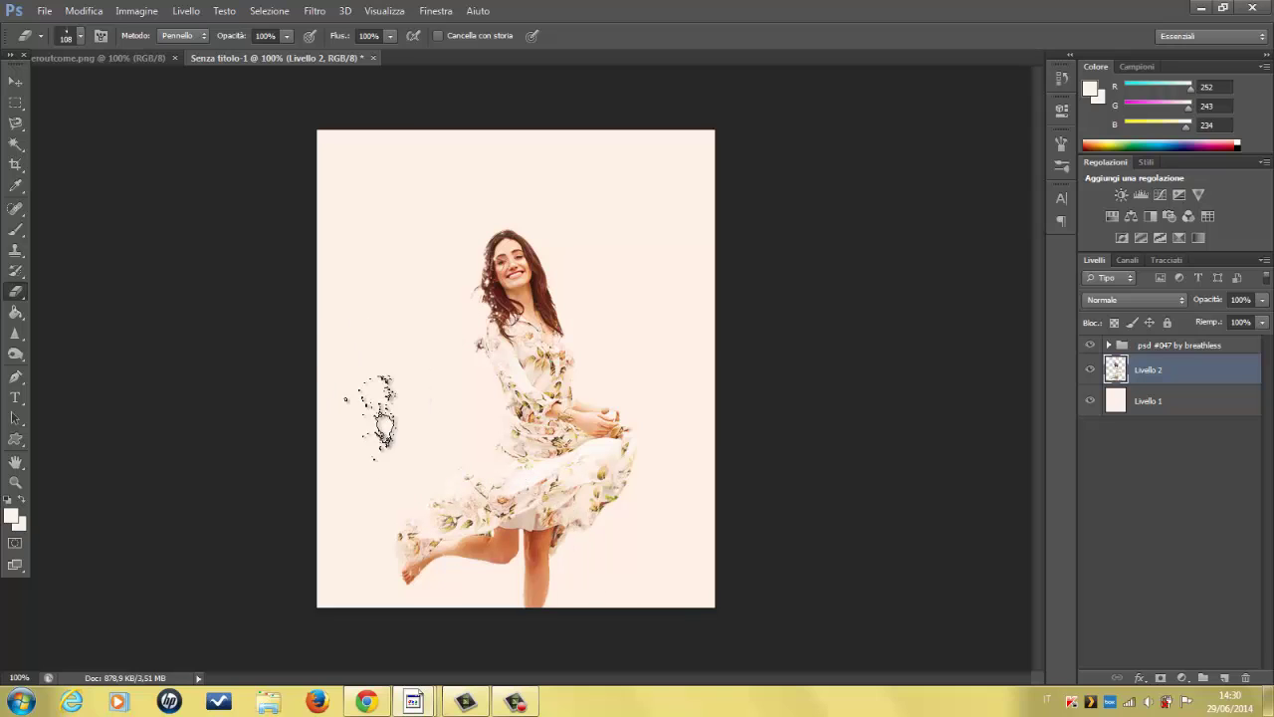
Hide the psd #047 group, sample the off-white background (RGB 252, 243, 235), and select Livello 1
left_click(1091, 345)
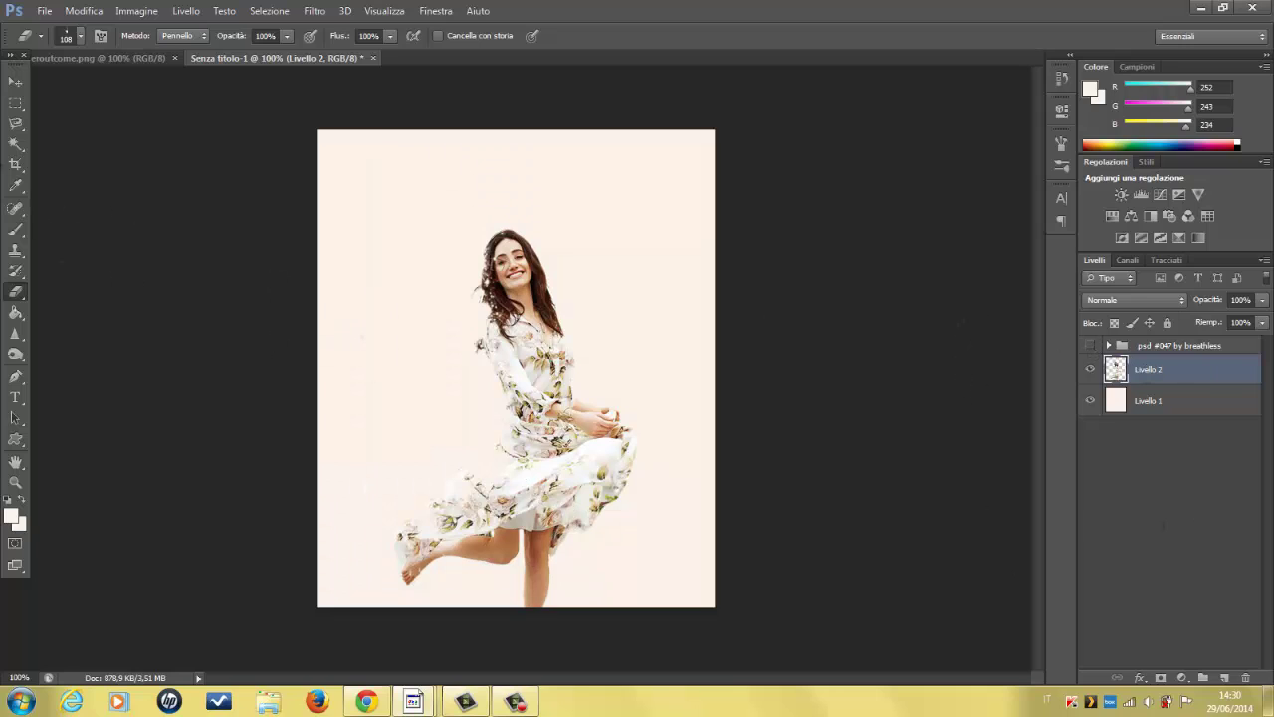
left_click(14, 185)
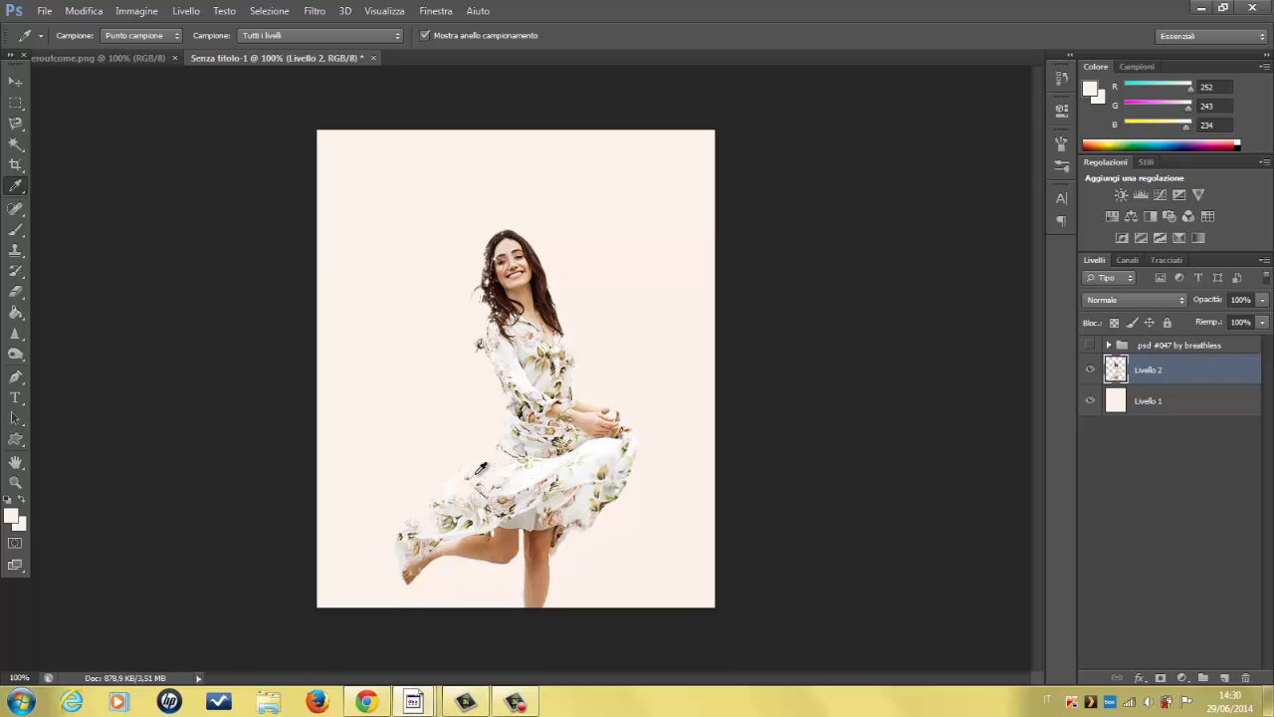
left_click(470, 474)
left_click(1187, 403)
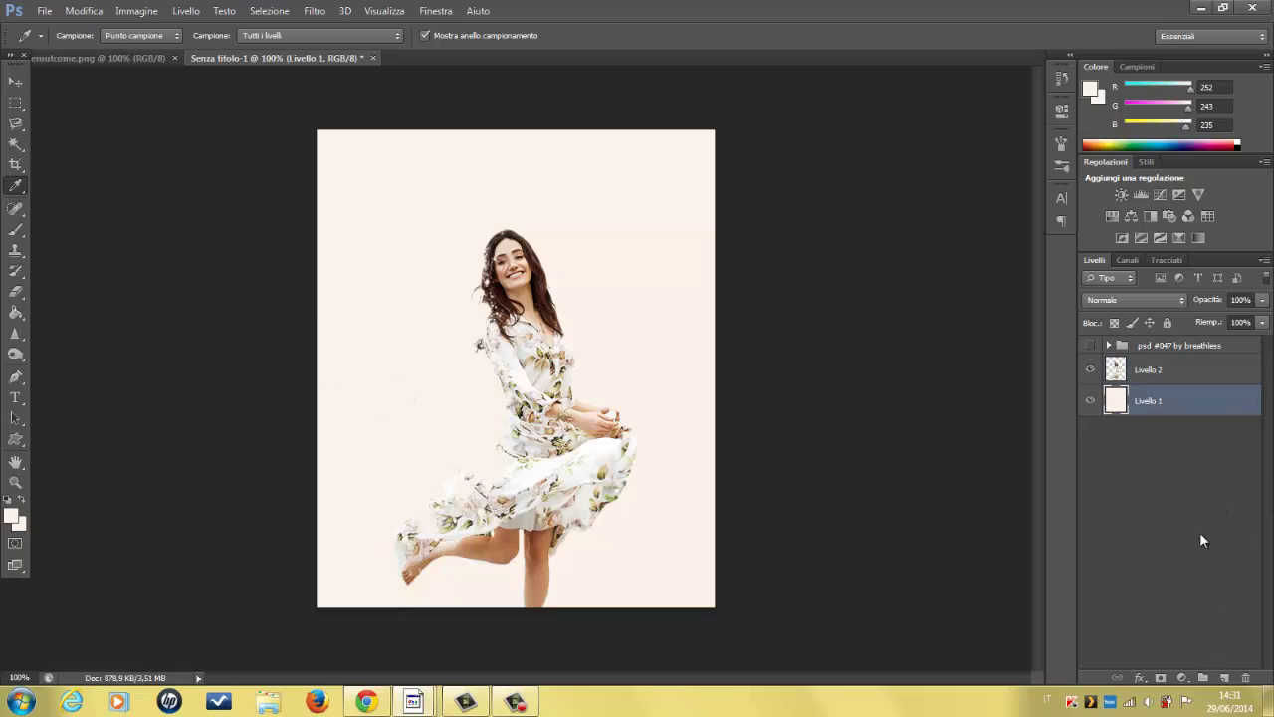
Add Livello 4 above Livello 1 and set the Brush to the 2090 splatter tip at 236 px
left_click(1225, 677)
left_click(15, 228)
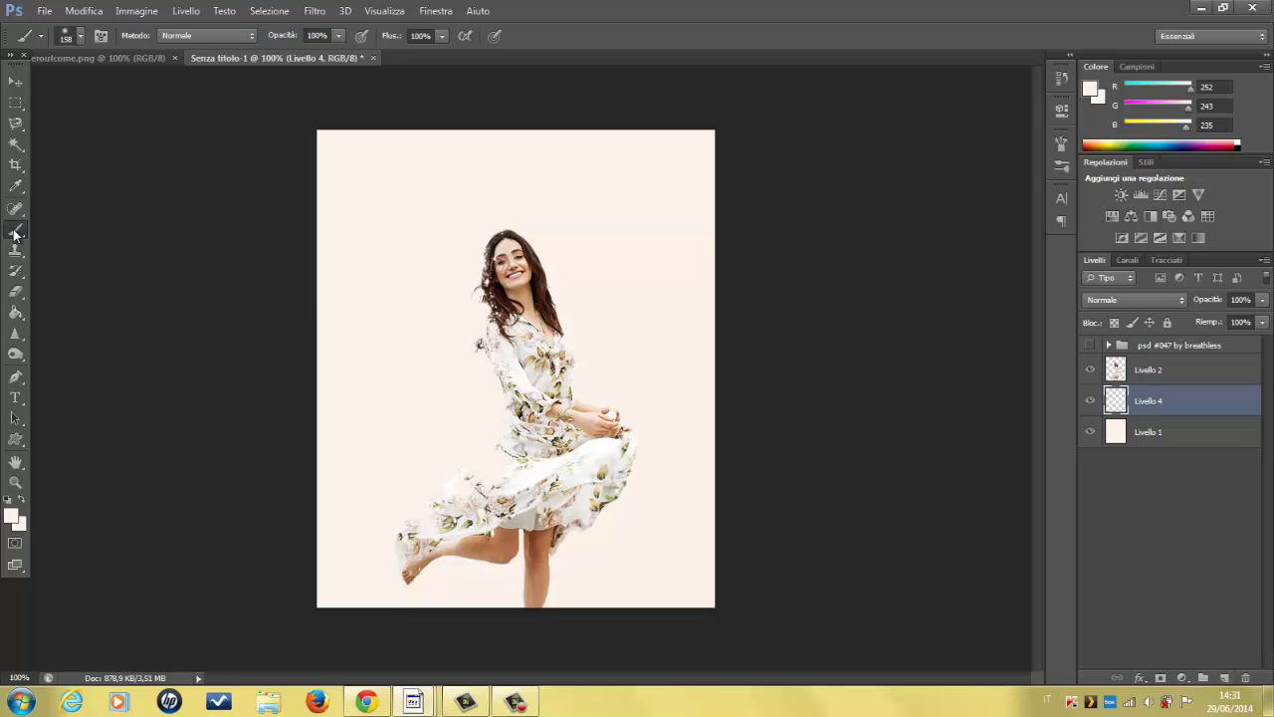
right_click(537, 360)
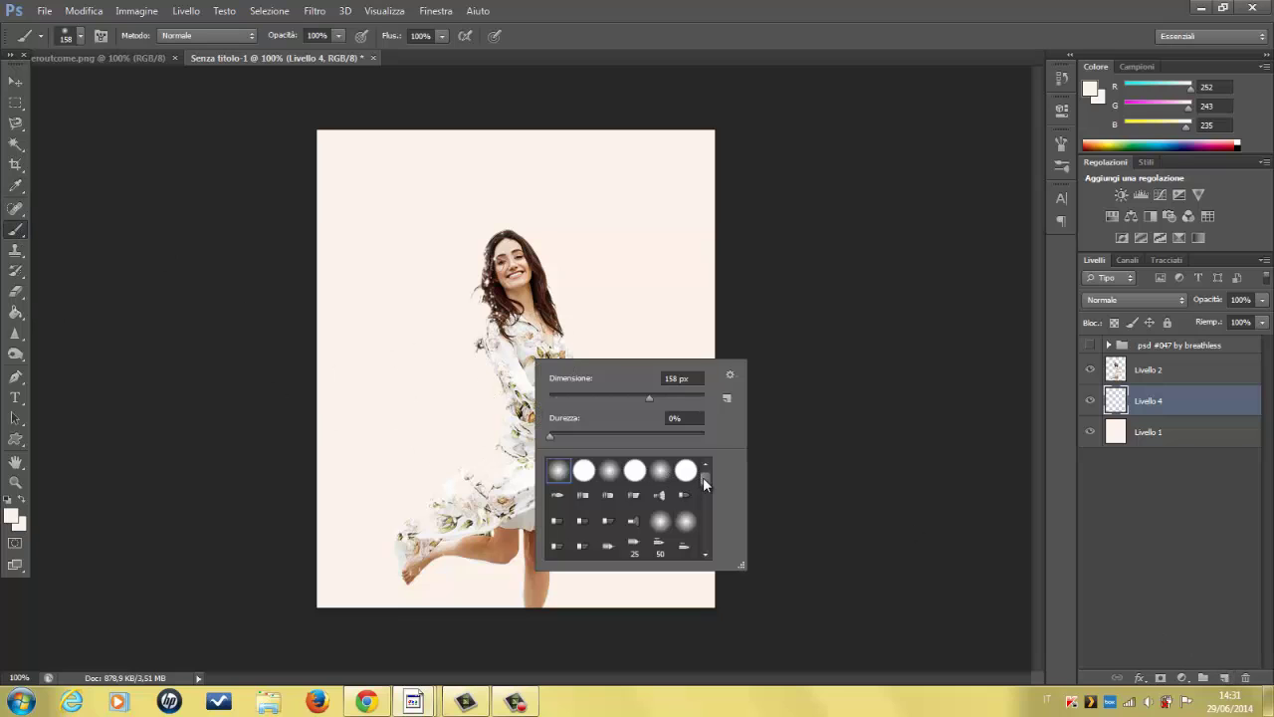
mouse_move(705, 483)
left_mouse_down()
mouse_move(710, 553)
mouse_move(698, 488)
left_mouse_up()
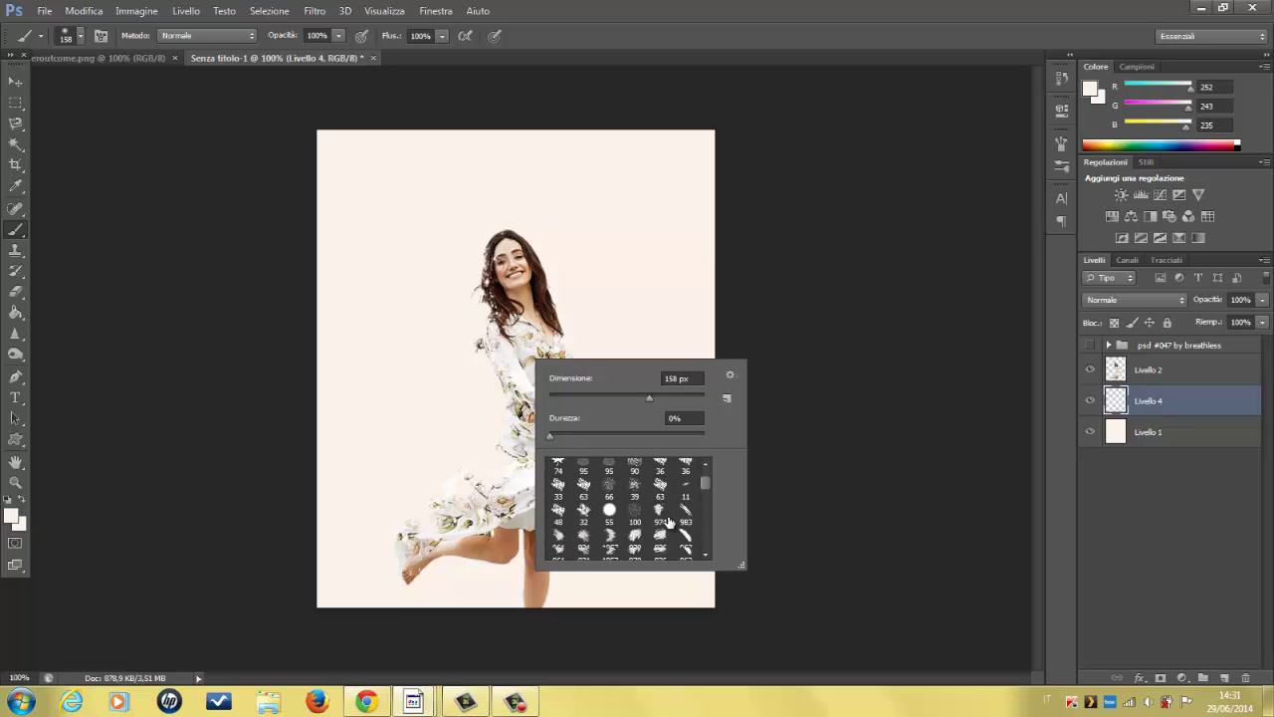
scroll(667, 521, "down", 2)
scroll(667, 522, "down", 2)
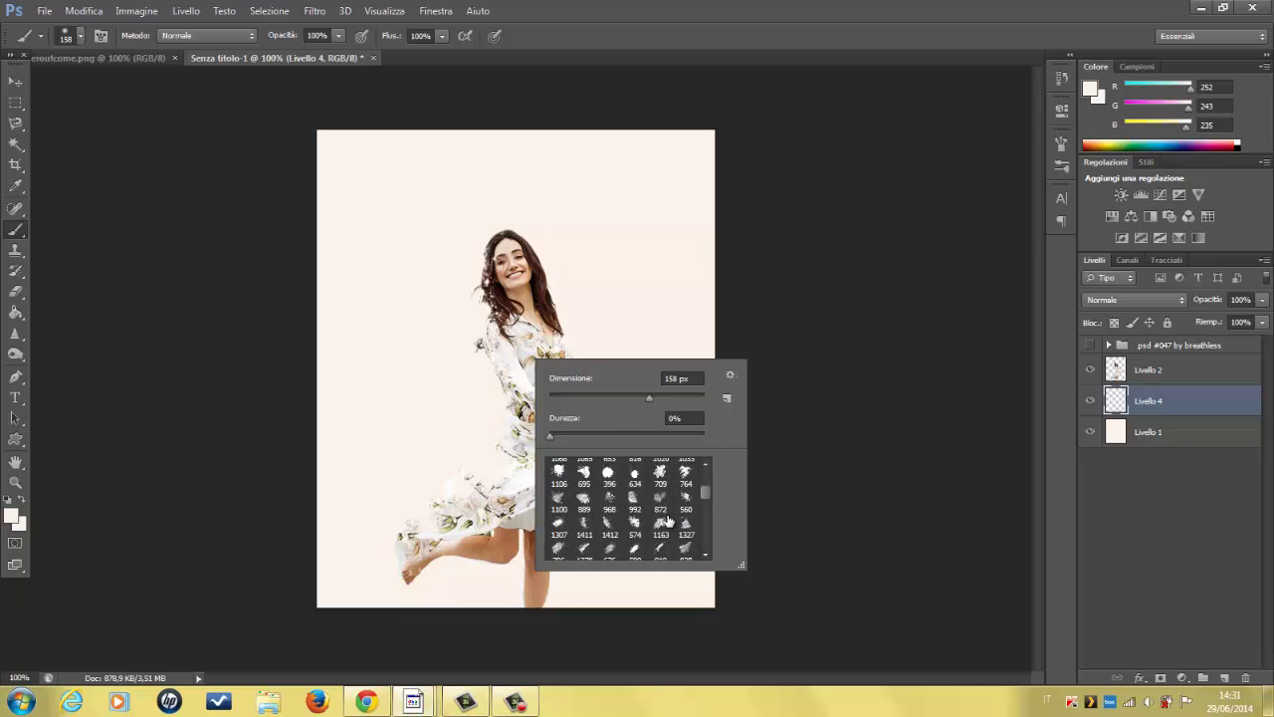
scroll(667, 521, "down", 2)
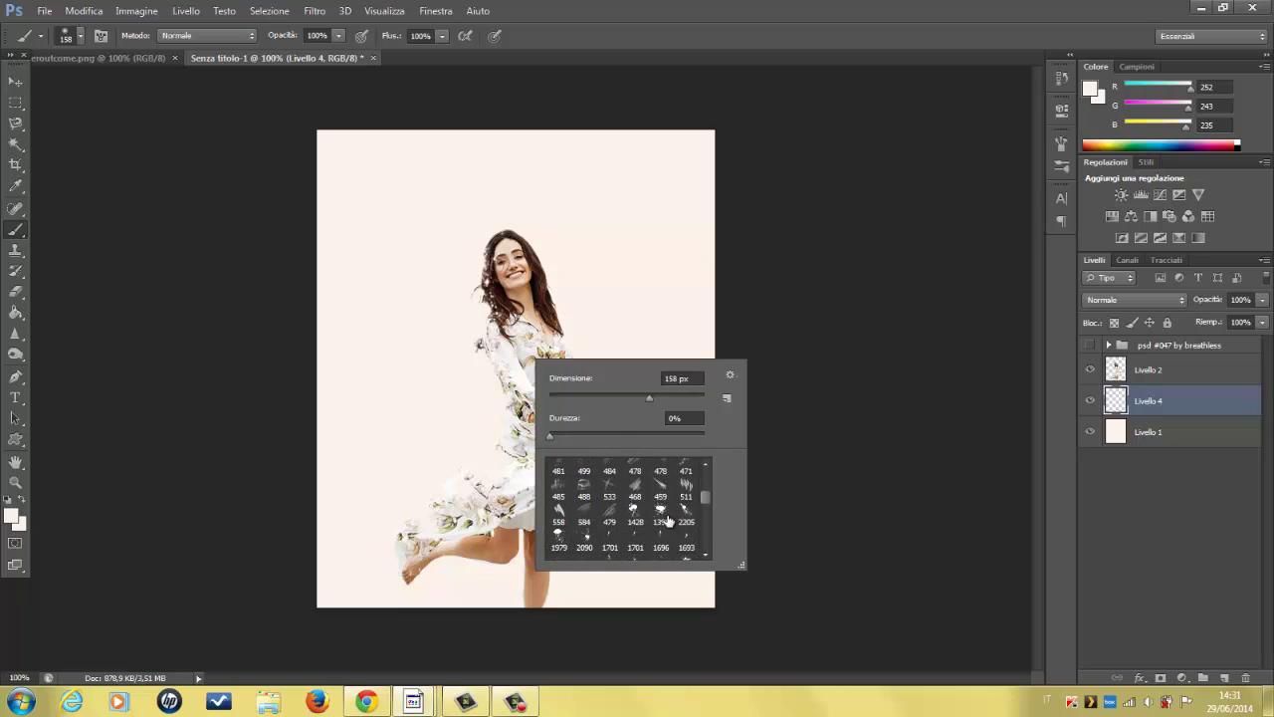
scroll(668, 521, "down", 1)
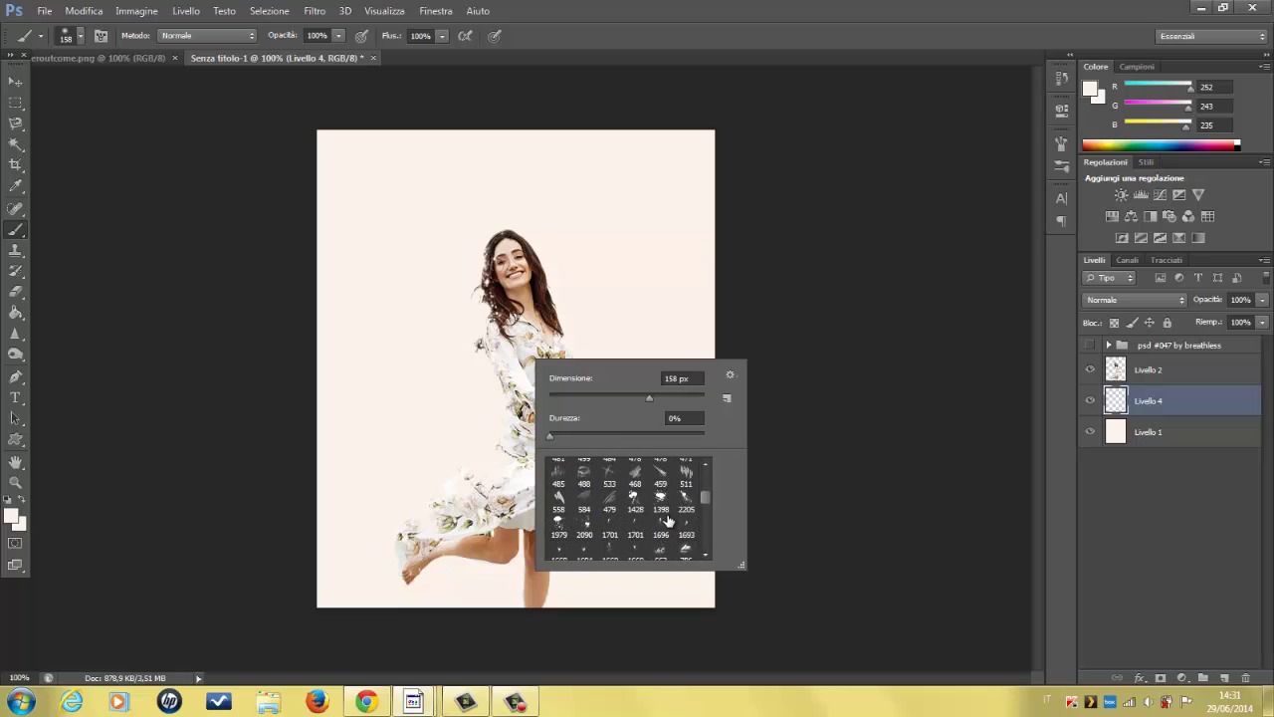
left_click(590, 531)
left_click_drag(693, 396, 668, 394)
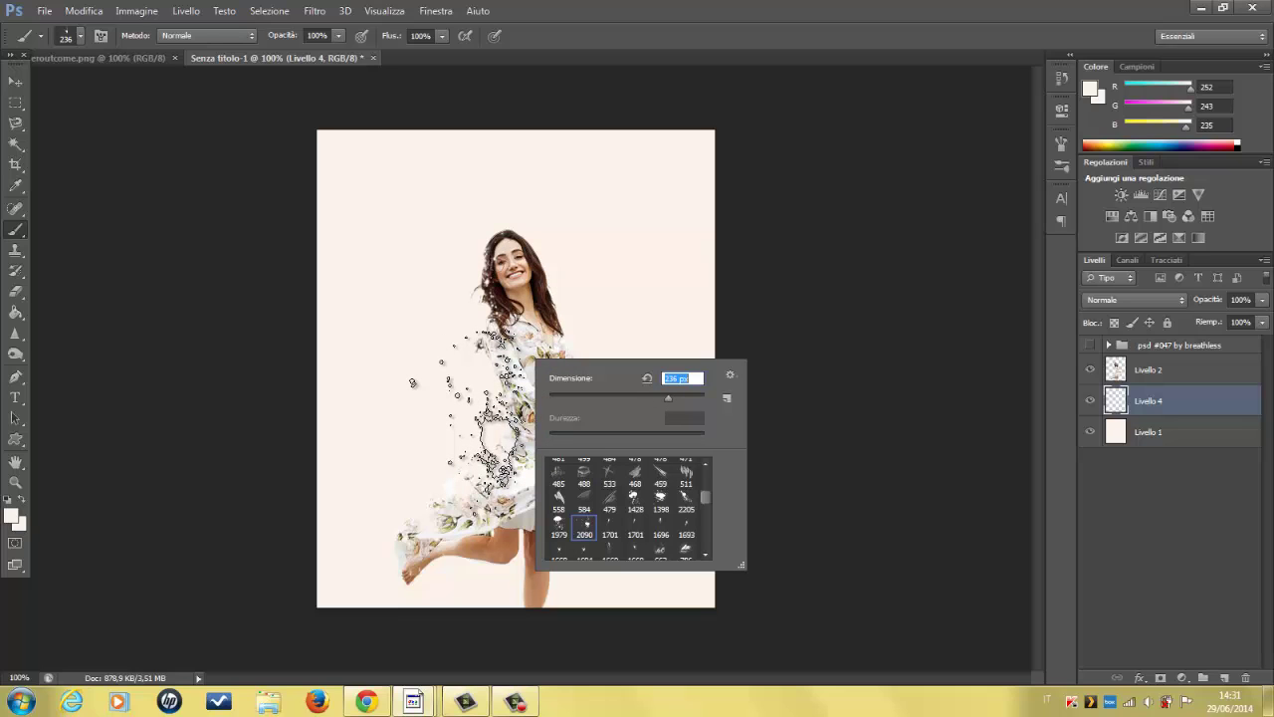
key("Return")
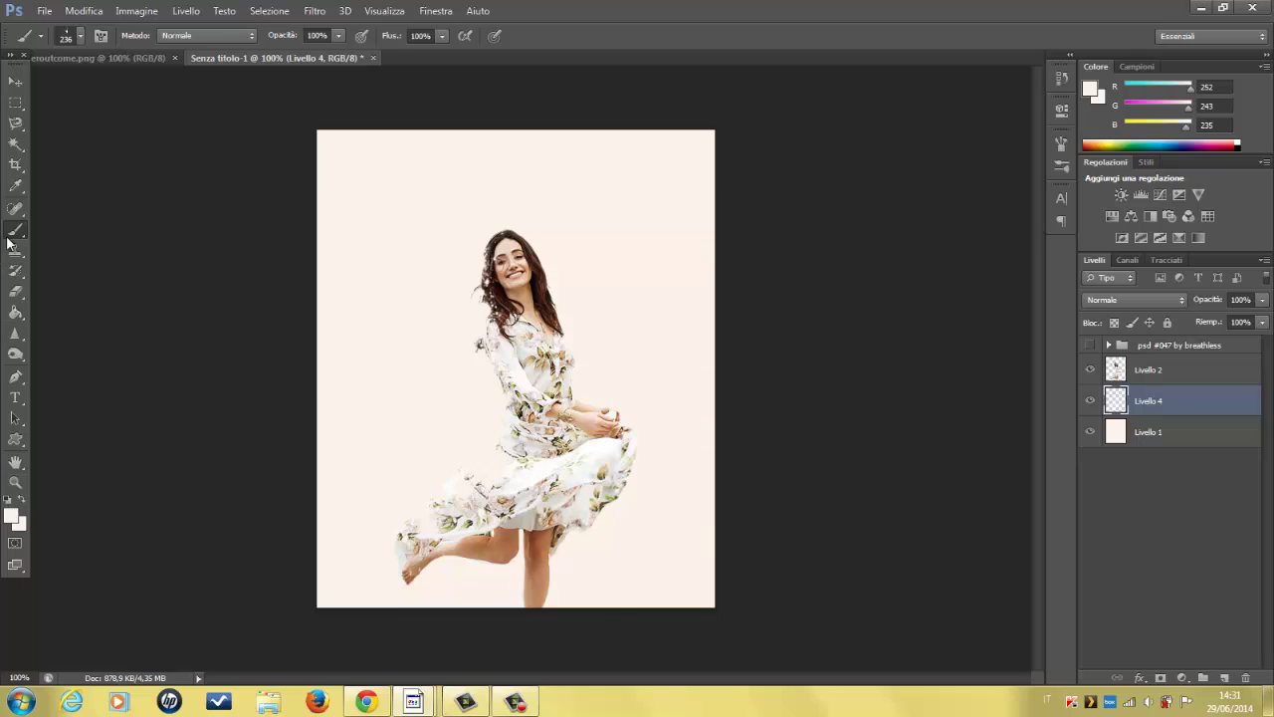
Sample a light pink tone (RGB 216, 199, 194) from the dress as the foreground colour
left_click(16, 186)
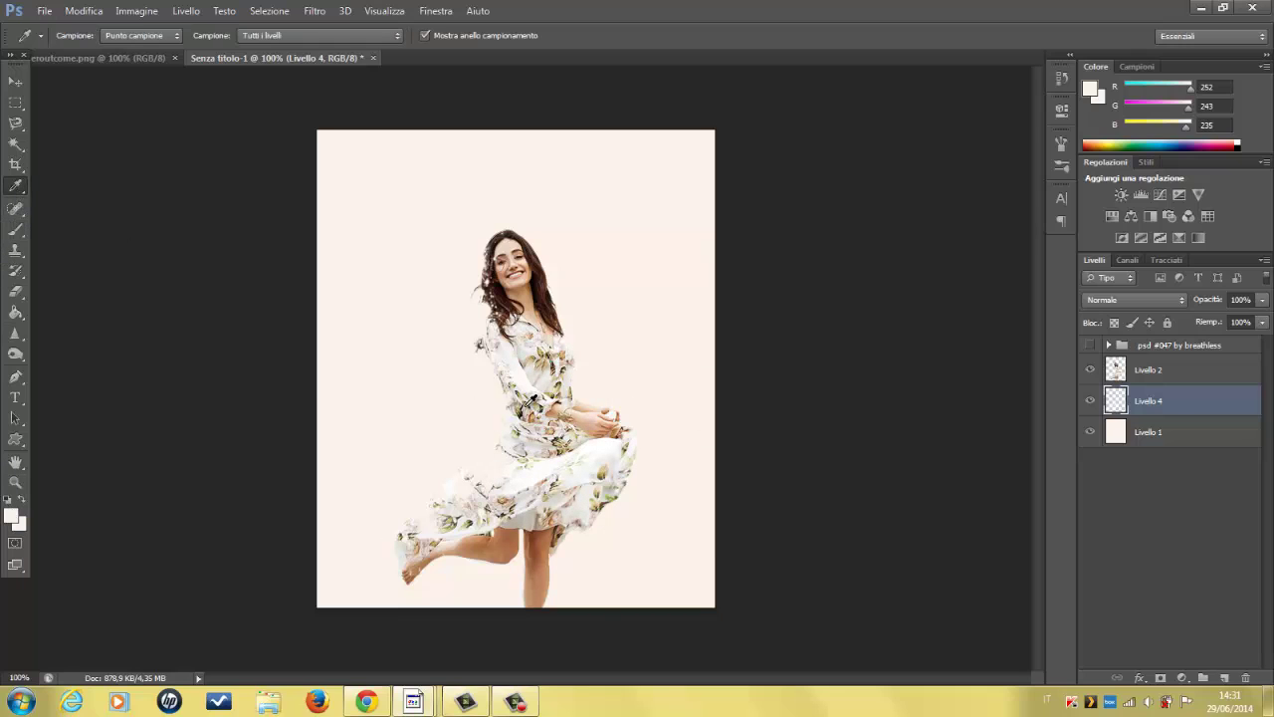
left_click(517, 412)
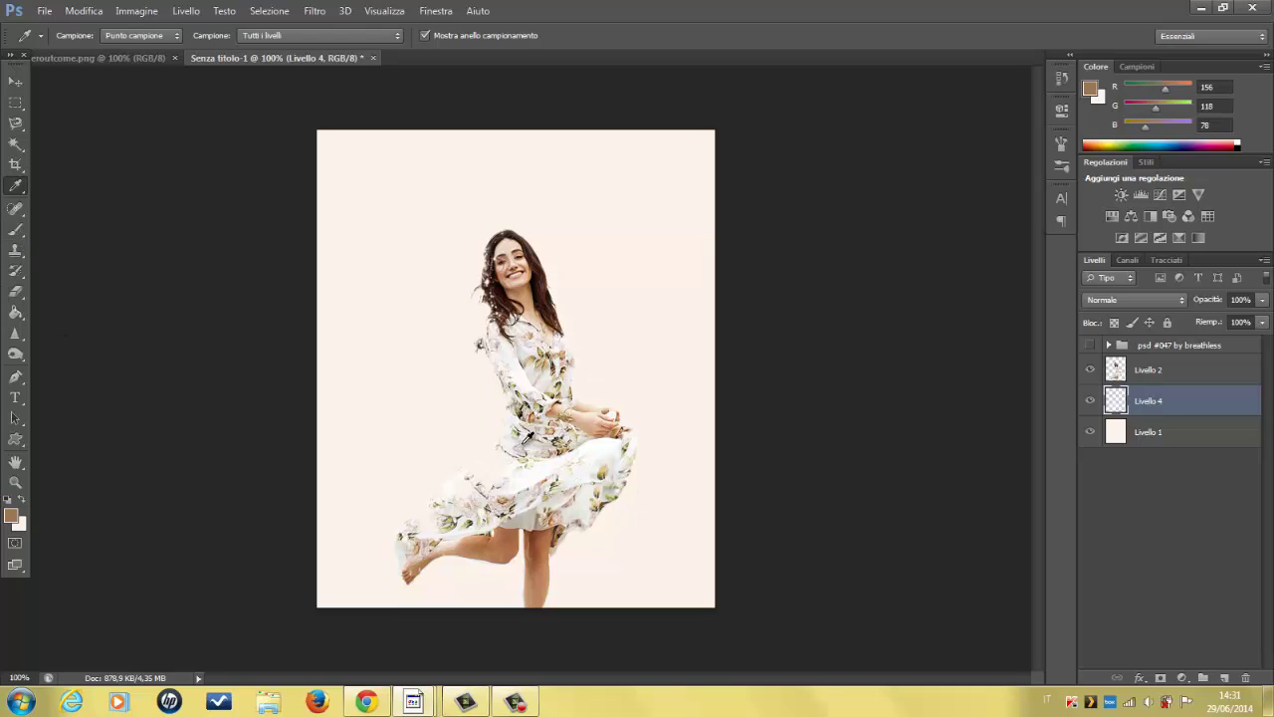
left_click_drag(528, 436, 527, 446)
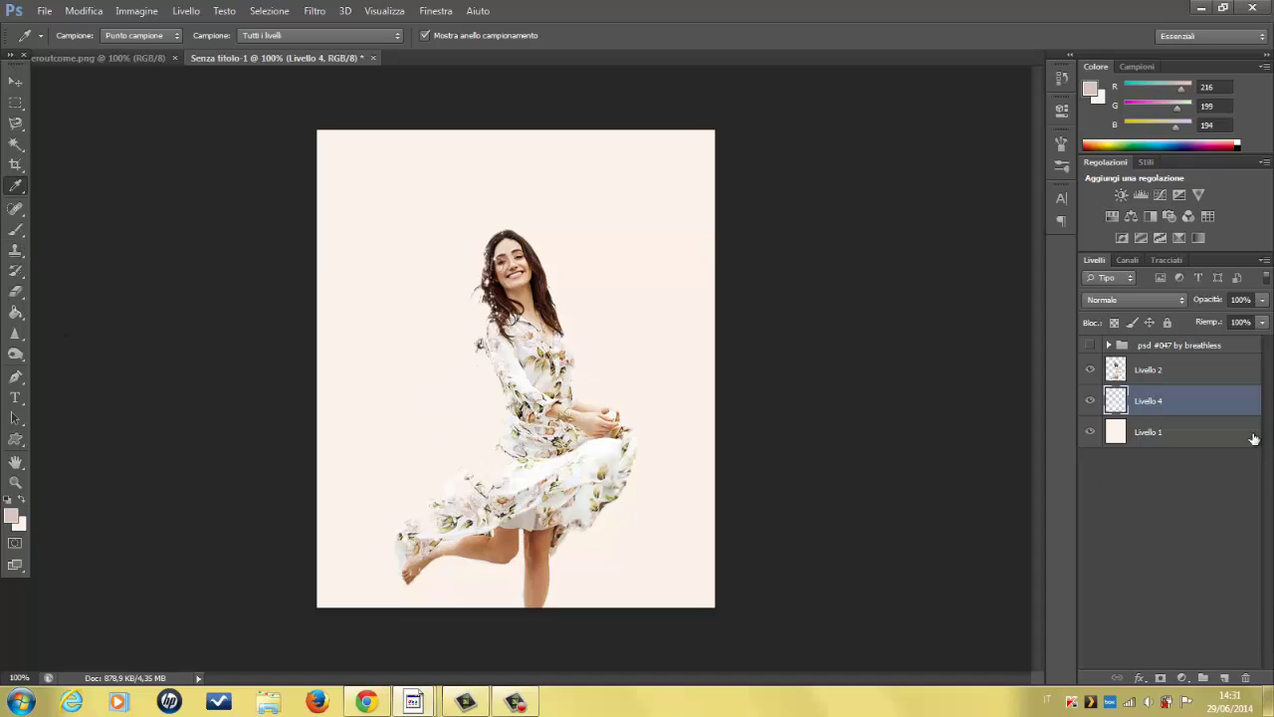
On new layer Livello 5, stamp pink splatter left of the dress and nudge it right
left_click(1226, 677)
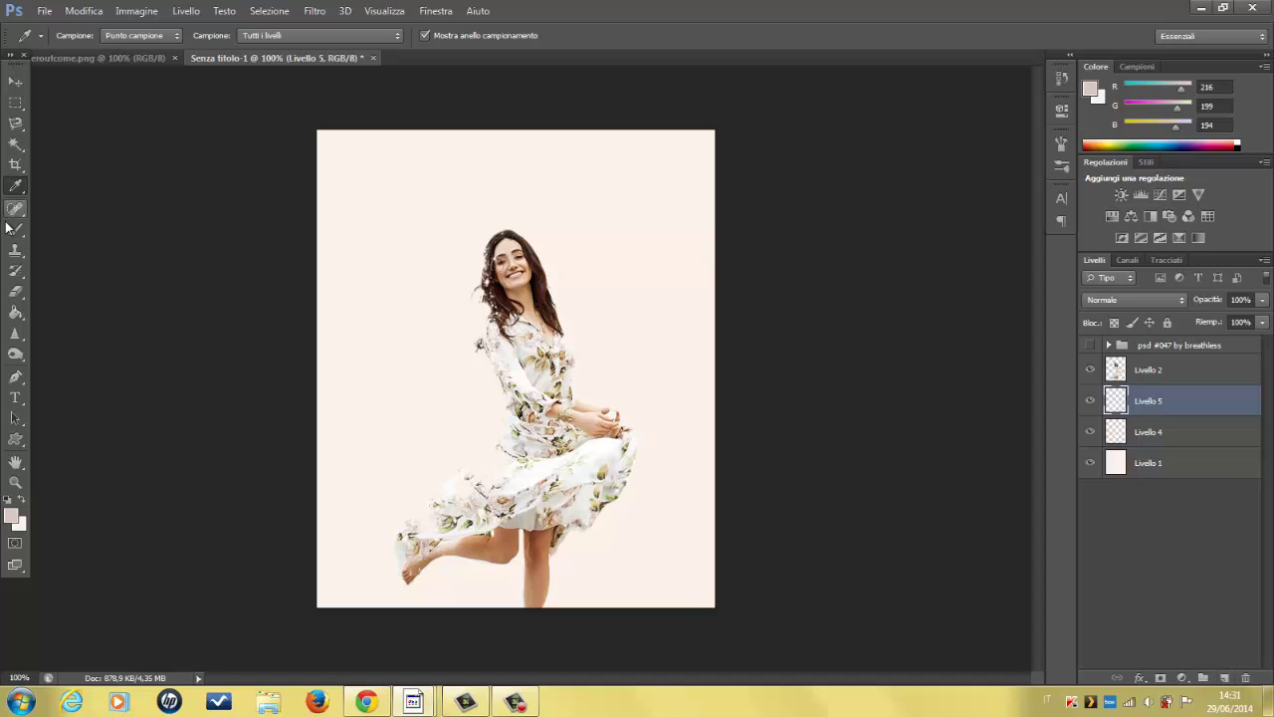
left_click(12, 229)
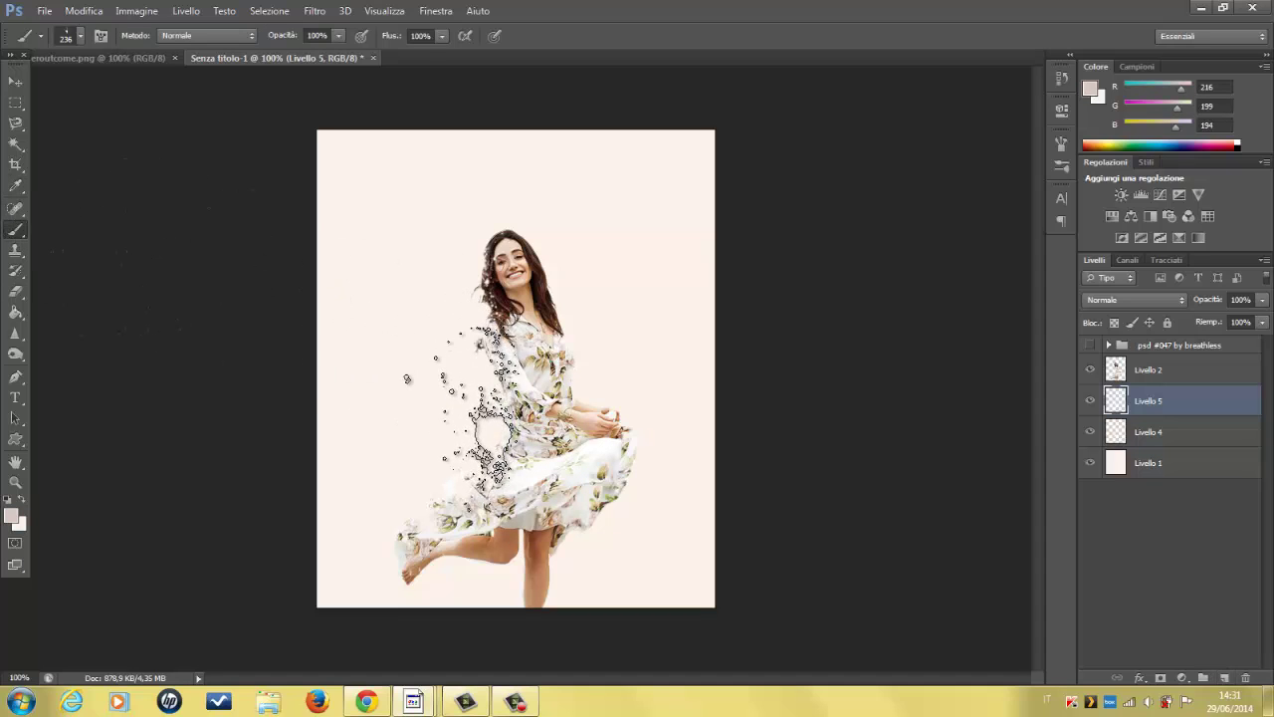
left_click(485, 423)
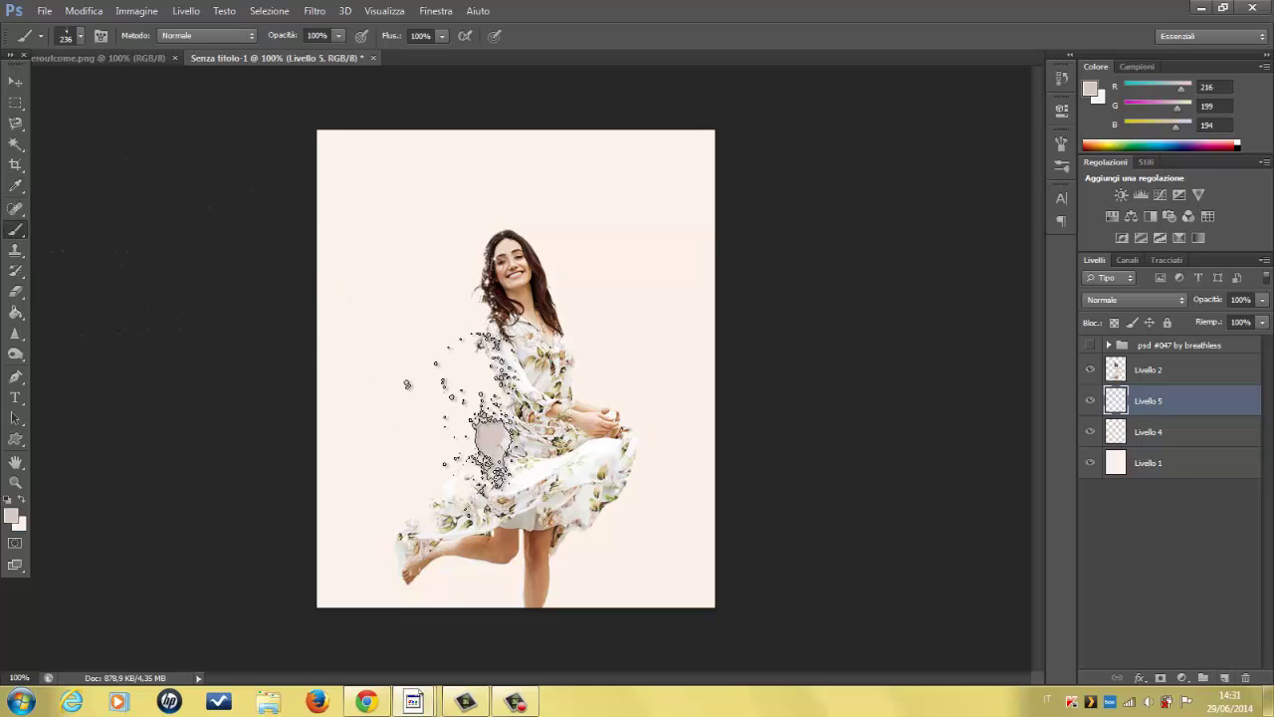
left_click(16, 80)
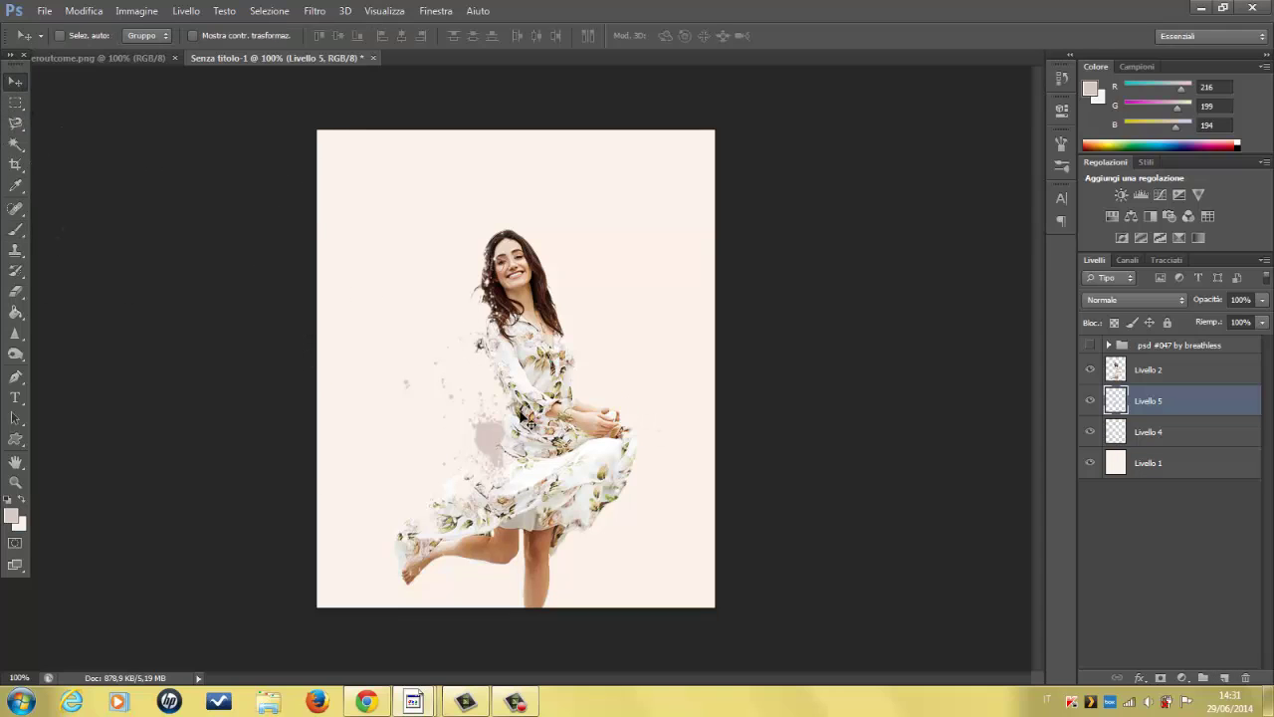
left_click_drag(518, 449, 525, 448)
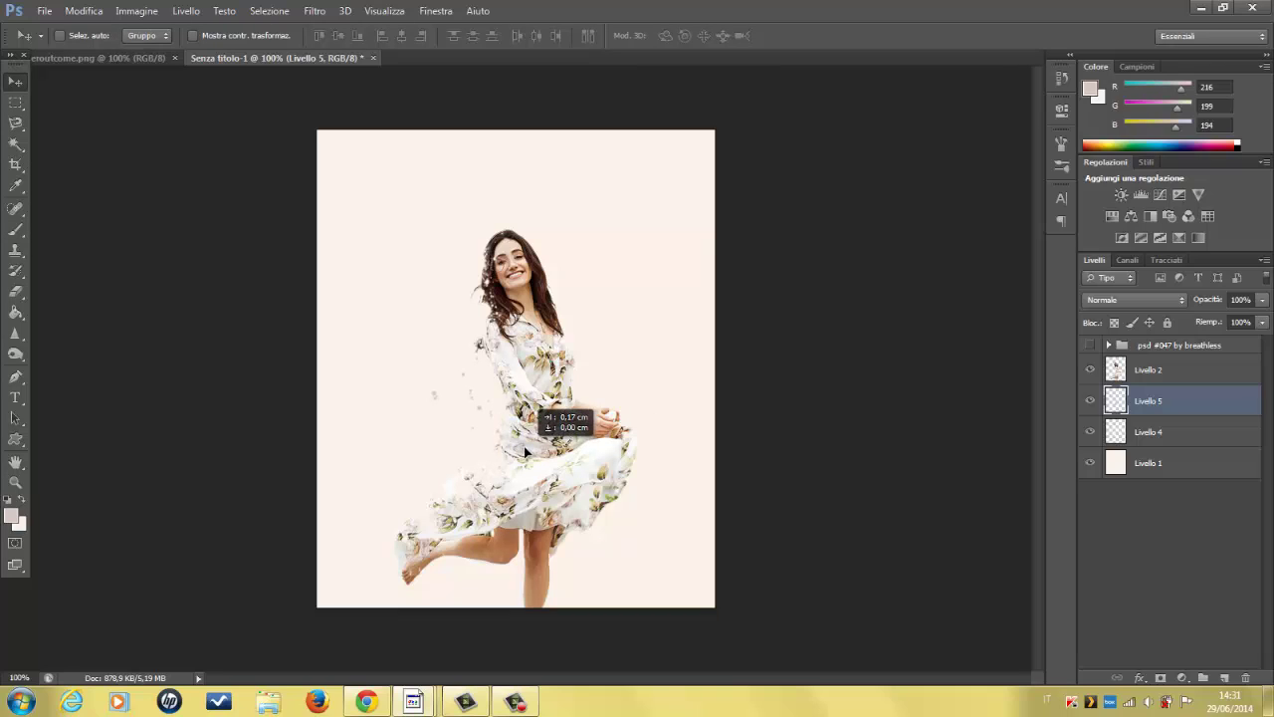
left_click_drag(524, 446, 524, 445)
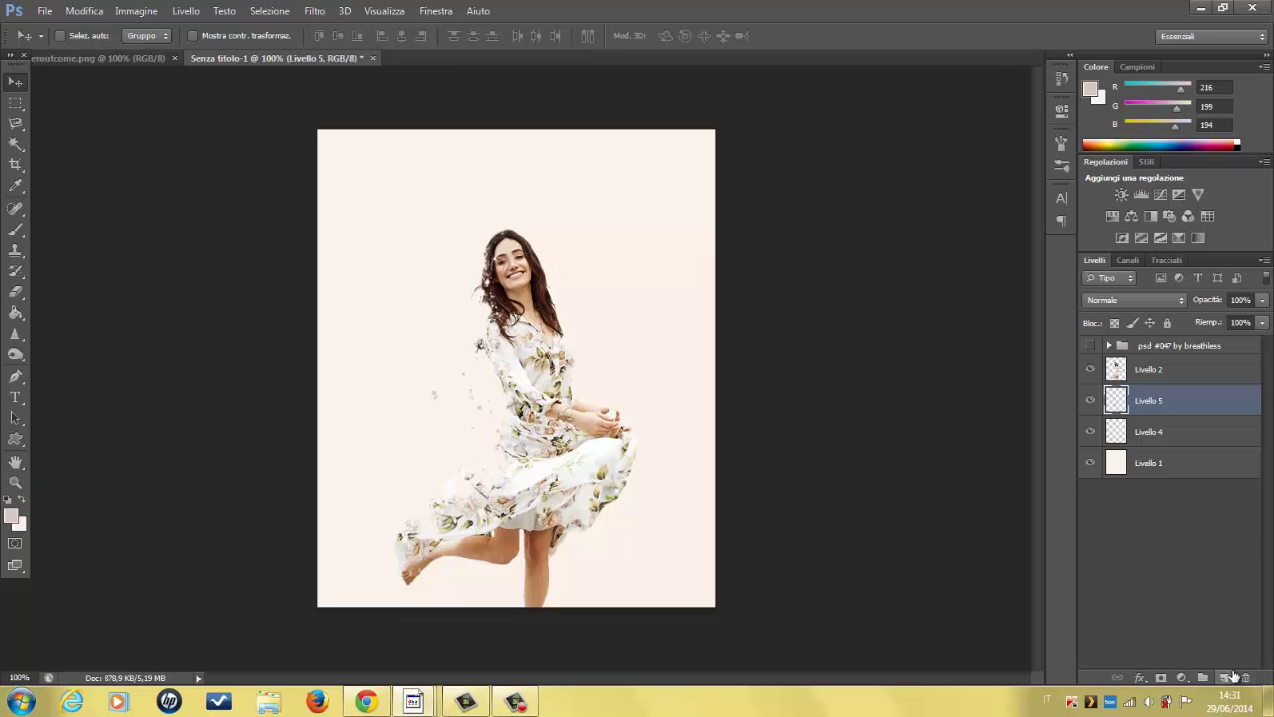
On new layer Livello 6, stamp dark olive (RGB 85, 79, 54) splatter left of the dress, shifted up-right
left_click(1226, 677)
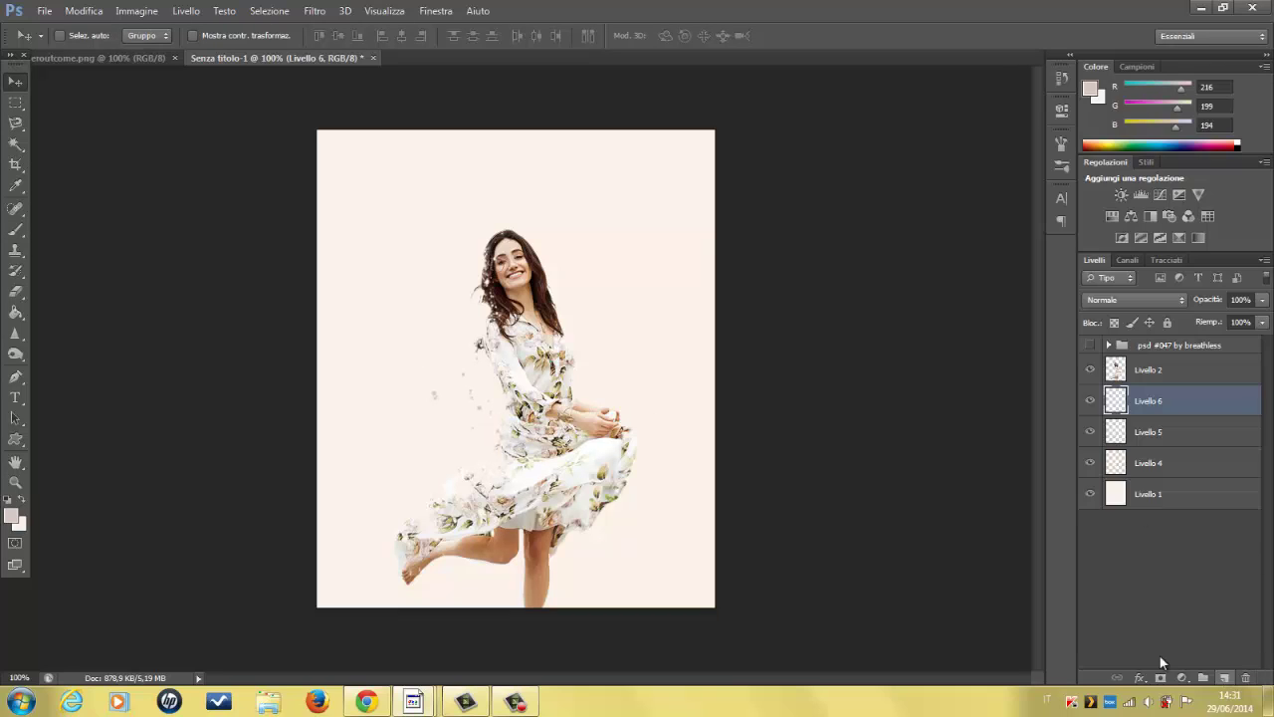
left_click(15, 189)
left_click_drag(514, 455, 499, 482)
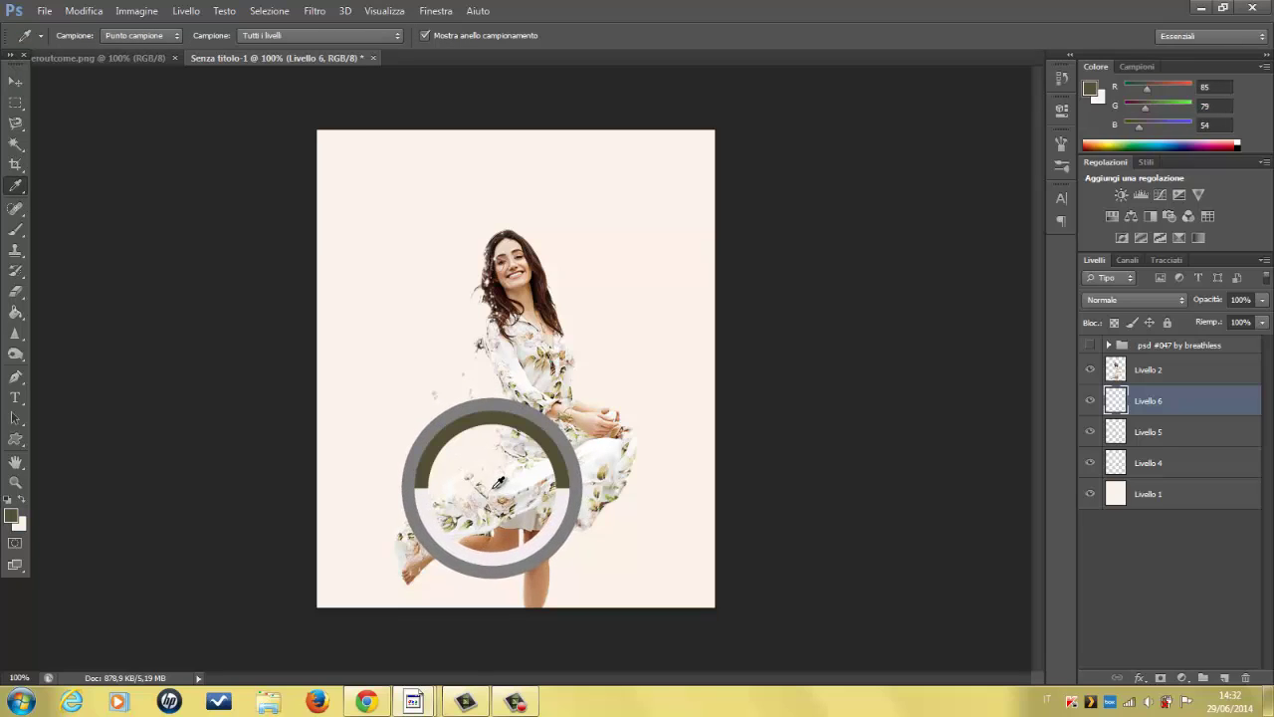
left_click(15, 228)
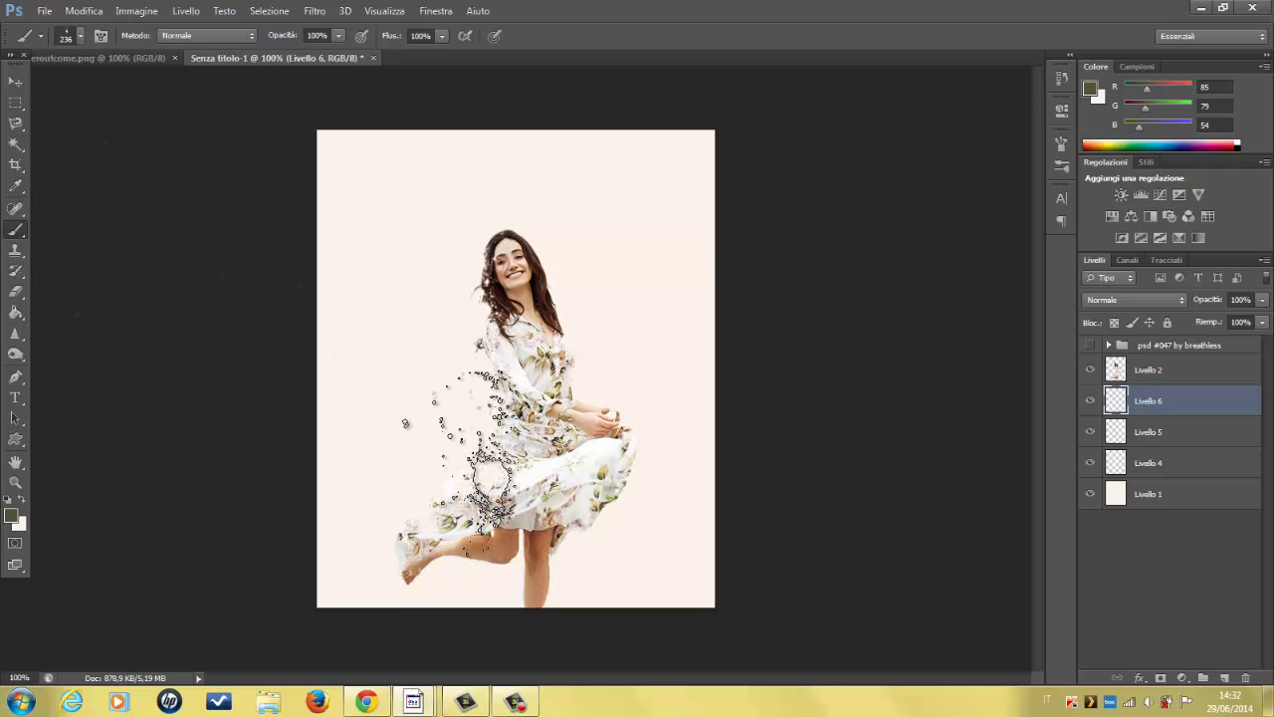
left_click(490, 474)
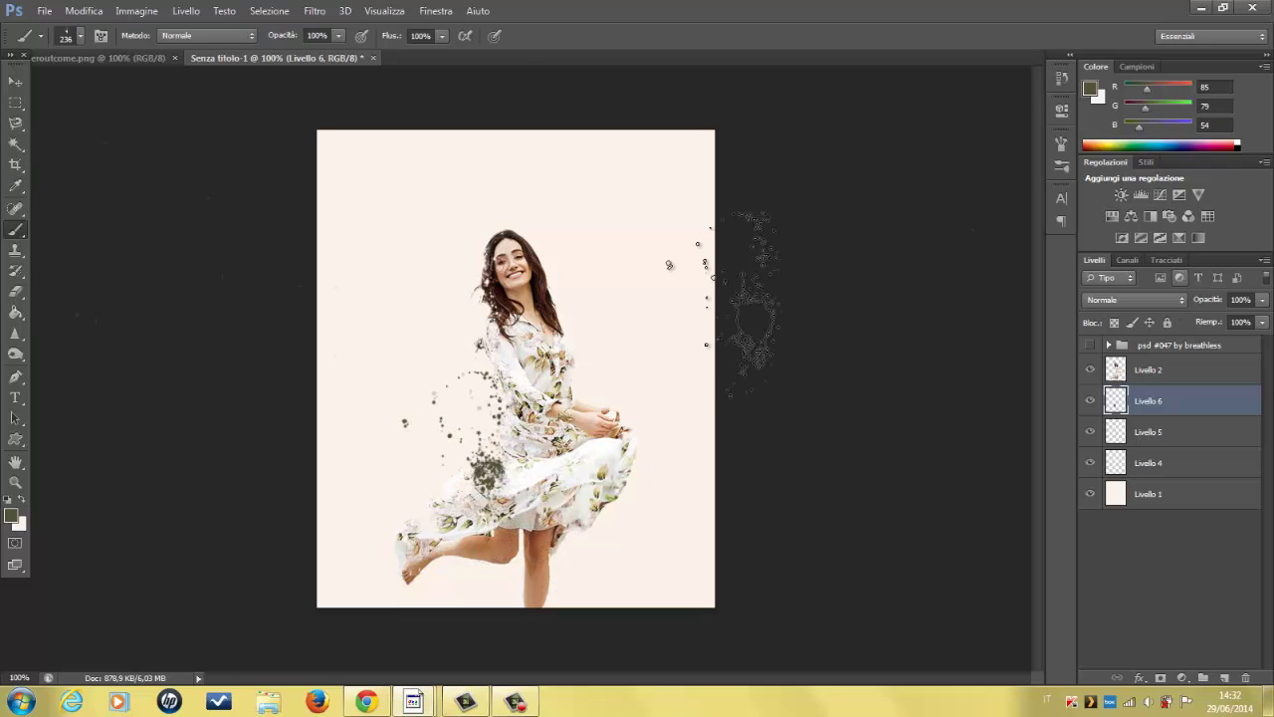
left_click(15, 82)
left_click_drag(478, 476, 523, 453)
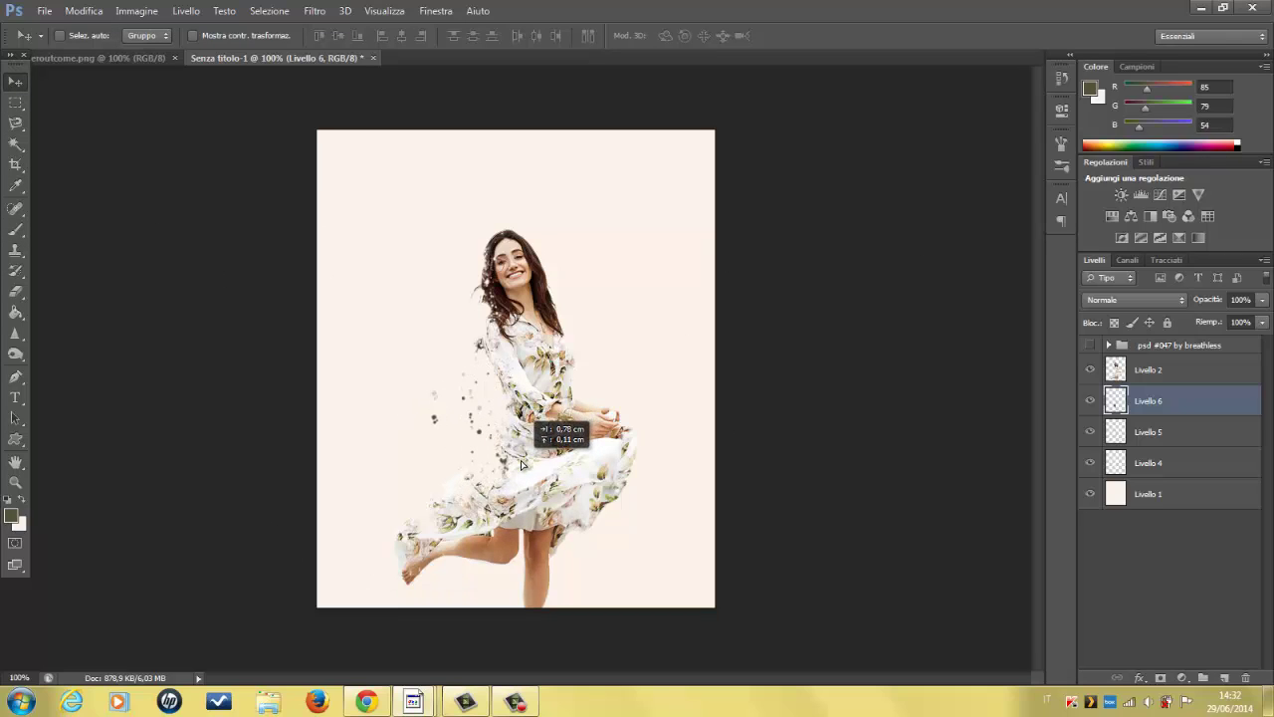
left_click_drag(522, 452, 519, 459)
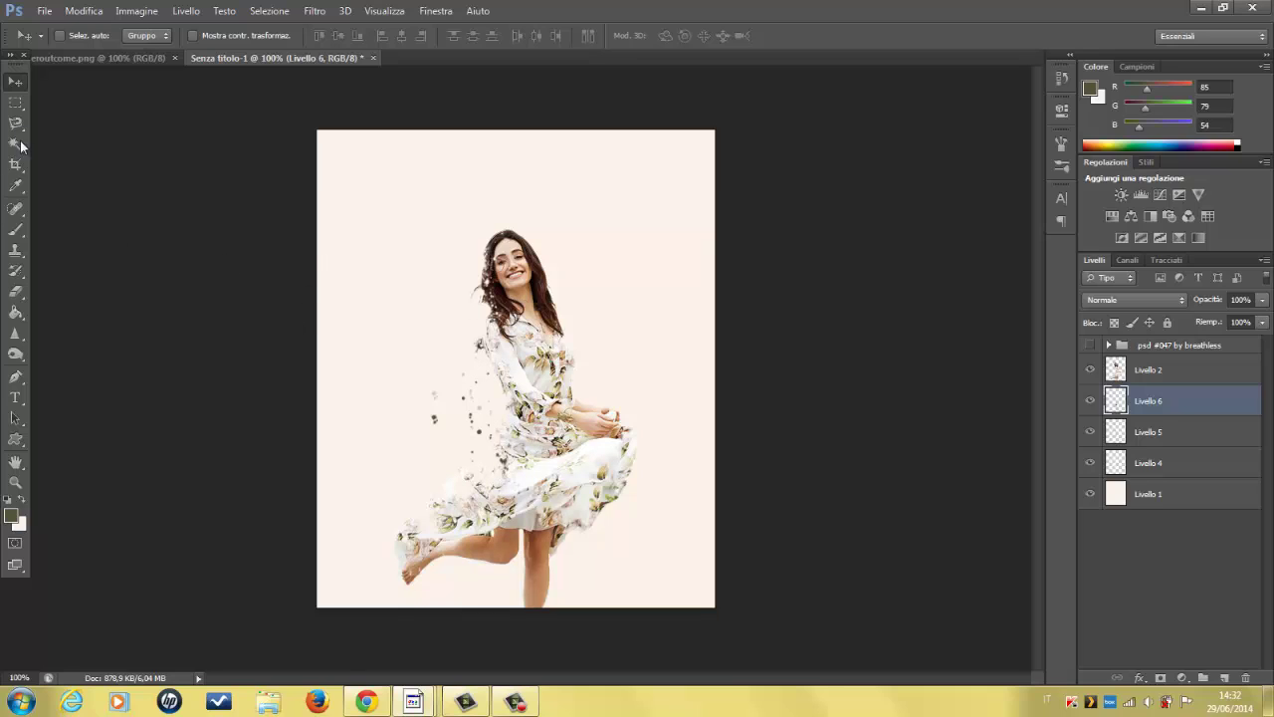
Sample dark brown from the hair and stamp splatter particles off the hair on new layer Livello 7
left_click(15, 185)
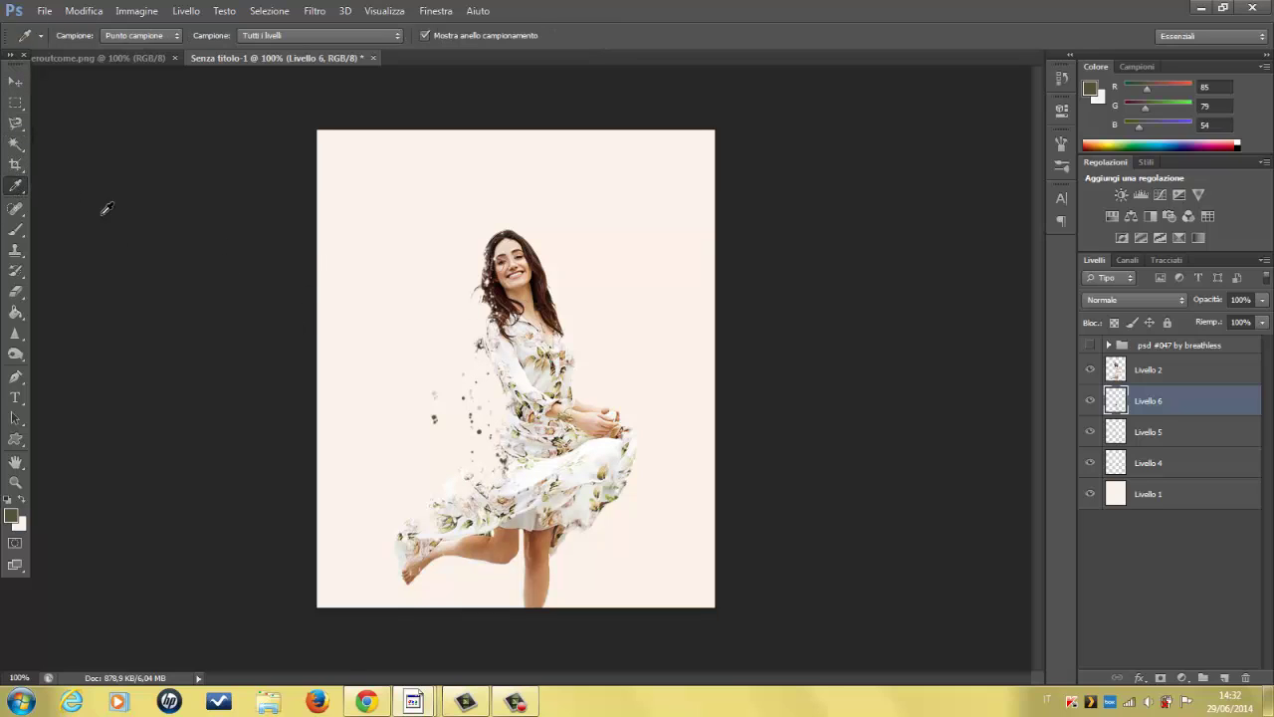
left_click(492, 267)
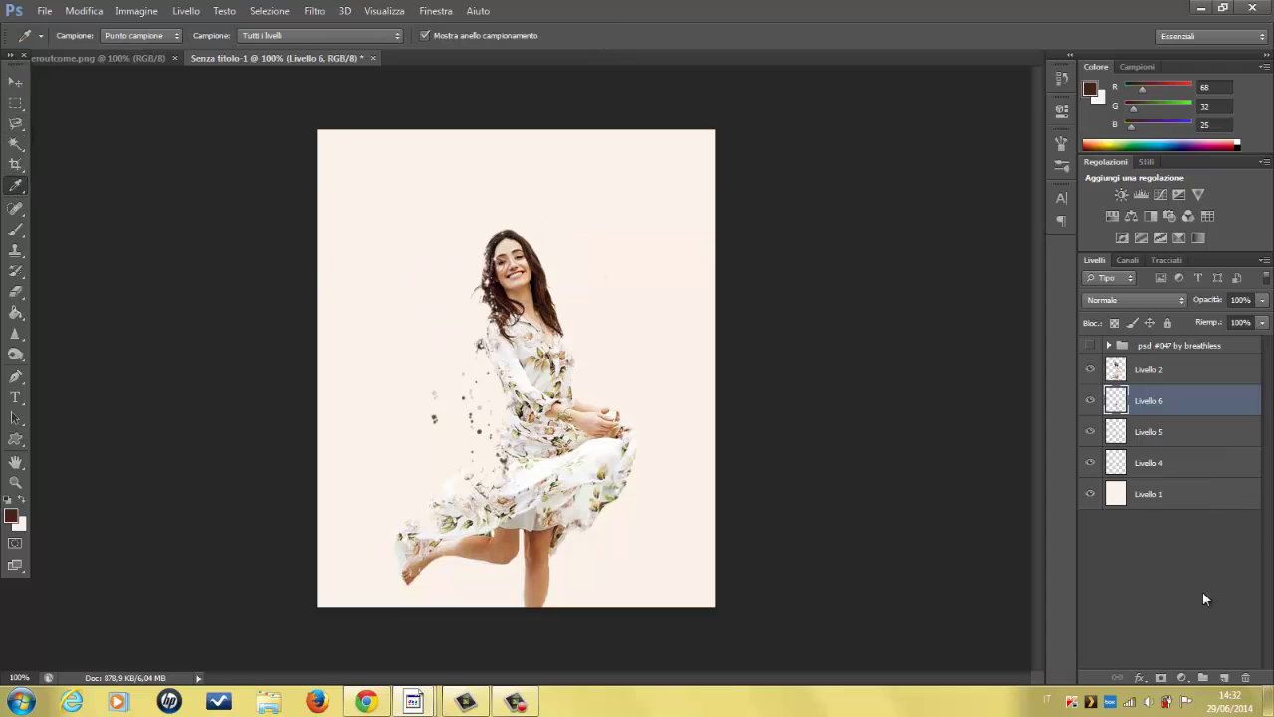
left_click(1226, 678)
left_click(15, 228)
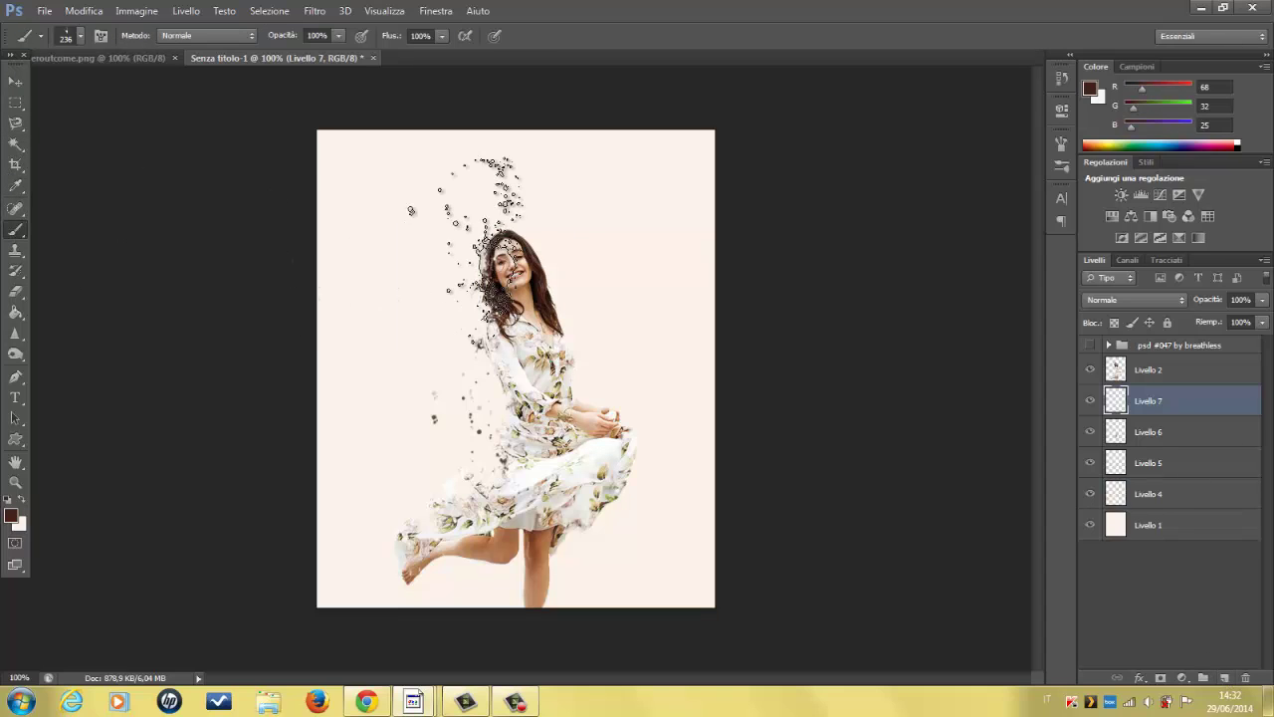
left_click(470, 244)
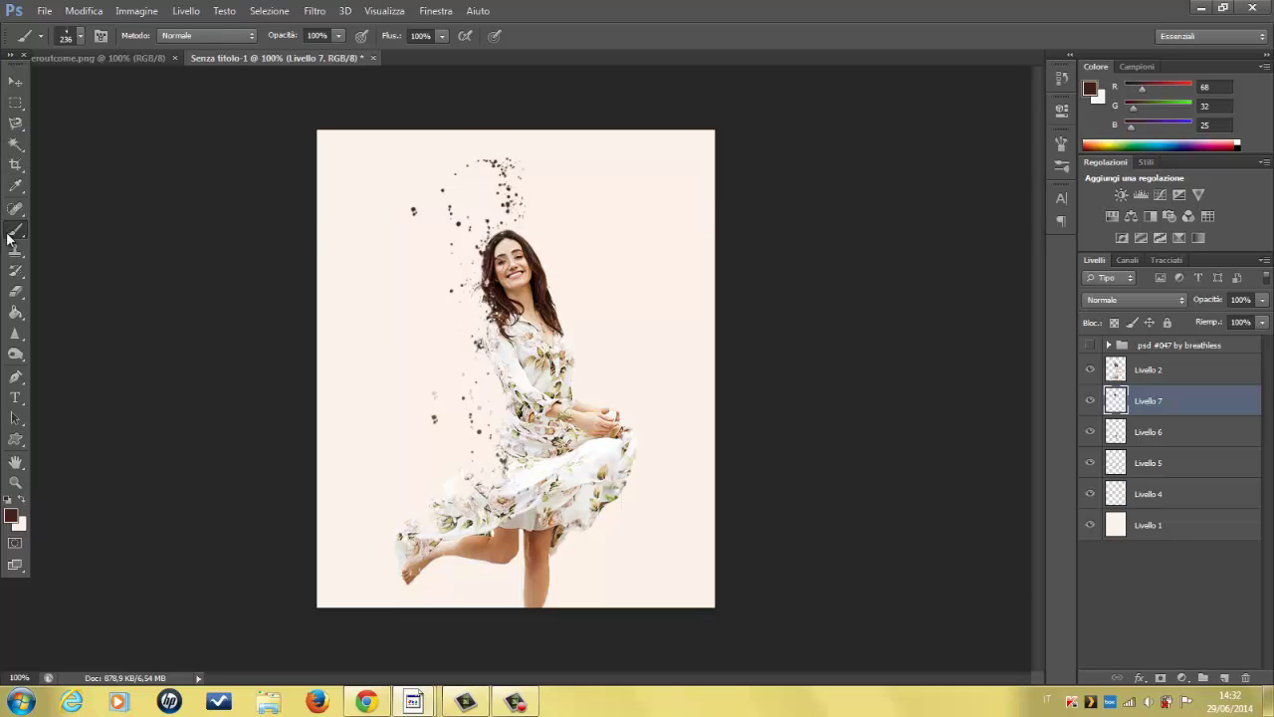
left_click(15, 291)
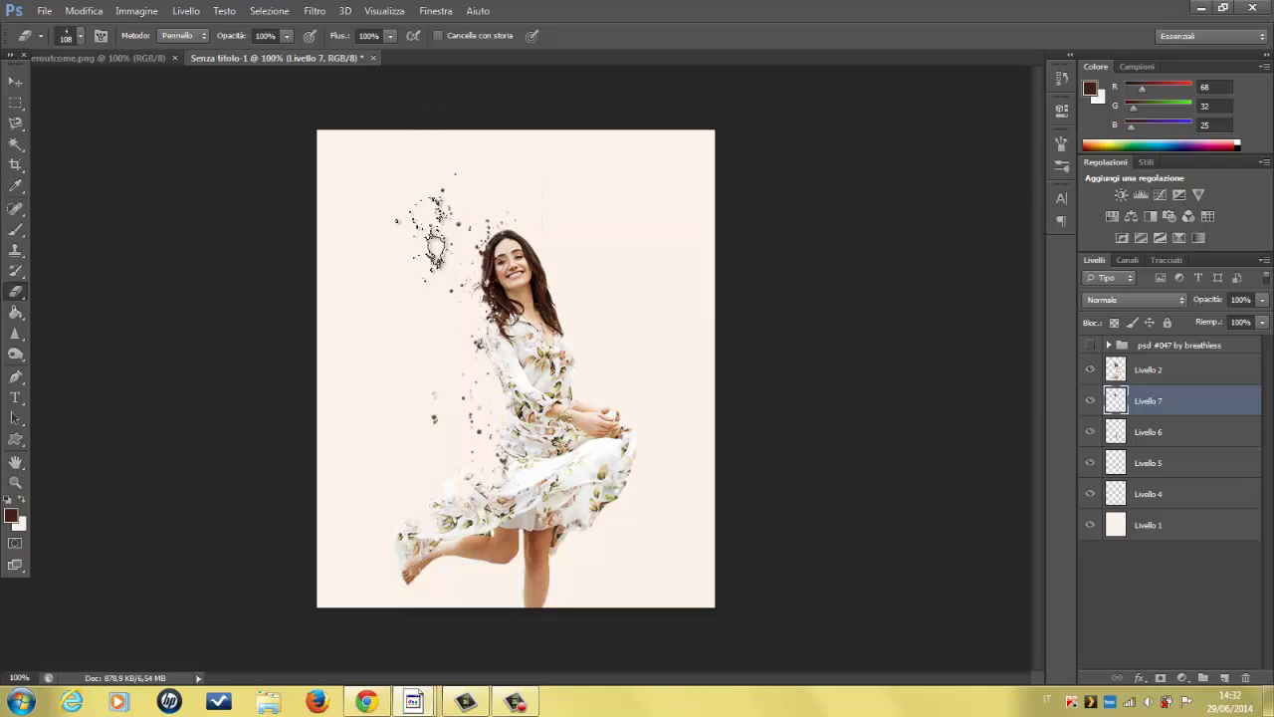
Set the Brush to the 1428 splatter preset at 162 px and add layer Livello 8
key("b")
right_click(513, 326)
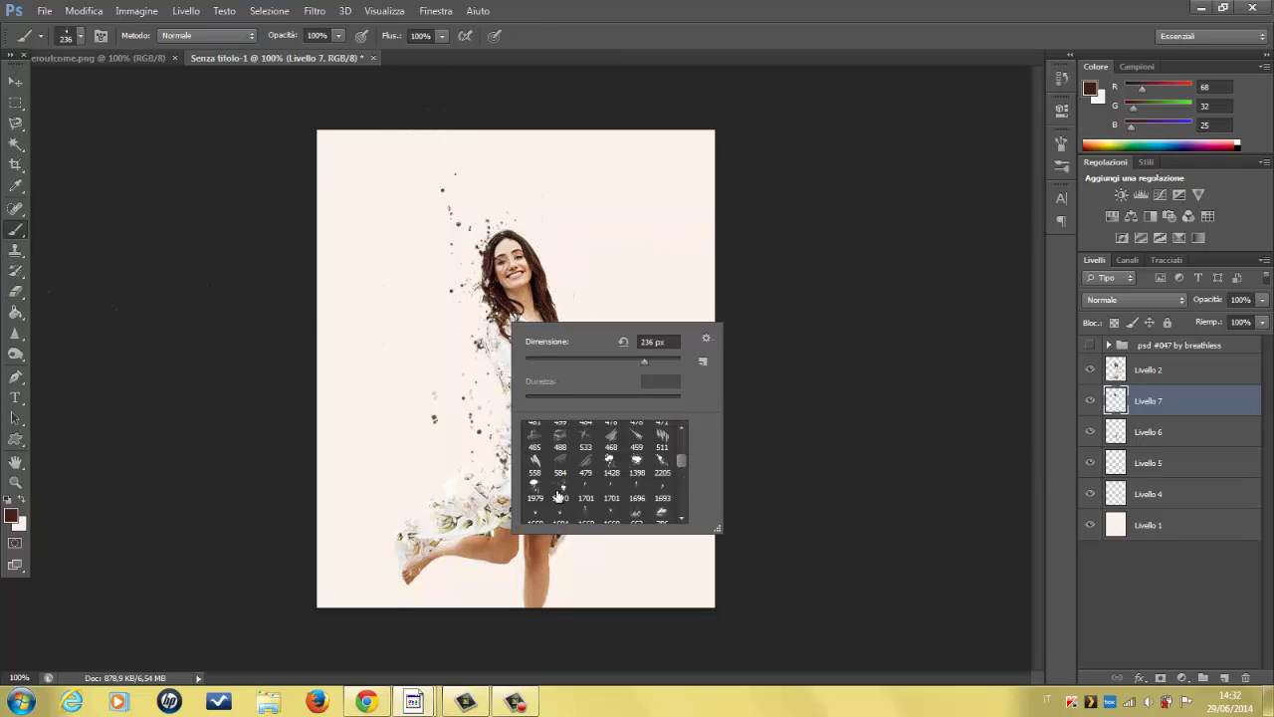
left_click(662, 463)
left_click(602, 465)
left_click_drag(644, 367, 626, 361)
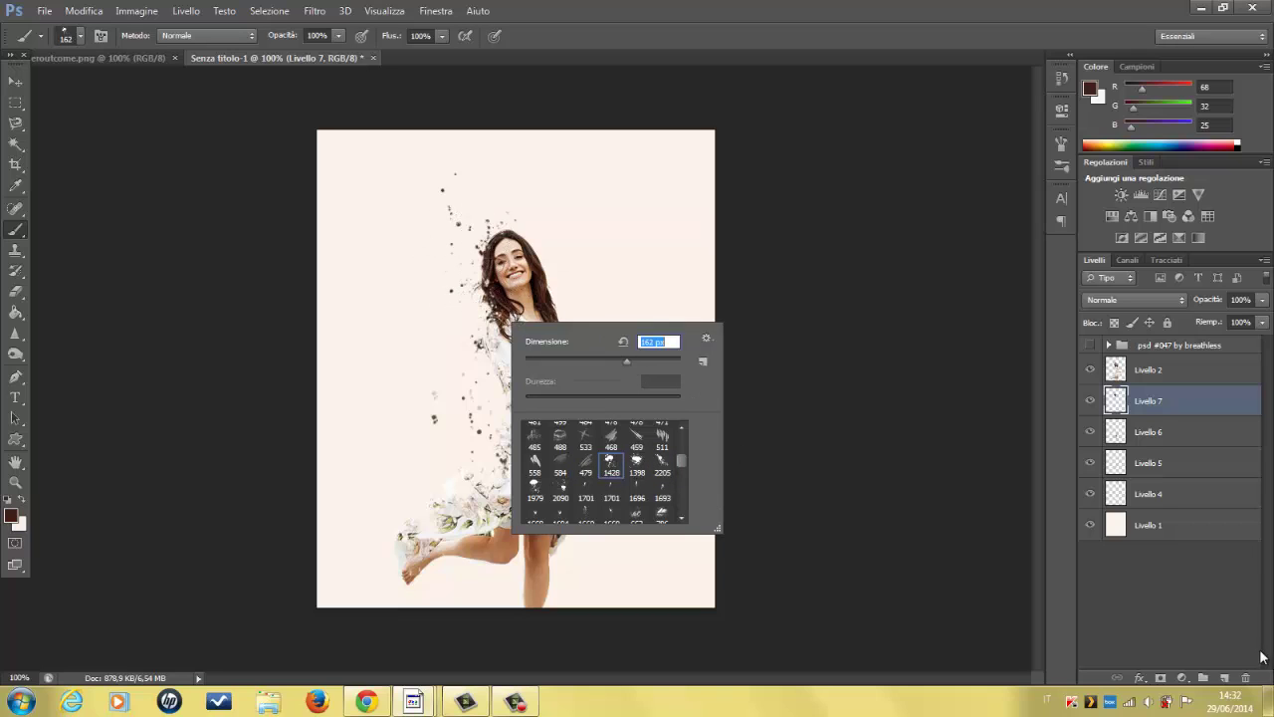
left_click(1225, 676)
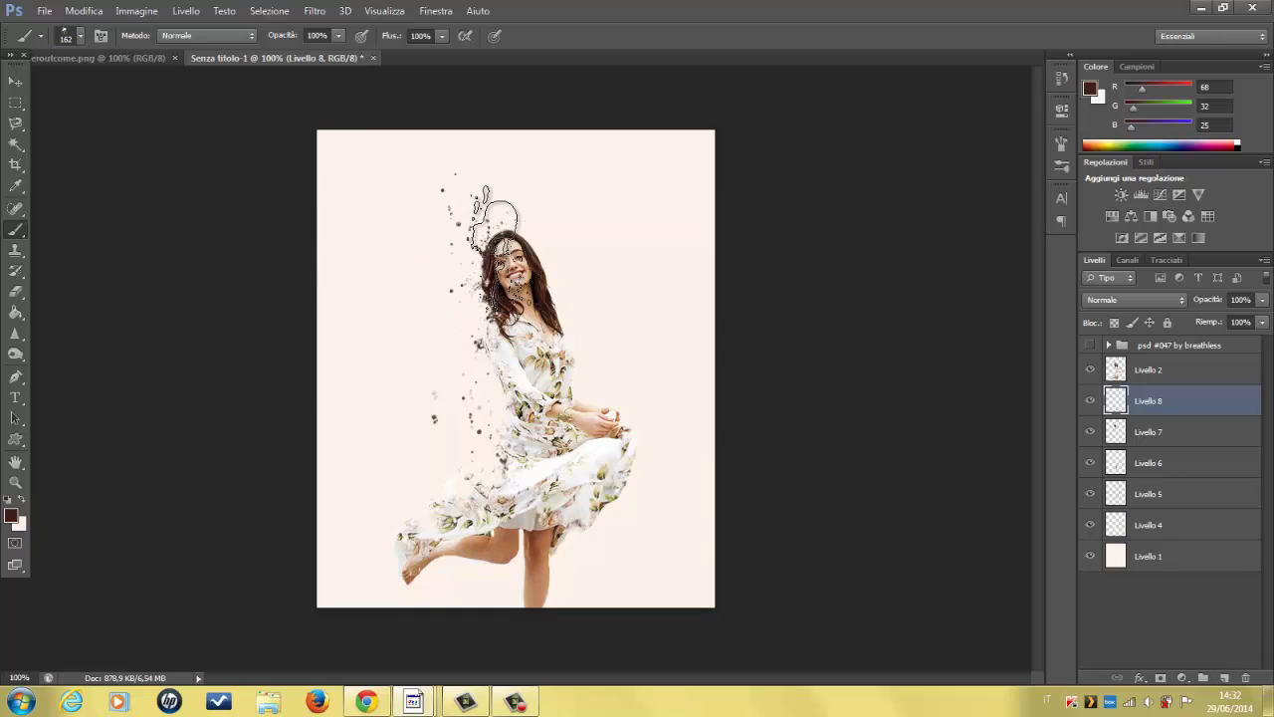
Stamp a dark brown splatter near the head, rotate and reposition it by the hair, and erase stray dots
left_click(488, 260)
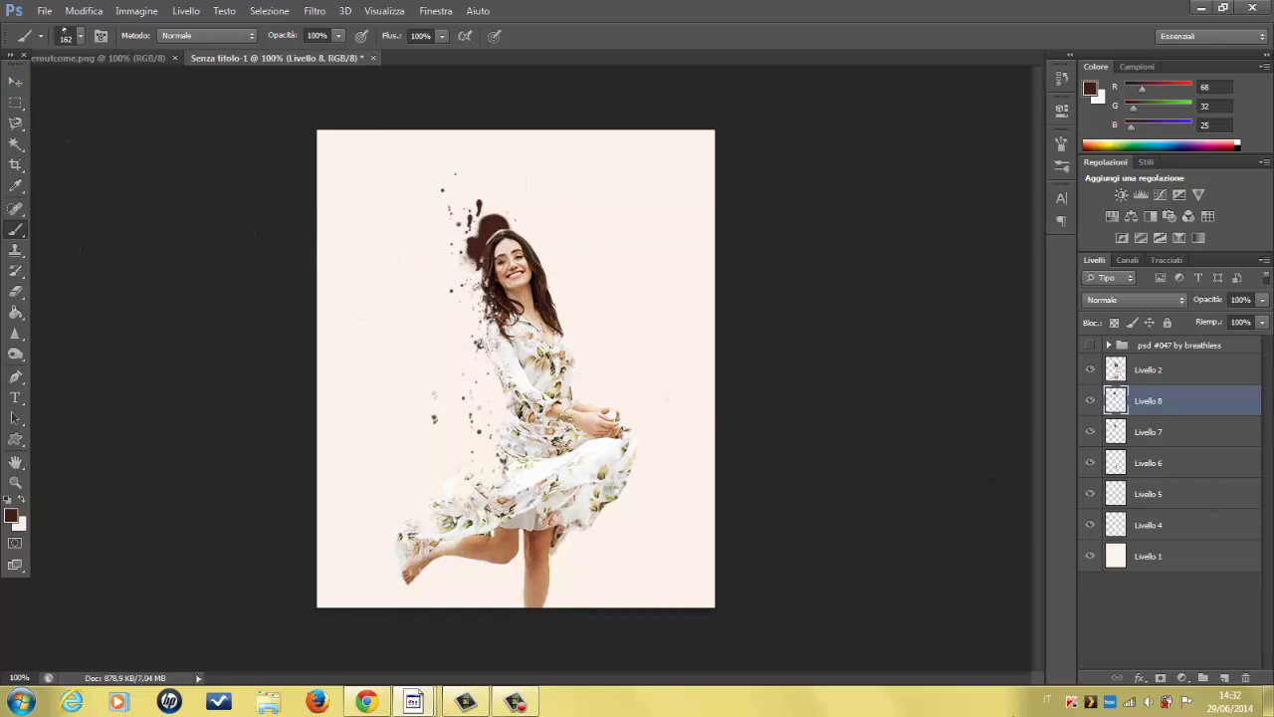
key("ctrl+t")
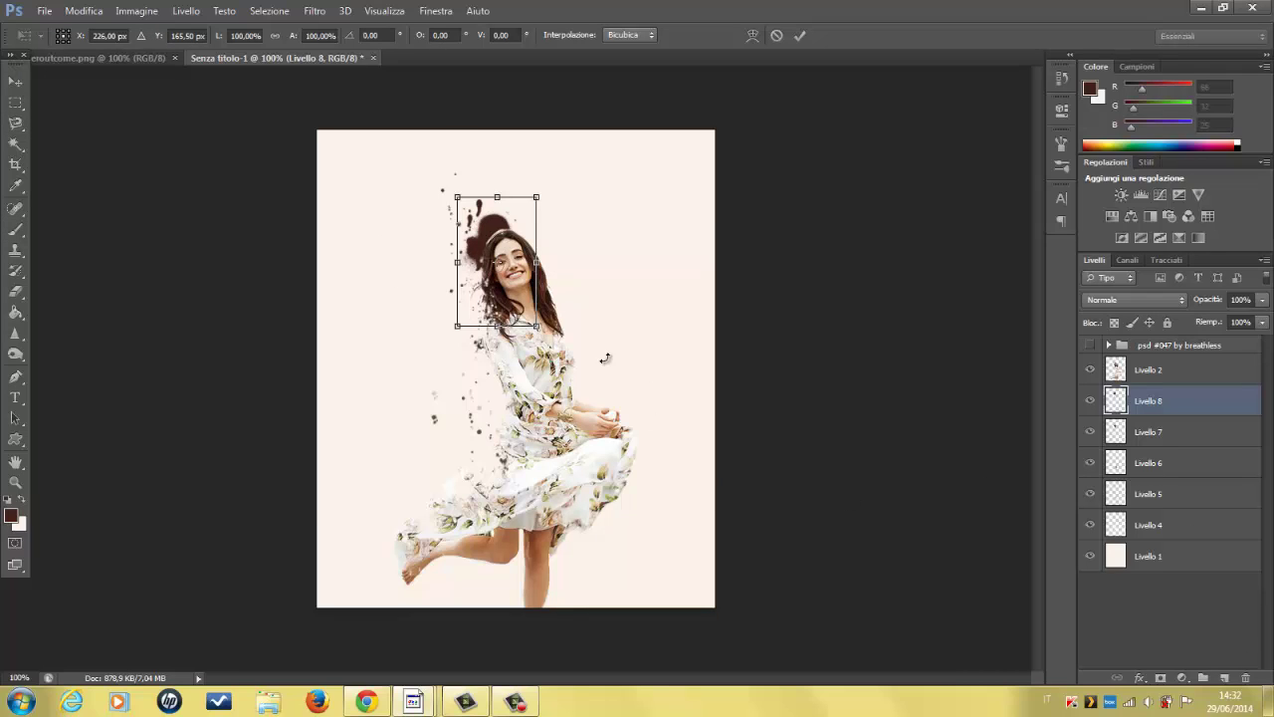
left_click_drag(595, 237, 594, 353)
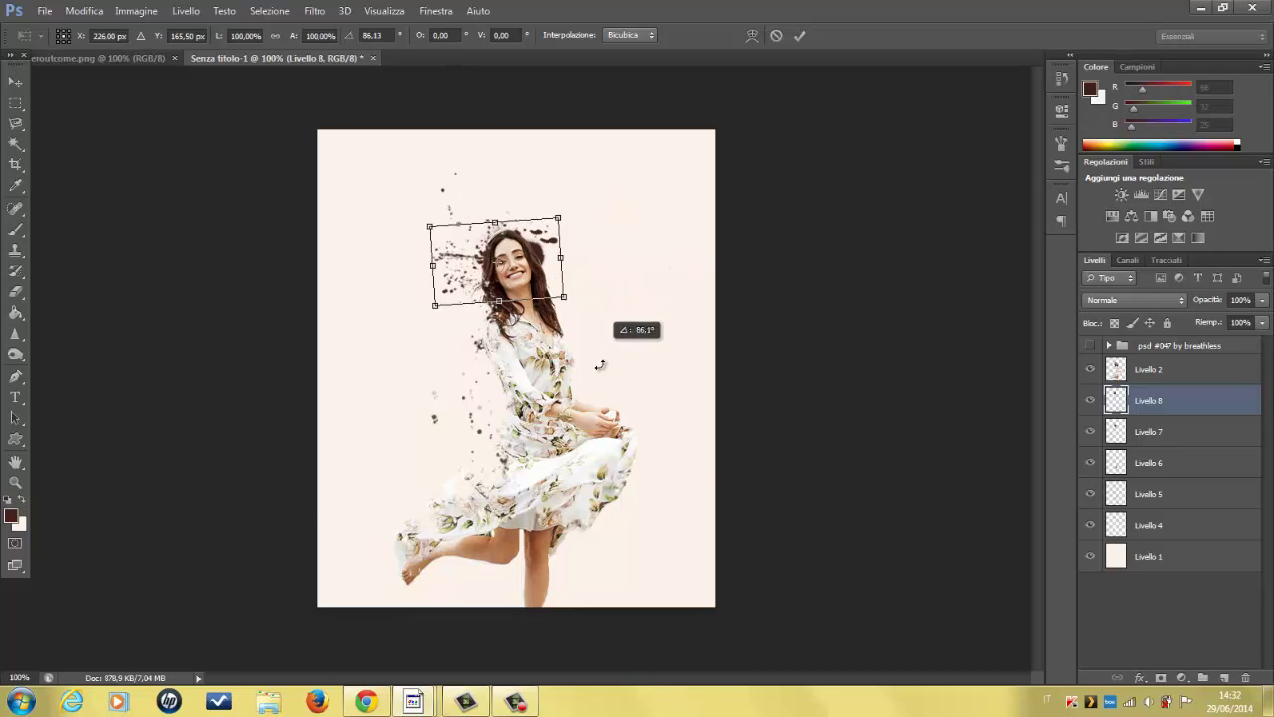
left_click_drag(527, 283, 538, 248)
left_click(15, 228)
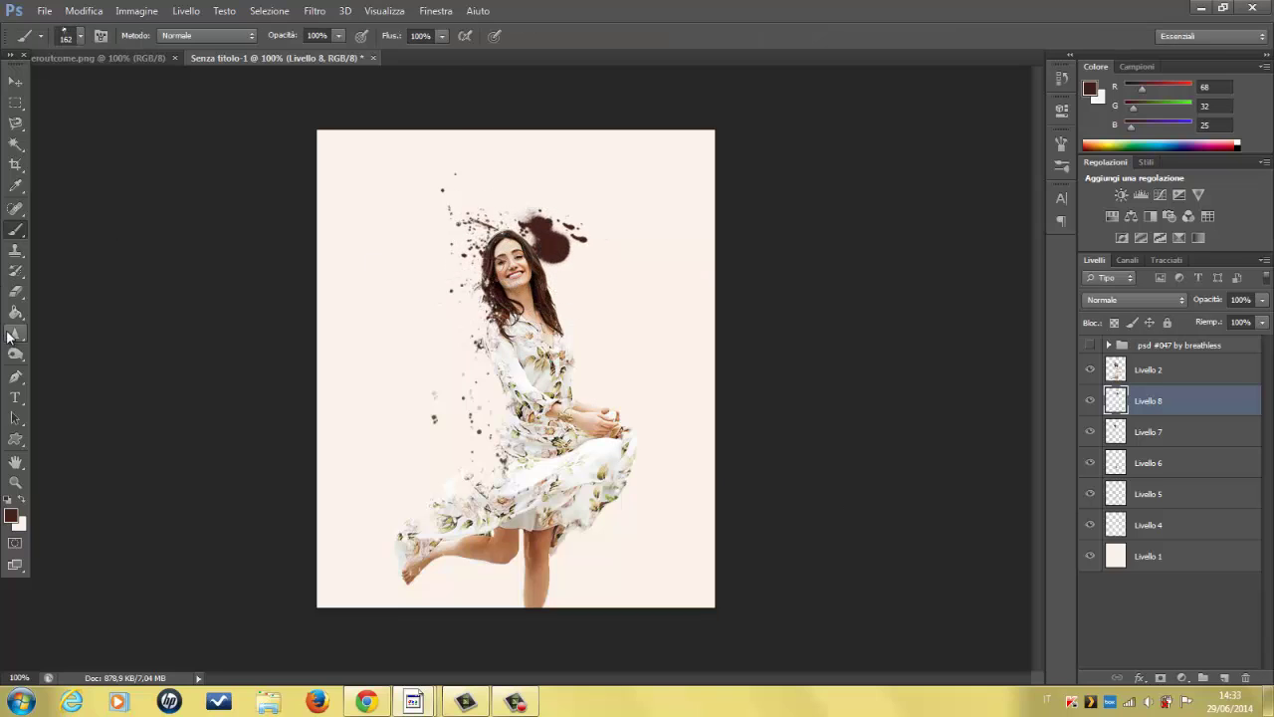
left_click(16, 290)
mouse_move(560, 214)
left_mouse_down()
mouse_move(556, 277)
mouse_move(516, 203)
mouse_move(502, 227)
mouse_move(592, 199)
mouse_move(456, 242)
left_mouse_up()
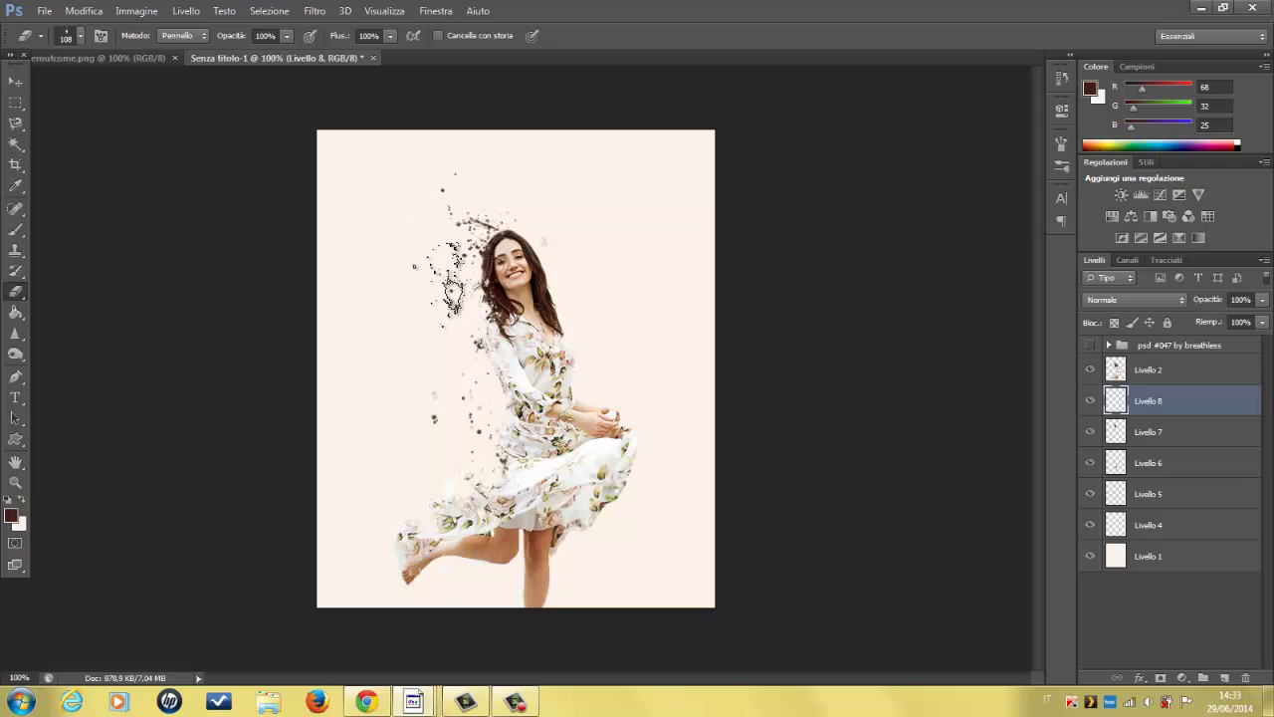
left_click_drag(453, 294, 546, 234)
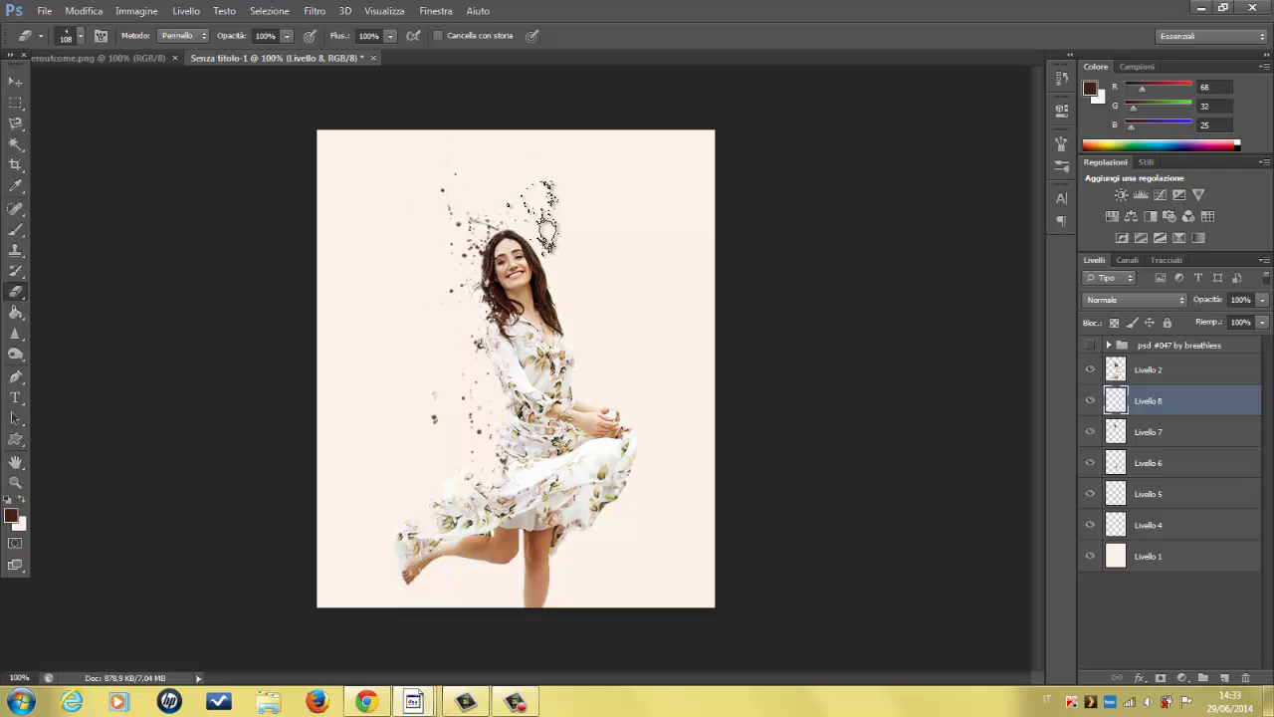
left_click(11, 227)
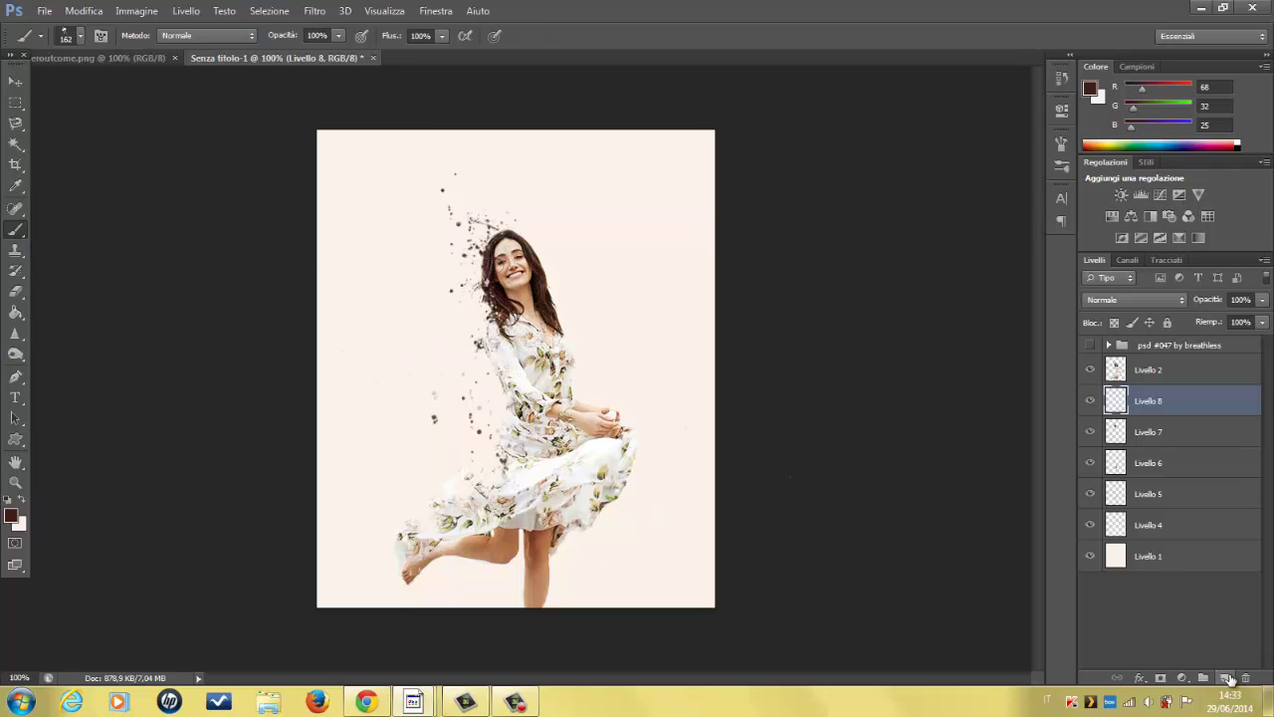
On new layer Livello 9, rotate the splatter about 54.47° so it fans off the hair
left_click(1228, 677)
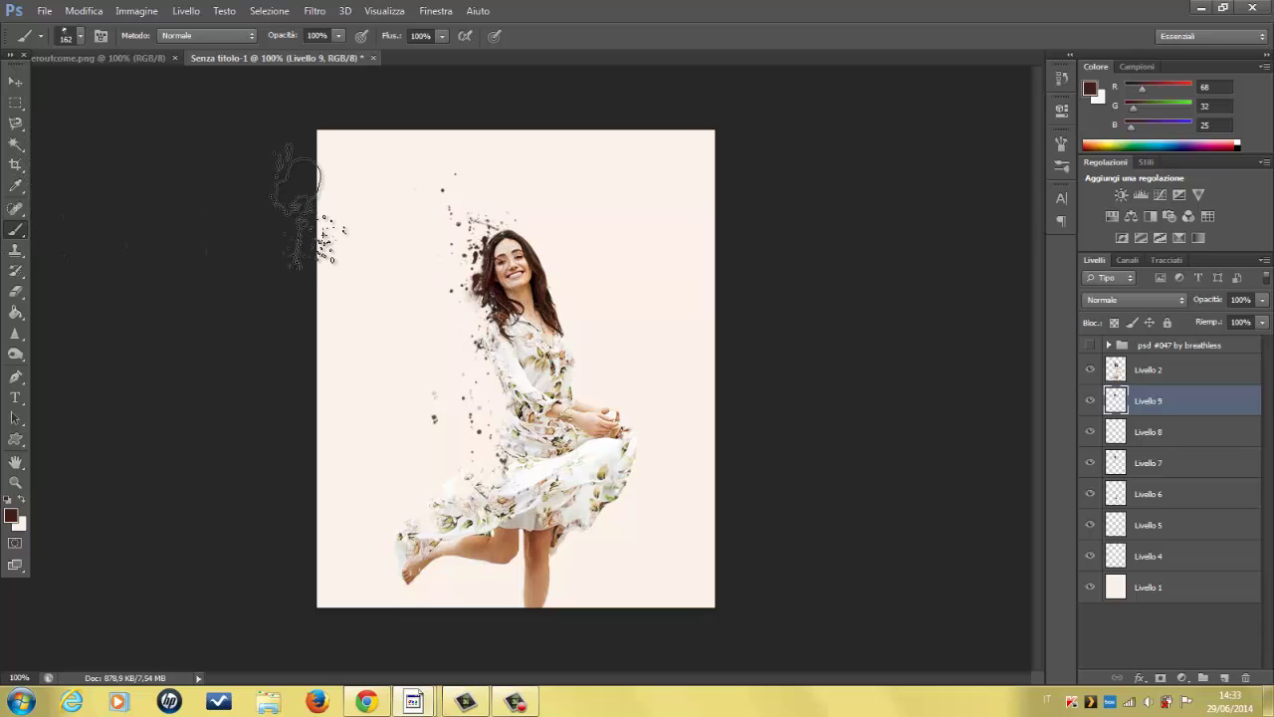
key("ctrl+t")
left_click_drag(594, 240, 608, 314)
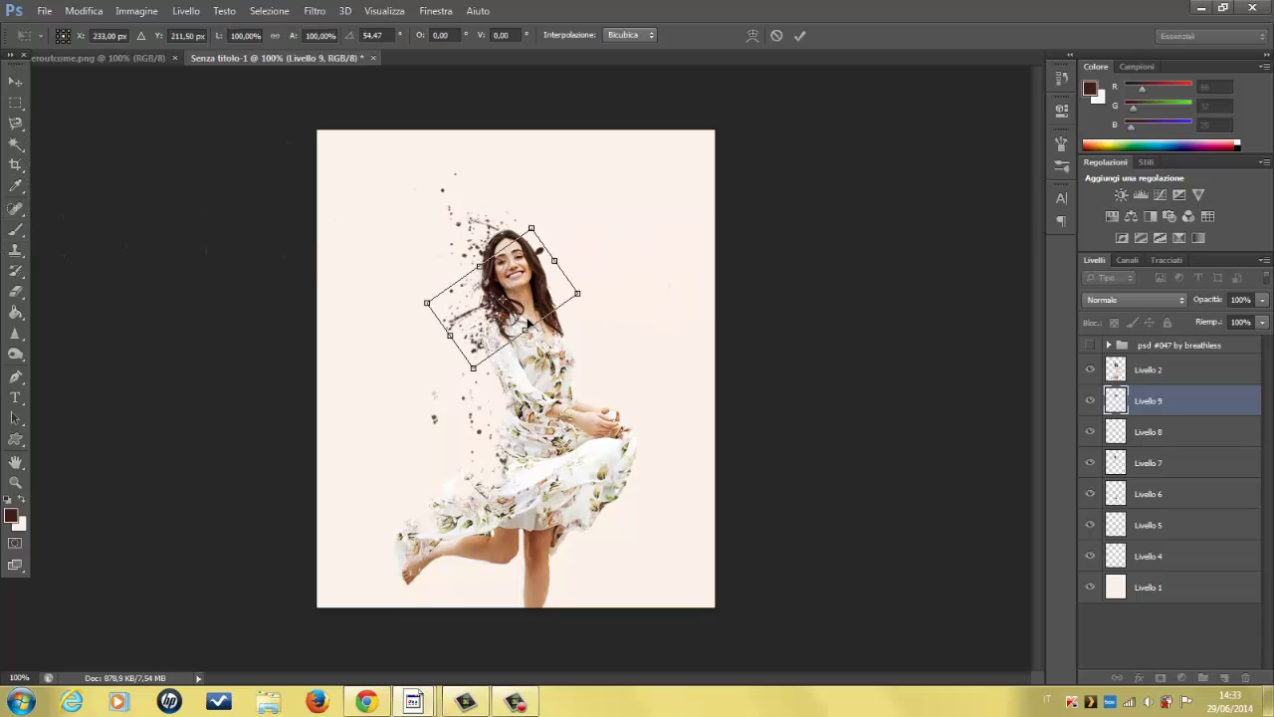
left_click_drag(528, 325, 526, 326)
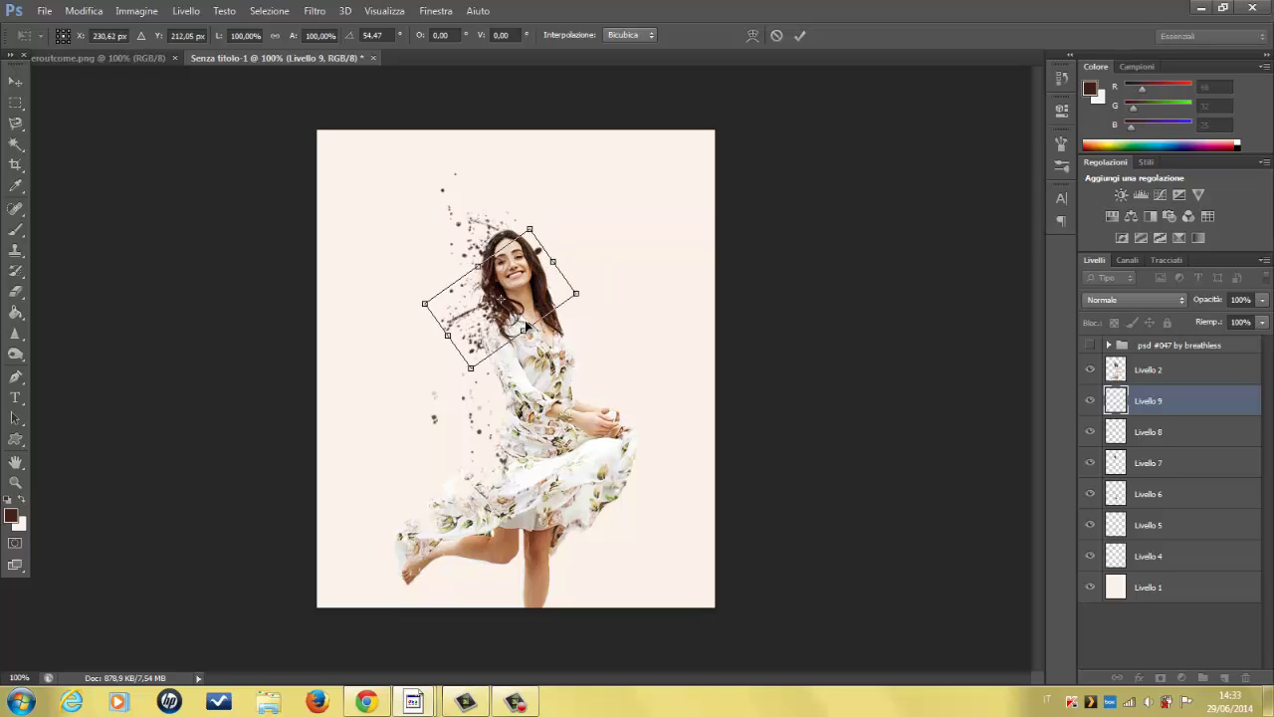
key("Return")
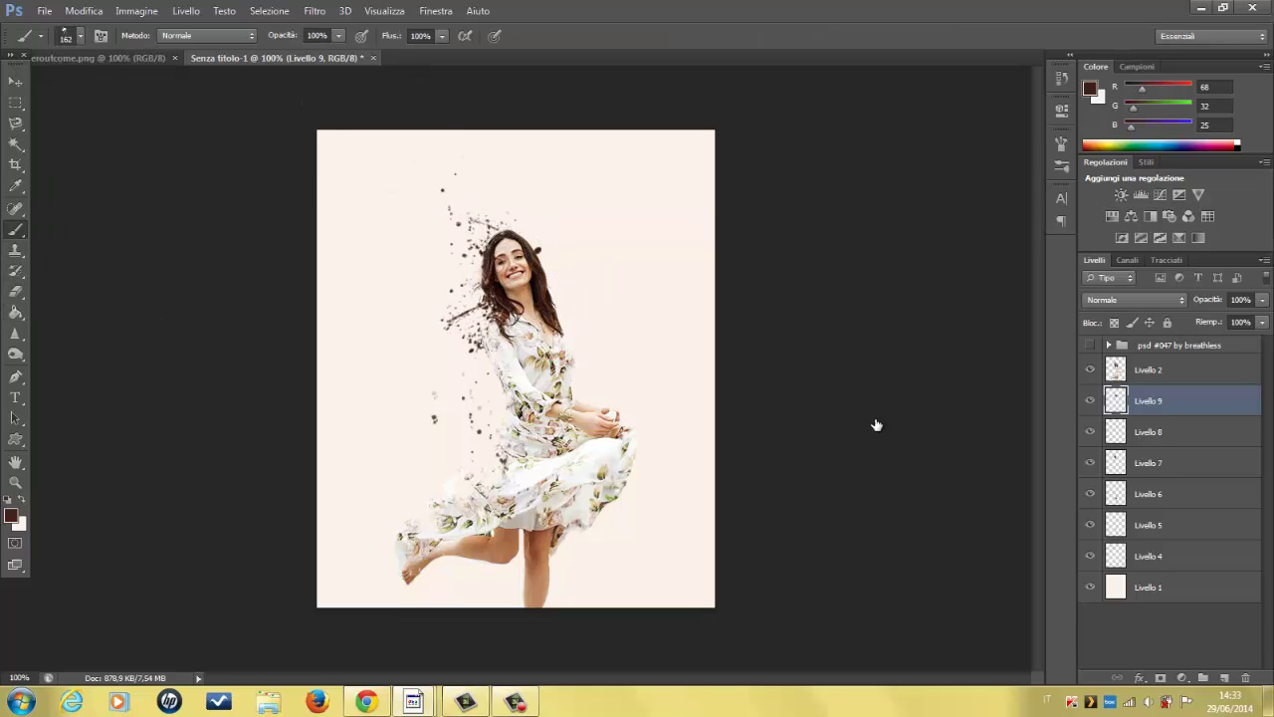
left_click(1171, 369)
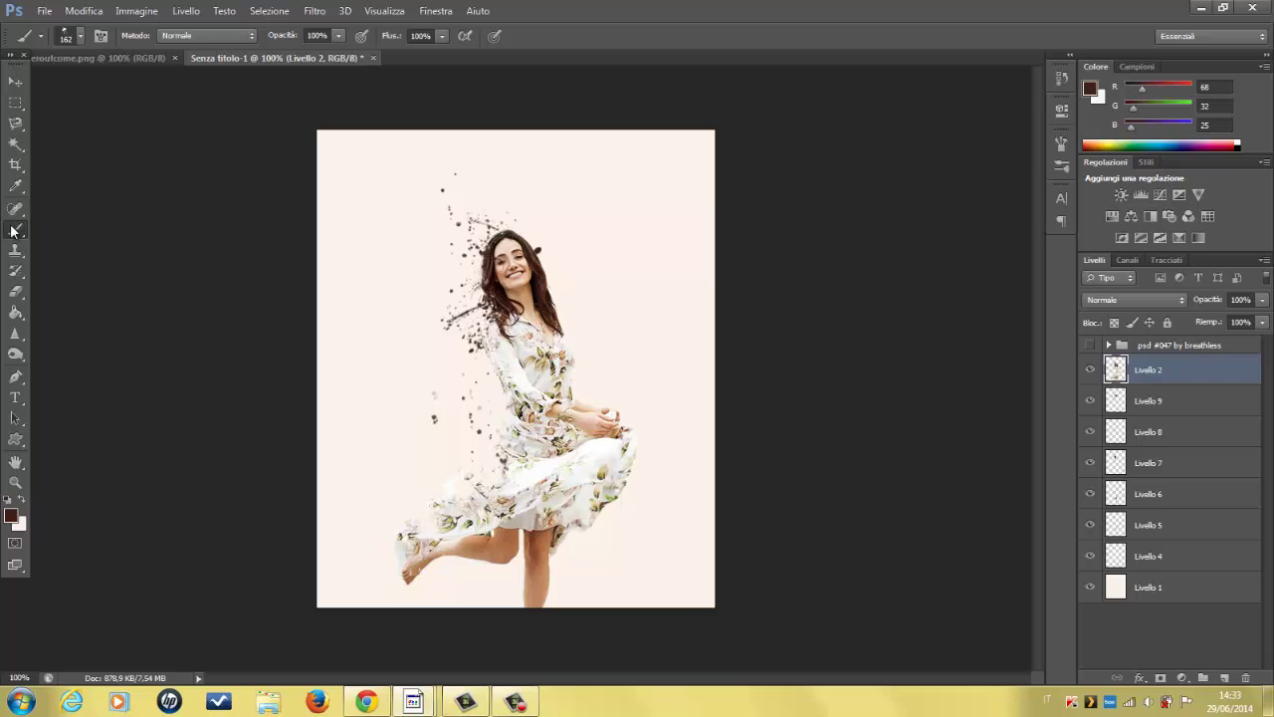
Set the eraser to the 2205 splatter tip at a smaller size for dabbing the hair edge
left_click(16, 290)
right_click(476, 314)
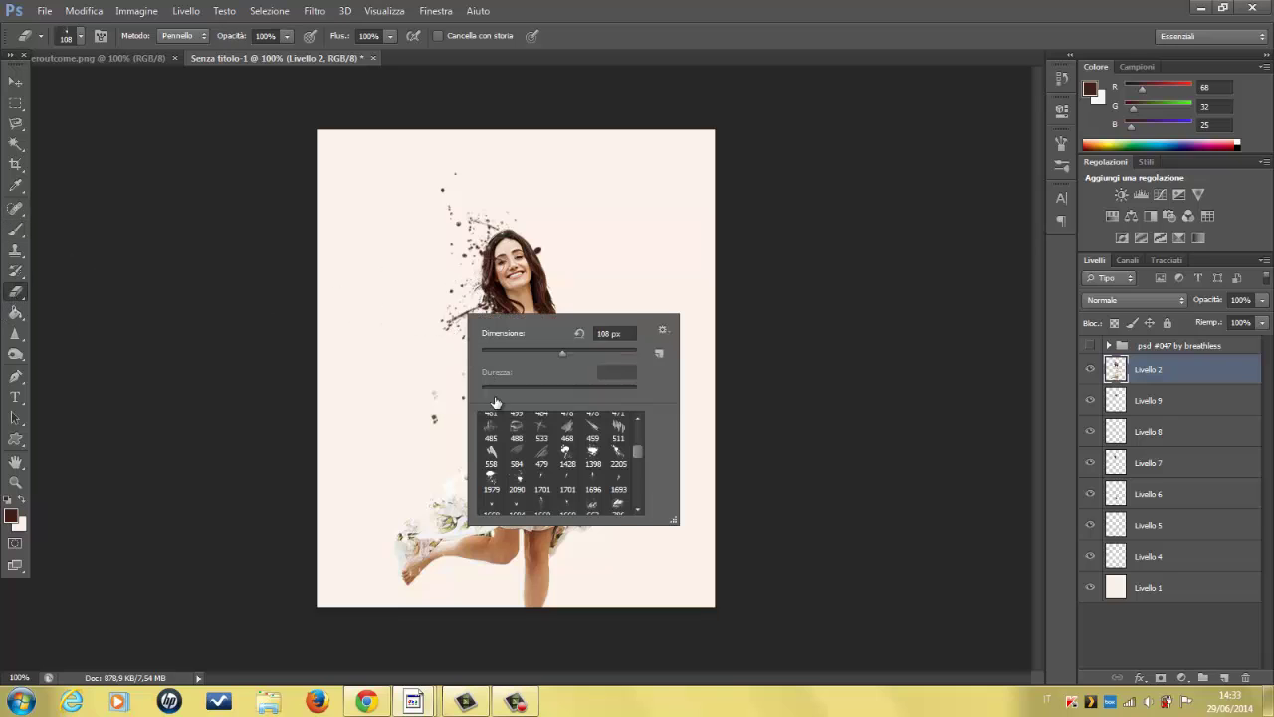
left_click(517, 486)
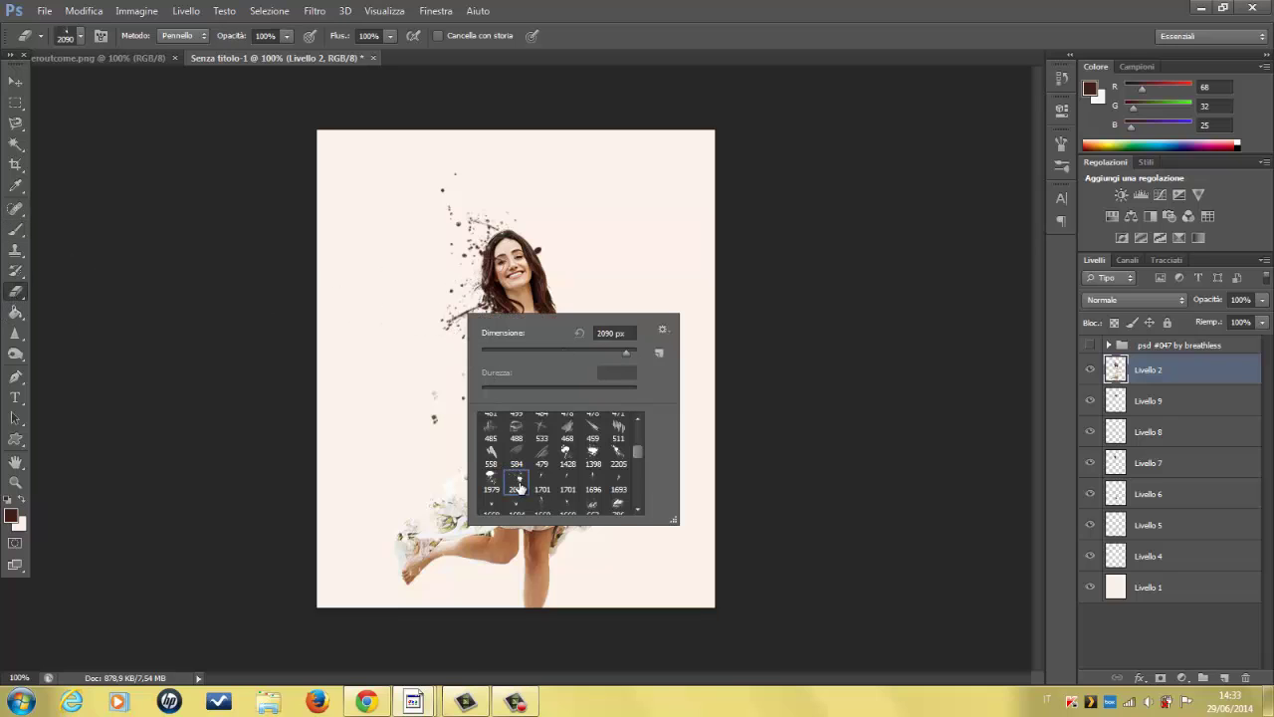
left_click(568, 455)
left_click(619, 456)
left_click_drag(627, 352, 584, 351)
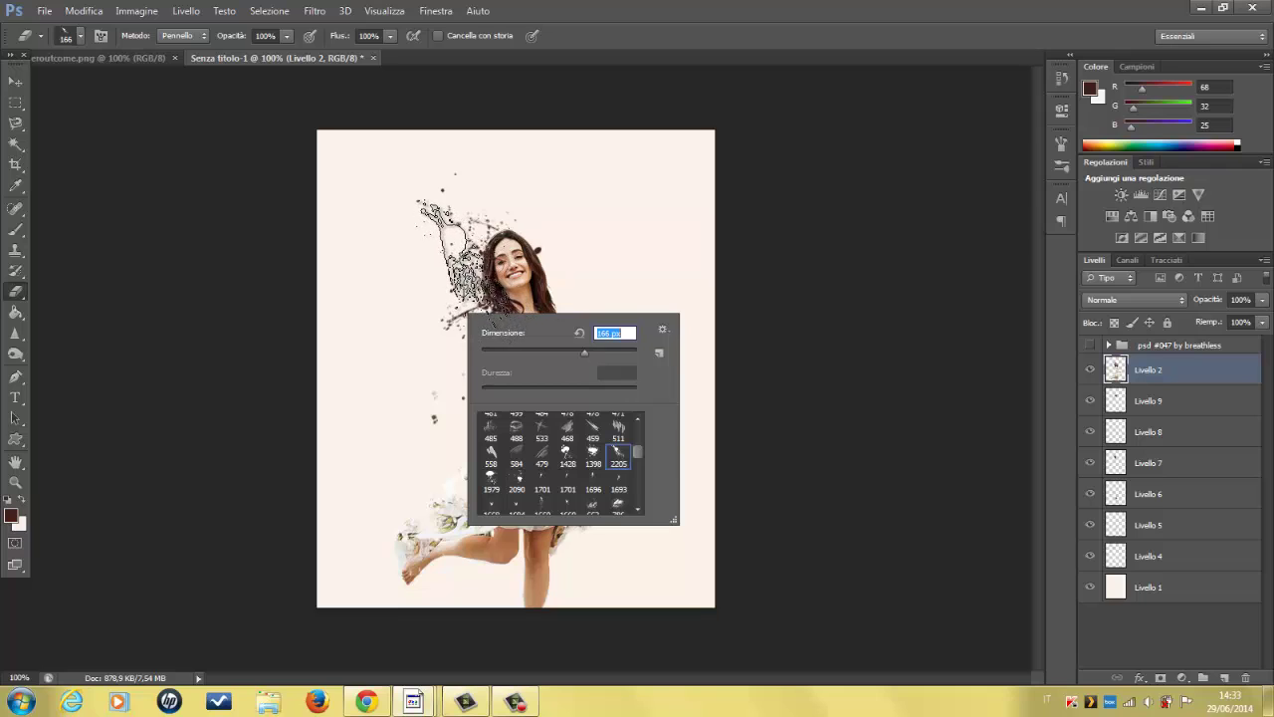
key("Return")
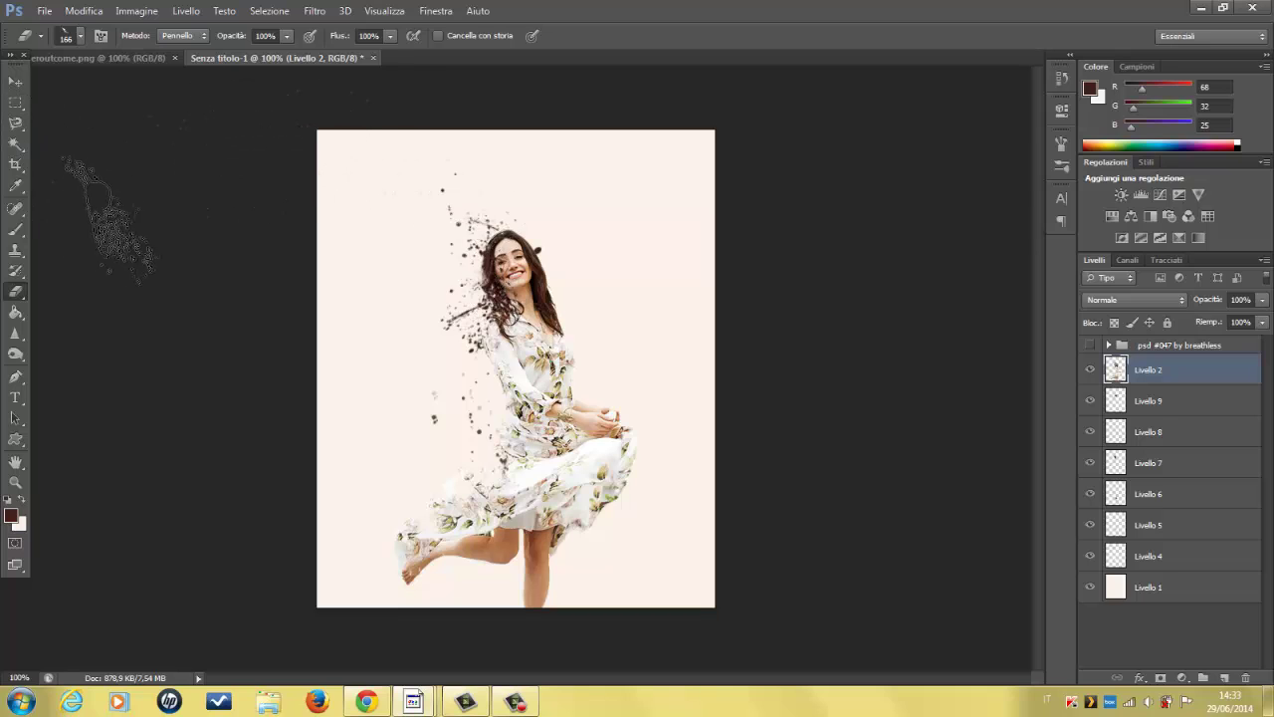
Undo and redo the last erase stroke, then set the eraser size to 170 px
left_click(110, 28)
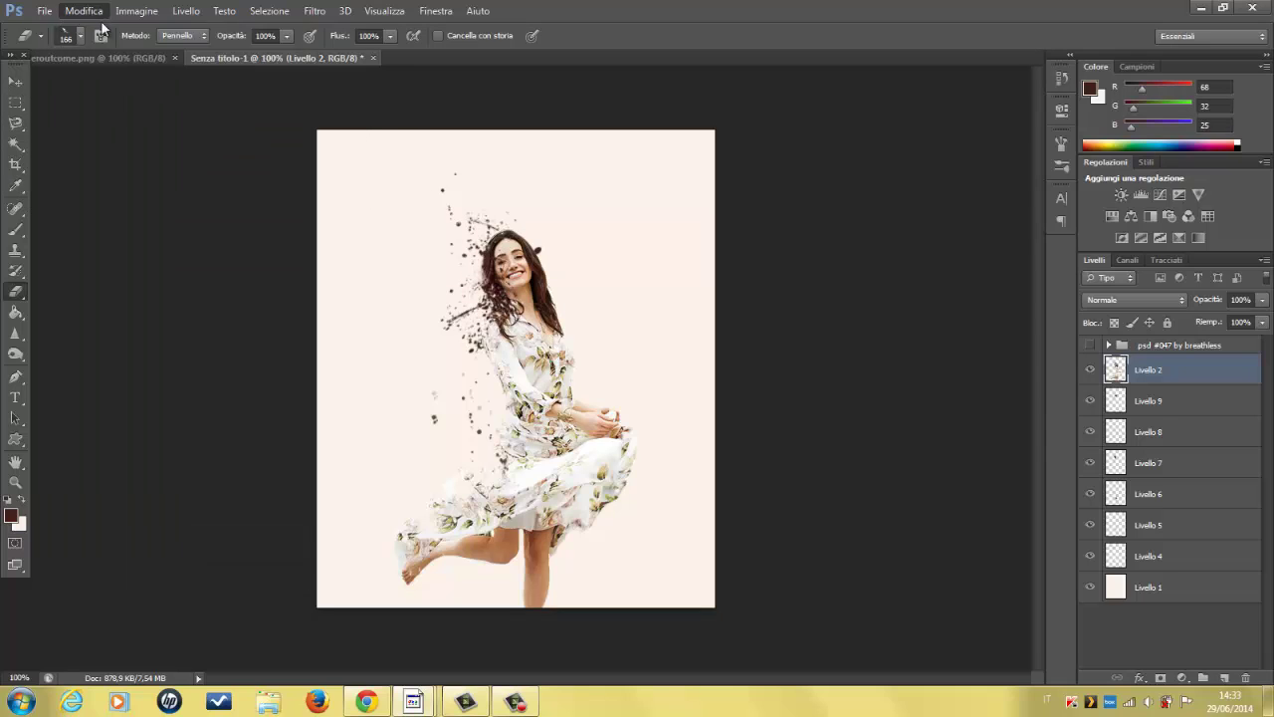
left_click(84, 10)
left_click(94, 43)
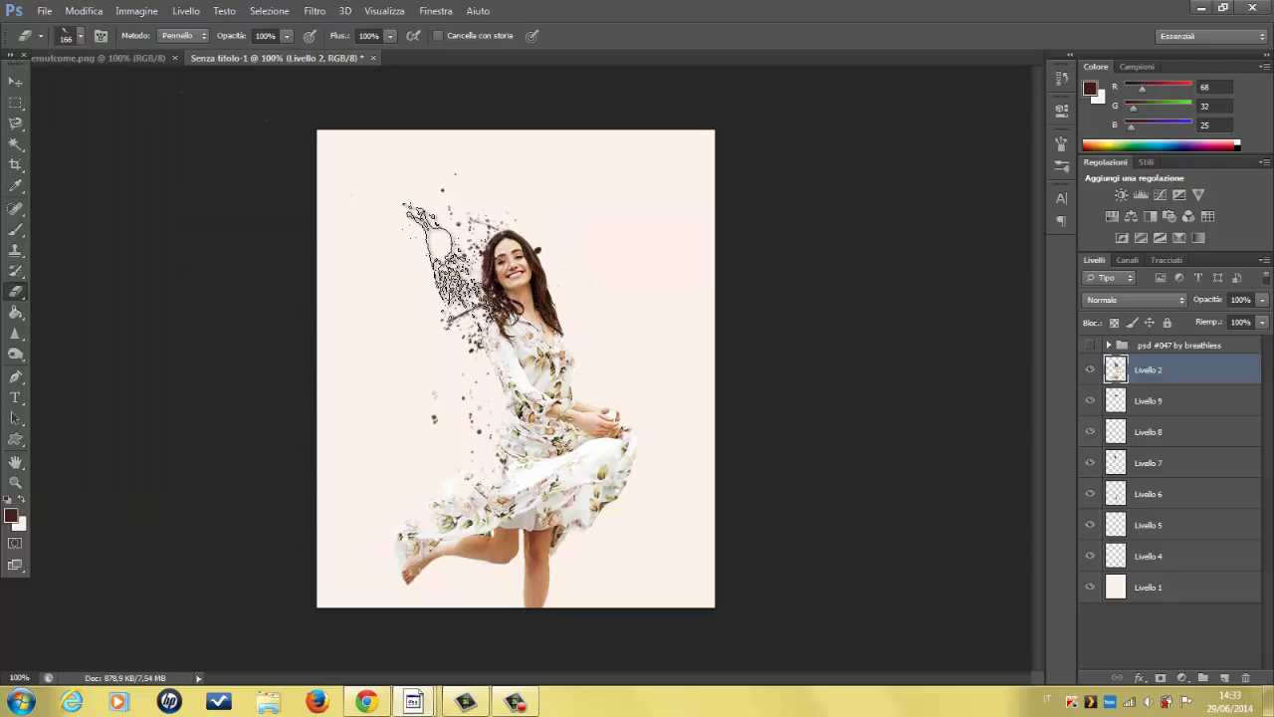
right_click(441, 288)
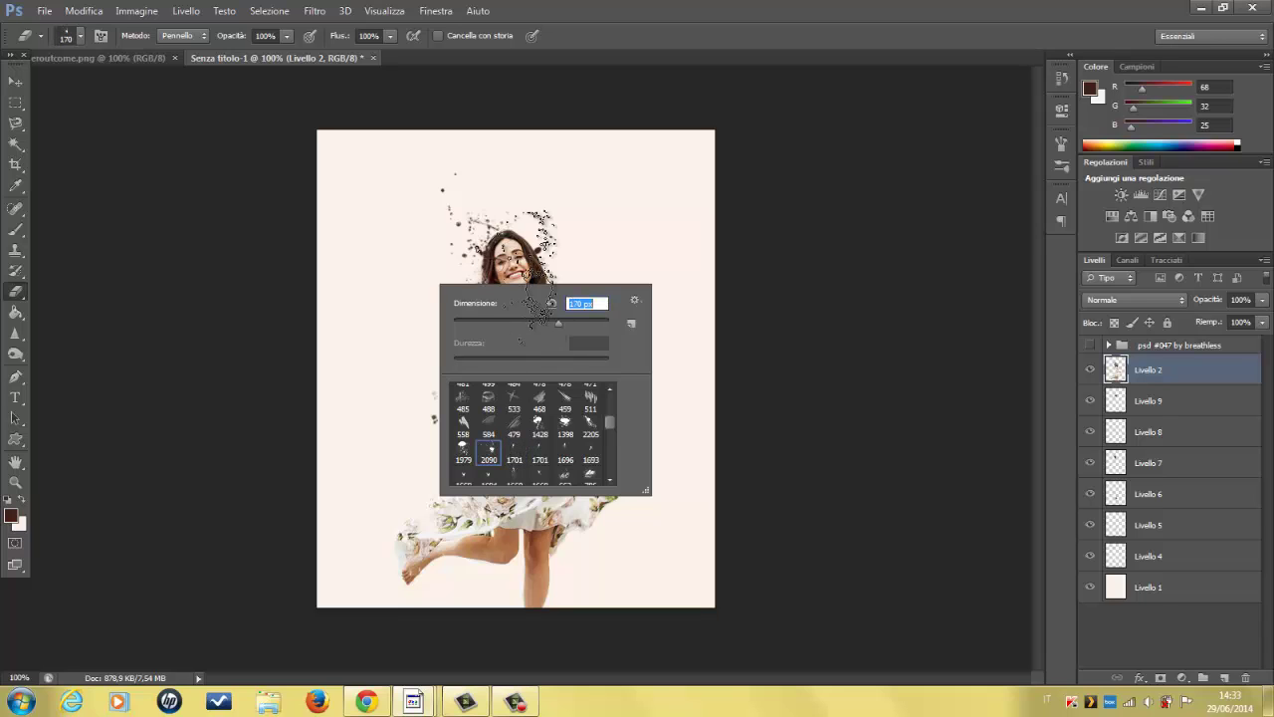
type("170")
key("Return")
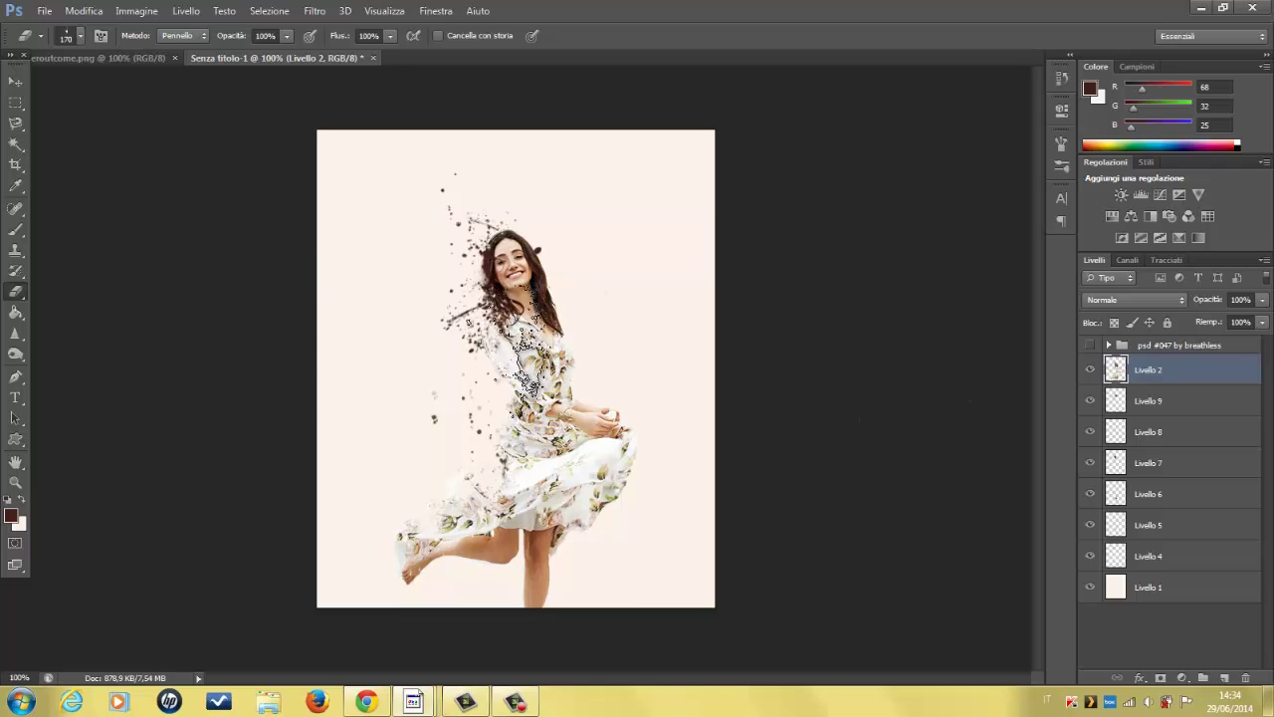
left_click(1214, 402)
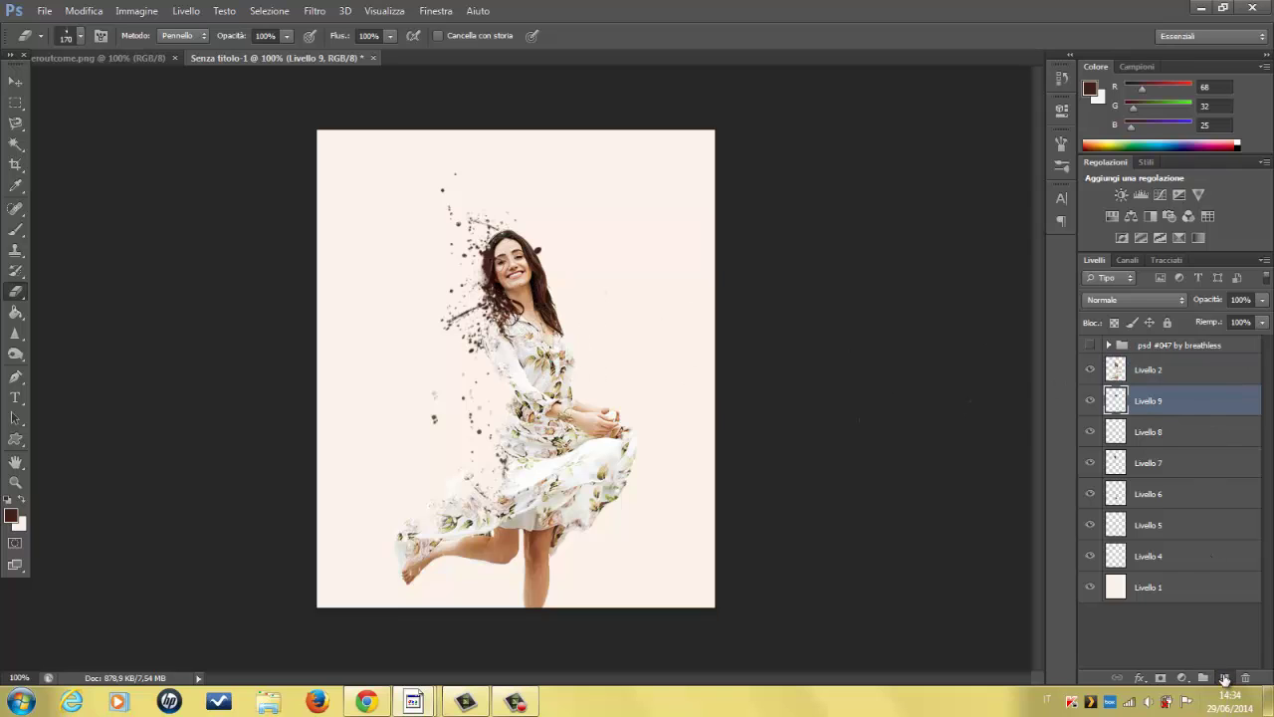
Add a new layer, set the foreground to peach #f1bf92, and compare against the reference artwork
left_click(1224, 678)
left_click(23, 499)
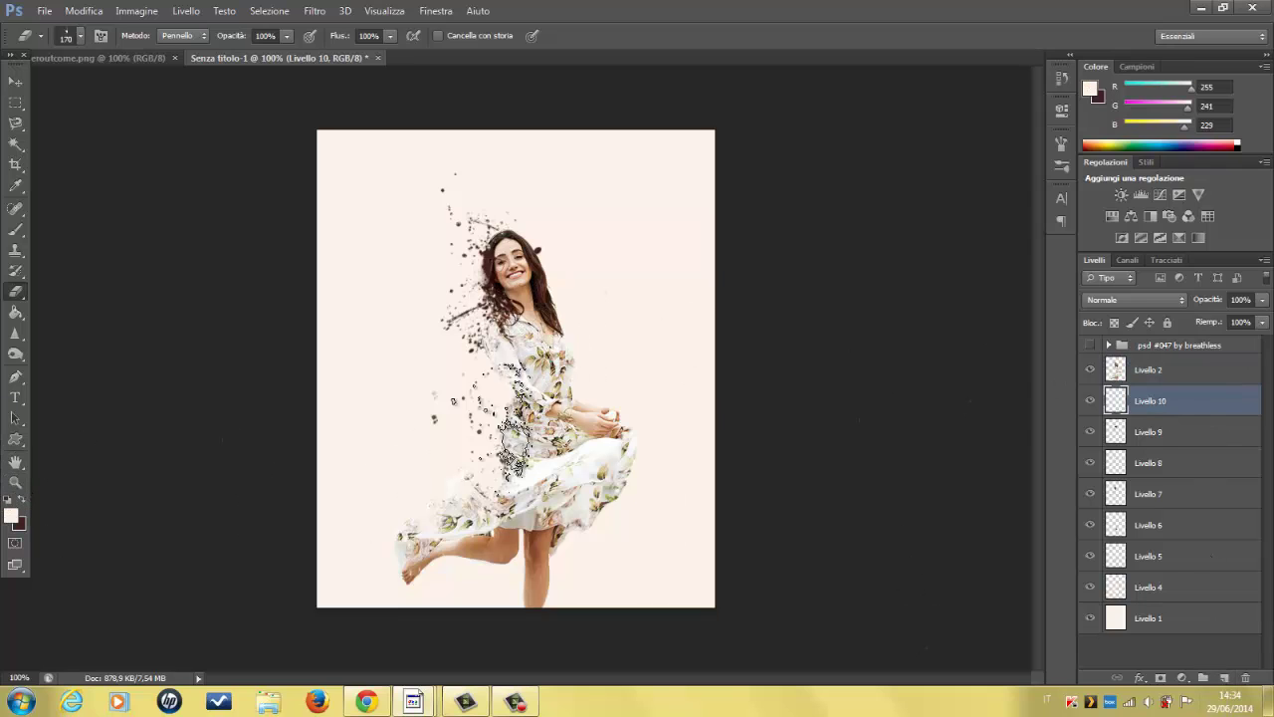
left_click(12, 517)
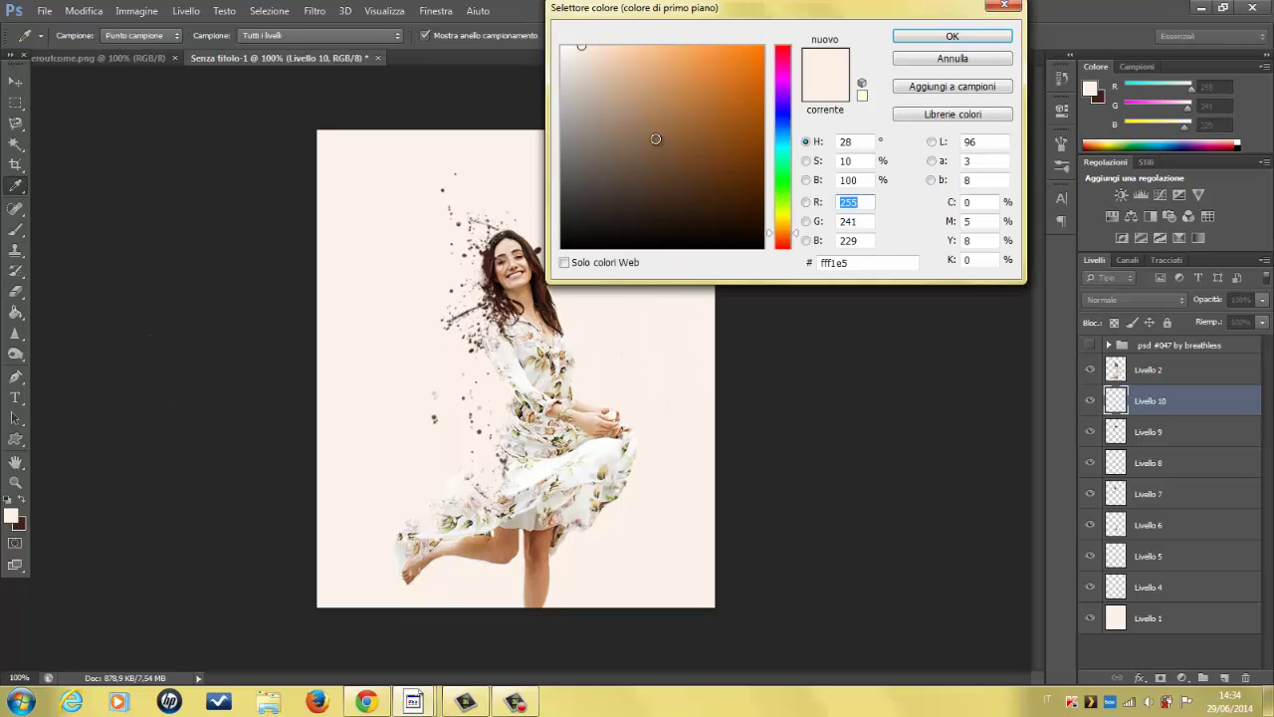
left_click_drag(641, 93, 640, 54)
left_click(951, 36)
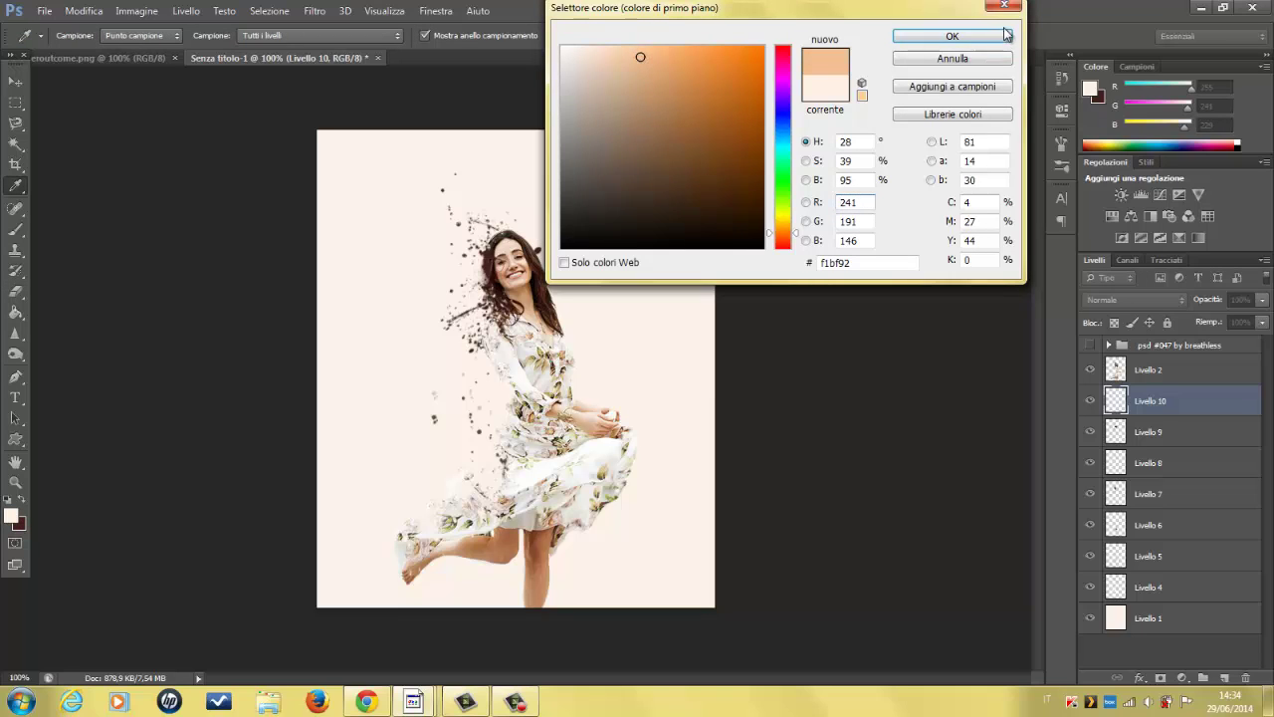
key("e")
left_click(15, 228)
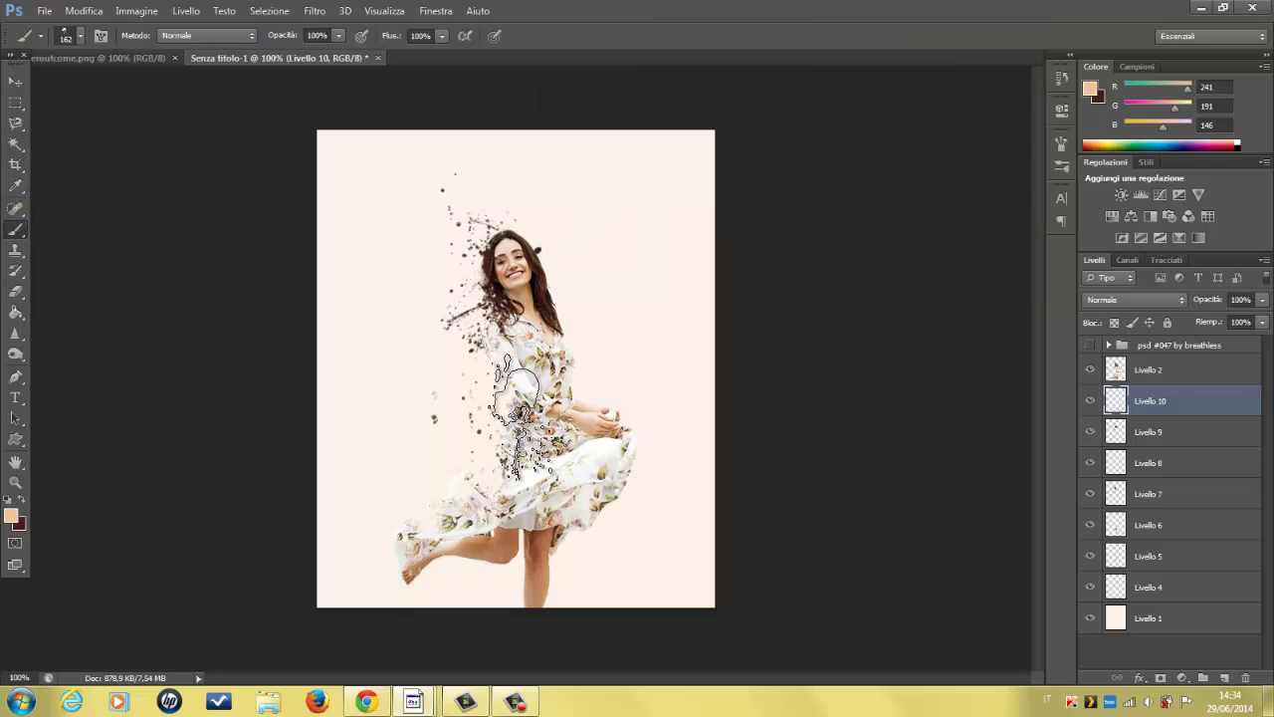
left_click(73, 57)
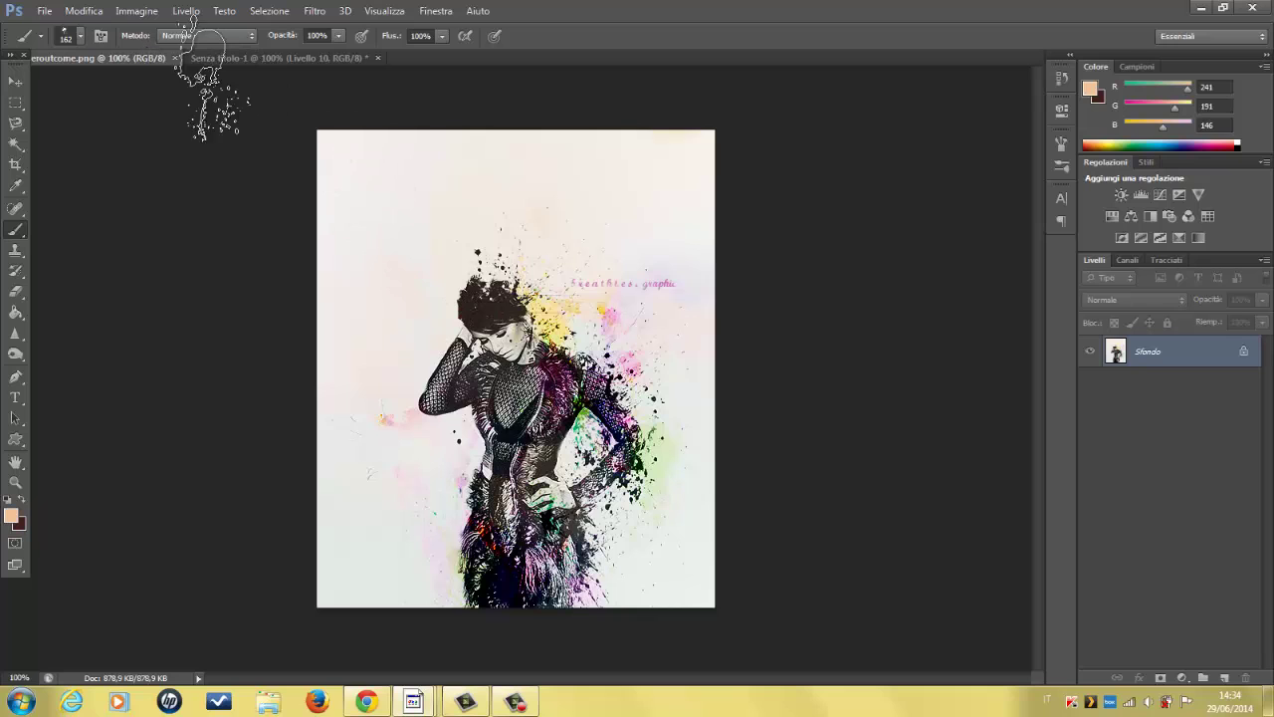
left_click(253, 57)
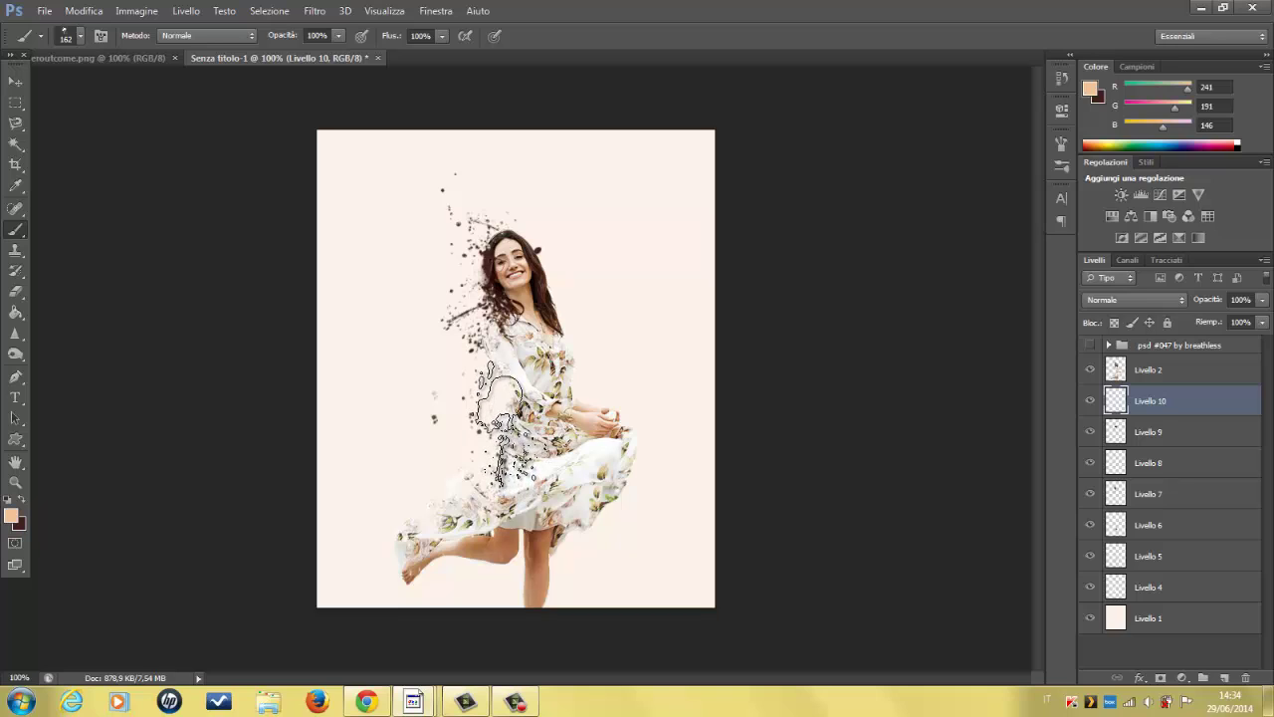
Stamp a 267 px peach splatter beside the dress's left side, rotated about 130° and shifted lower
right_click(509, 428)
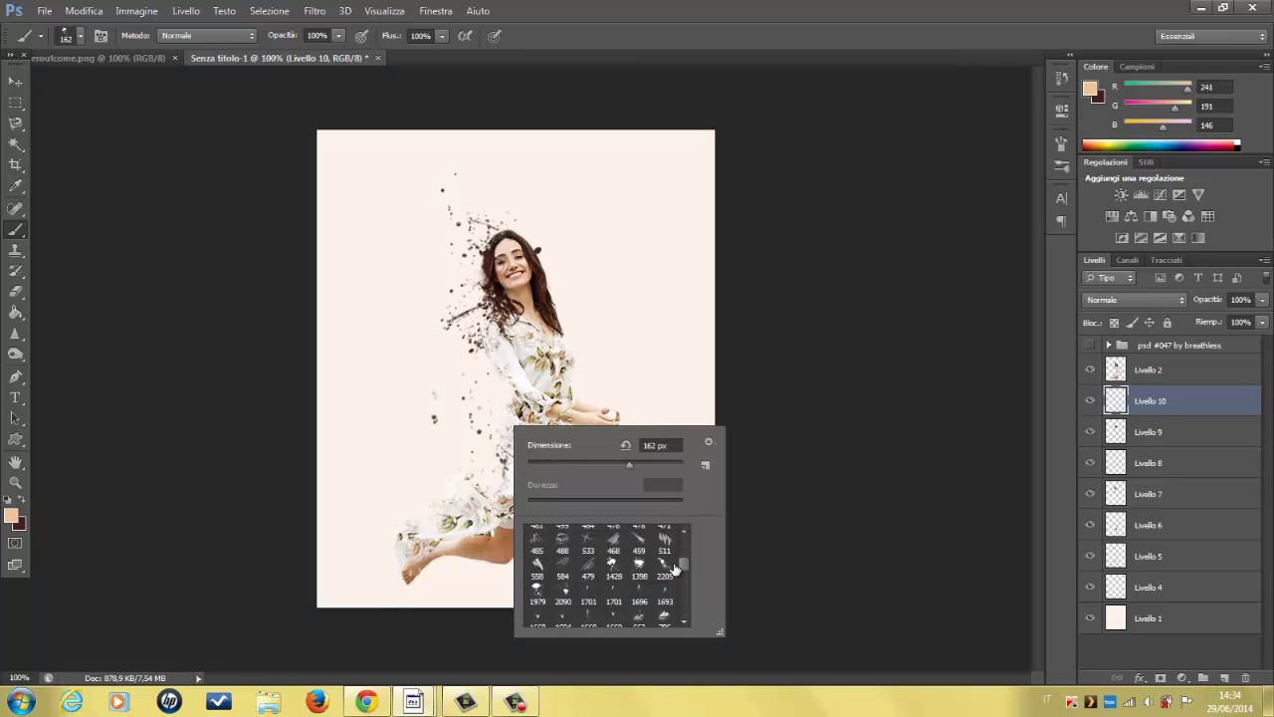
left_click(649, 463)
left_click(499, 408)
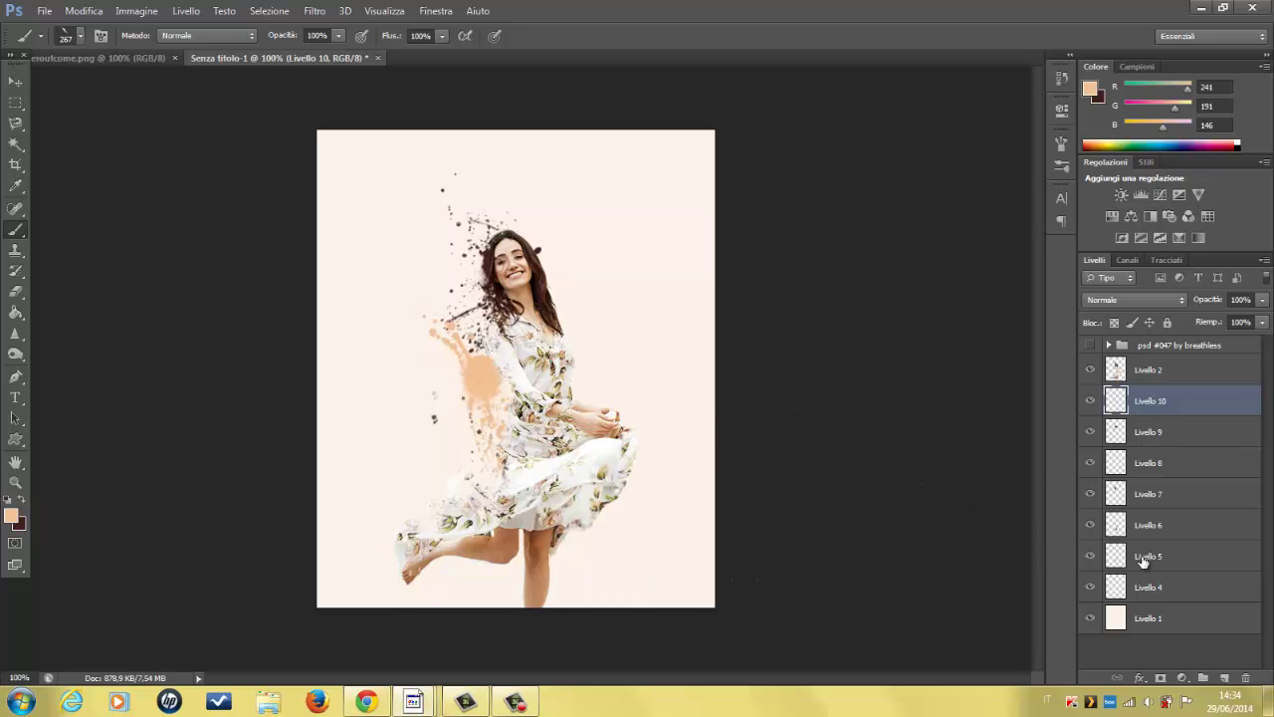
key("ctrl+t")
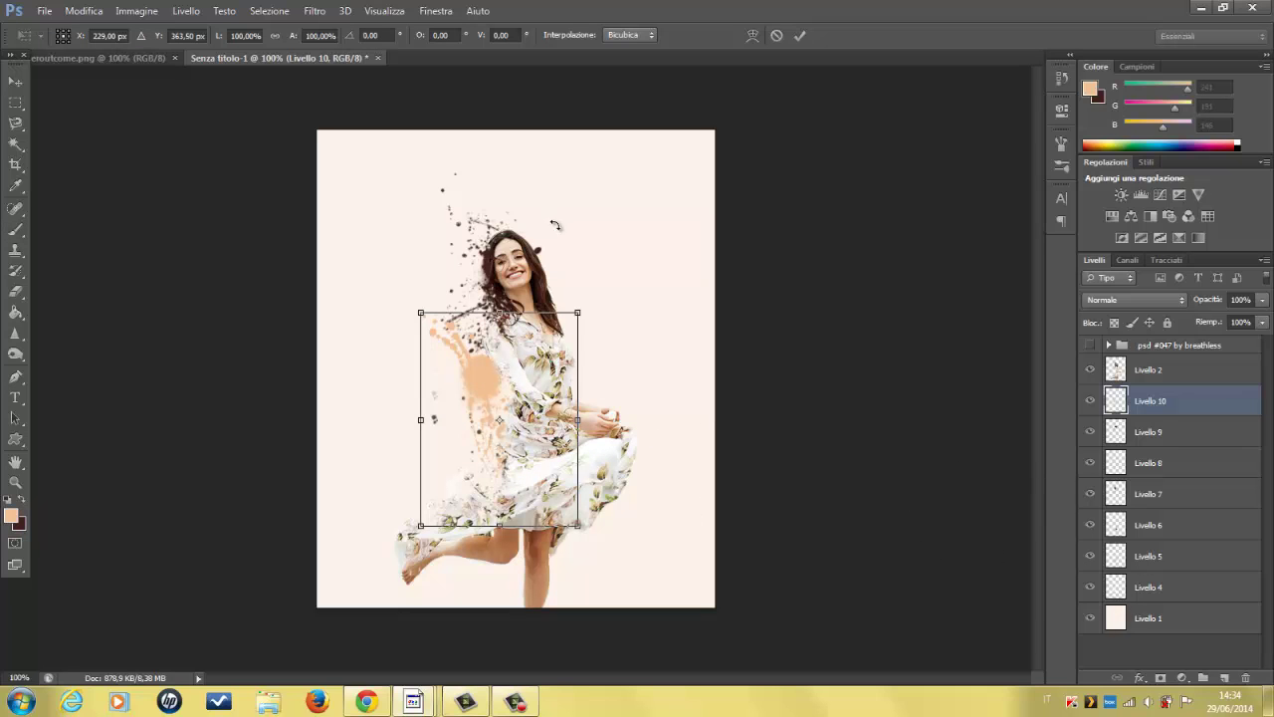
left_click_drag(555, 225, 660, 603)
mouse_move(524, 472)
left_mouse_down()
mouse_move(525, 492)
mouse_move(549, 494)
left_mouse_up()
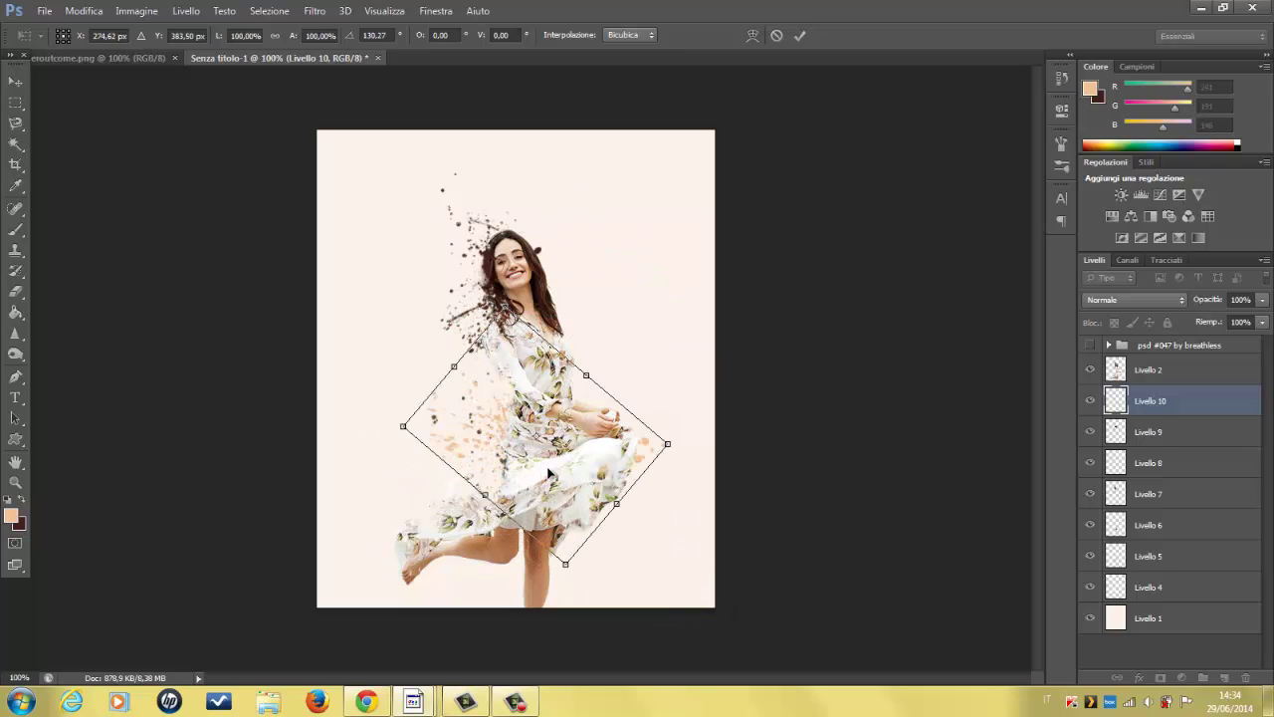
key("Return")
Switch to the Eraser and bring up the foreground colour chooser
key("b")
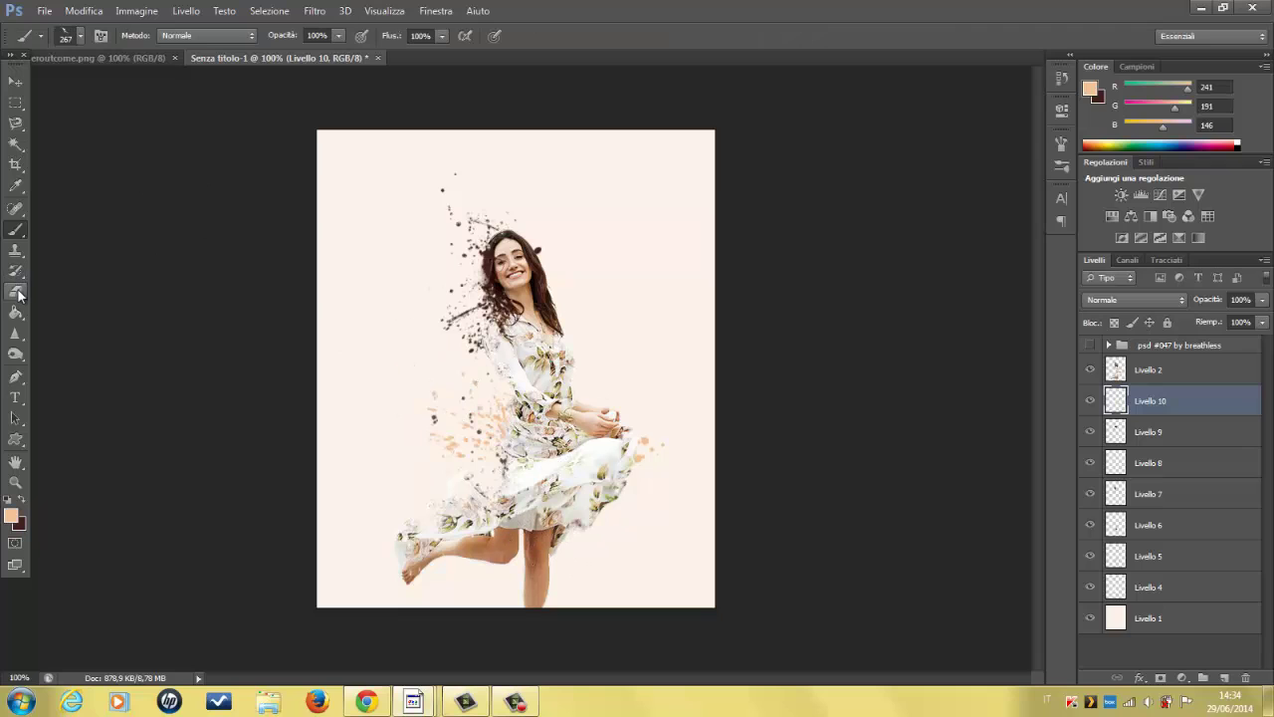
left_click(17, 292)
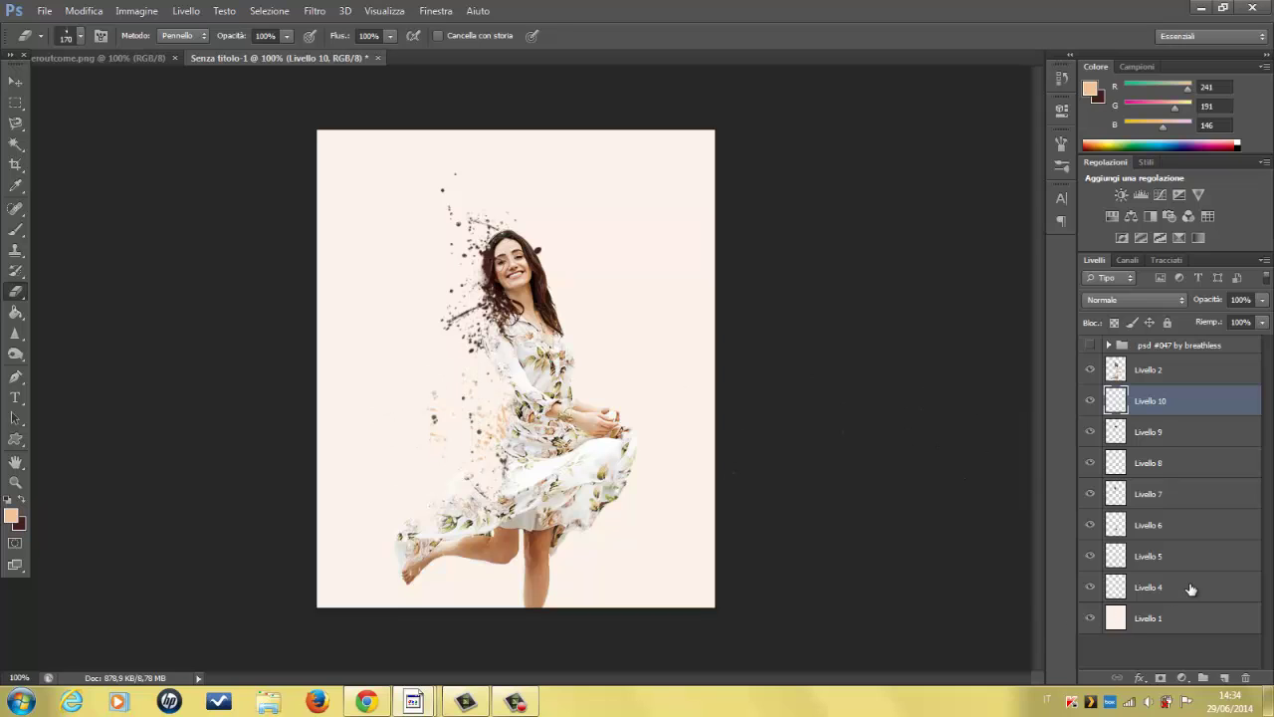
left_click(9, 516)
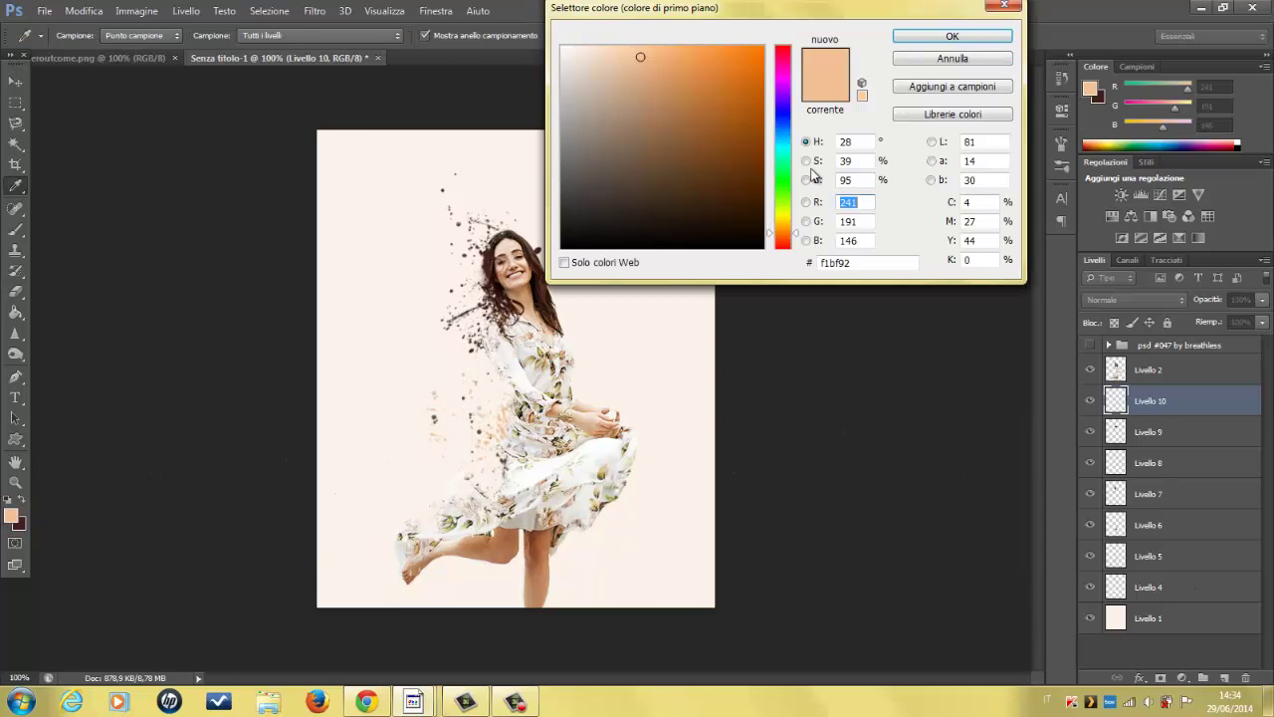
Set the foreground to light blue, add Livello 11, and shrink the brush to 193 px
left_click_drag(785, 140, 772, 134)
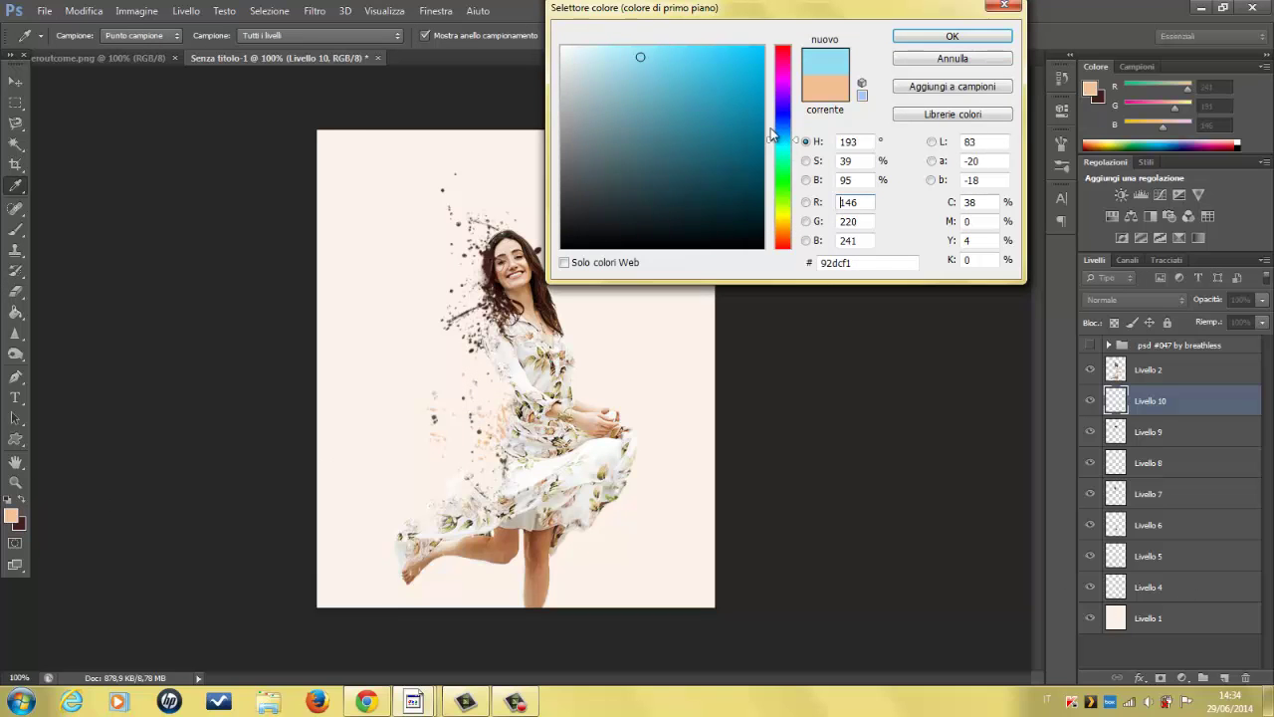
left_click(656, 67)
left_click(952, 36)
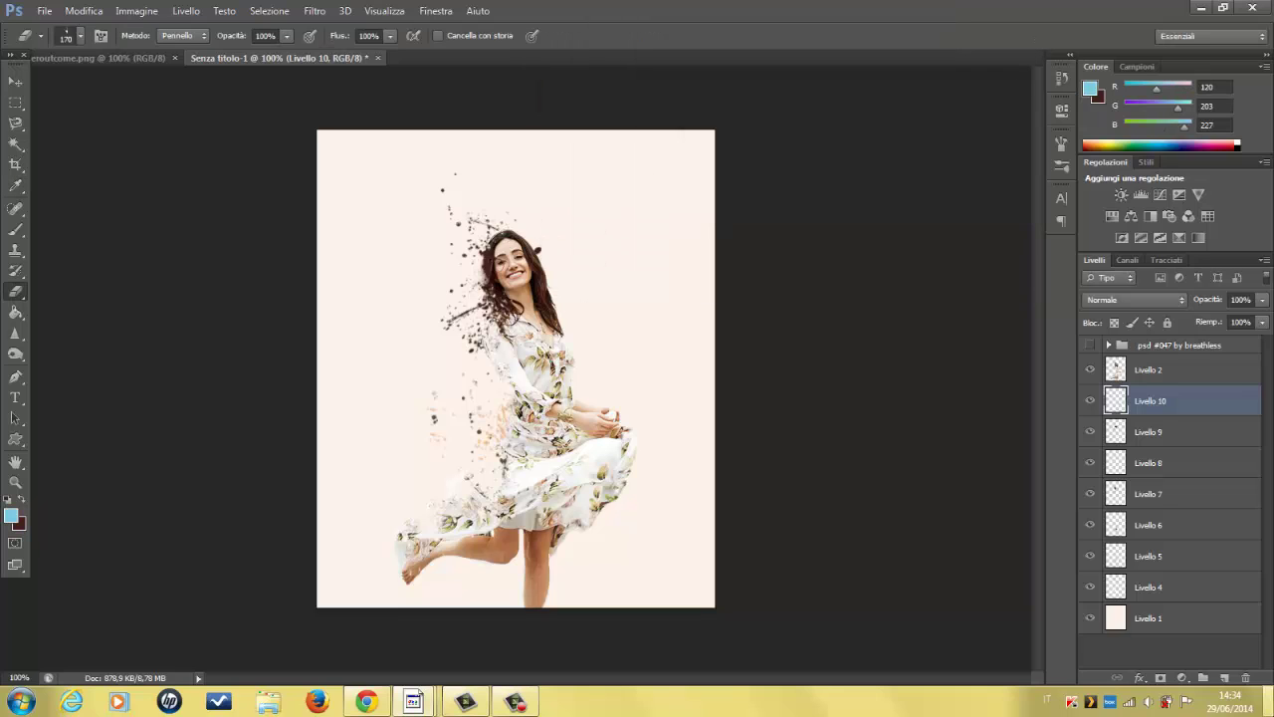
left_click(1220, 677)
right_click(609, 435)
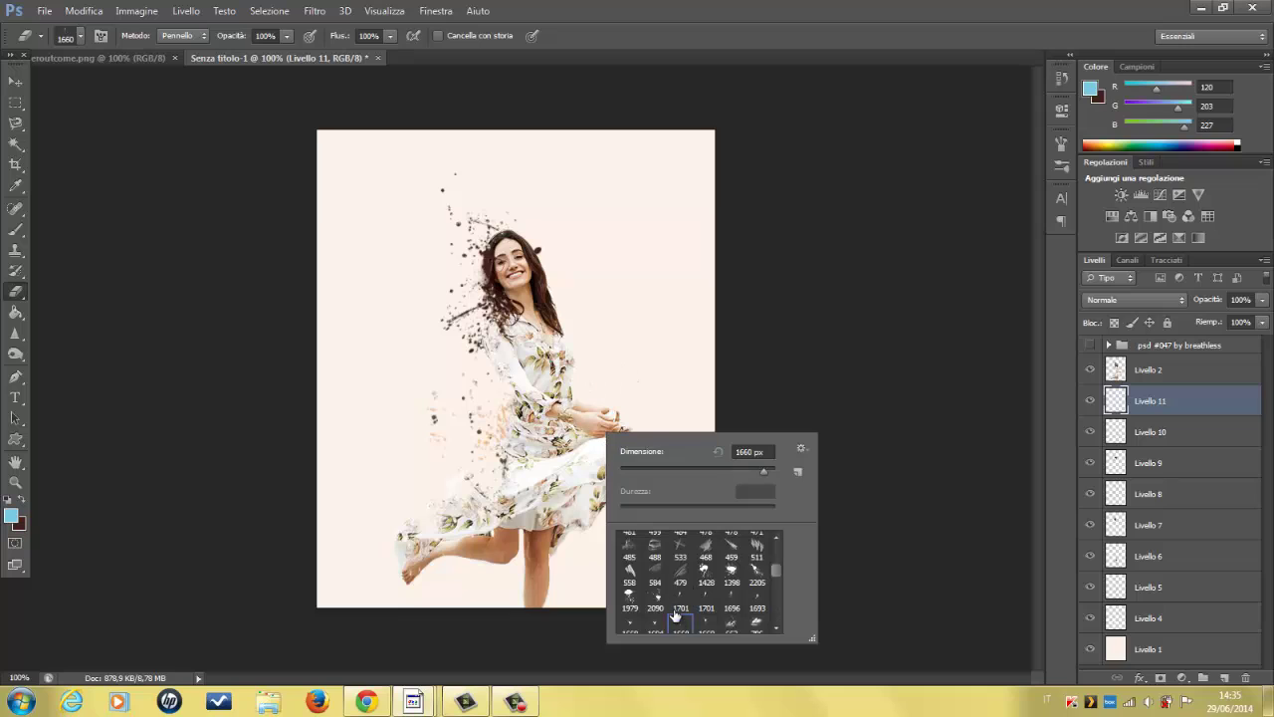
left_click(724, 471)
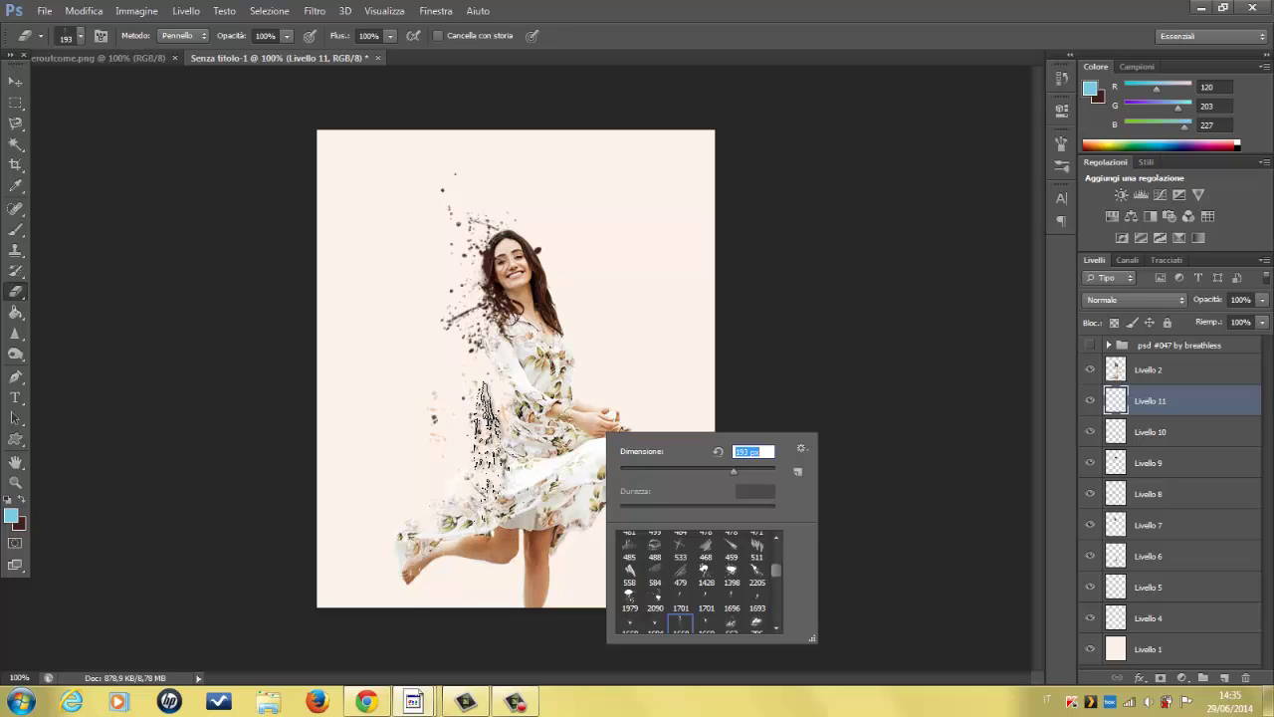
key("Return")
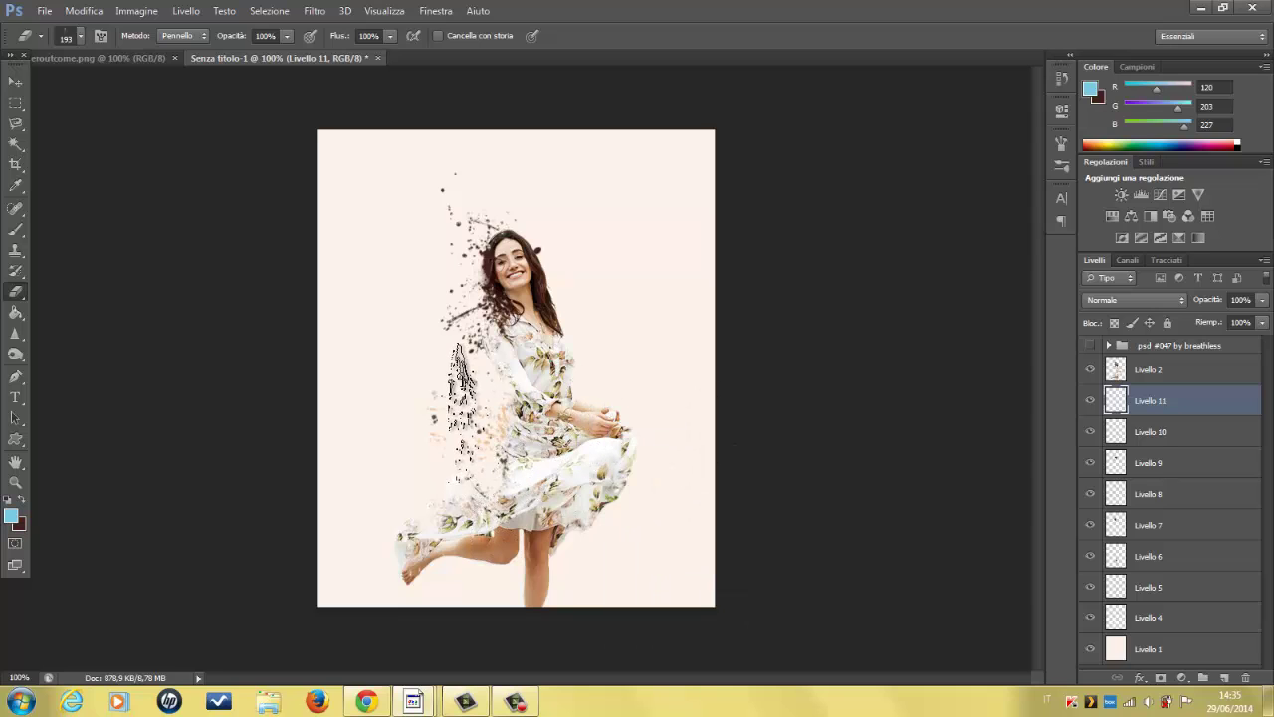
Switch from Brush back to Eraser and select the Livello 2 photo layer
left_click(17, 231)
right_click(504, 401)
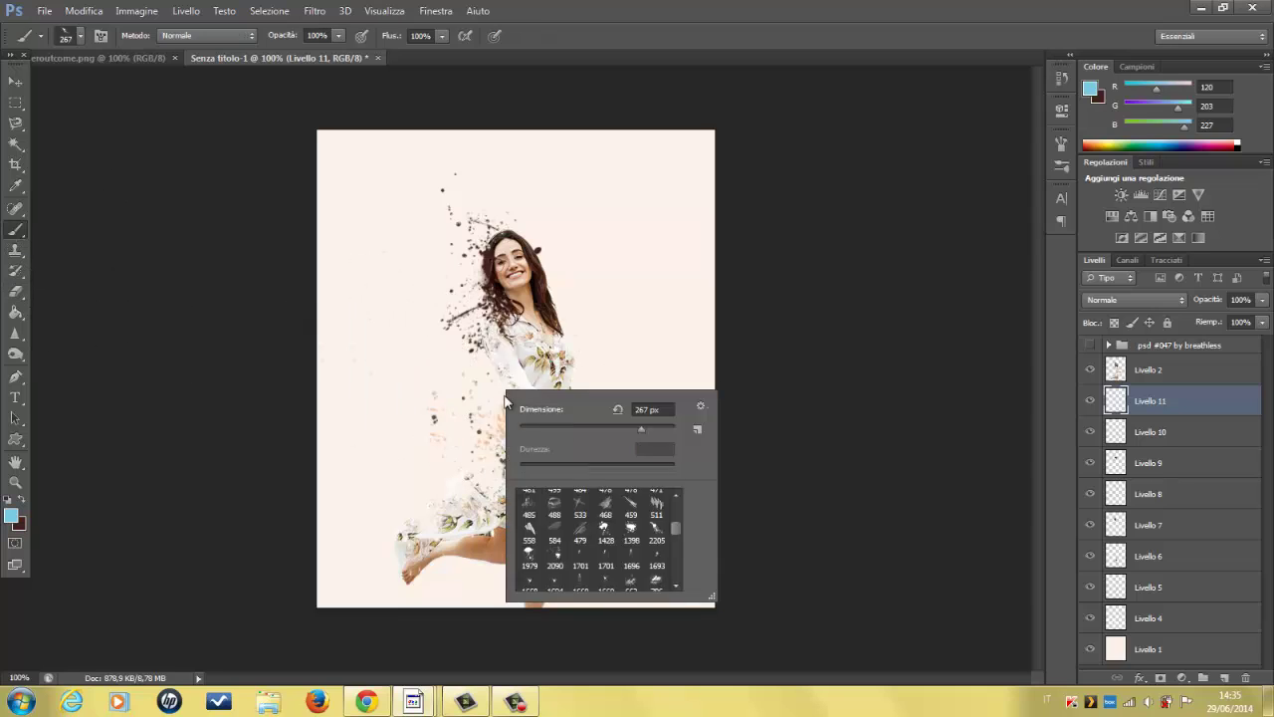
left_click(16, 291)
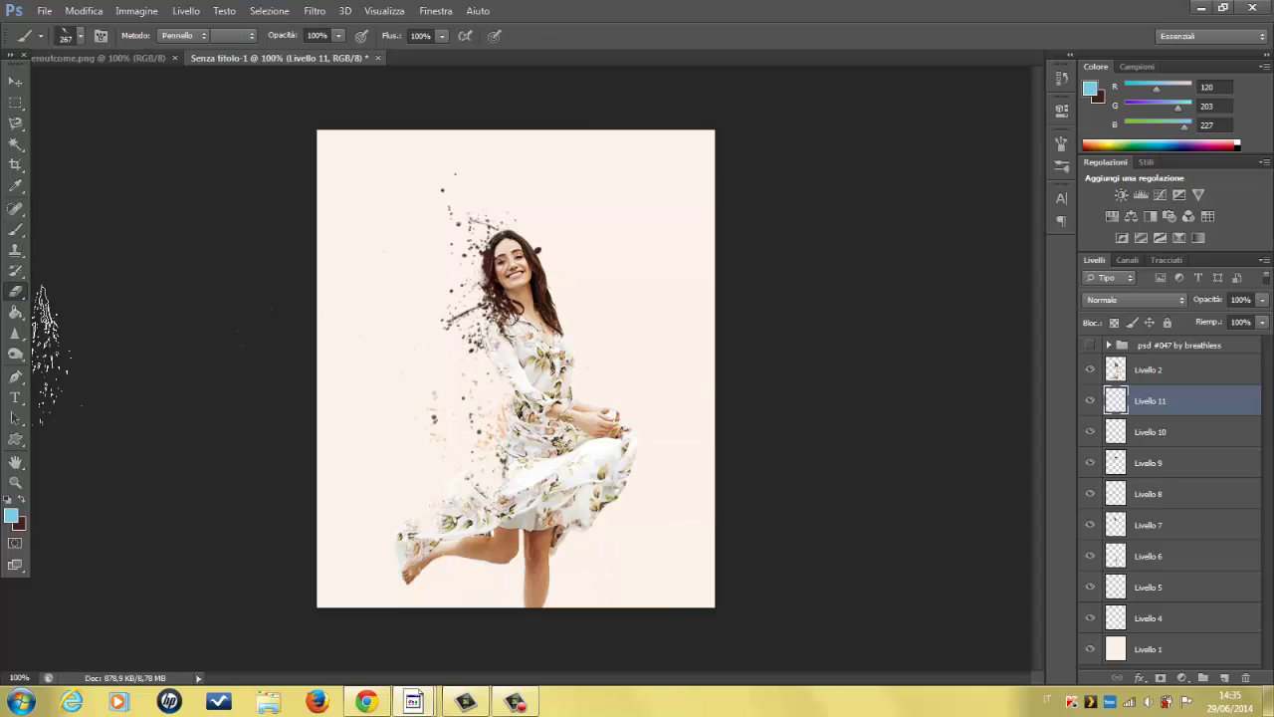
left_click(1165, 372)
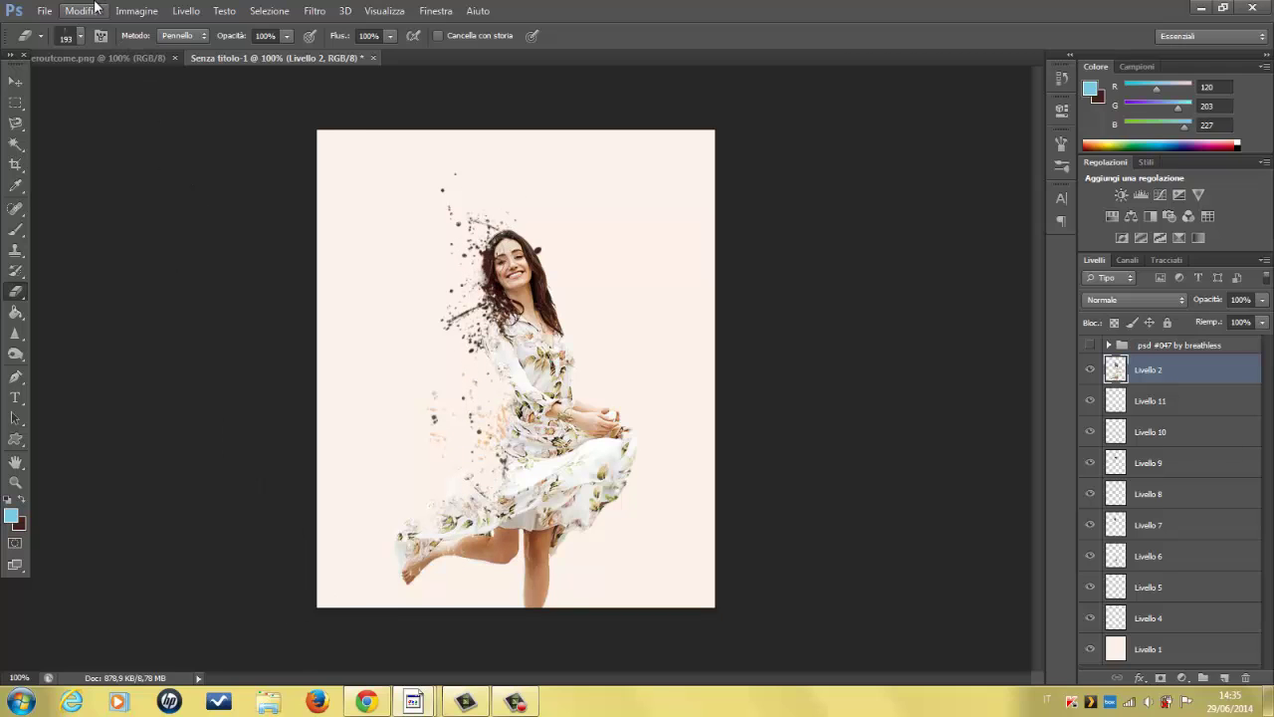
Step back through six particle edits, then make Livello 11 the active layer
left_click(94, 10)
left_click(92, 24)
left_click(87, 10)
left_click(99, 55)
left_click(85, 9)
left_click(78, 57)
left_click(1178, 398)
Add Livello 12 and set a particle brush to 97 px
left_click(1223, 677)
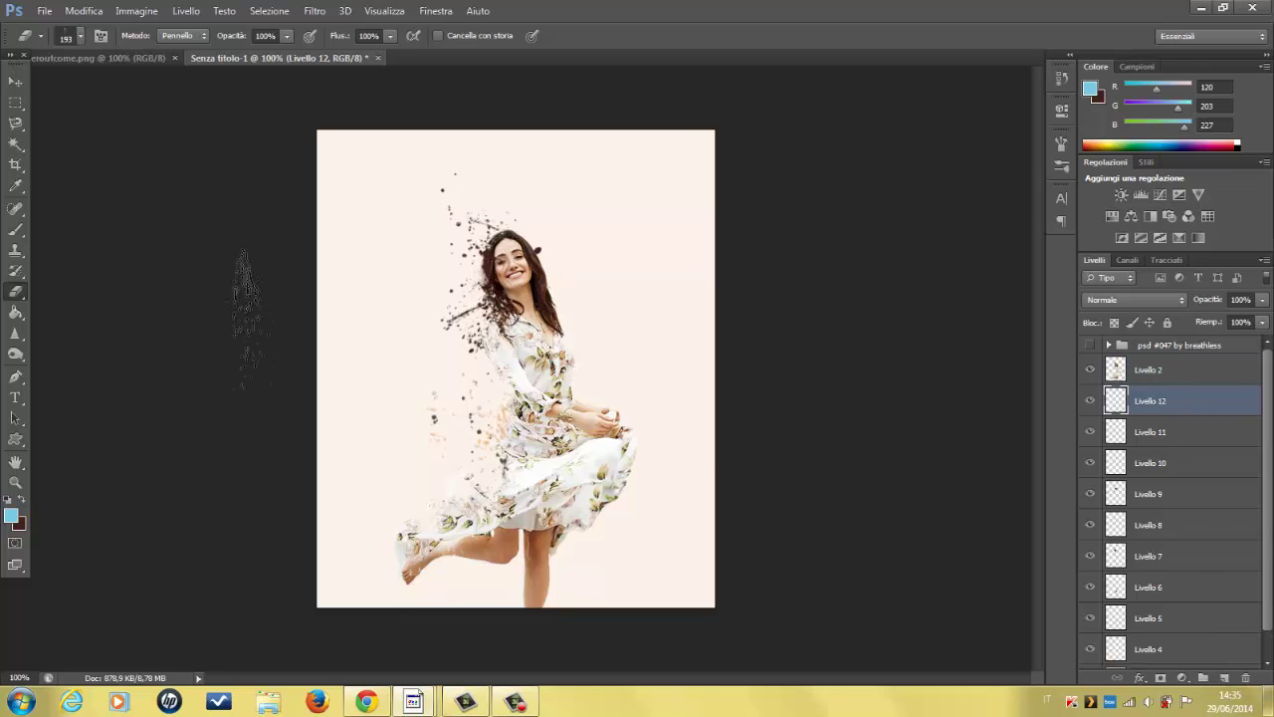
left_click(8, 227)
right_click(557, 360)
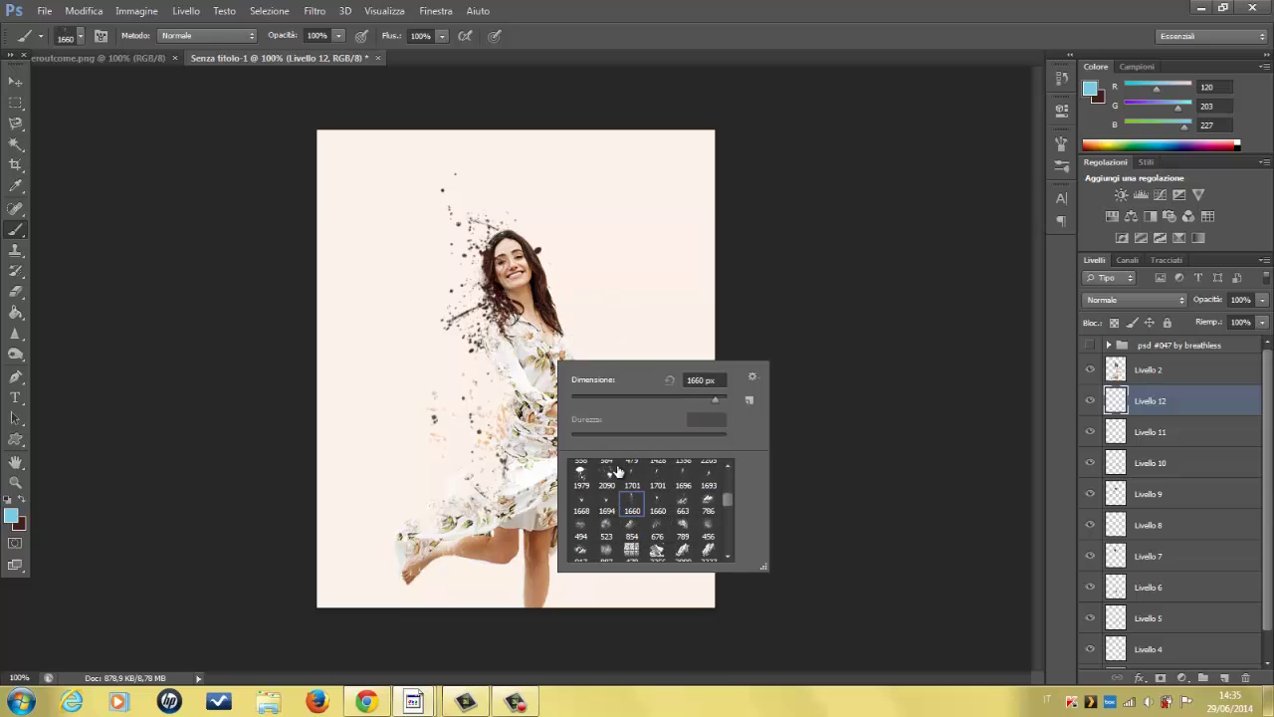
left_click(646, 398)
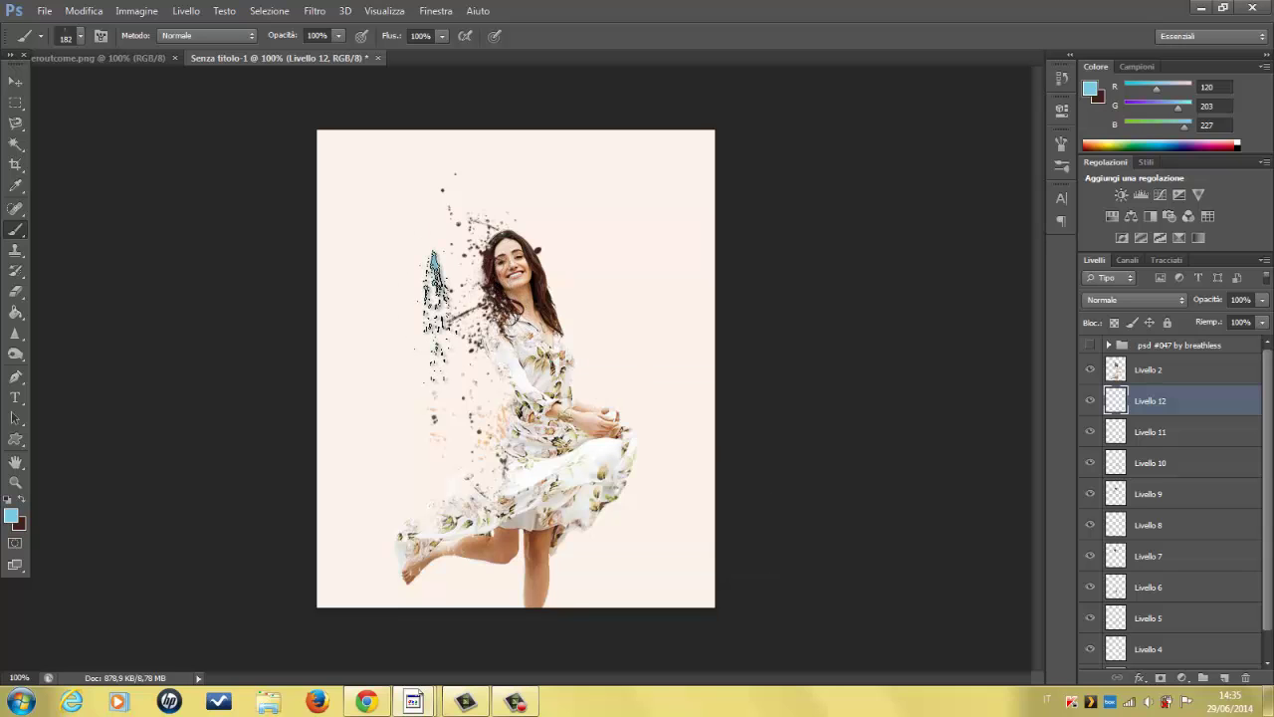
Rotate the particle stroke to about 127° and move it over the dress
key("ctrl+t")
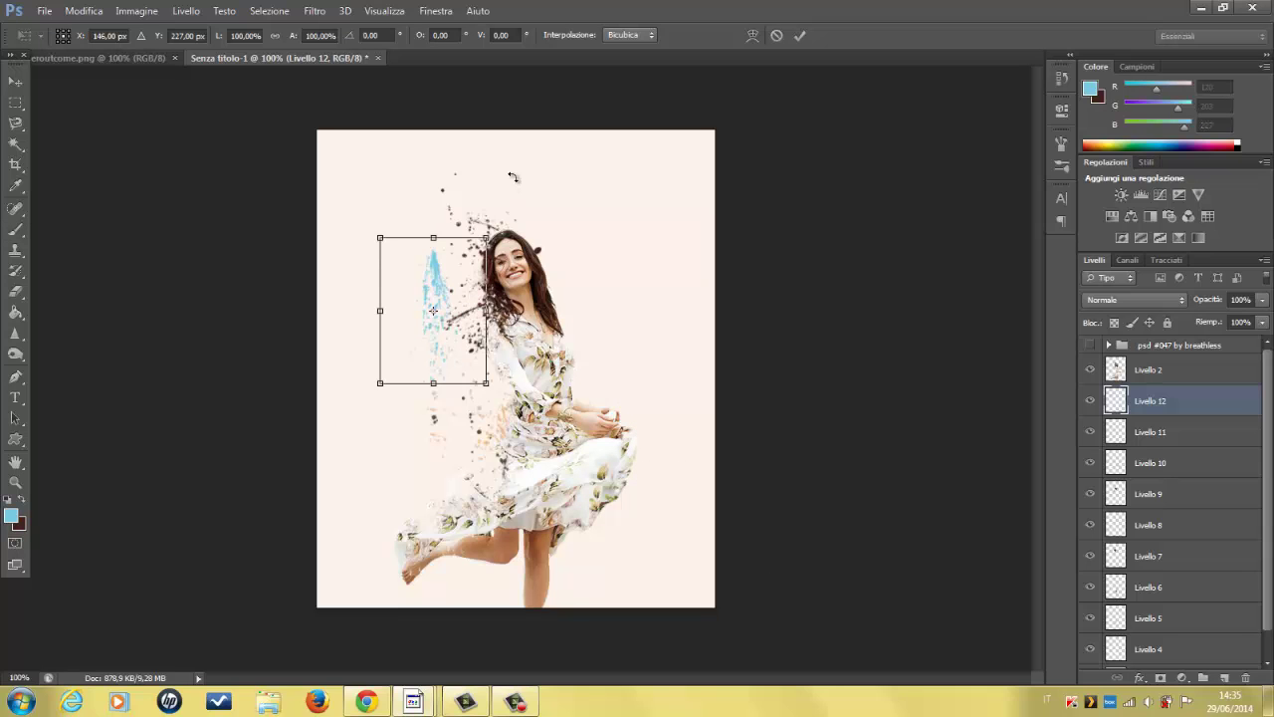
left_click_drag(514, 179, 552, 328)
left_click_drag(432, 312, 486, 458)
mouse_move(562, 493)
left_mouse_down()
mouse_move(449, 356)
mouse_move(545, 433)
left_mouse_up()
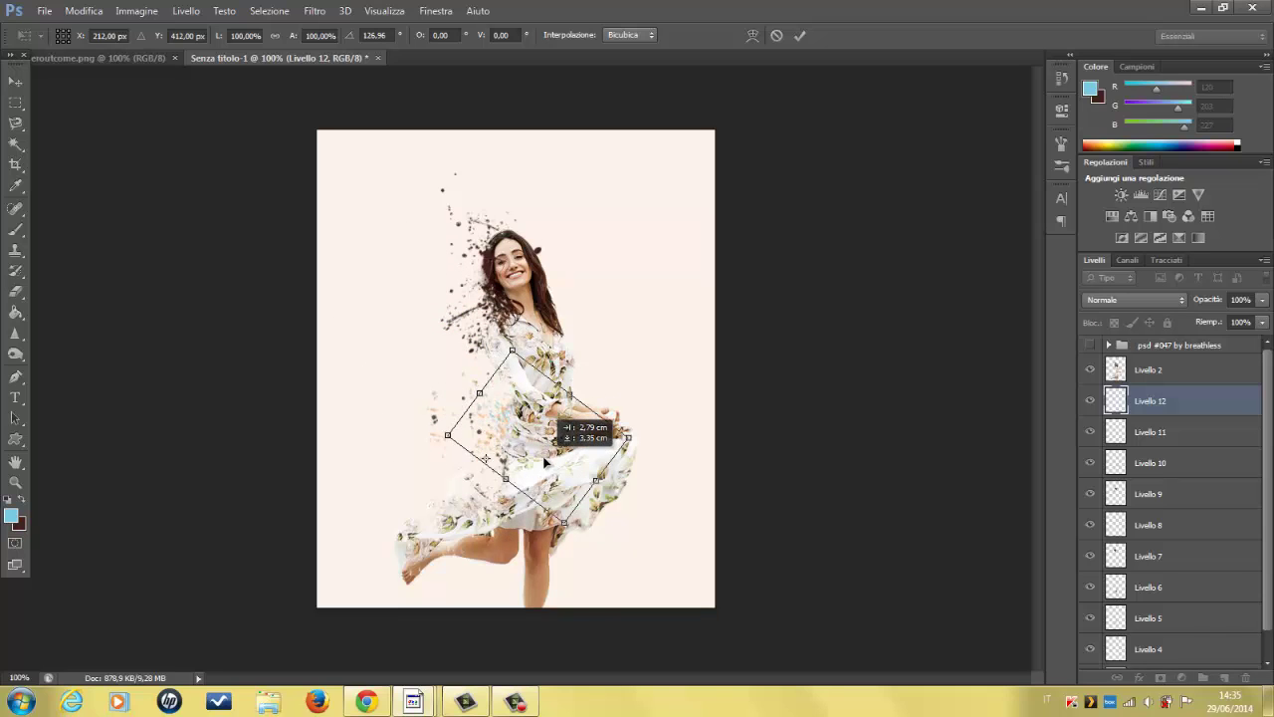
key("Return")
Undo a stray dark speckle stroke left of the dress and set the brush to 370 px
key("b")
left_click_drag(378, 294, 382, 413)
key("ctrl+z")
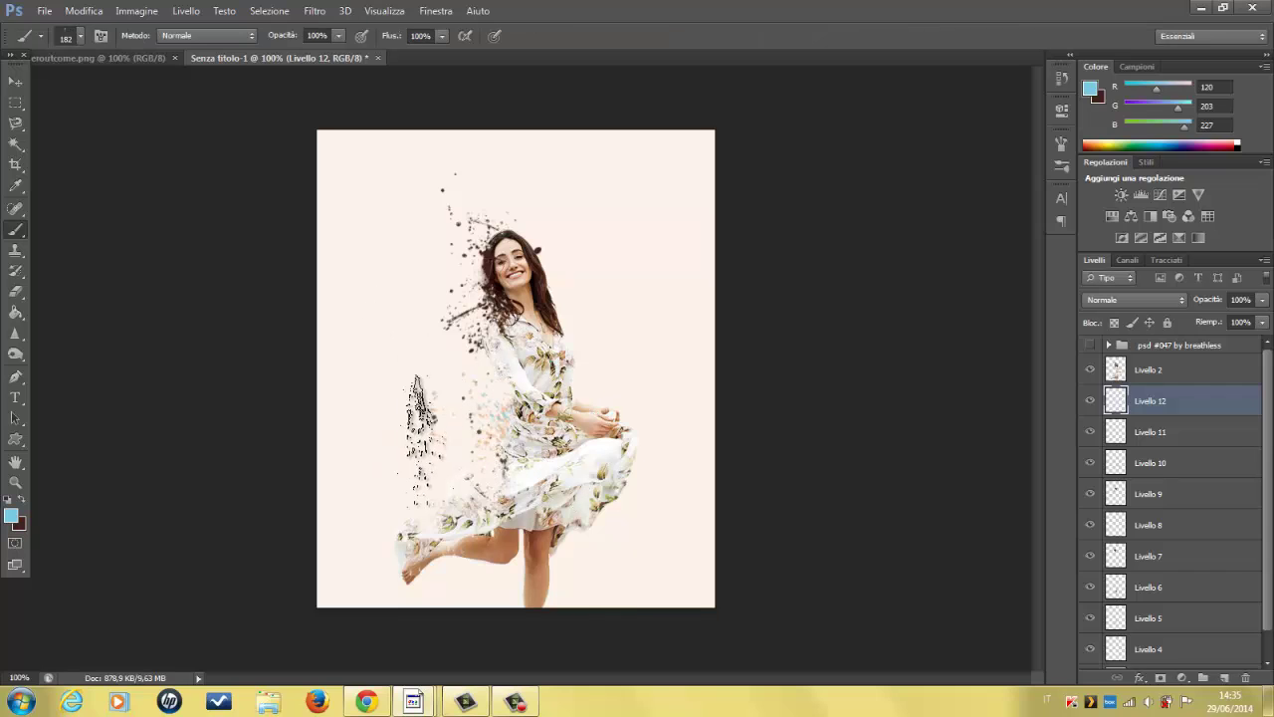
right_click(425, 435)
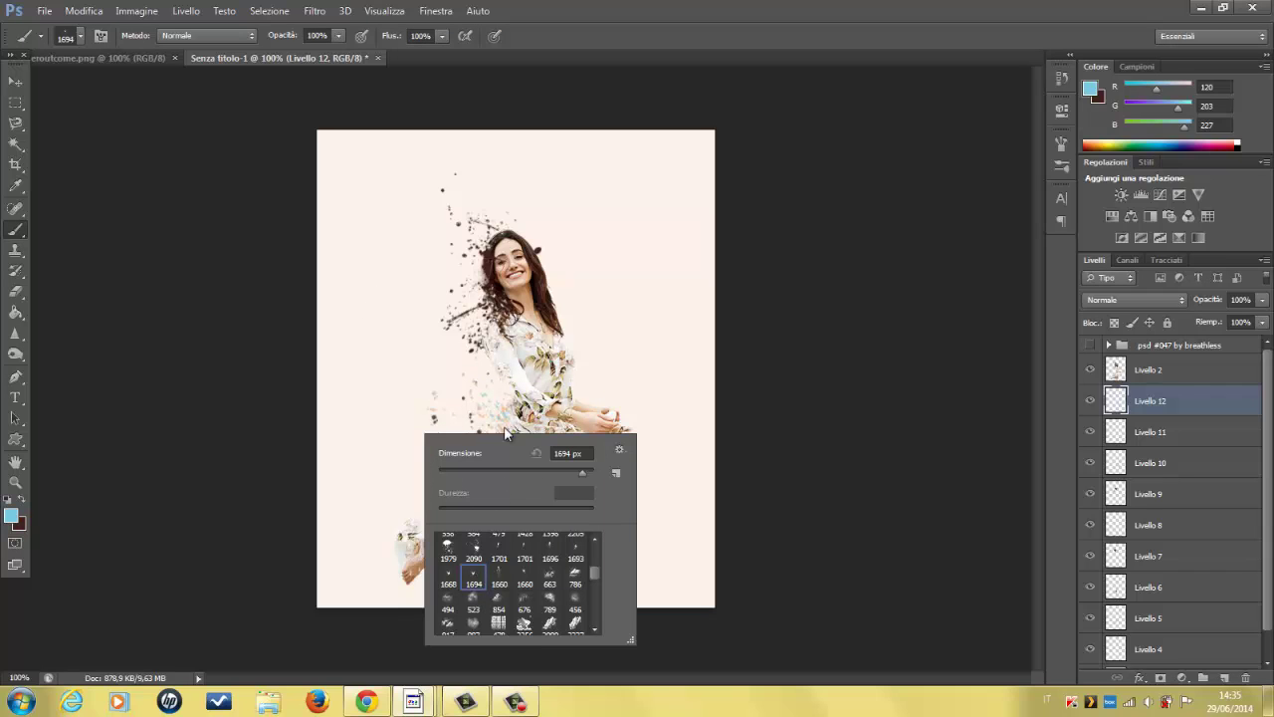
left_click(566, 469)
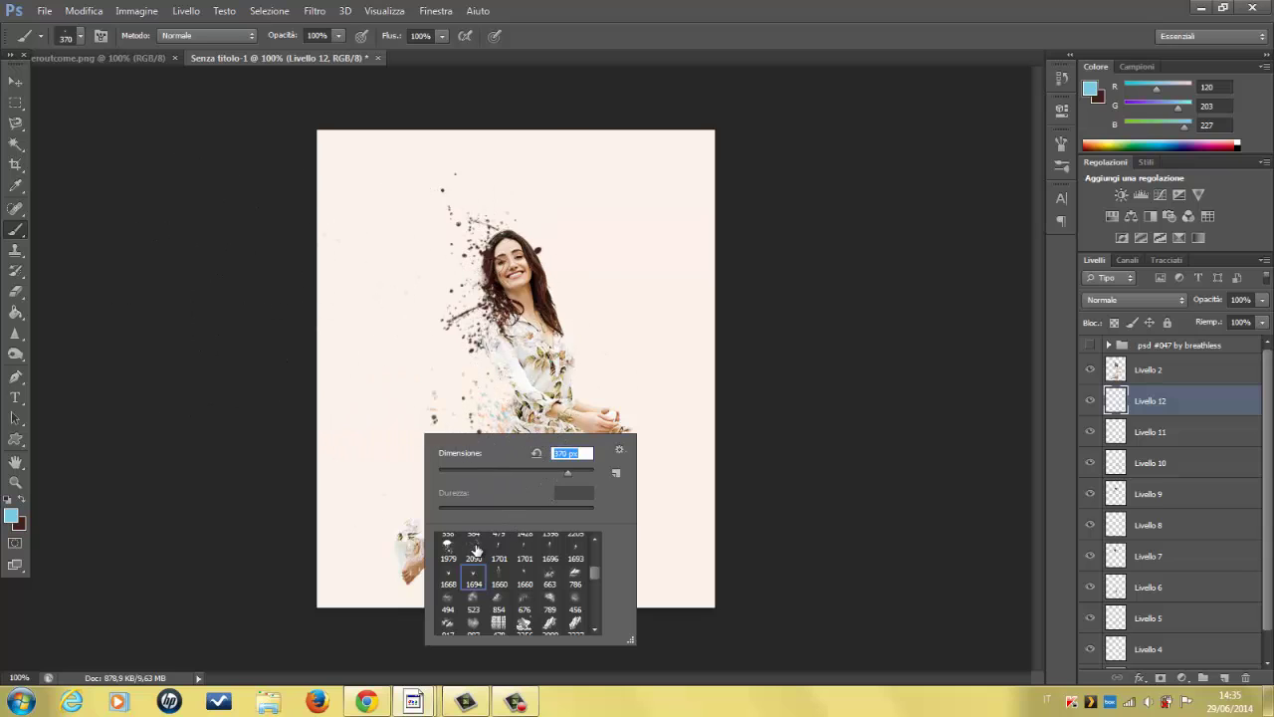
Set the Eraser size to 288 px
left_click(15, 291)
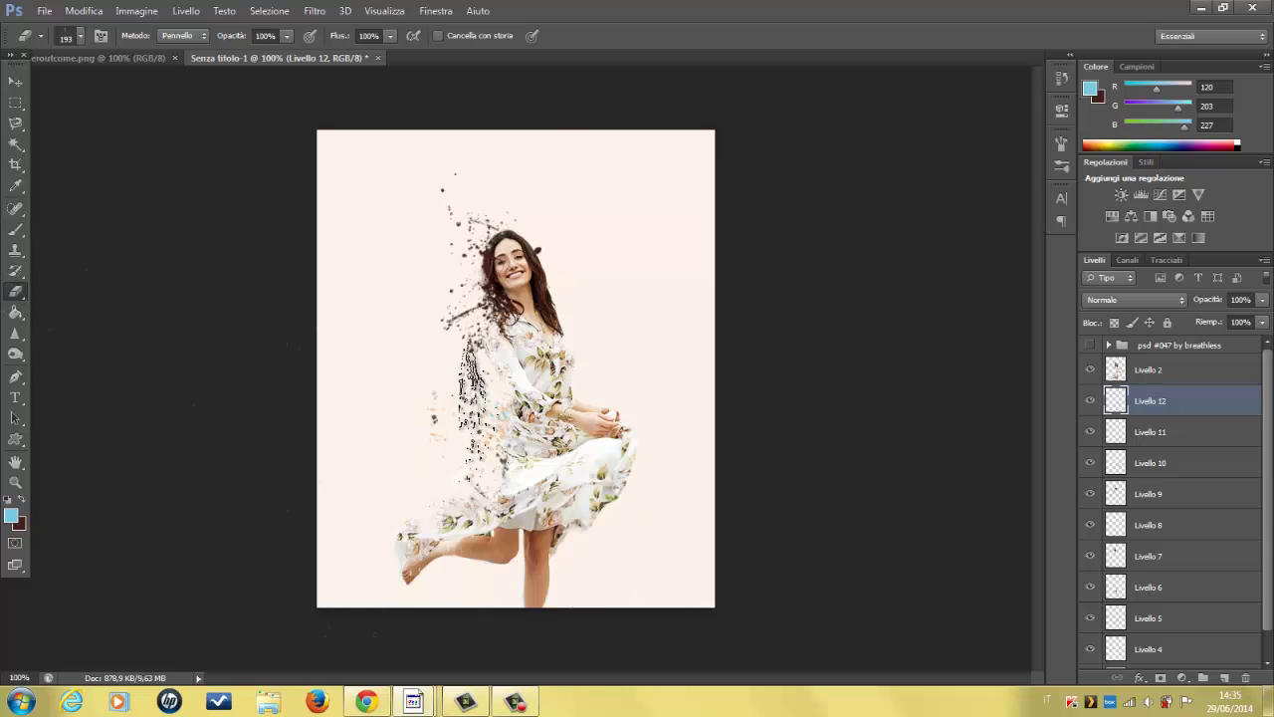
right_click(473, 405)
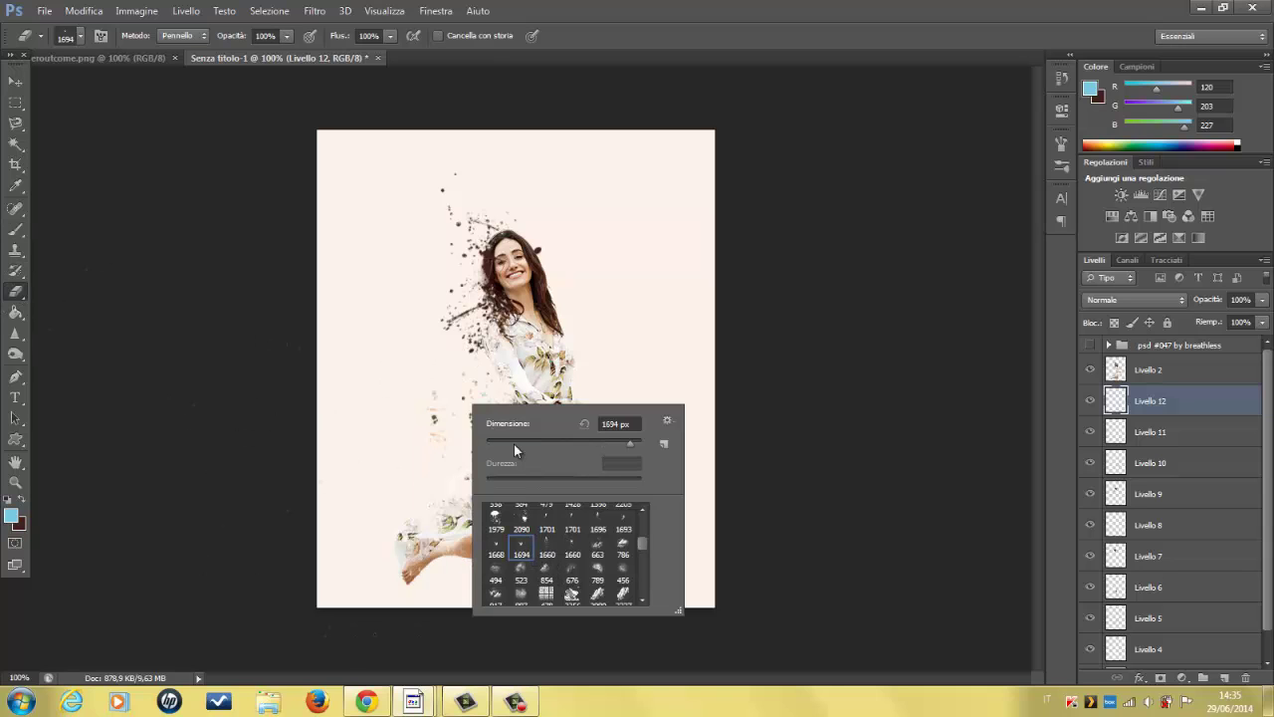
left_click(608, 443)
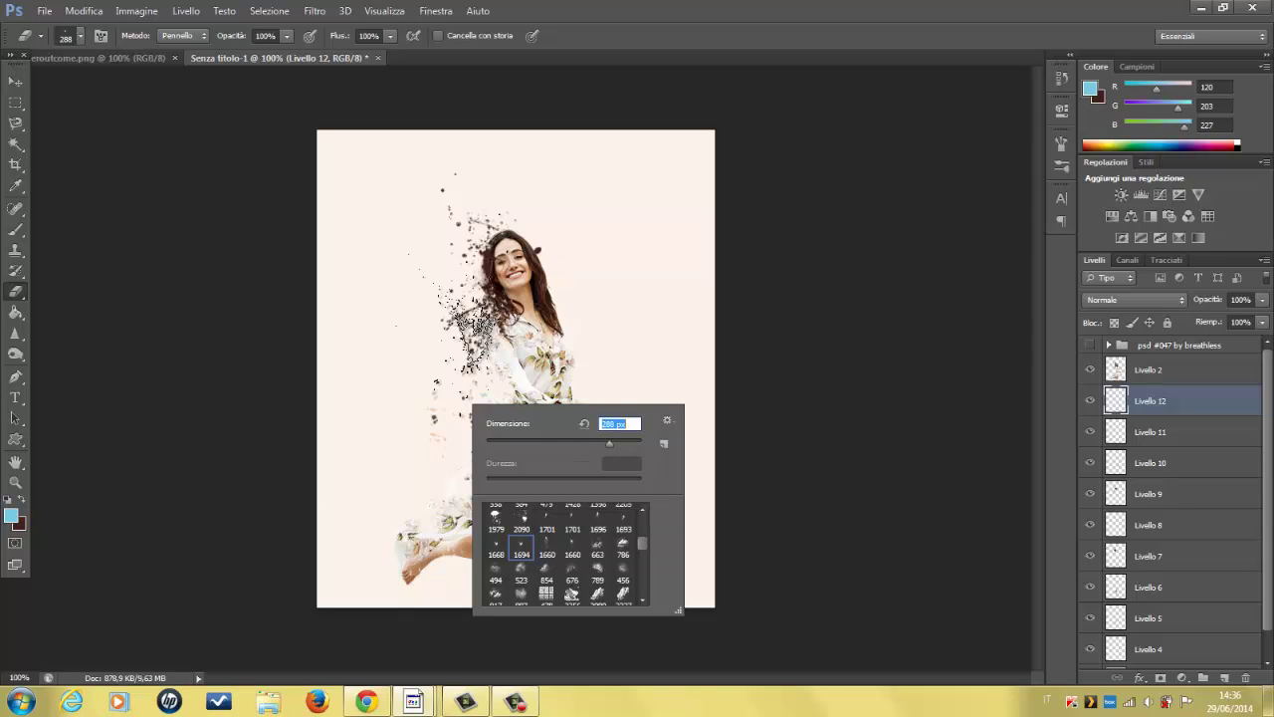
Erase the hair edge on Livello 2 into scattered particles, then reselect Livello 12
left_click(1194, 370)
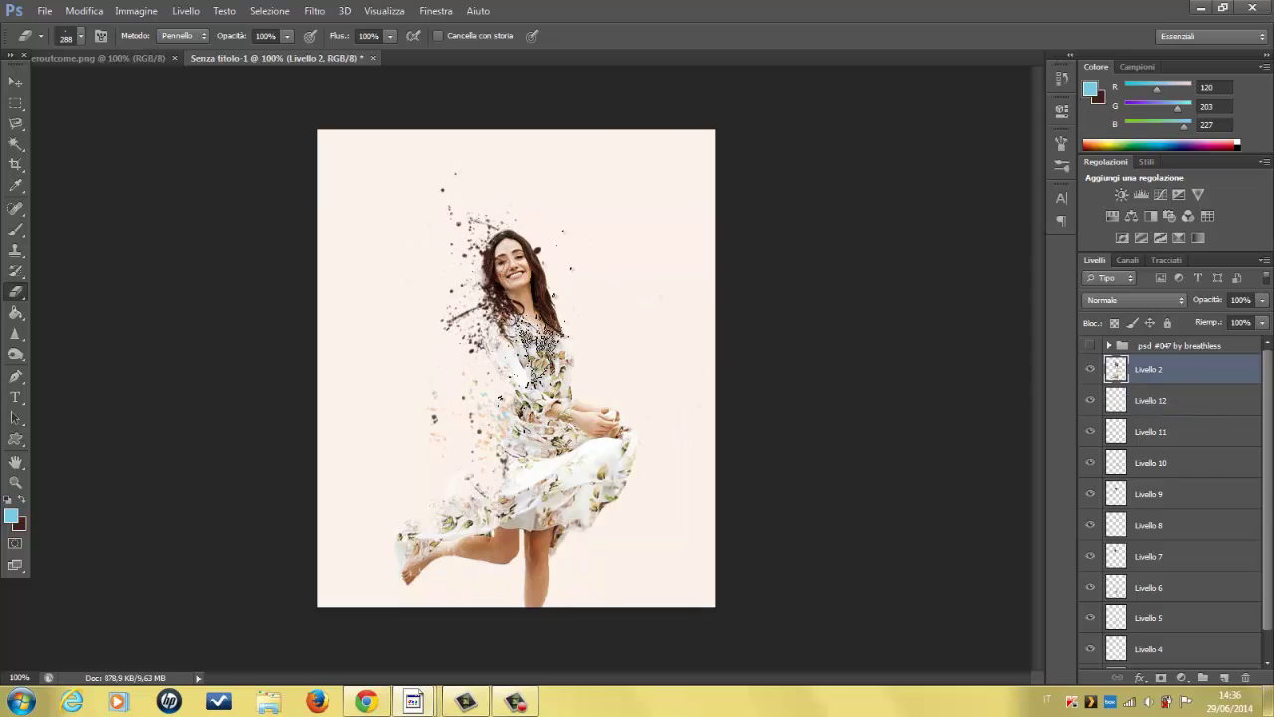
mouse_move(456, 225)
left_mouse_down()
mouse_move(473, 233)
mouse_move(428, 169)
left_mouse_up()
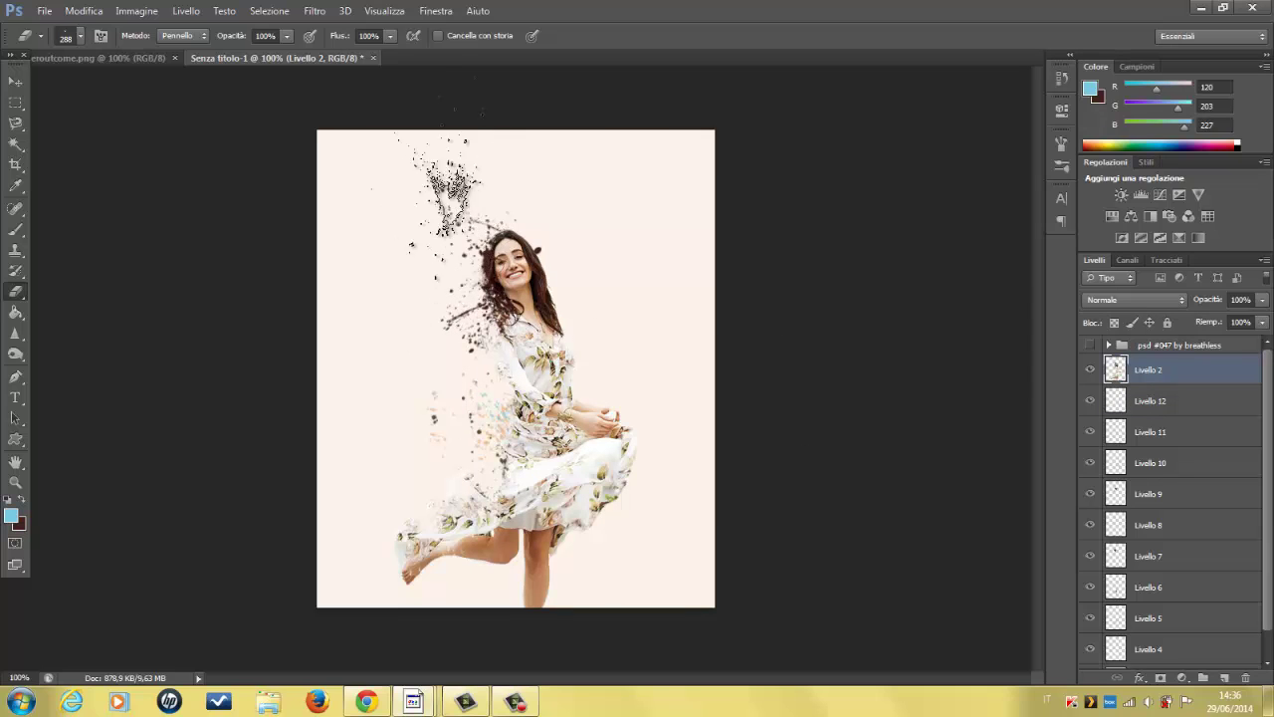
left_click(1178, 400)
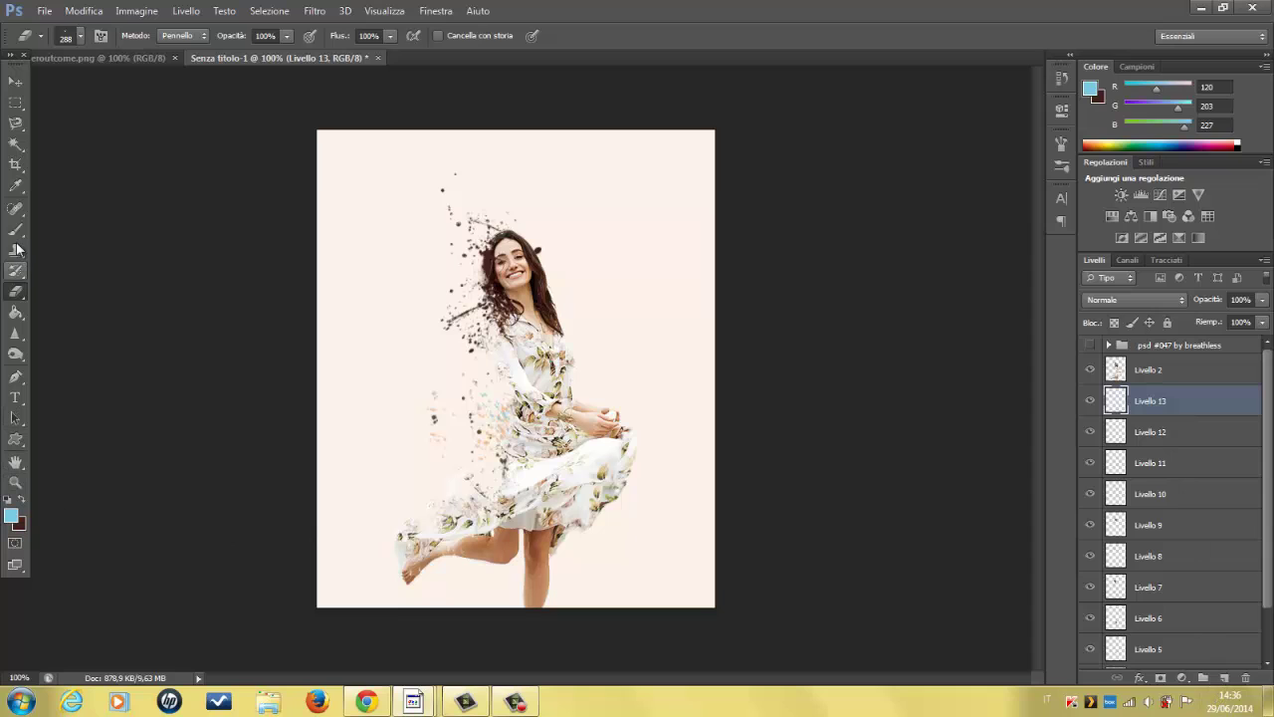
Set the brush foreground colour to mint green #54d89e
key("b")
left_click(11, 513)
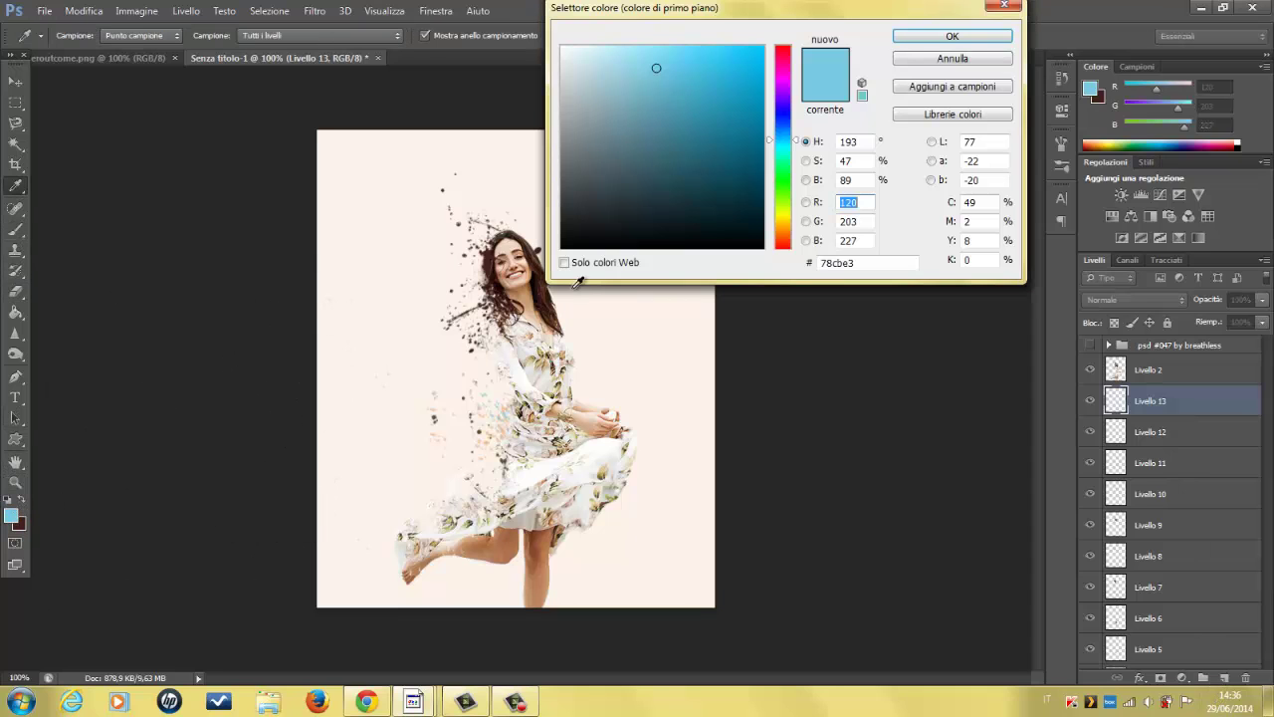
left_click_drag(774, 147, 783, 160)
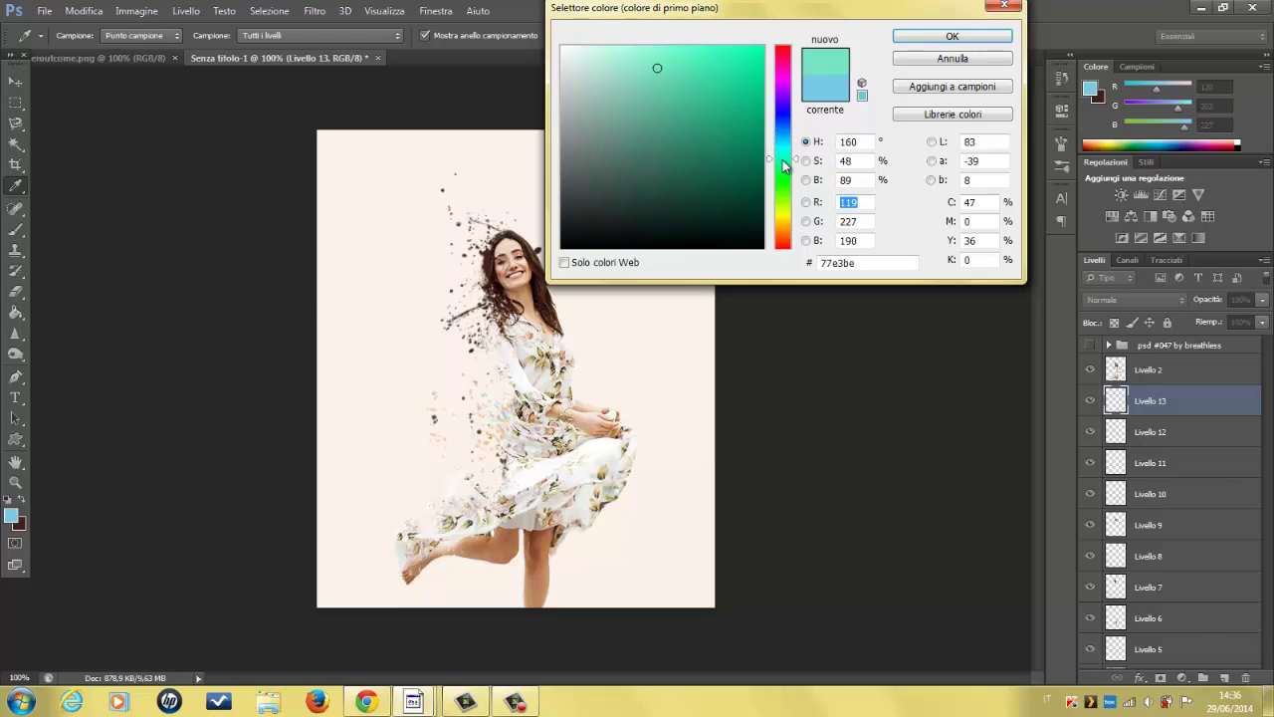
left_click_drag(700, 125, 685, 76)
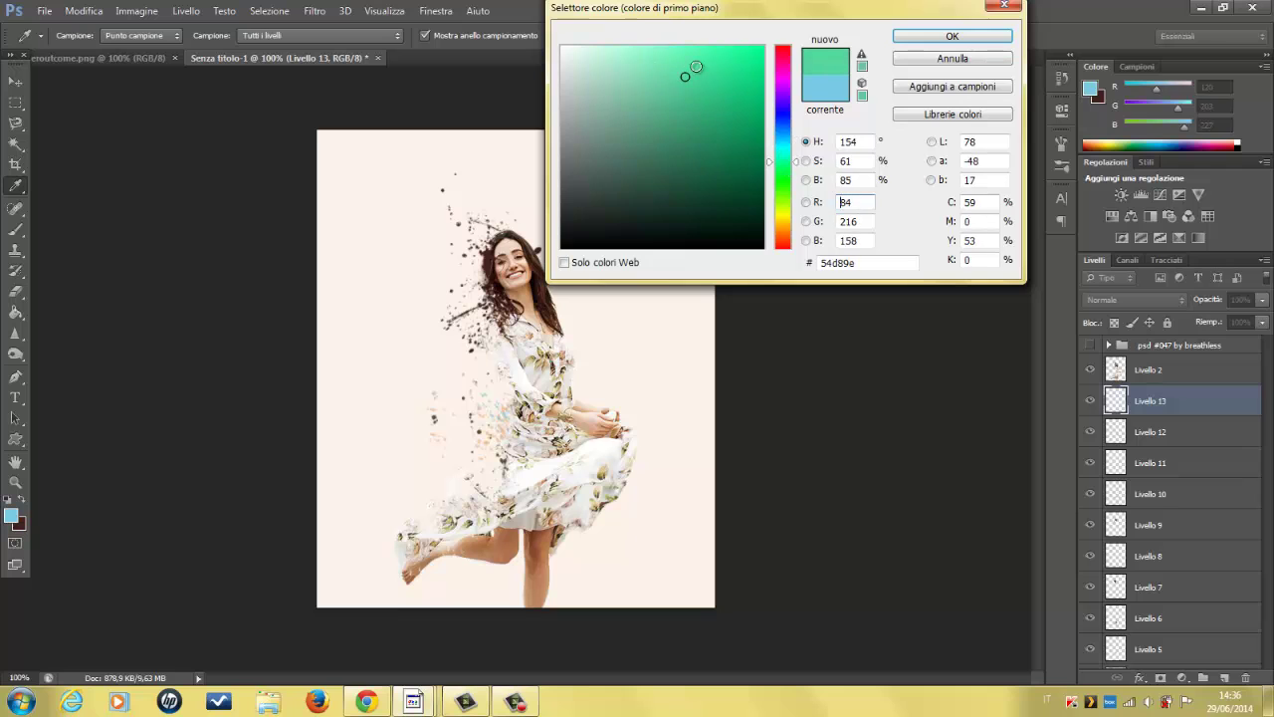
left_click(950, 33)
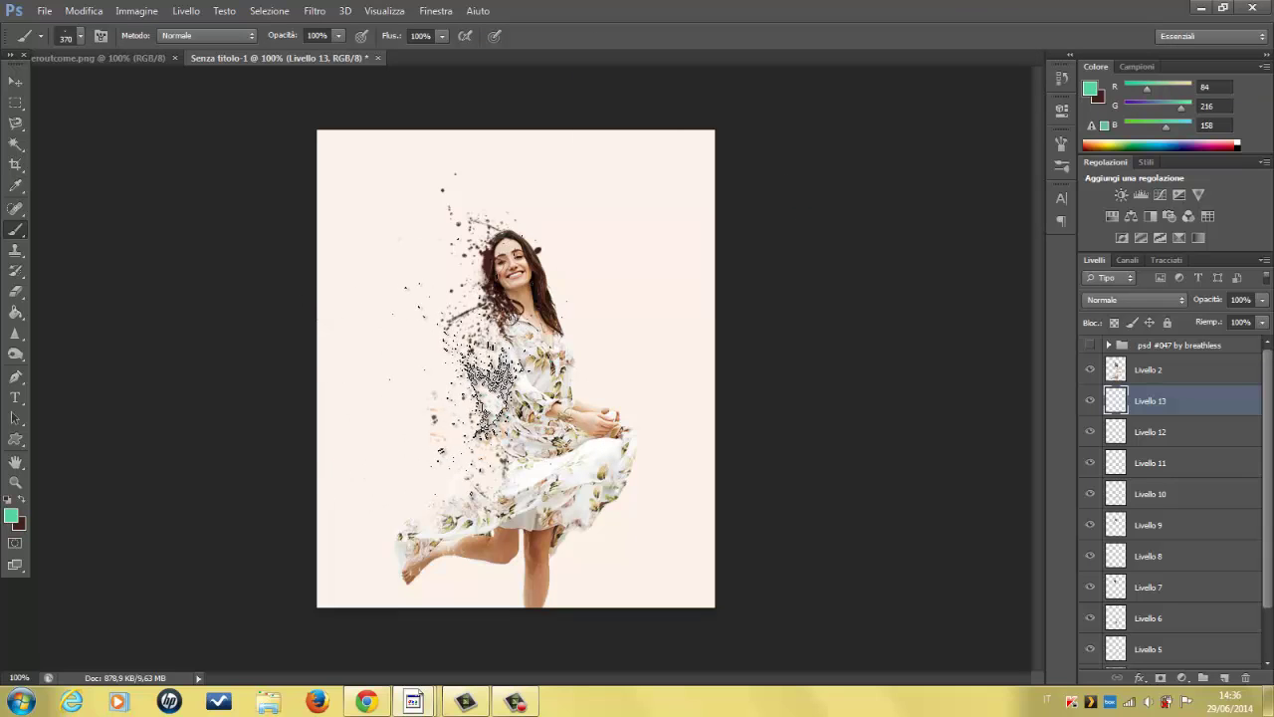
Paint green splatter near the shoulder and lower dress, nudge it, and compare with the adjustment group
left_click_drag(488, 358, 490, 319)
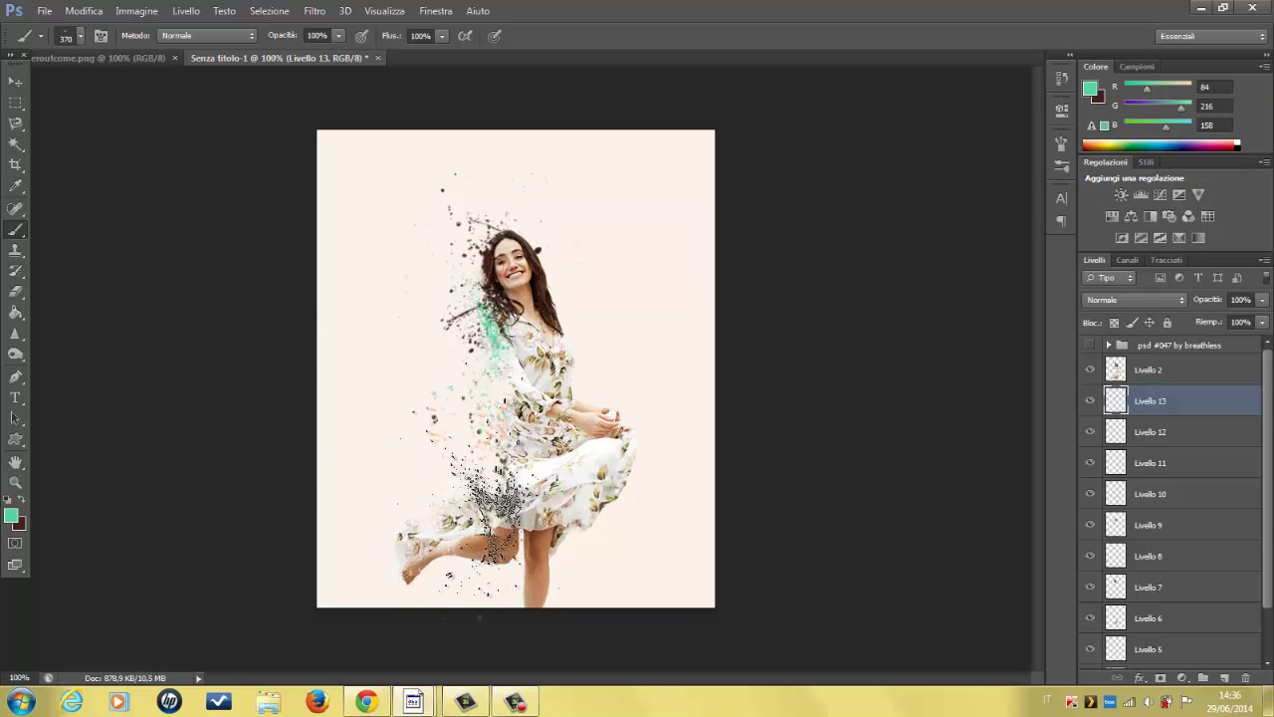
left_click_drag(493, 498, 487, 467)
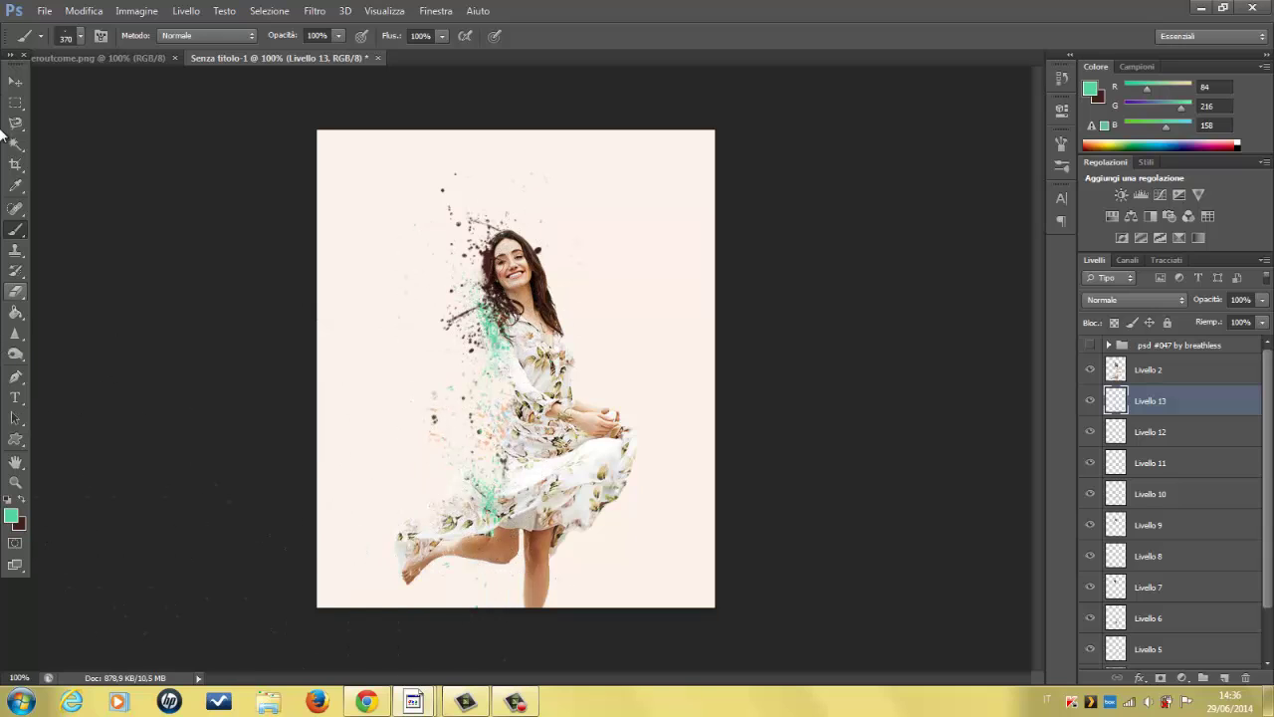
left_click(14, 82)
left_click_drag(496, 321, 506, 326)
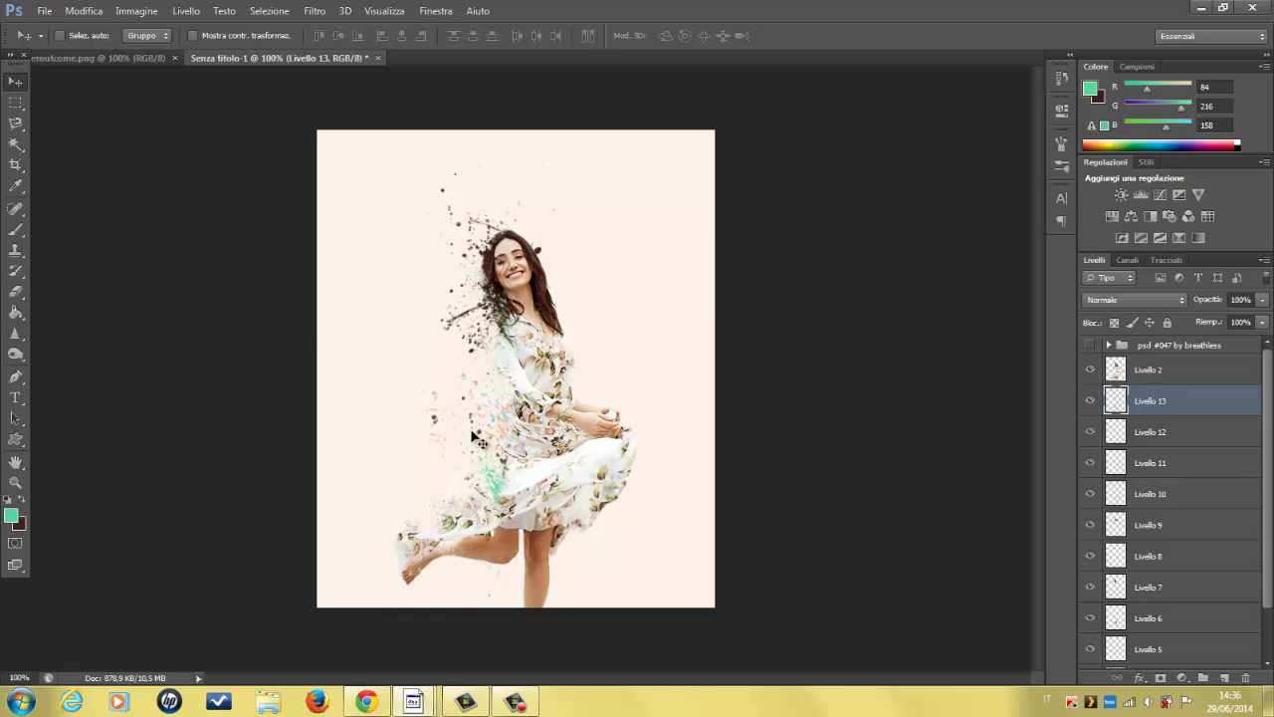
left_click(1089, 346)
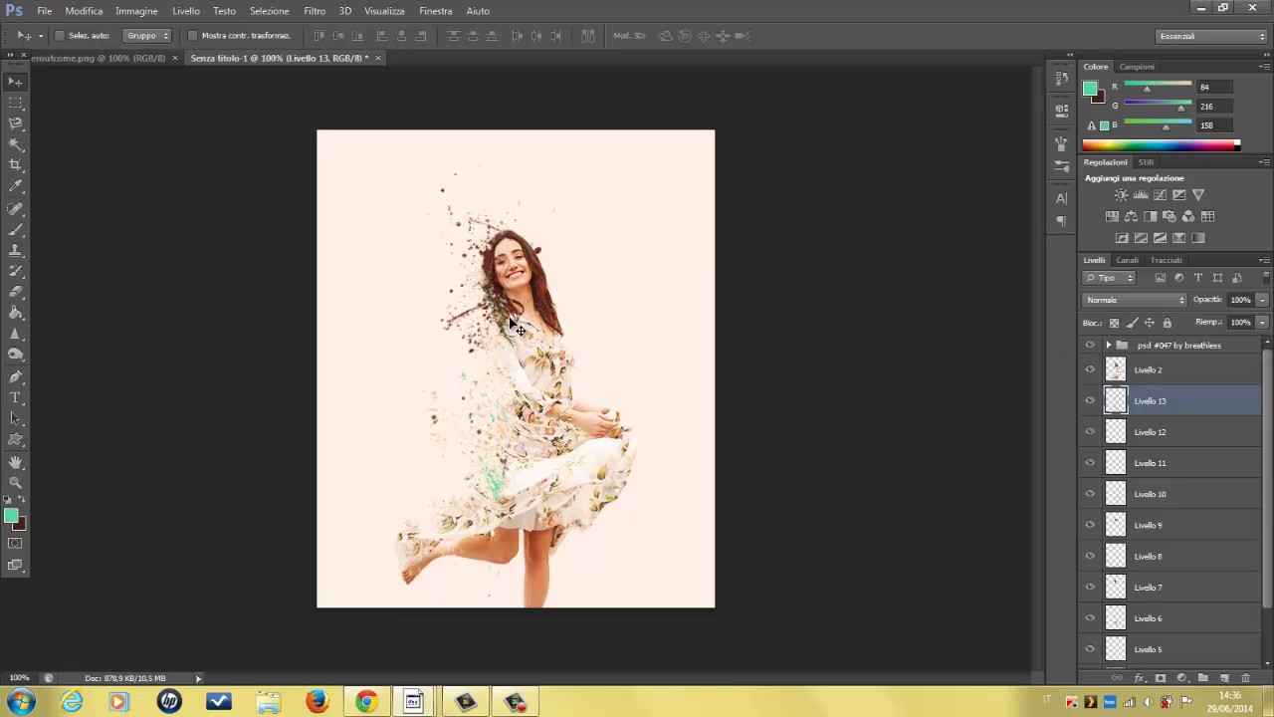
left_click(1089, 346)
On Livello 2, undo a green stroke near the lower-left leg and erase particles there instead
left_click(1141, 371)
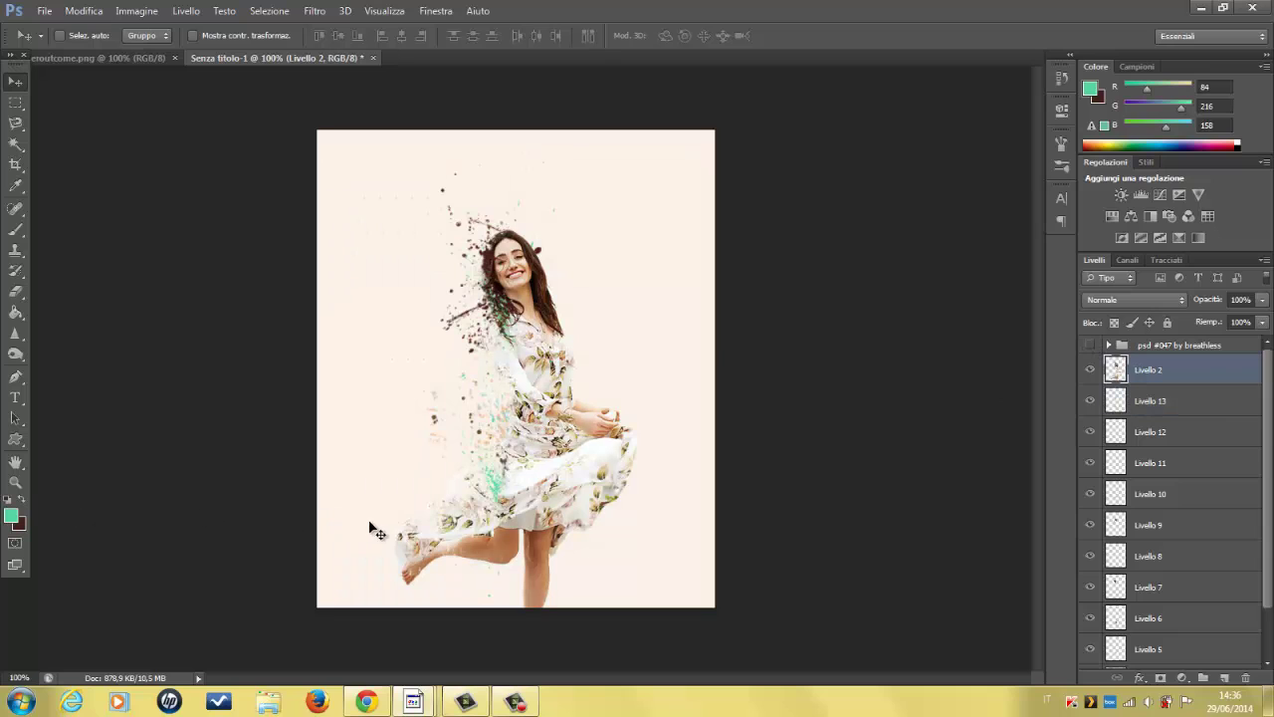
left_click(15, 231)
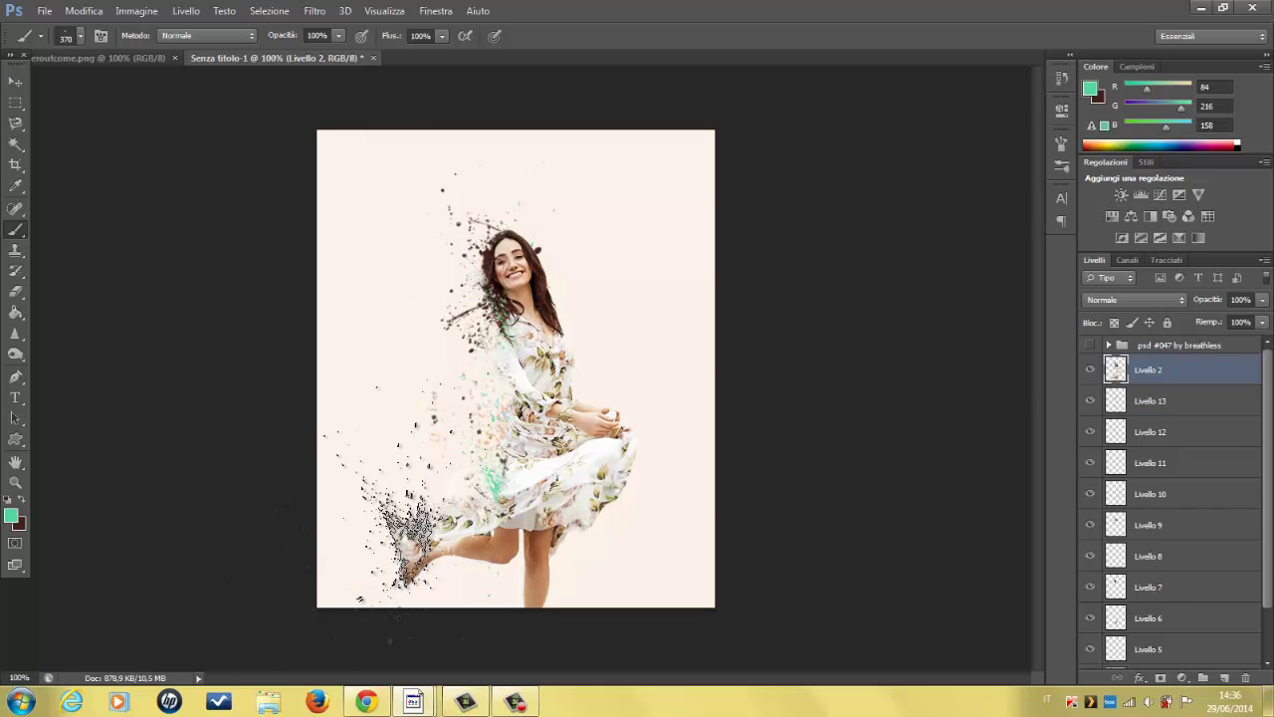
left_click_drag(393, 567, 418, 498)
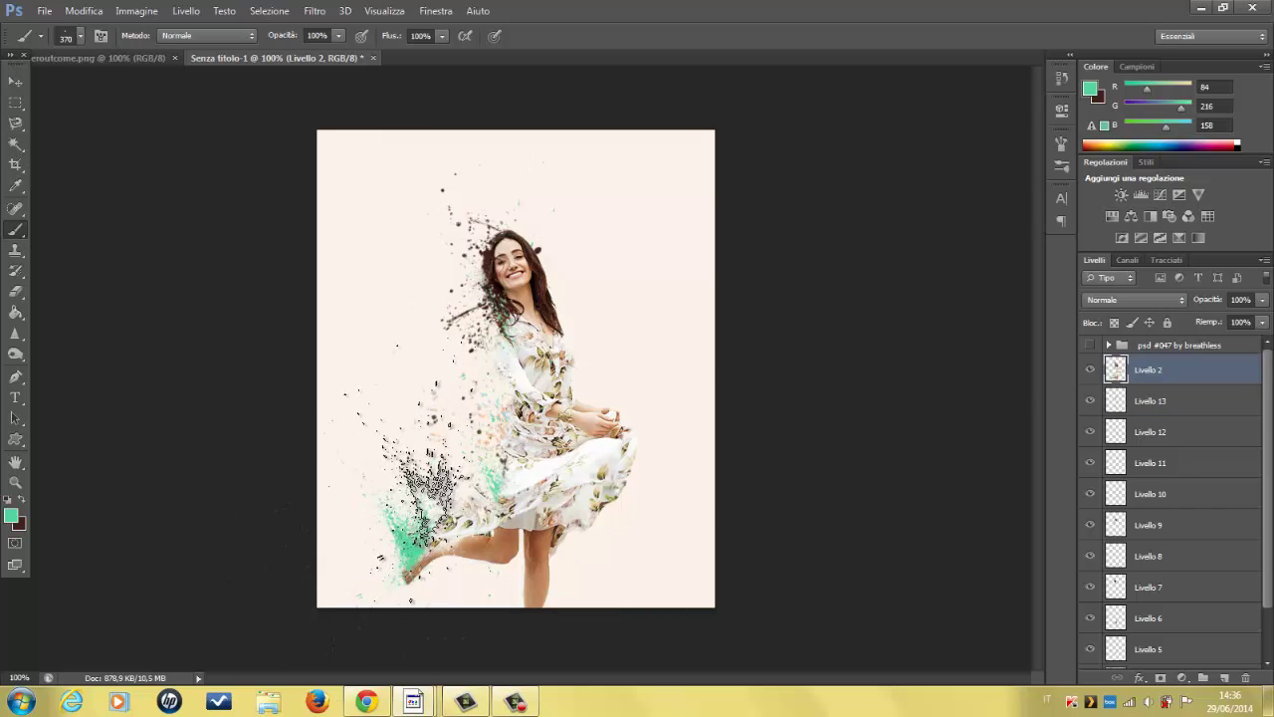
left_click(83, 10)
left_click(110, 27)
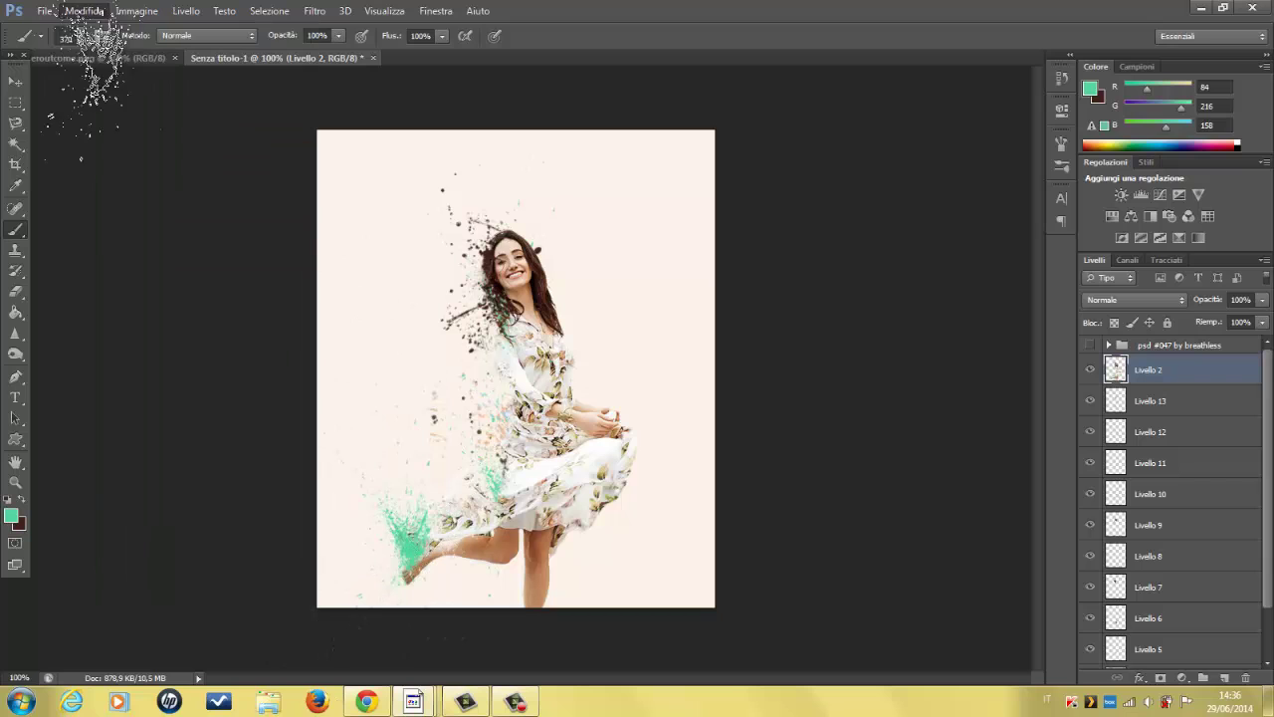
left_click(15, 292)
left_click_drag(423, 458, 403, 557)
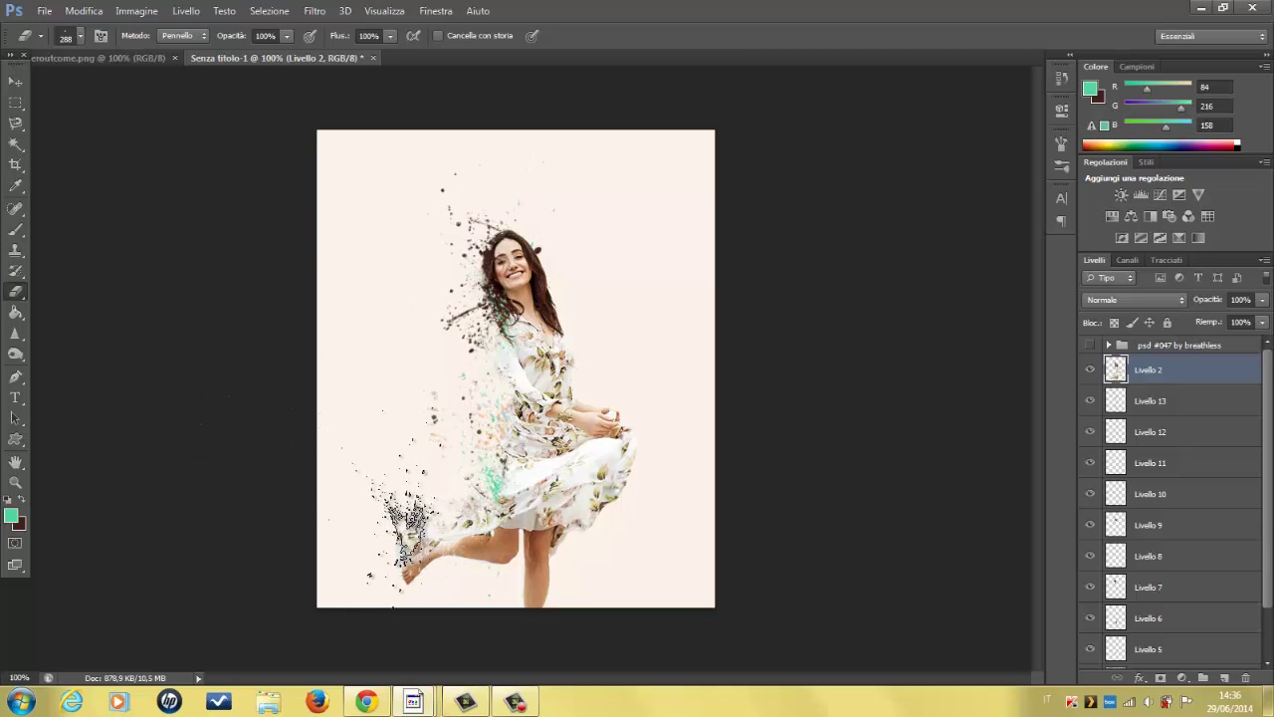
Bring up the Camtasia Recorder taskbar menu showing Pause Recording and Stop
right_click(458, 702)
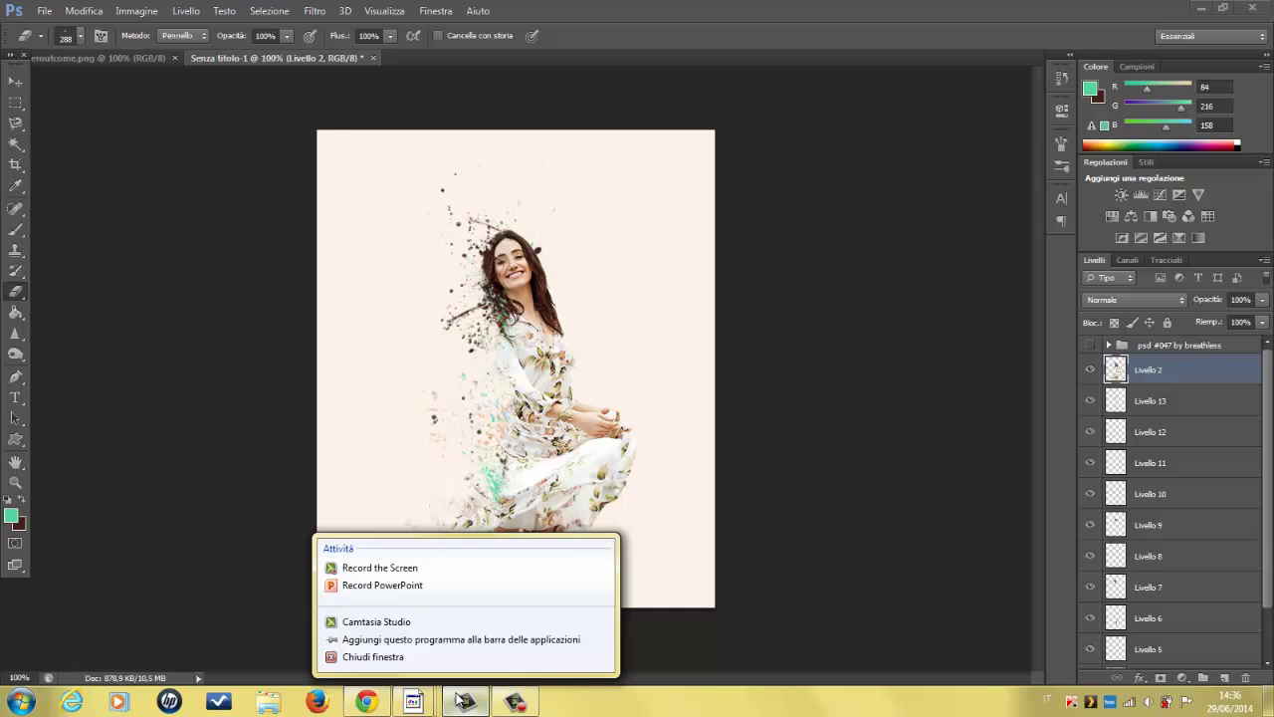
right_click(512, 702)
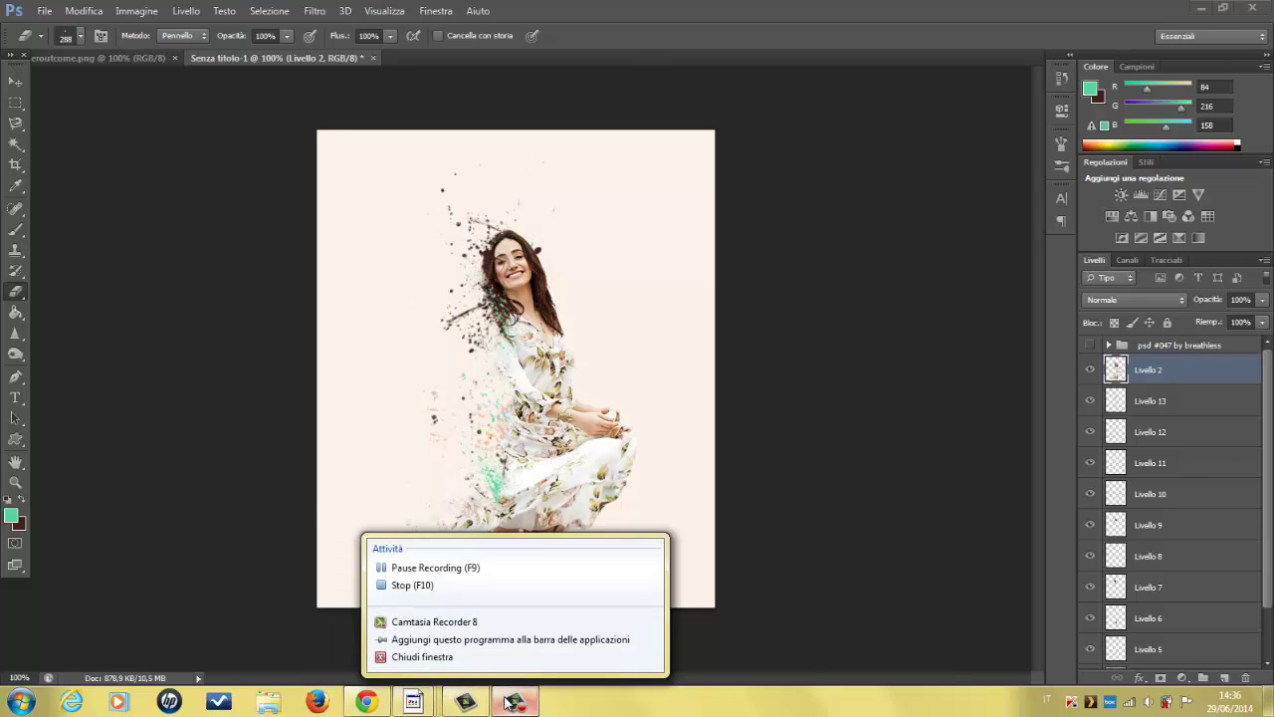
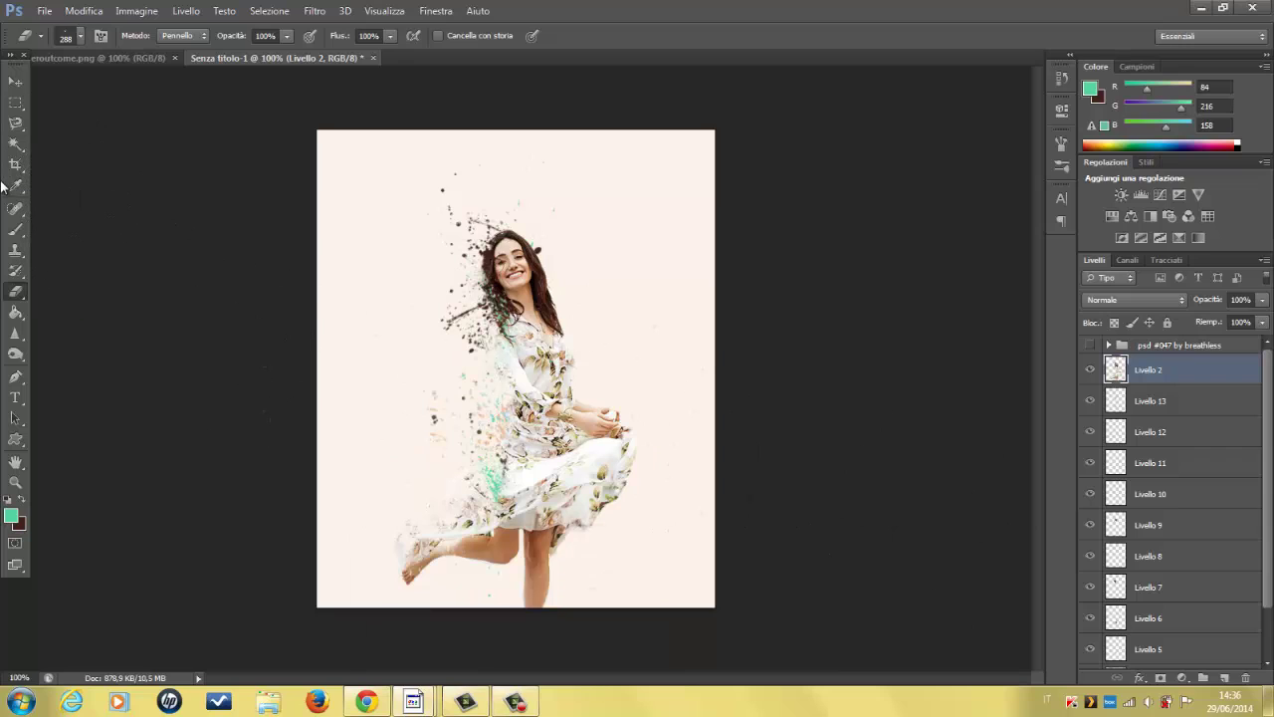
Paint dark speckles over the lower dress, then set the foreground colour to dark green (1b7b4f)
left_click_drag(553, 428, 458, 513)
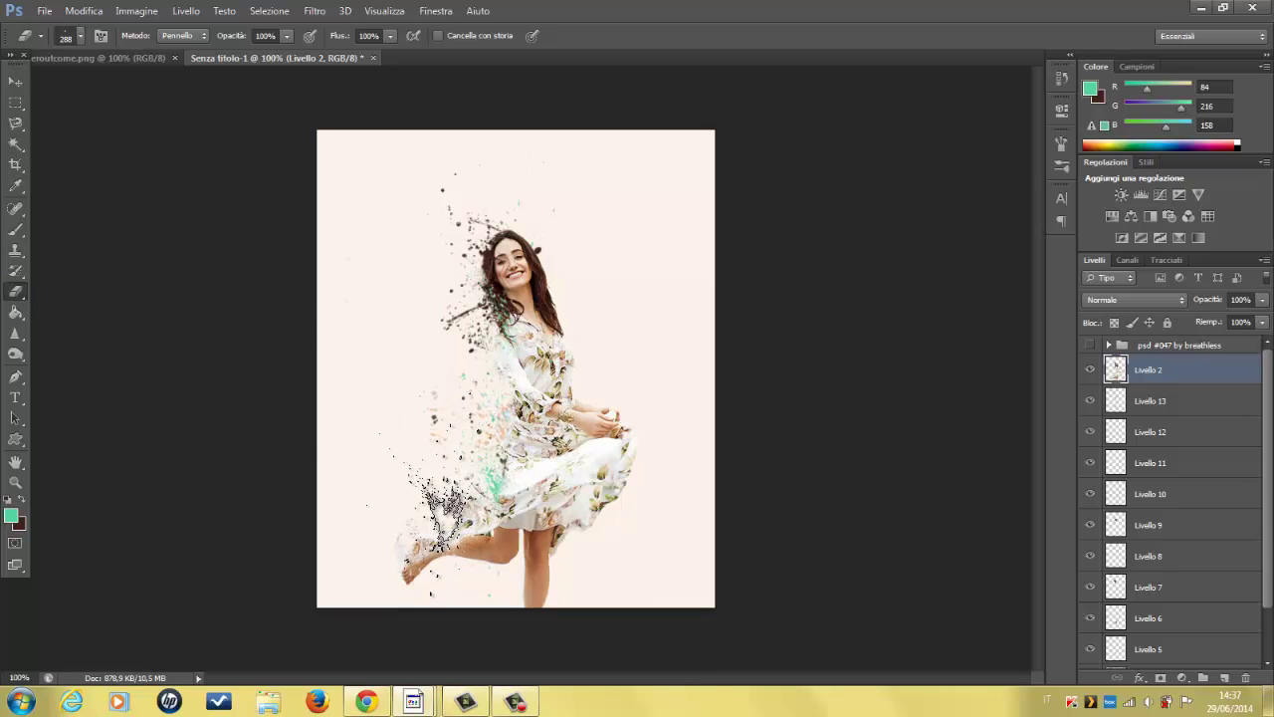
left_click(1152, 399)
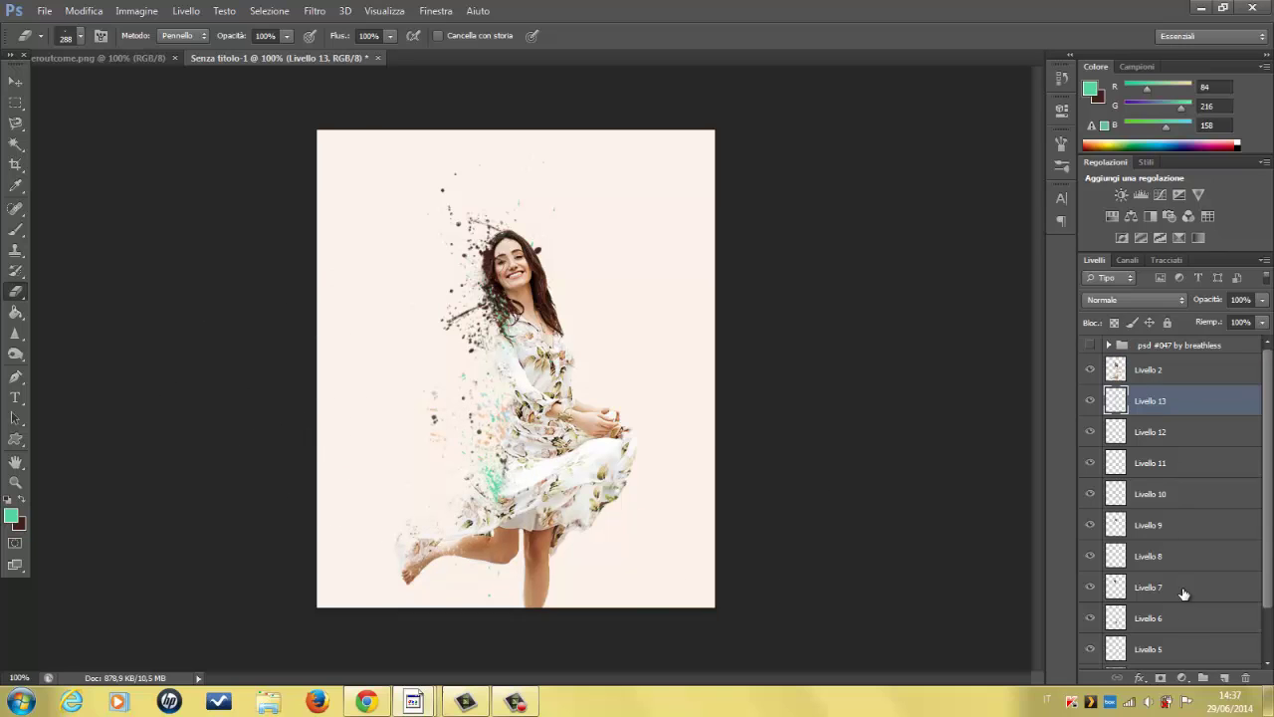
left_click(15, 232)
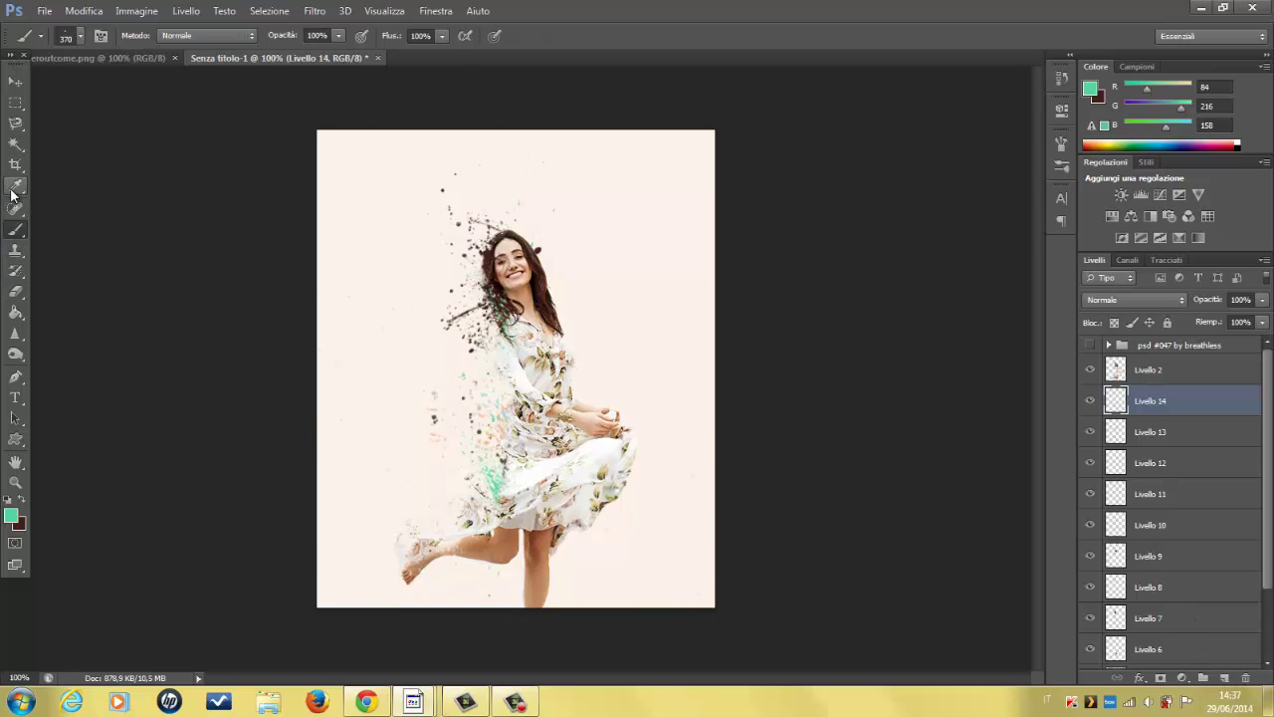
left_click(24, 500)
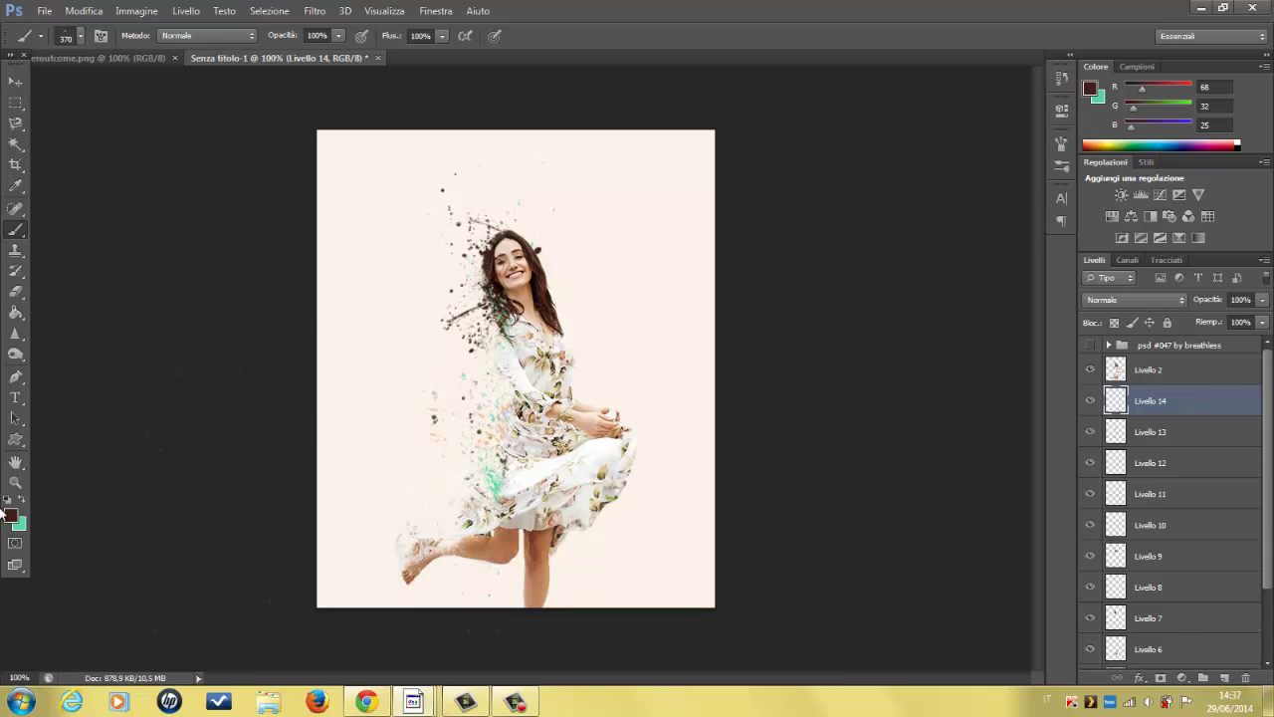
left_click(11, 515)
left_click_drag(769, 185, 775, 164)
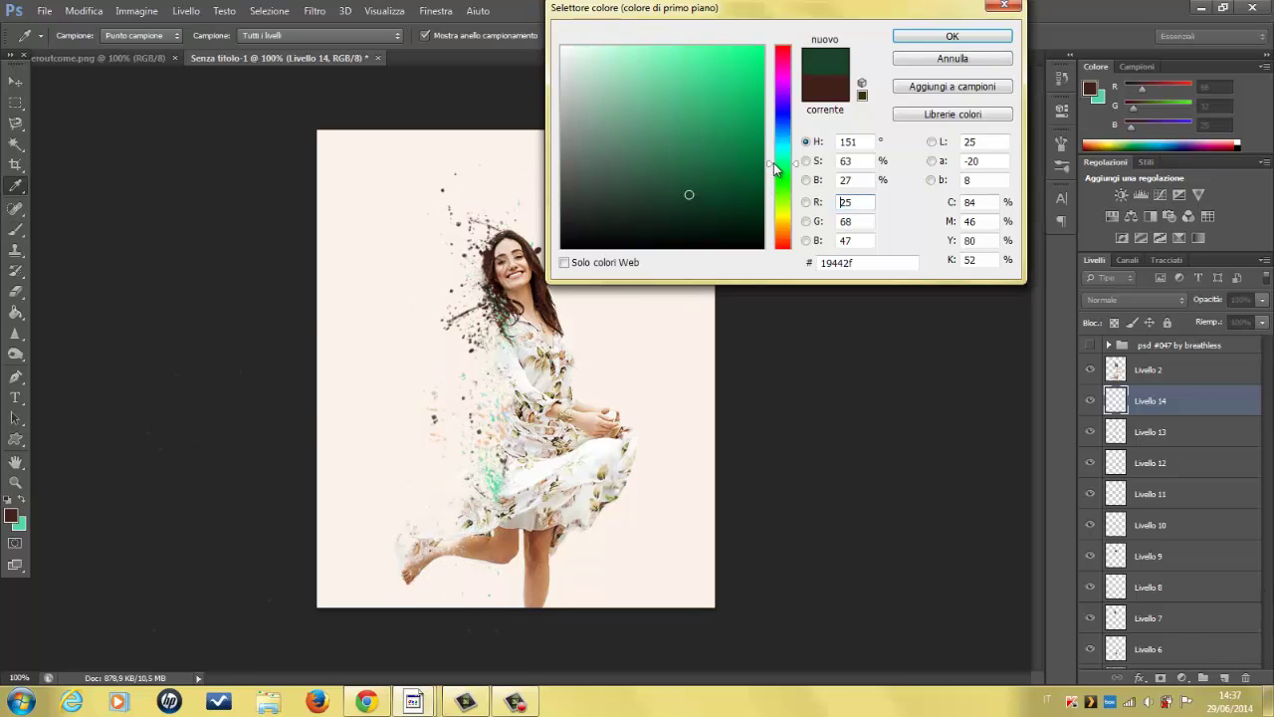
left_click(718, 150)
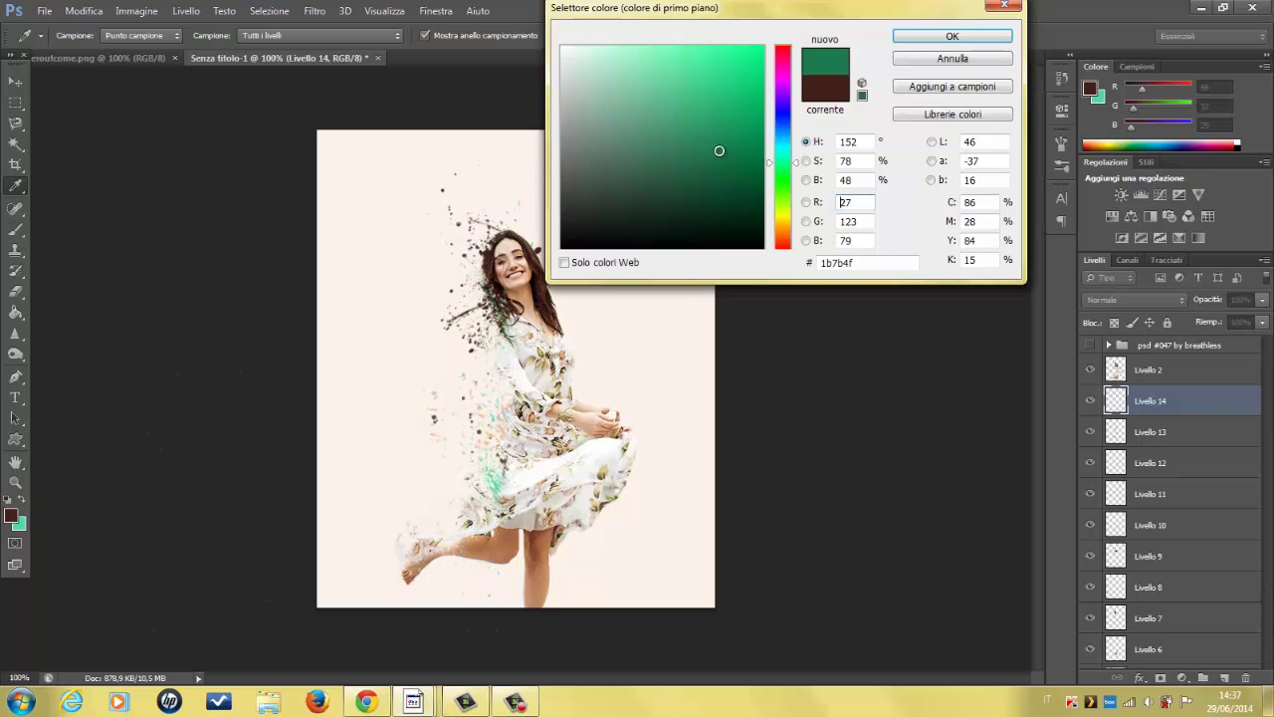
left_click(901, 37)
Brush green particles over the dress's left side and nudge them slightly right on Livello 14
key("b")
left_click_drag(533, 488, 478, 492)
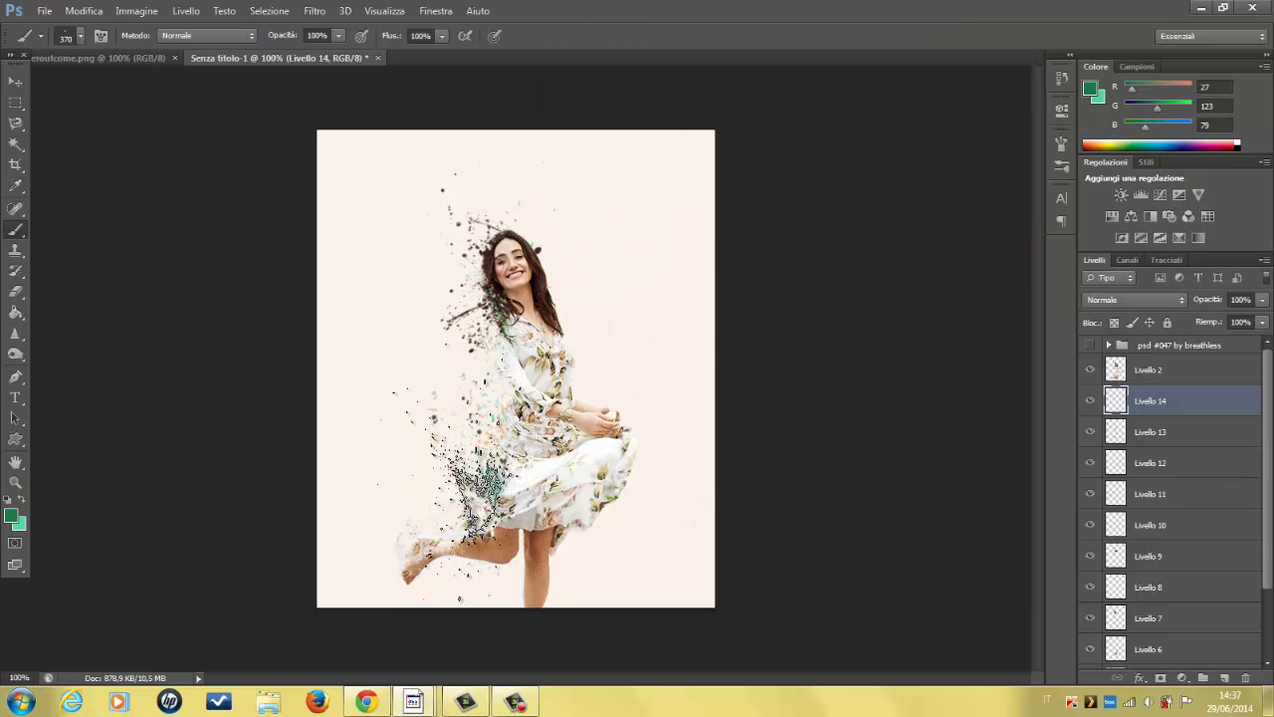
left_click(473, 498)
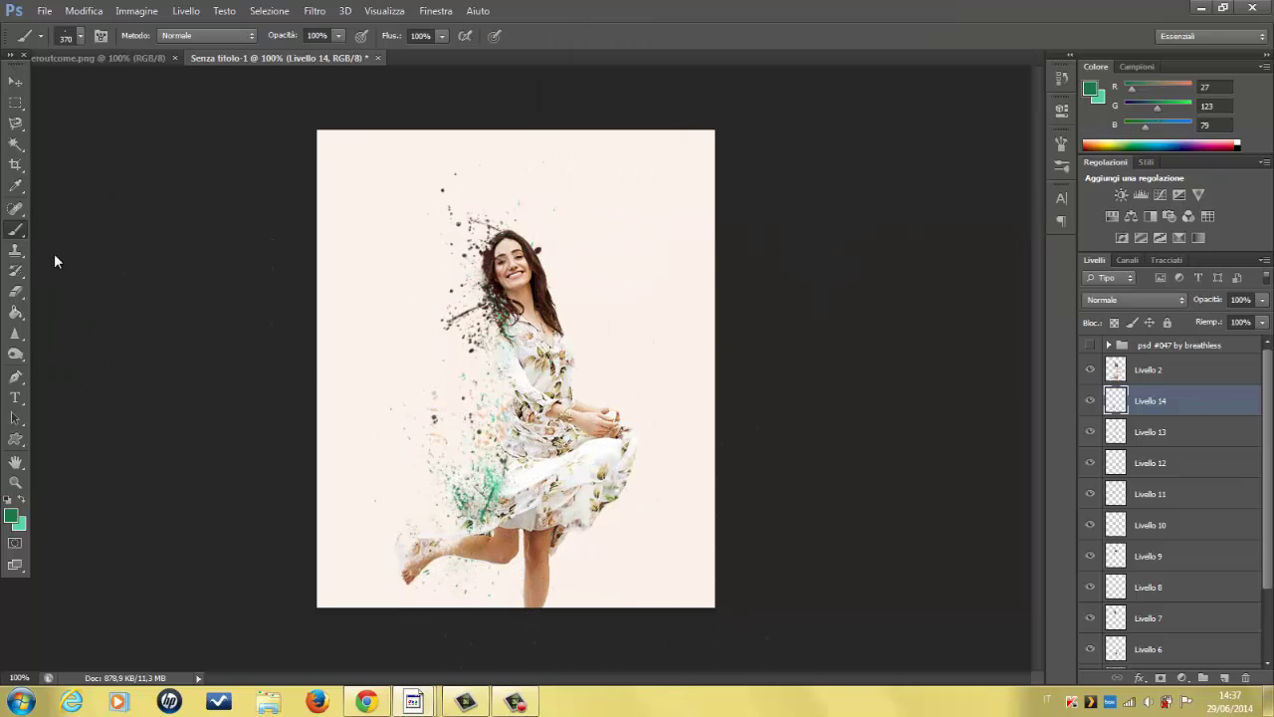
left_click(13, 83)
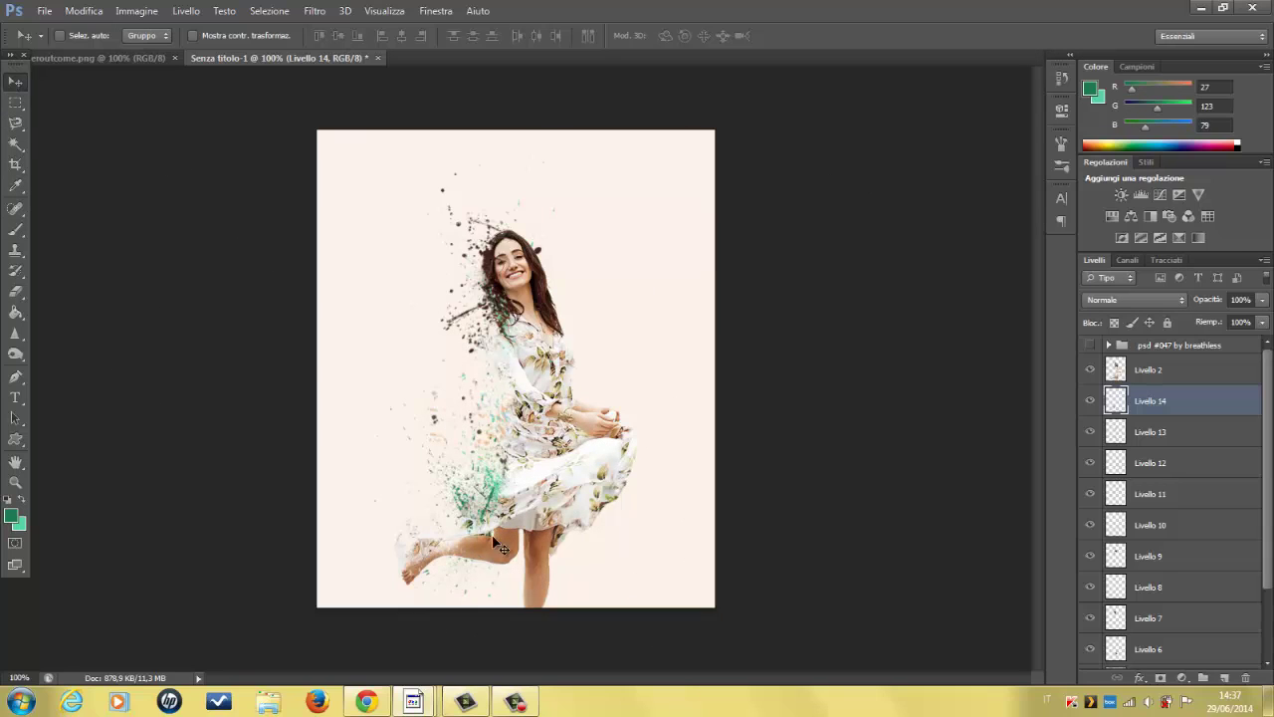
left_click_drag(485, 510, 512, 508)
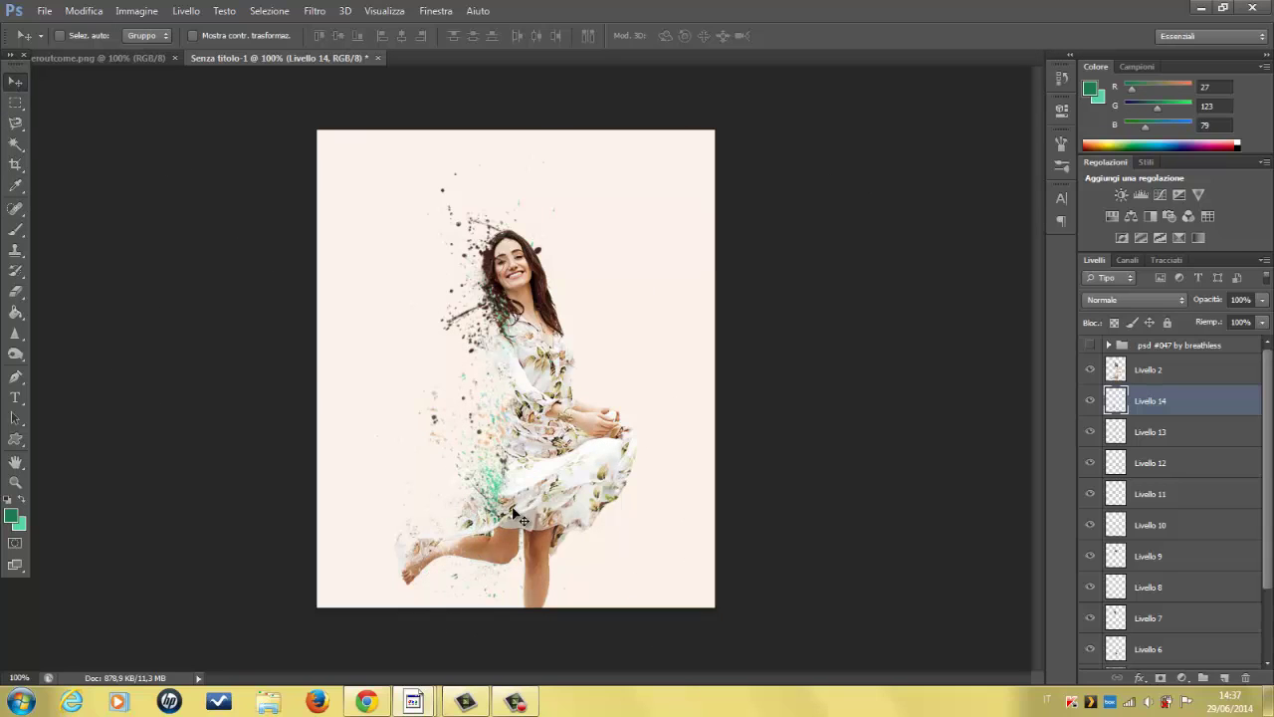
left_click(15, 290)
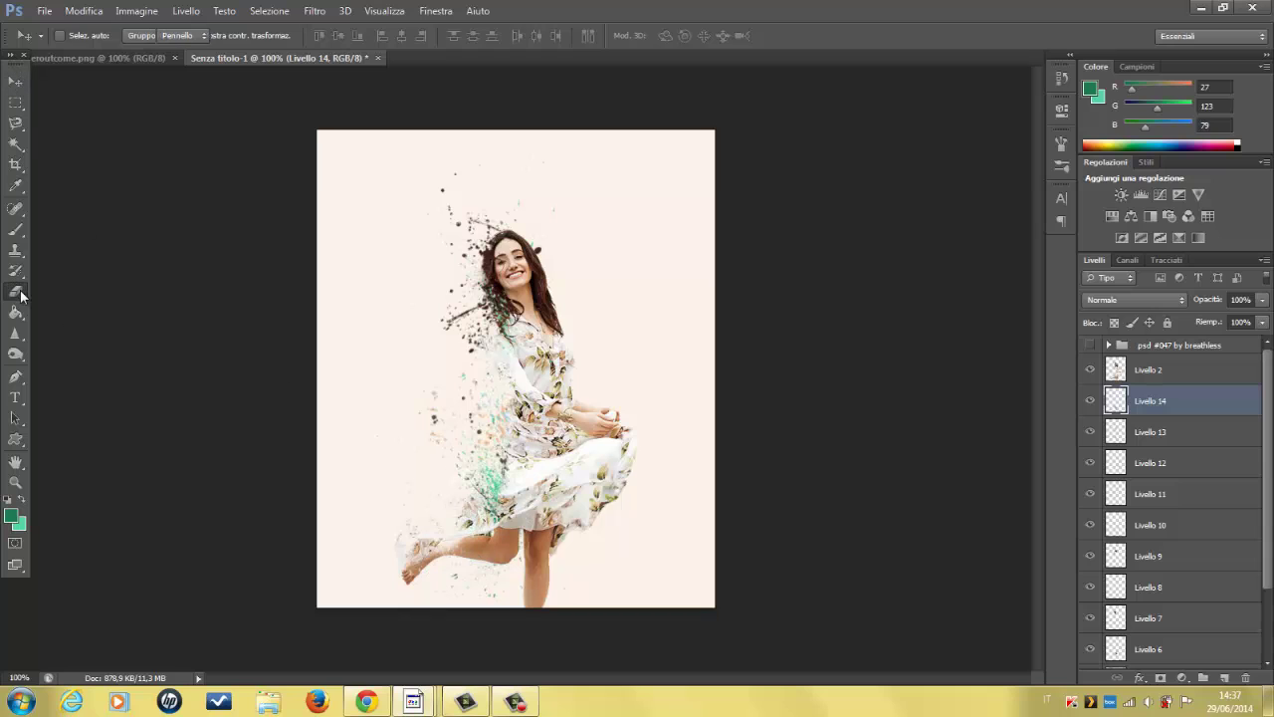
left_click(1212, 432)
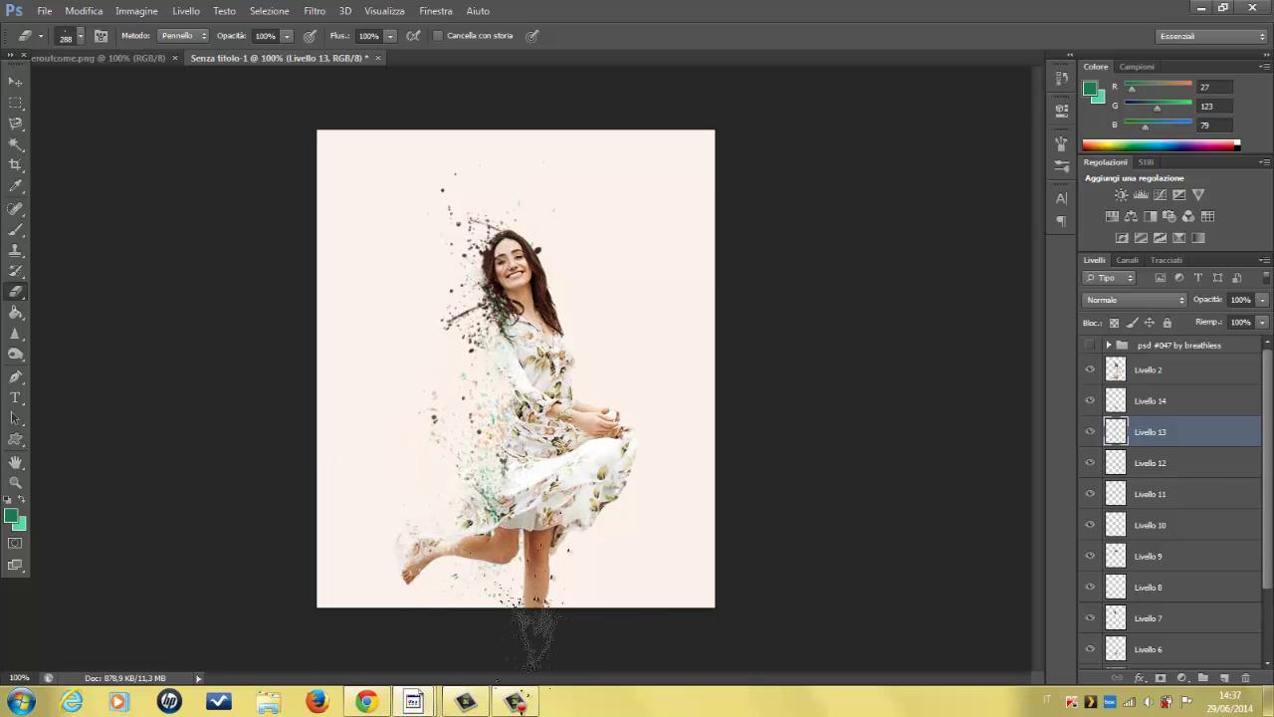
left_click(1172, 401)
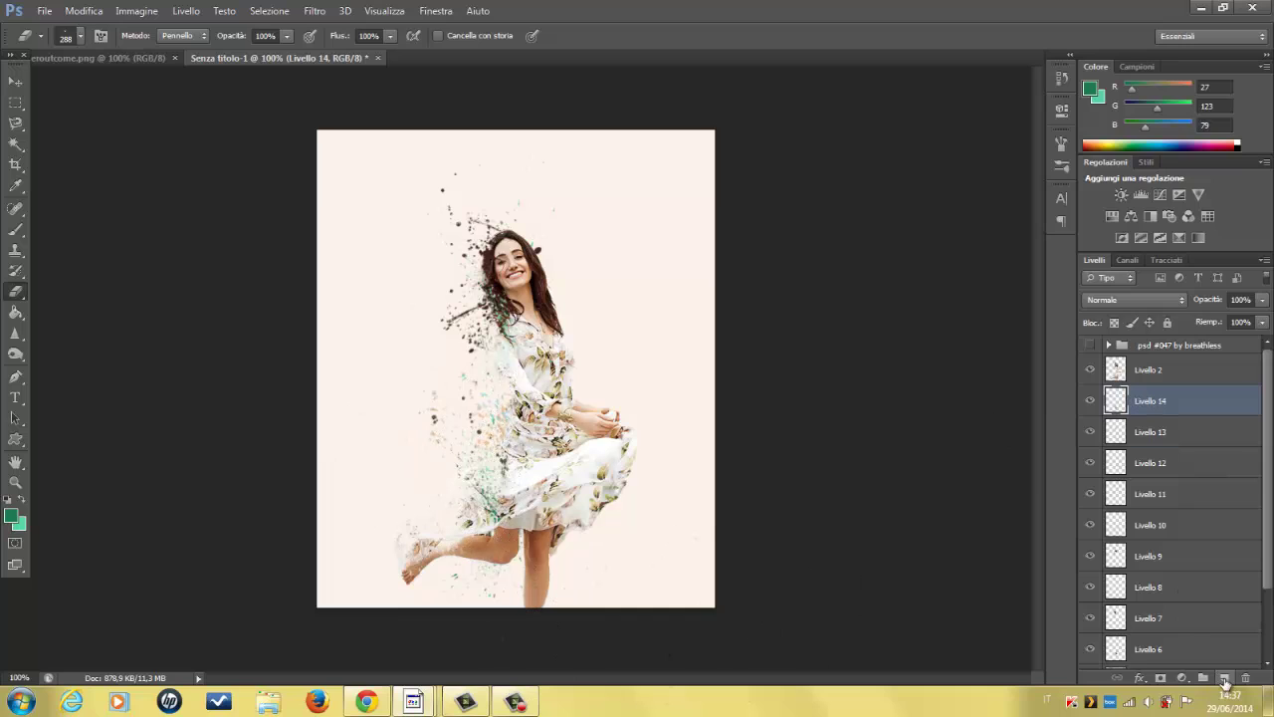
On a new layer, sample the leg's peach skin tone and scatter particles around the foot
left_click(1224, 678)
left_click(16, 186)
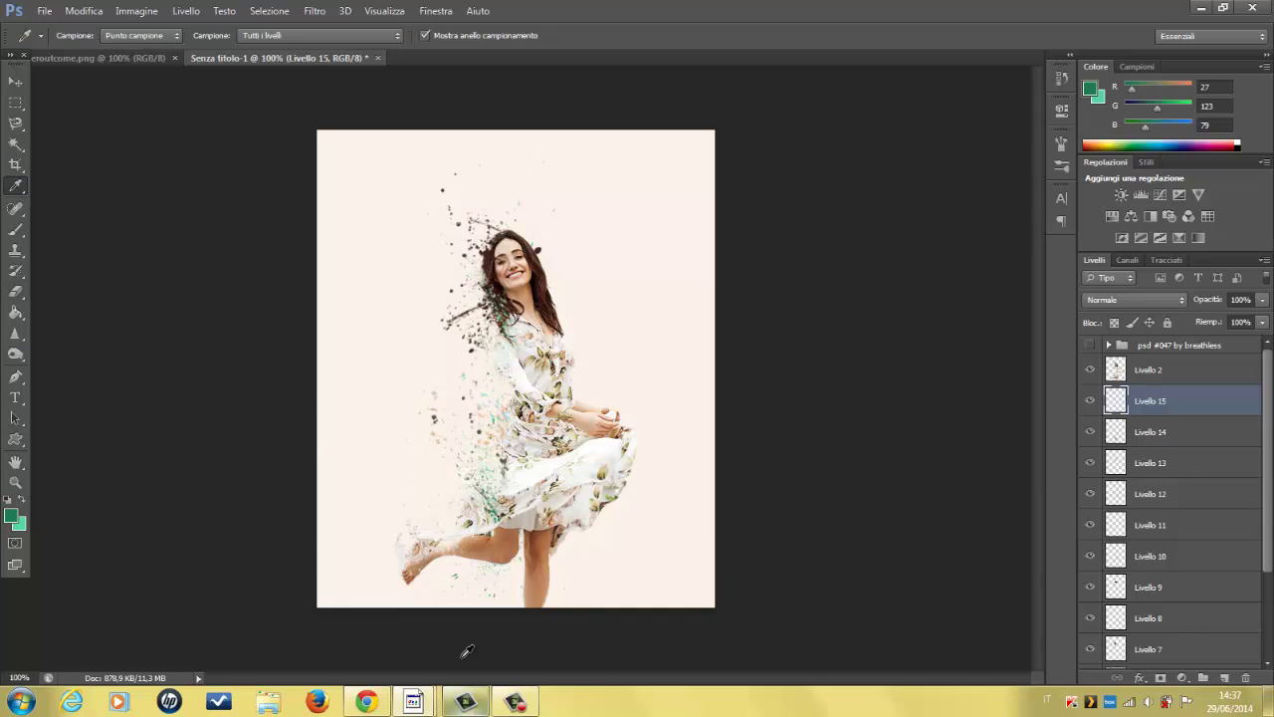
left_click(463, 544)
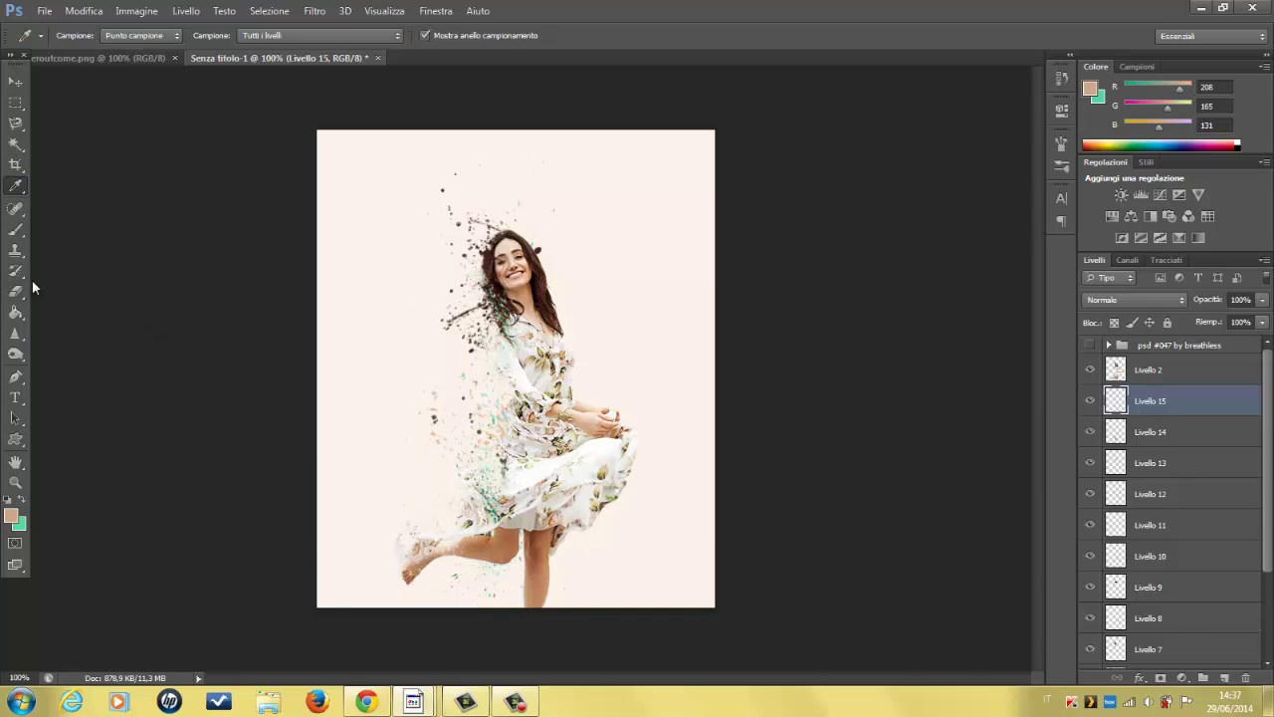
left_click(16, 228)
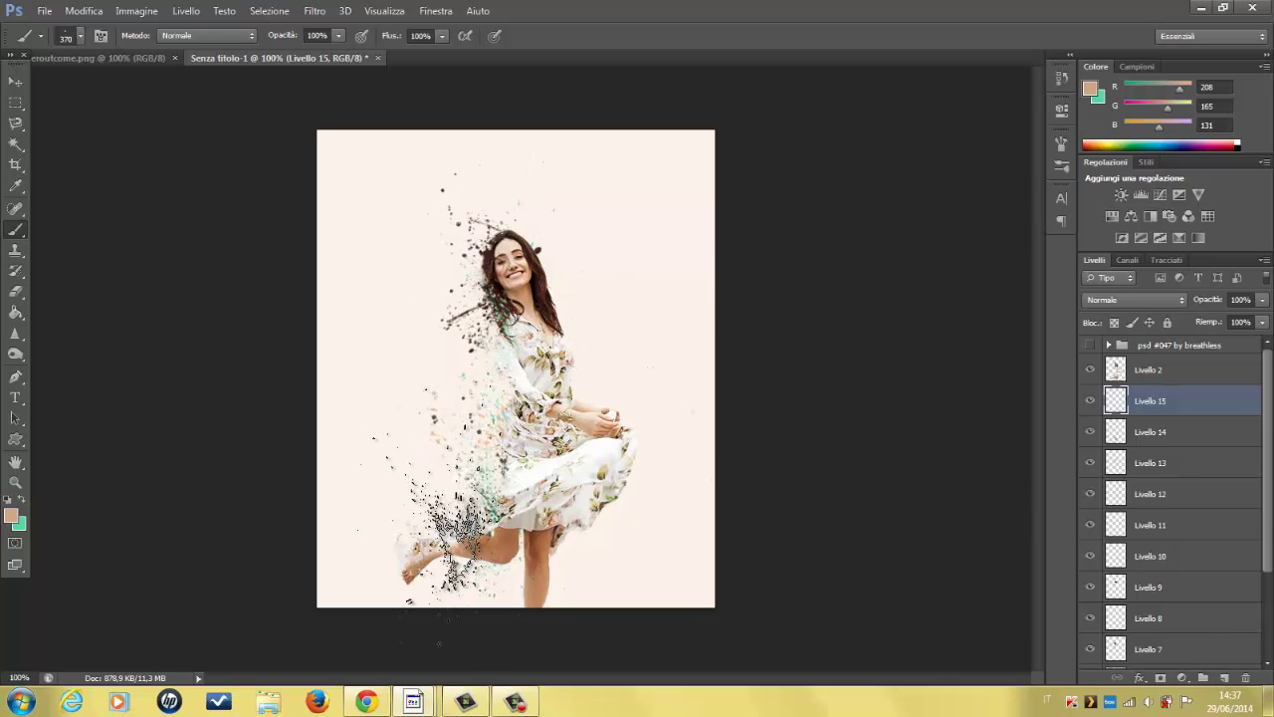
left_click_drag(408, 572, 418, 567)
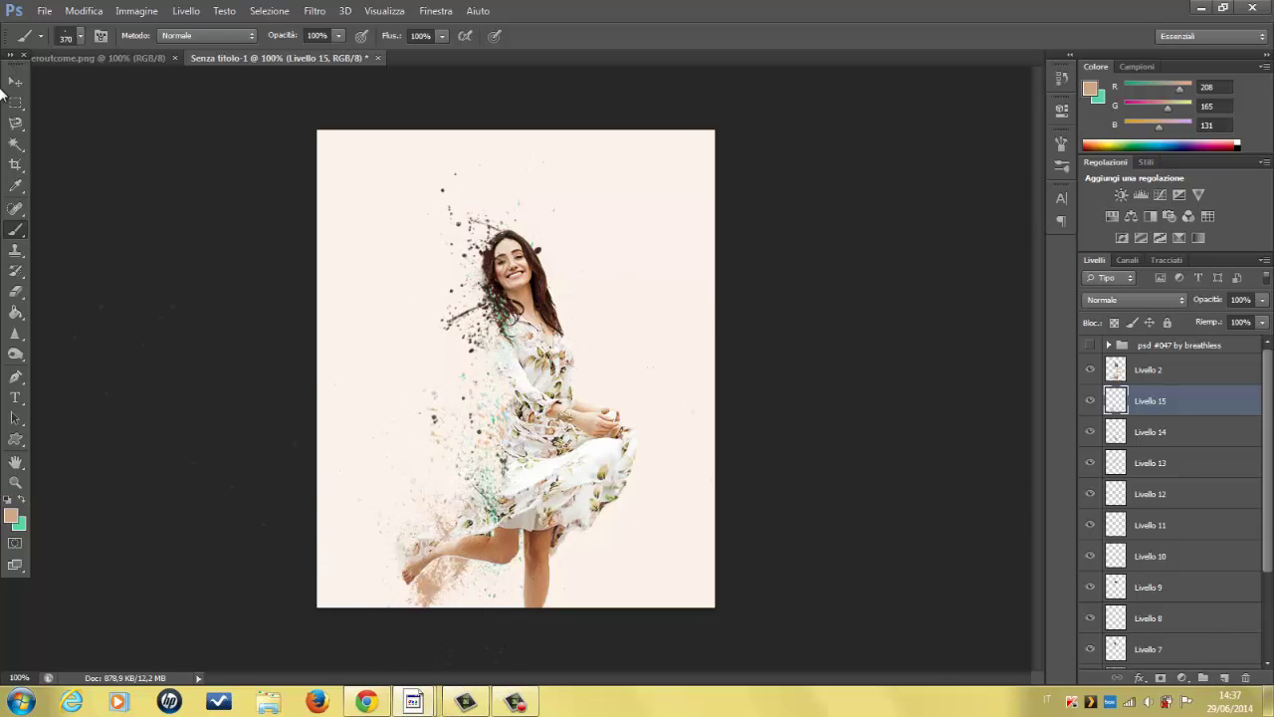
left_click(16, 290)
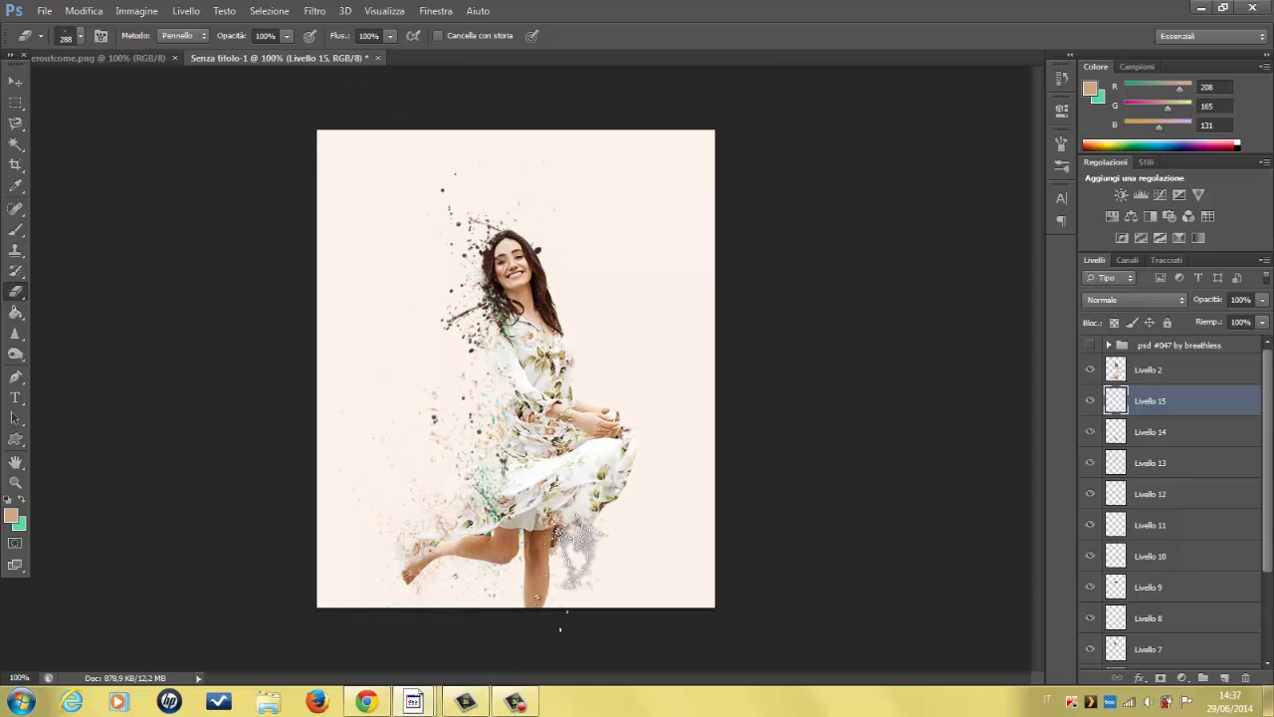
left_click(1243, 677)
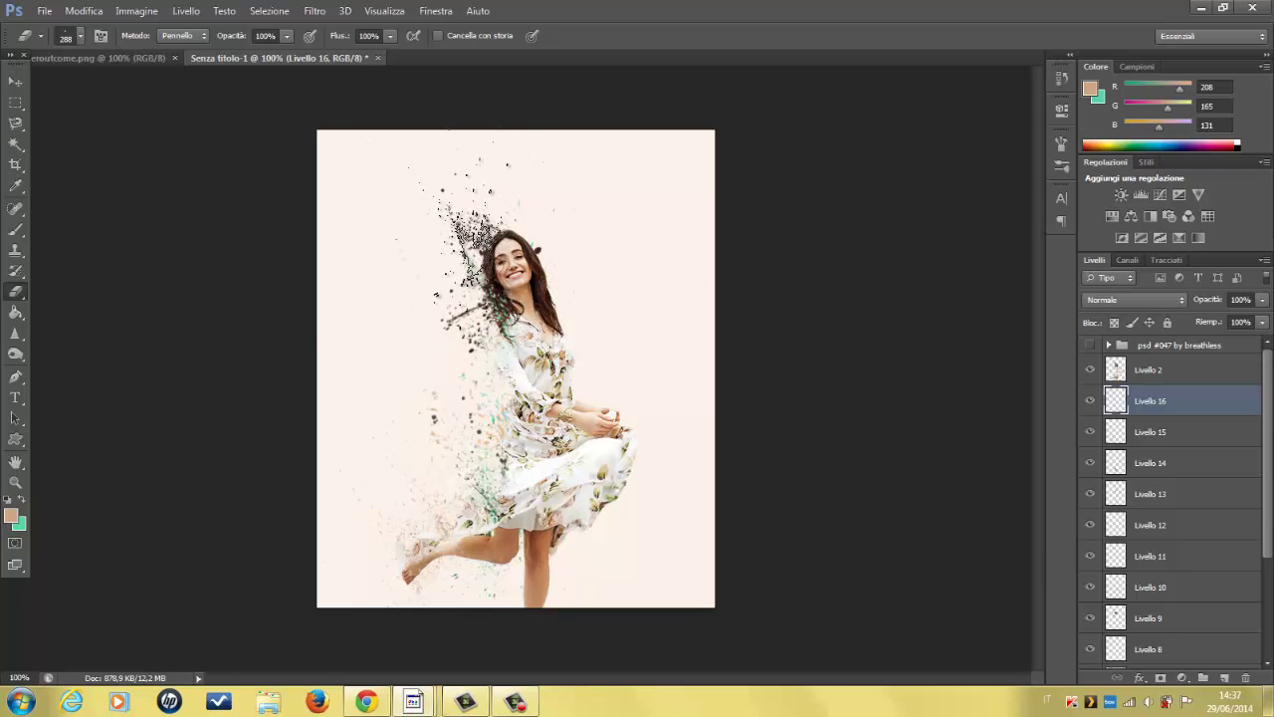
Paint particles over and above the head, then nudge them slightly right
left_click(15, 228)
left_click_drag(378, 271, 508, 244)
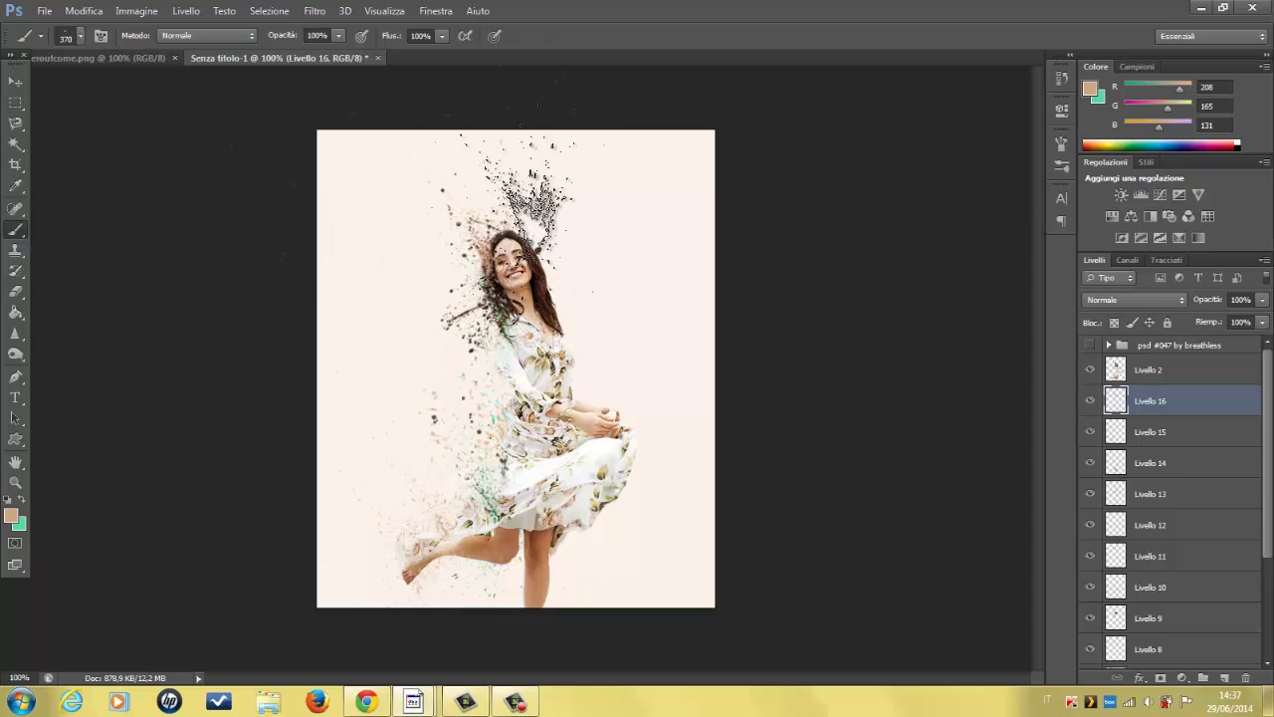
left_click(537, 213)
left_click(15, 81)
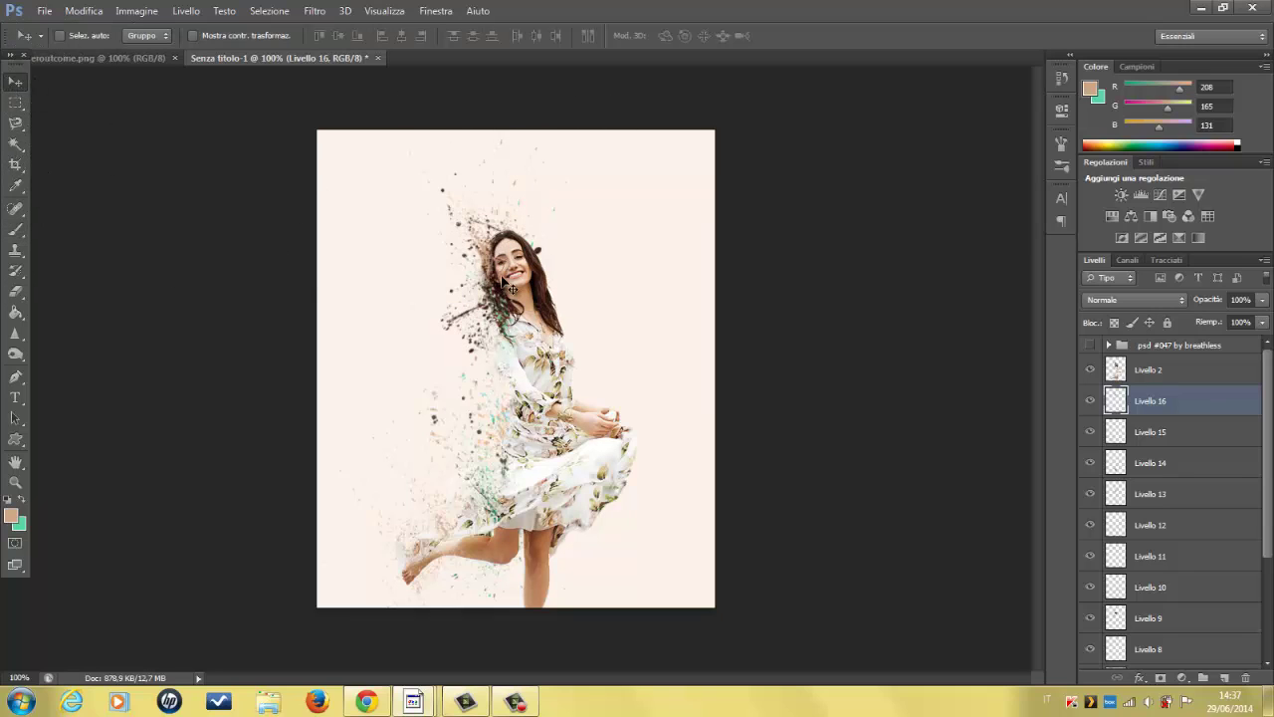
left_click_drag(508, 269, 533, 248)
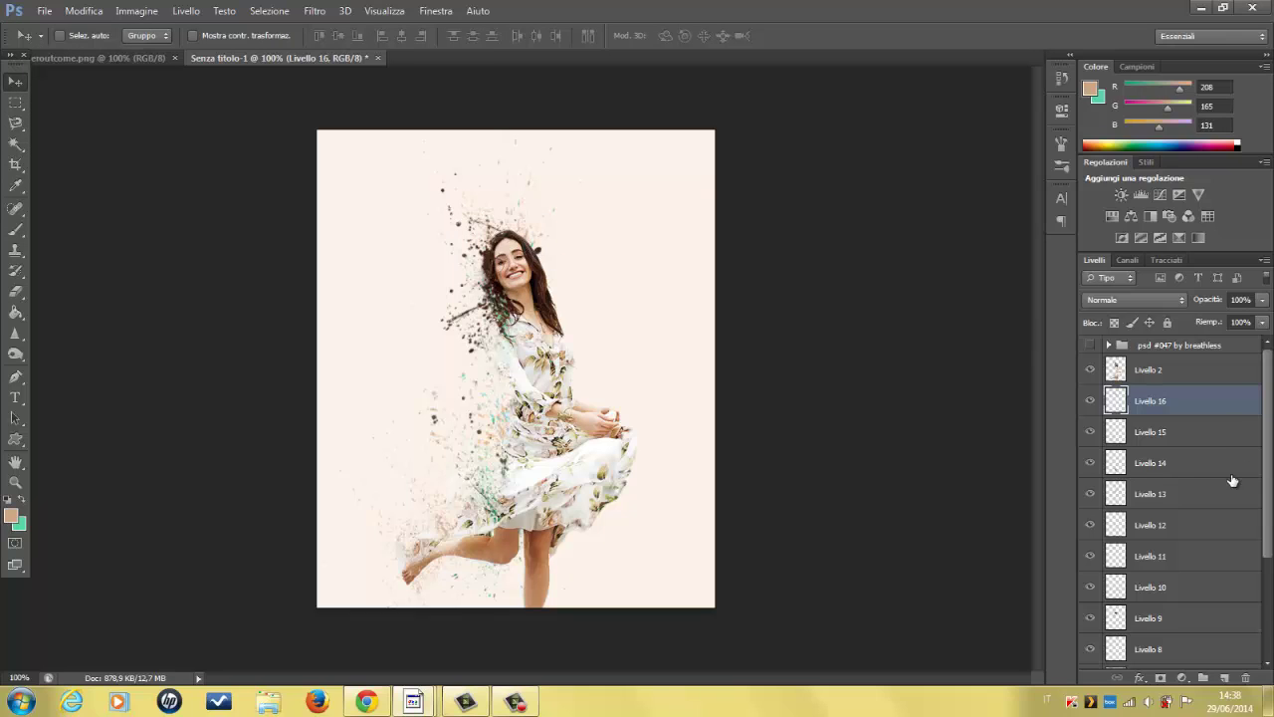
Make the 'psd #047 by breathless' group visible and select the Livello 2 photo layer
left_click(1090, 367)
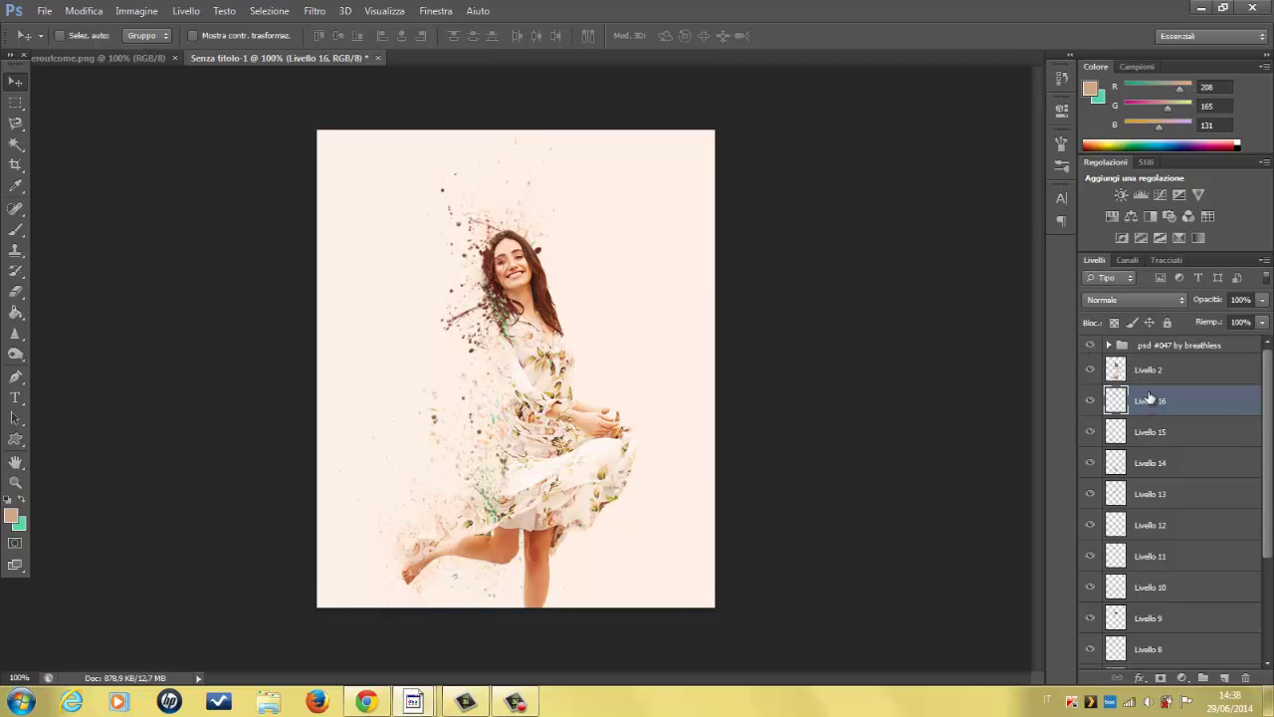
scroll(1158, 458, "down", 1)
scroll(1165, 521, "down", 3)
scroll(1169, 597, "up", 1)
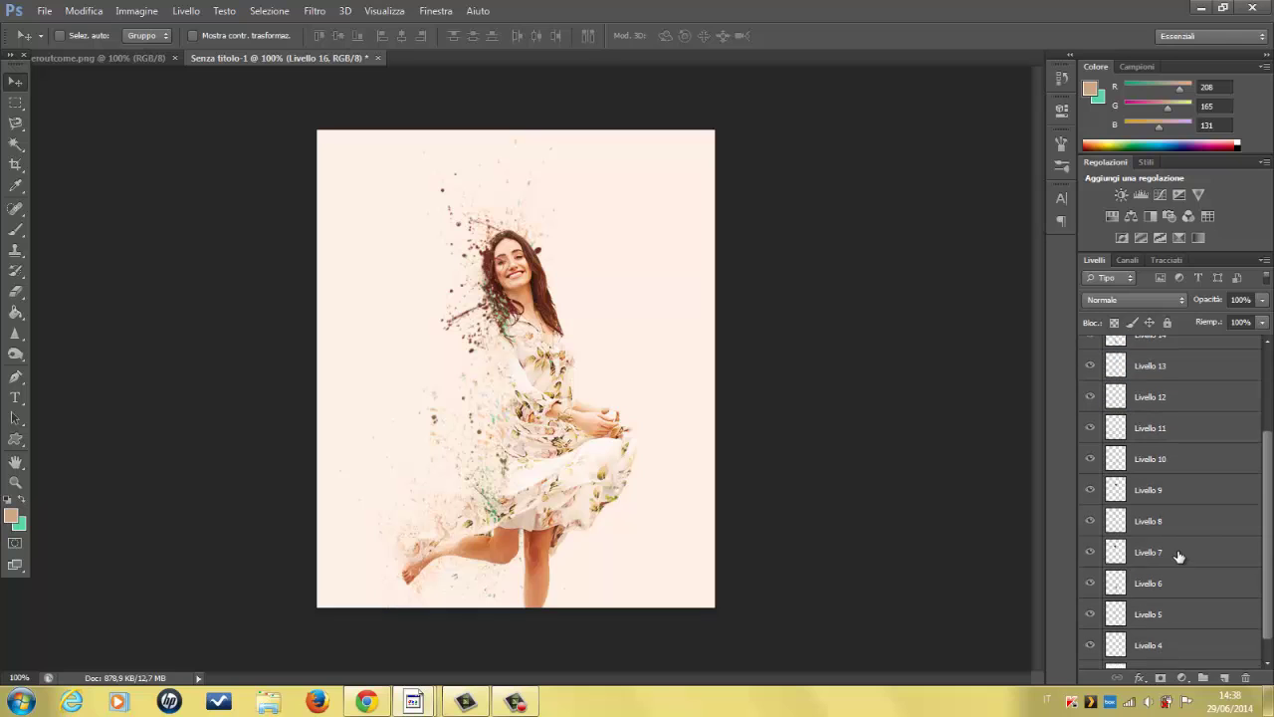
scroll(1175, 498, "up", 2)
left_click(1167, 360)
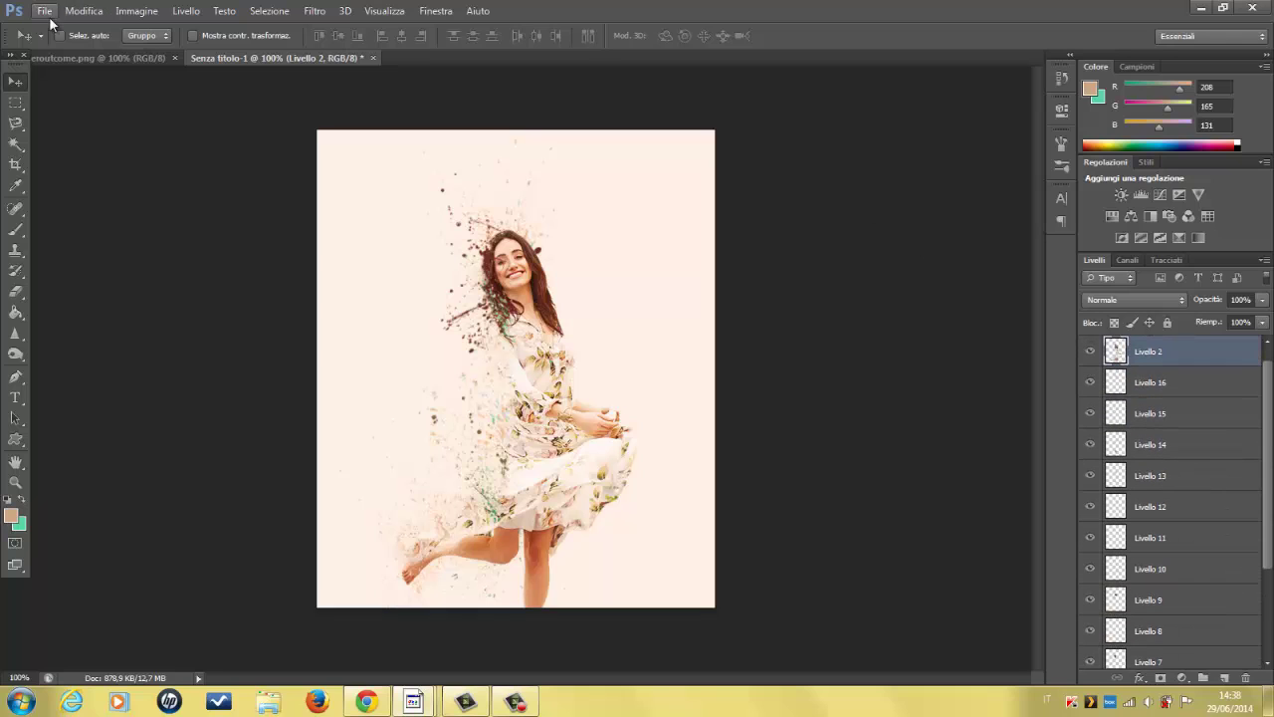
Apply a Bianco e nero adjustment to Livello 2, turning the dancer's photo black and white
left_click(137, 11)
mouse_move(224, 51)
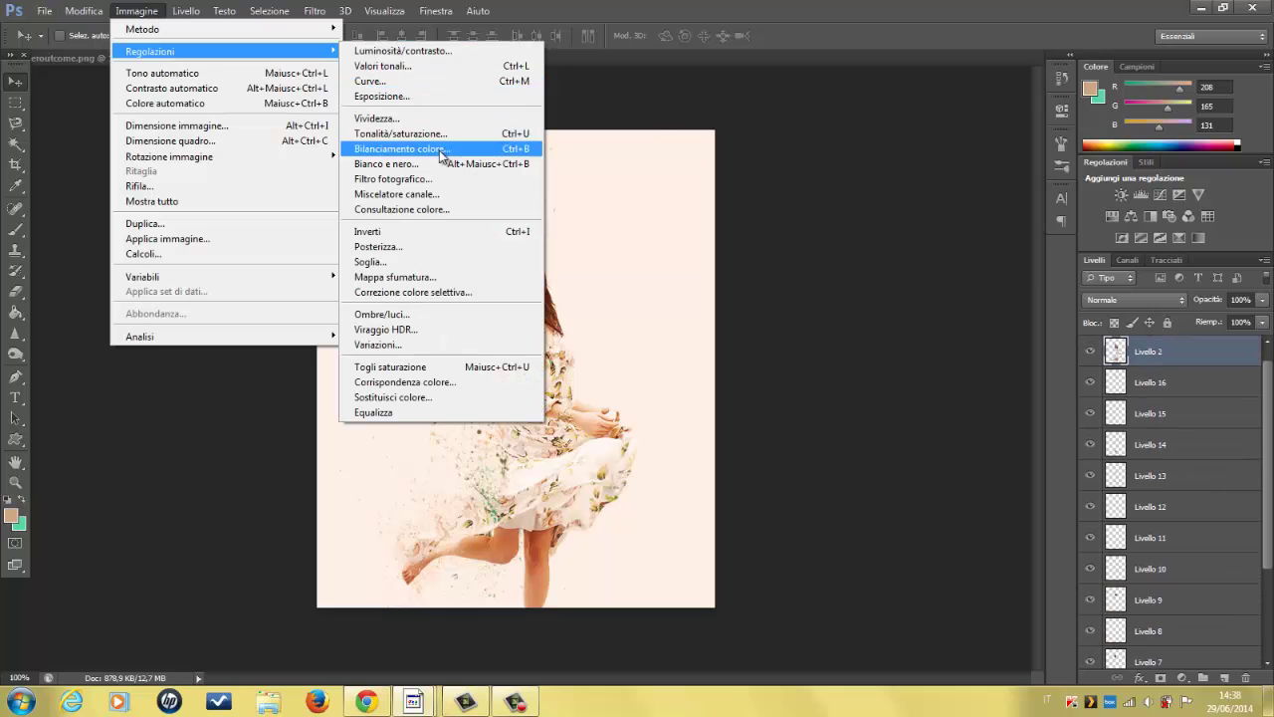
left_click(442, 159)
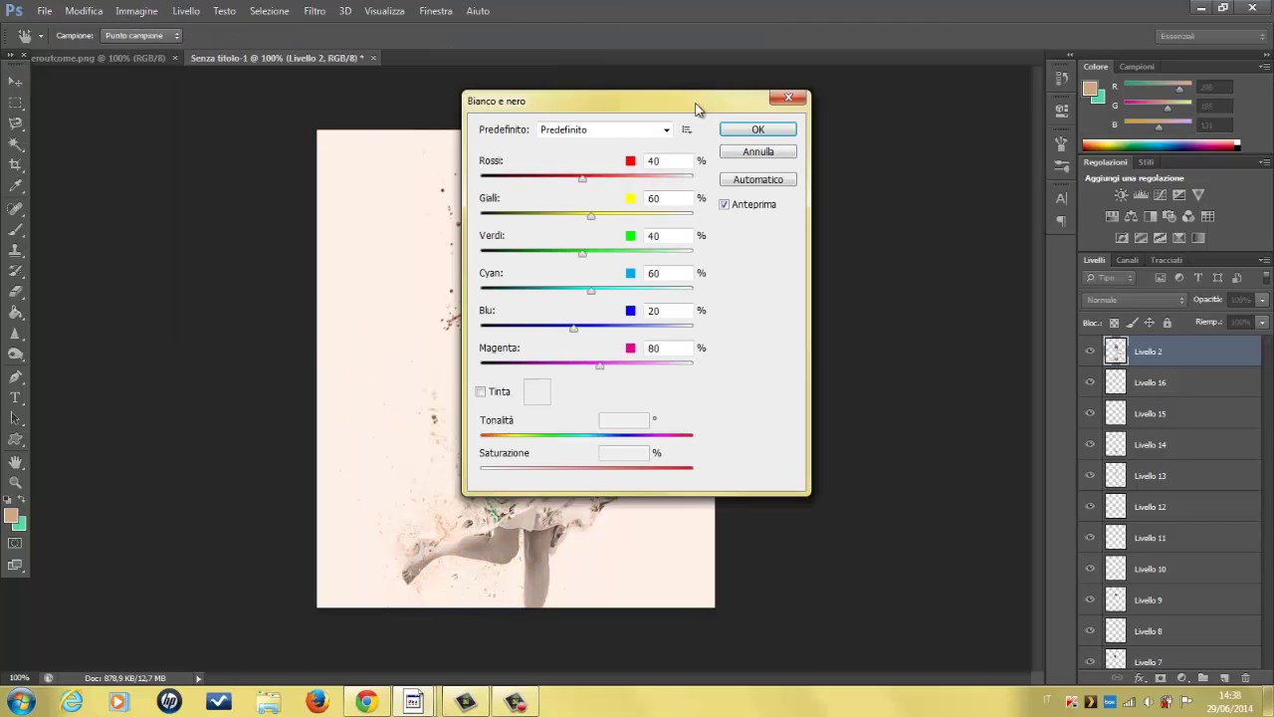
mouse_move(697, 107)
left_mouse_down()
mouse_move(1028, 135)
mouse_move(992, 131)
left_mouse_up()
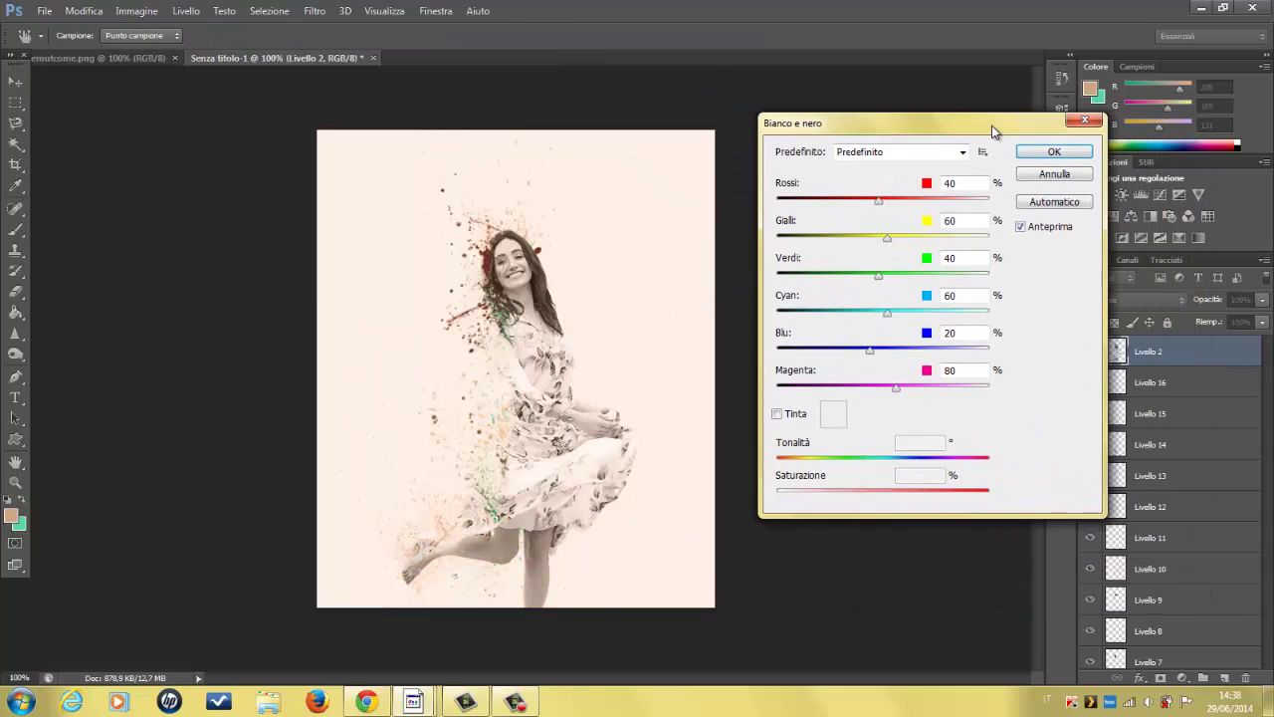
left_click(1042, 154)
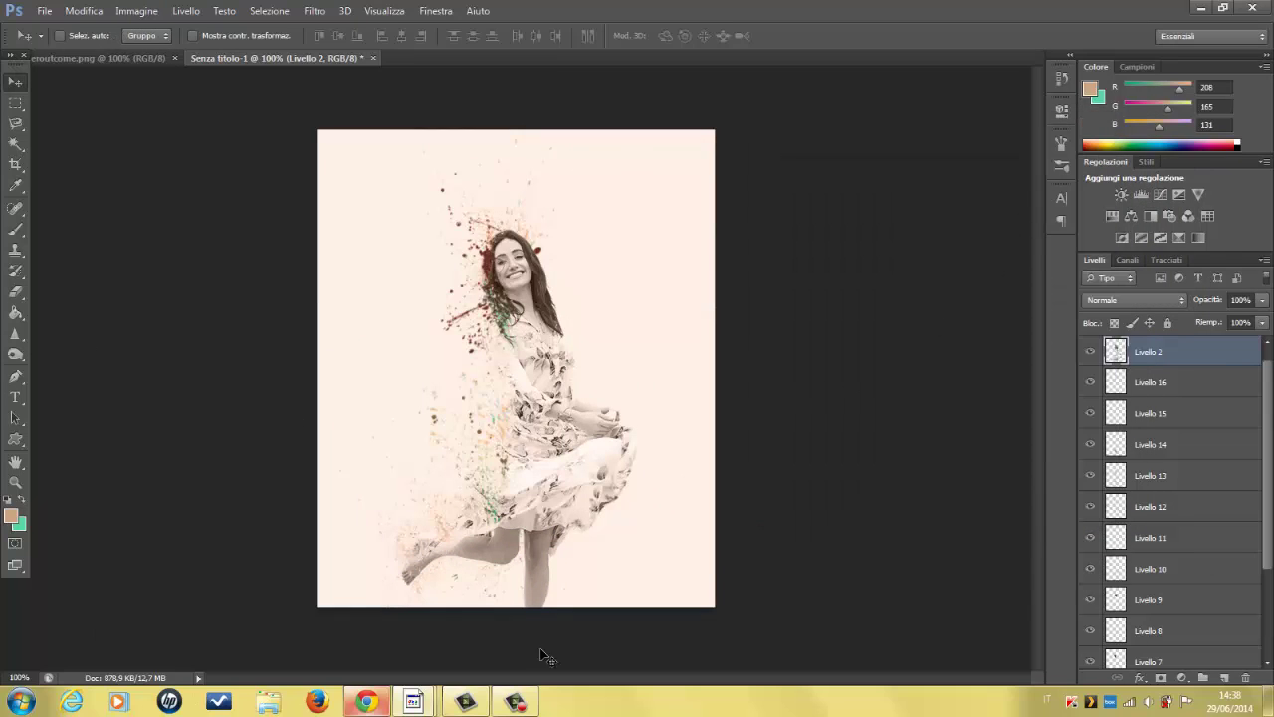
scroll(1232, 370, "up", 1)
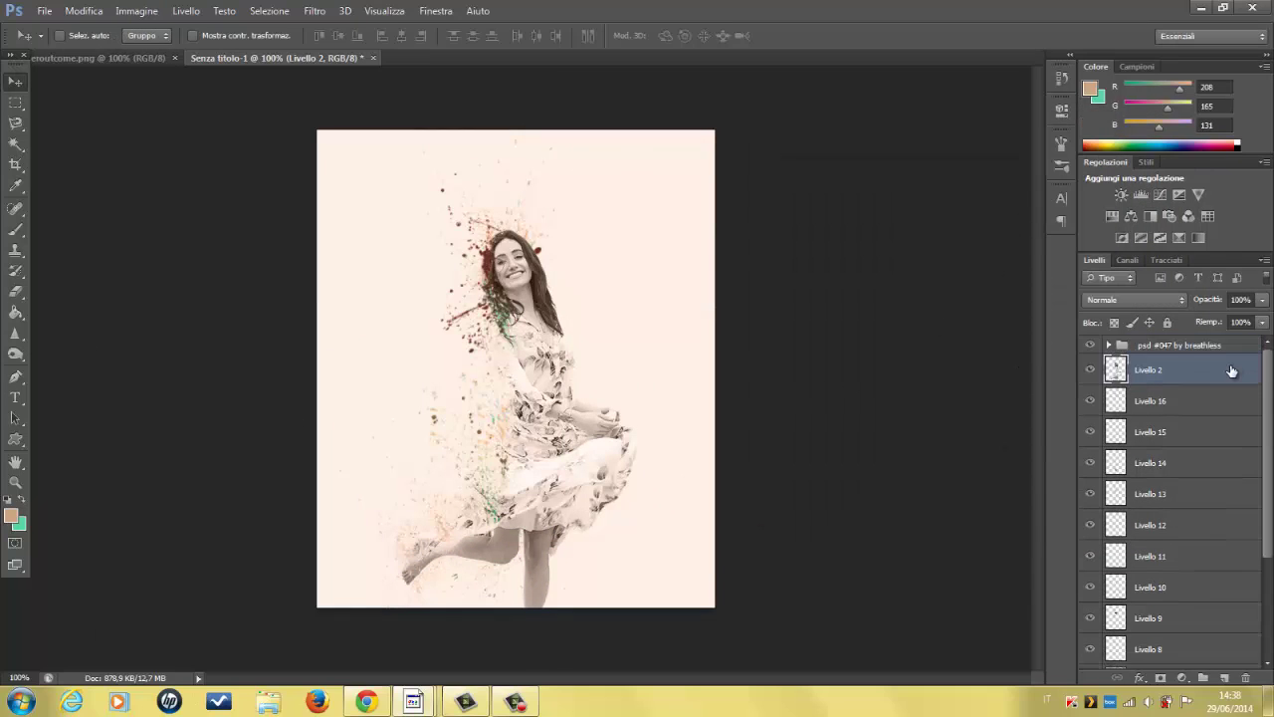
Add a new layer above Livello 5 and set the foreground colour to purple
left_click(1108, 346)
left_click(1107, 346)
scroll(1155, 488, "down", 3)
scroll(1149, 532, "down", 2)
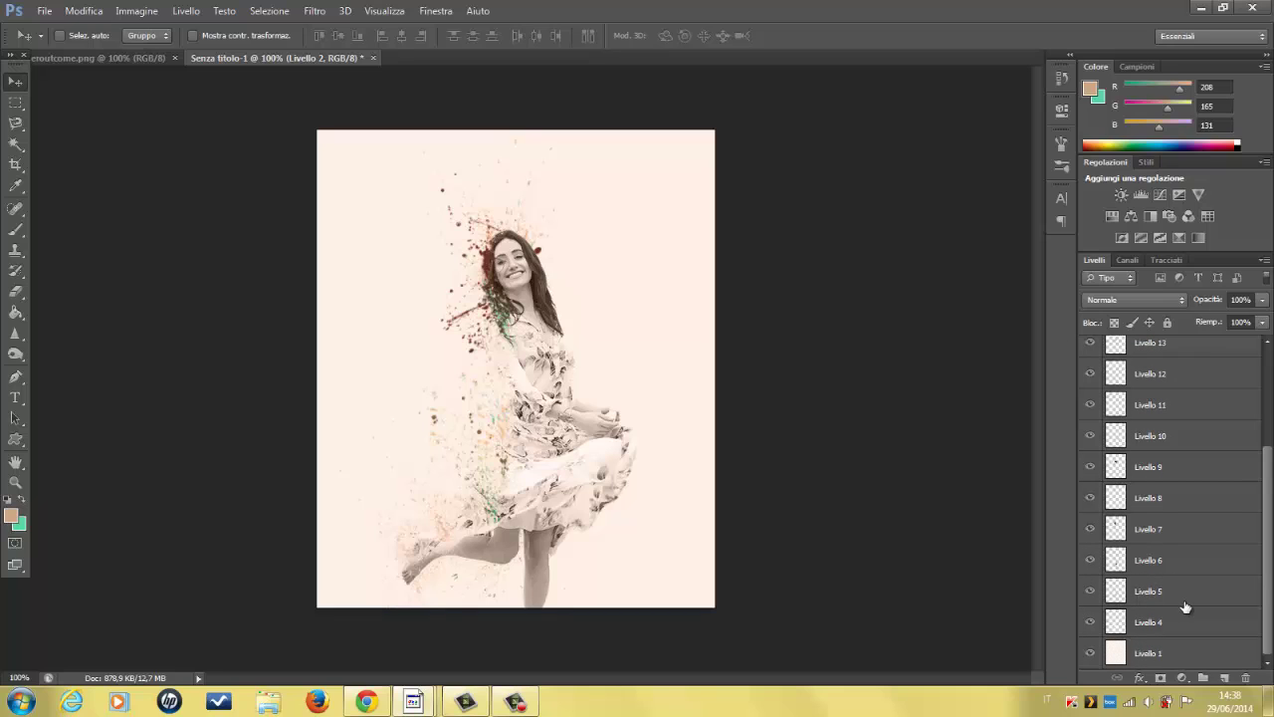
left_click(1184, 592)
left_click(1224, 679)
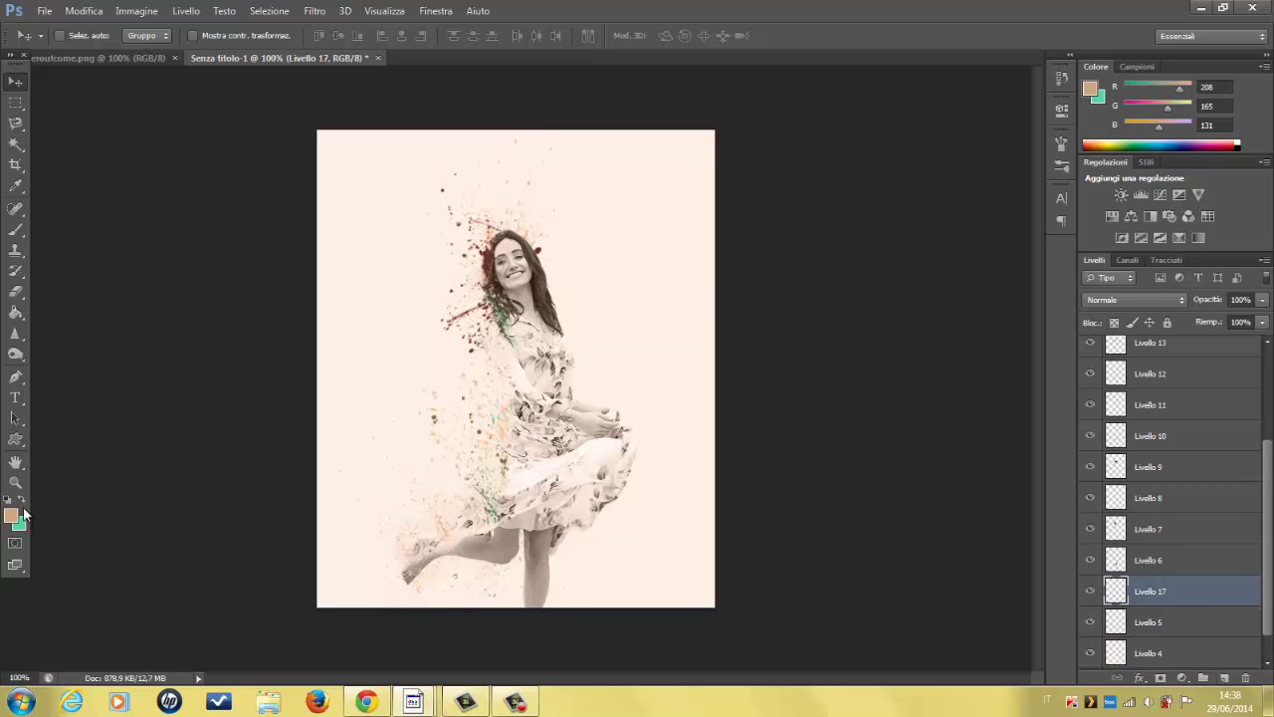
left_click(10, 517)
left_click_drag(780, 156, 779, 83)
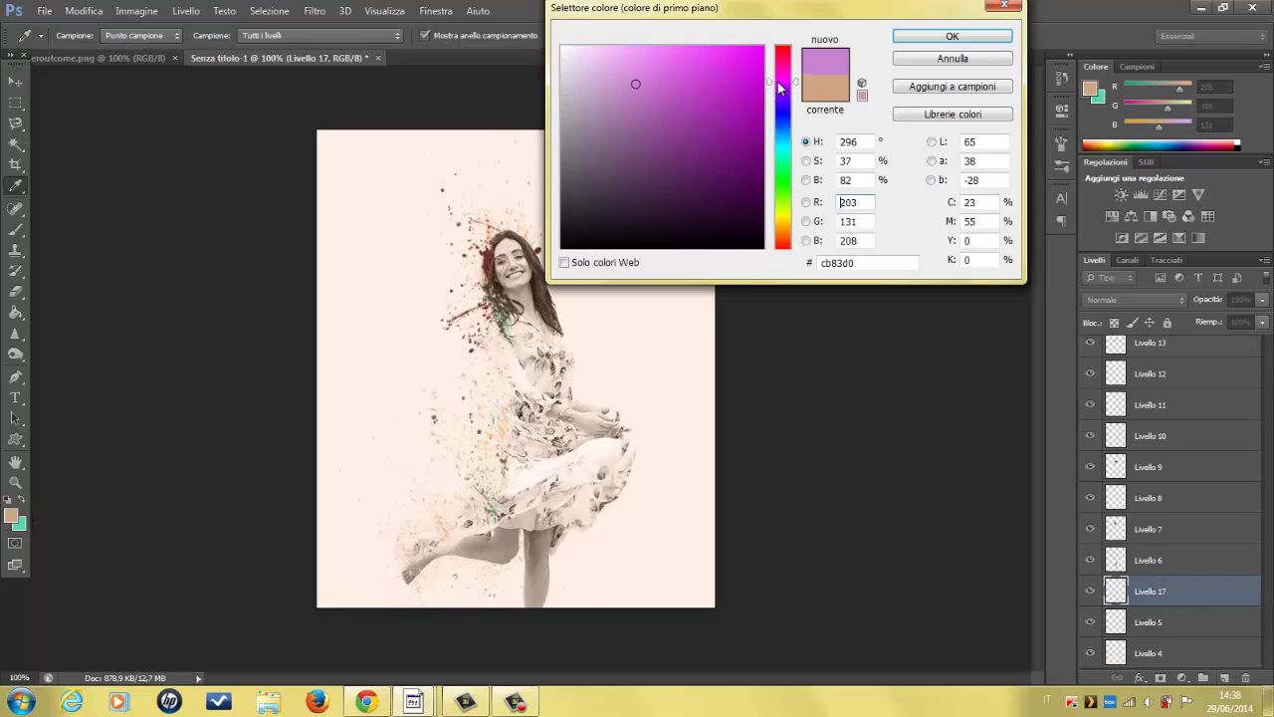
left_click(897, 40)
Paint a splatter down the dress with brush 2090 at 298 px, then move it upward
key("v")
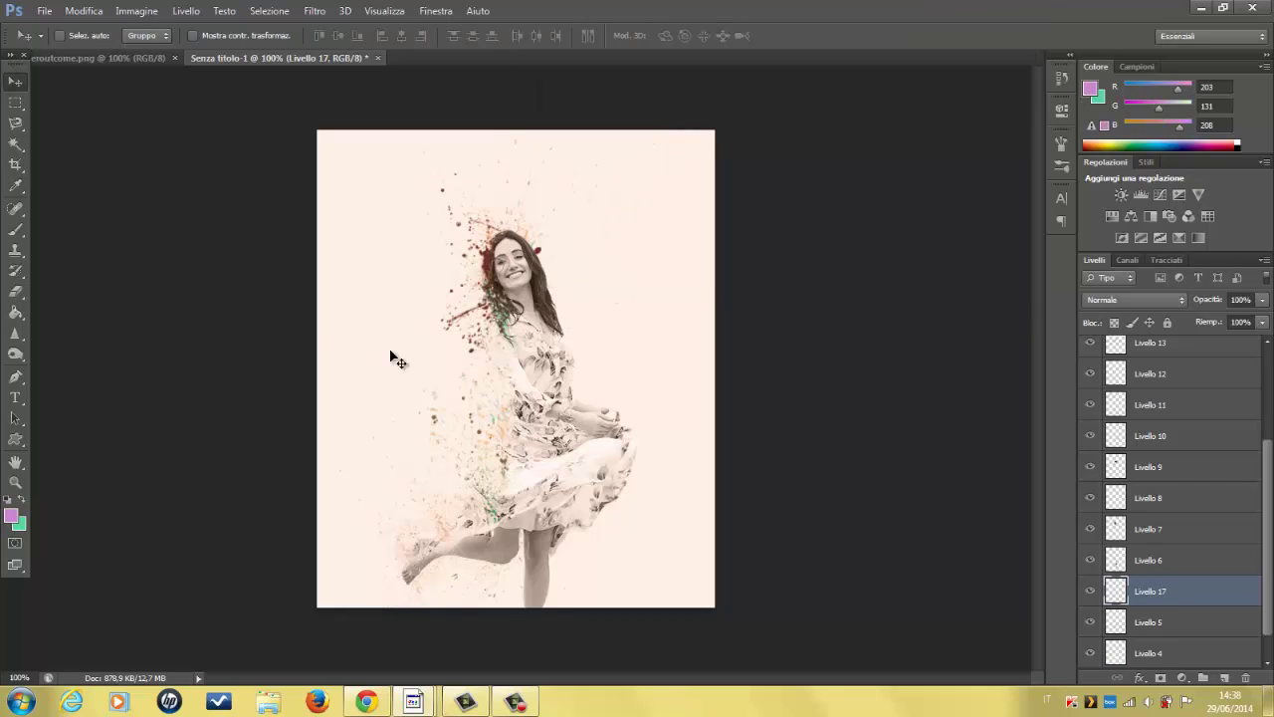
left_click(15, 229)
right_click(490, 418)
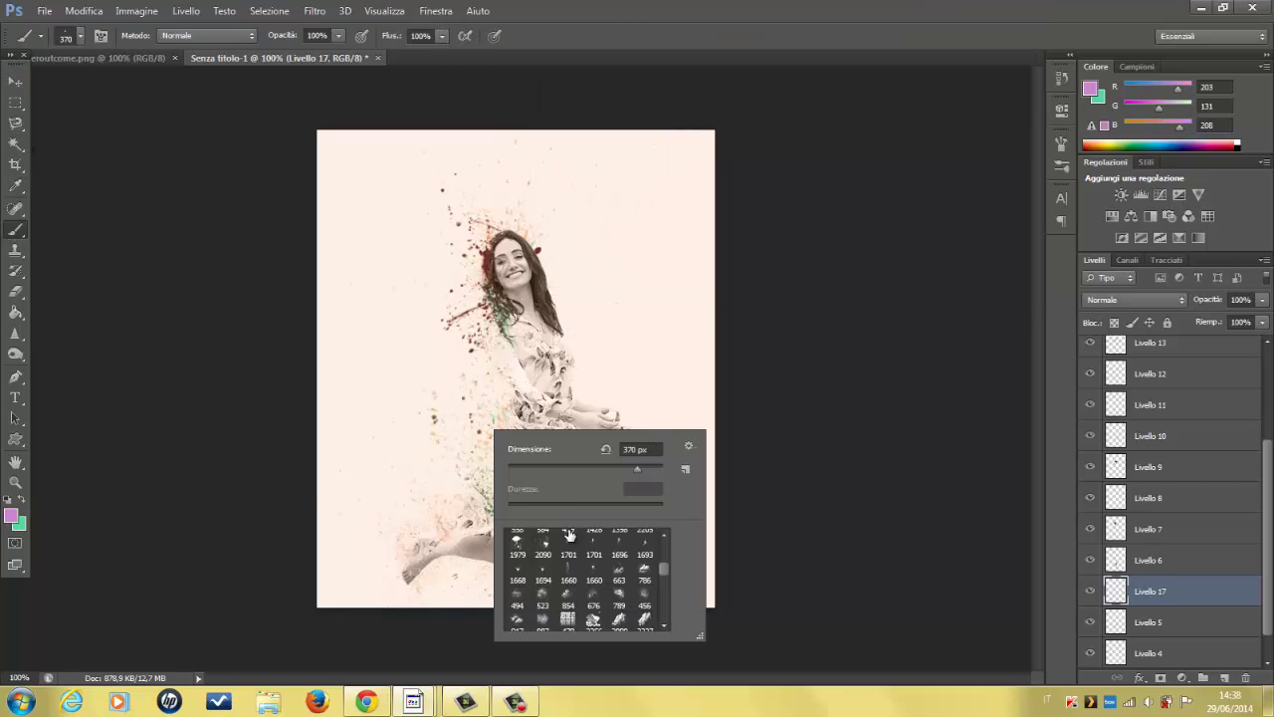
scroll(570, 574, "up", 1)
left_click(547, 574)
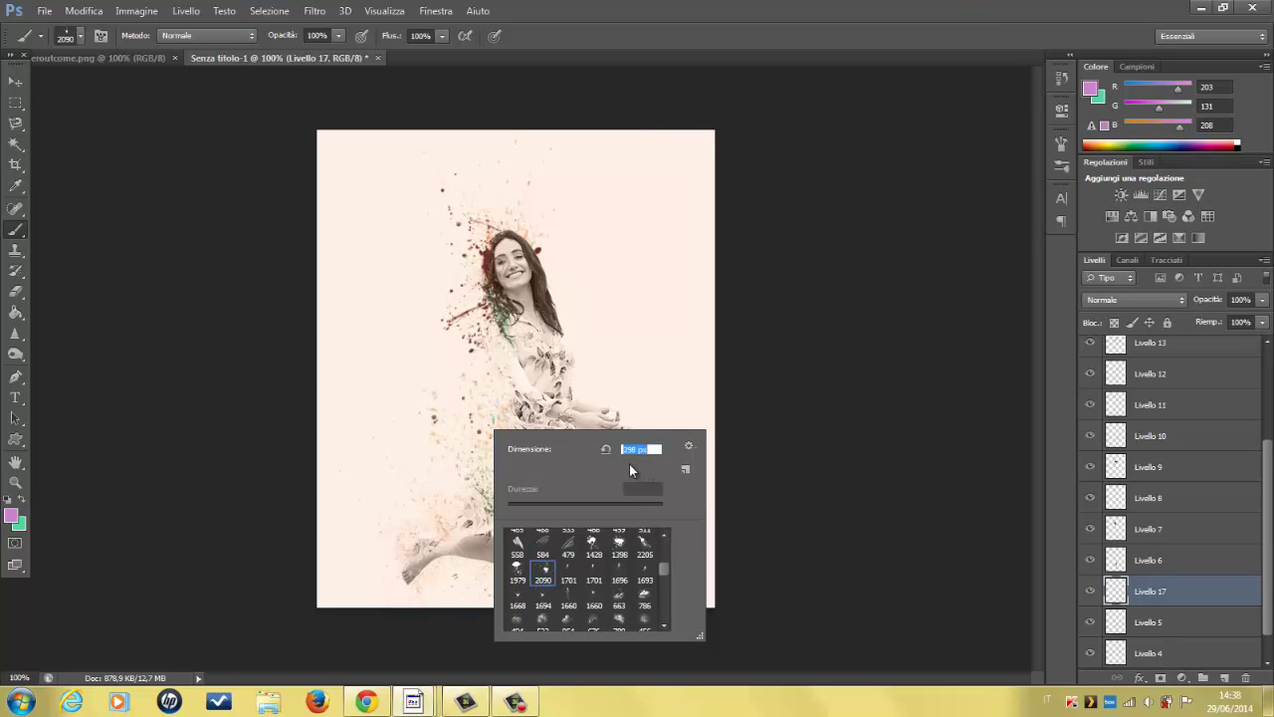
left_click_drag(629, 464, 631, 466)
left_click_drag(495, 334, 516, 577)
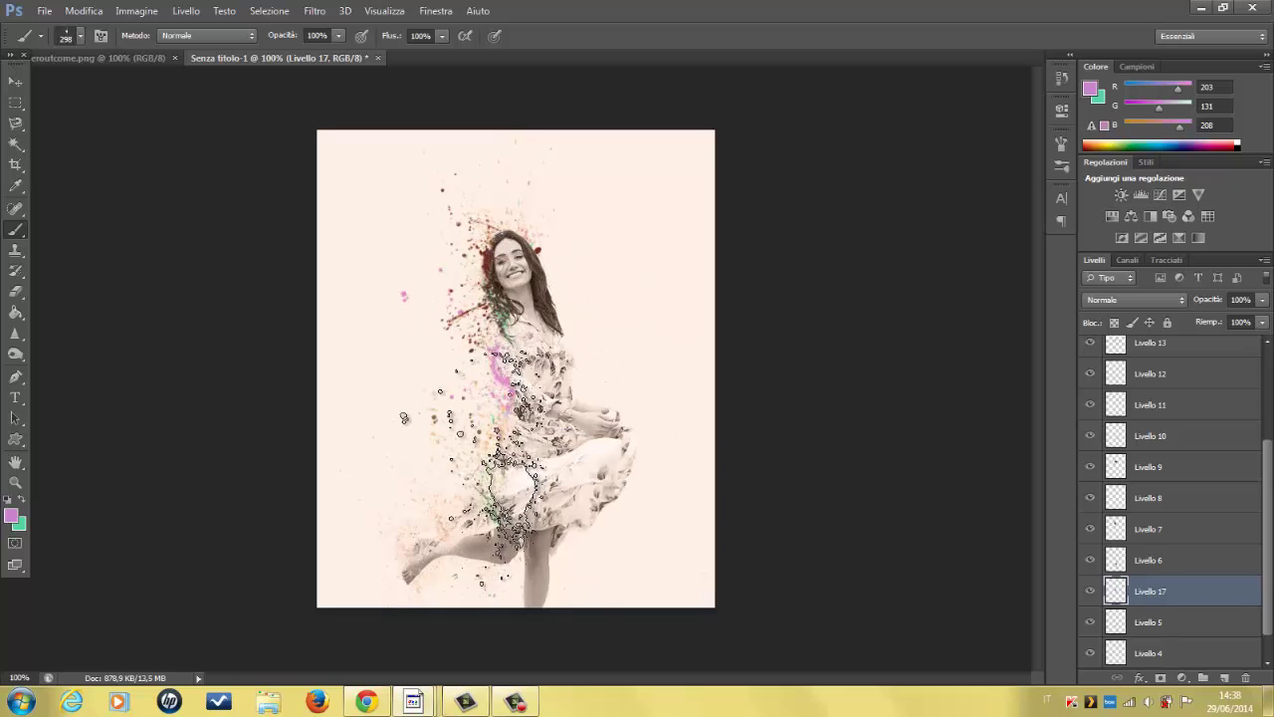
left_click(15, 81)
left_click_drag(506, 480, 505, 419)
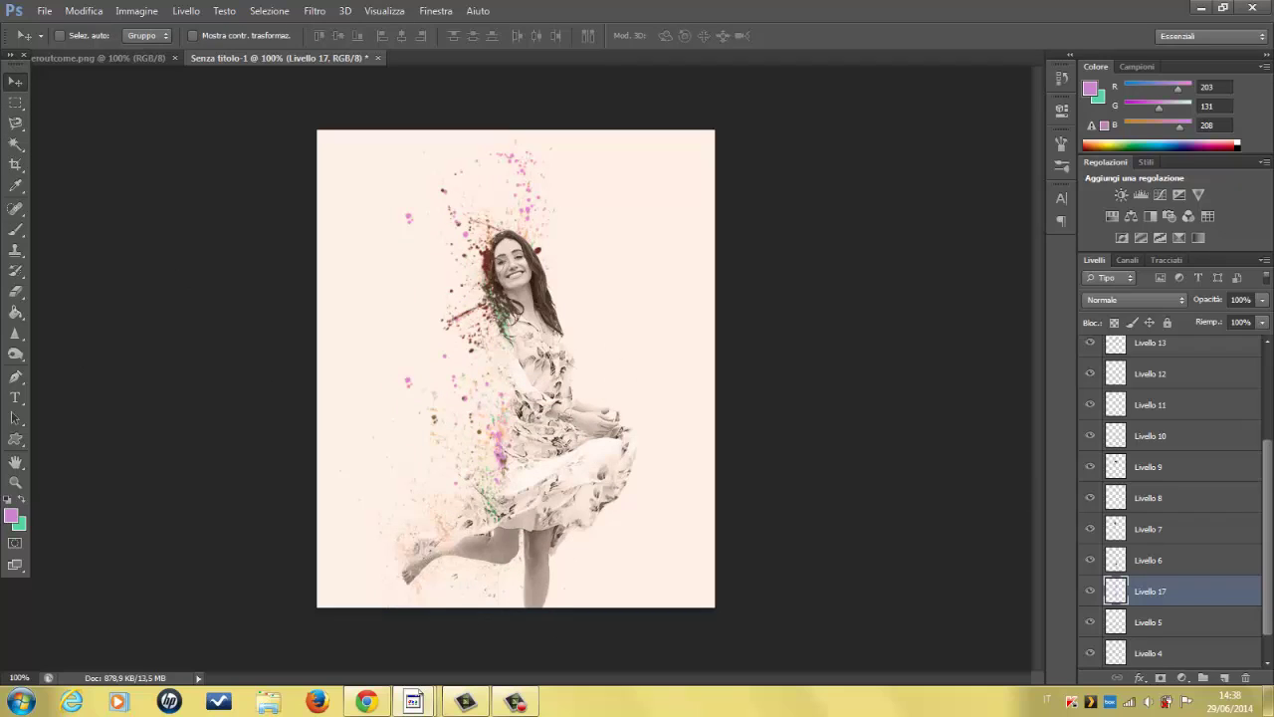
Add a new empty layer above the top layer group
scroll(1174, 448, "up", 5)
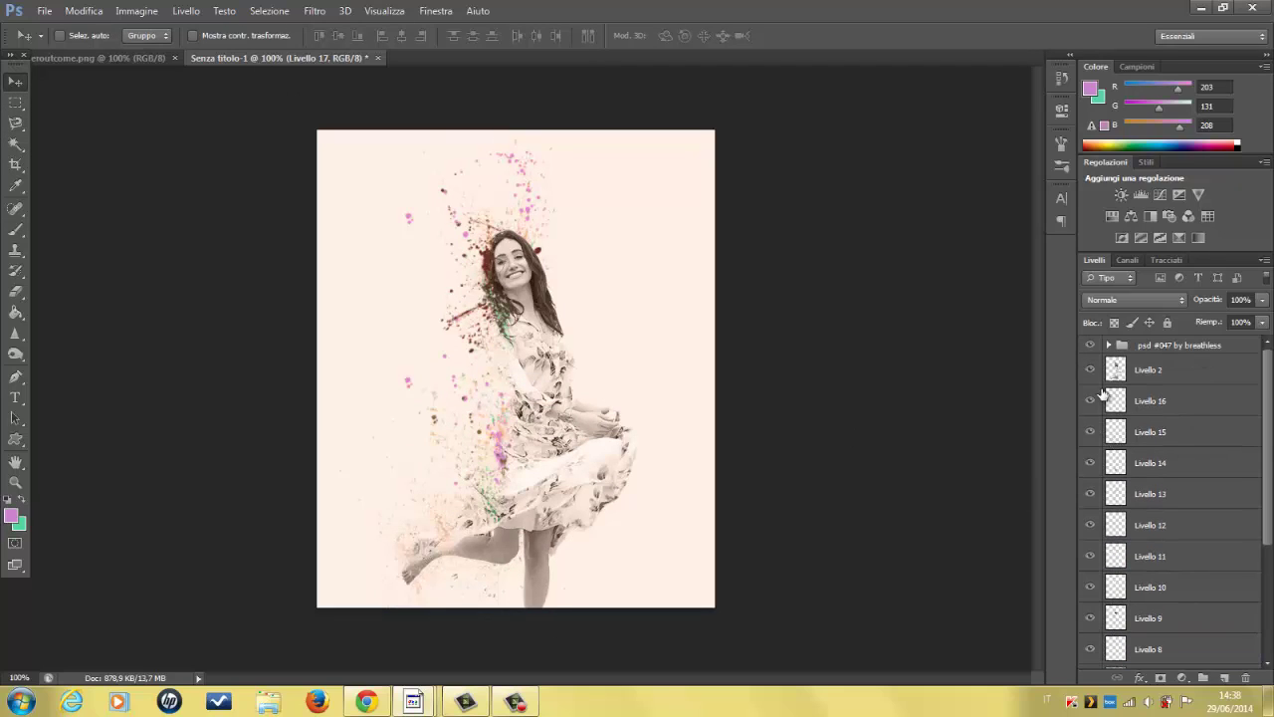
left_click(1110, 345)
left_click(1110, 345)
left_click(1168, 350)
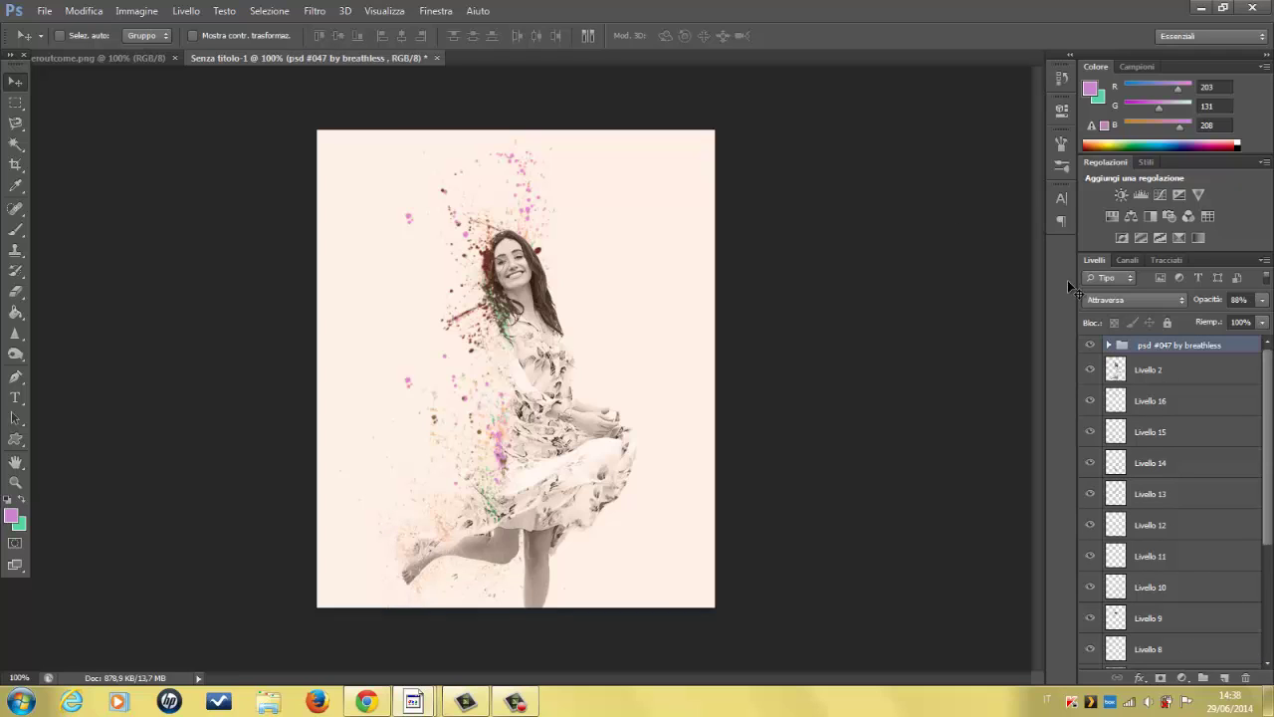
left_click(1226, 678)
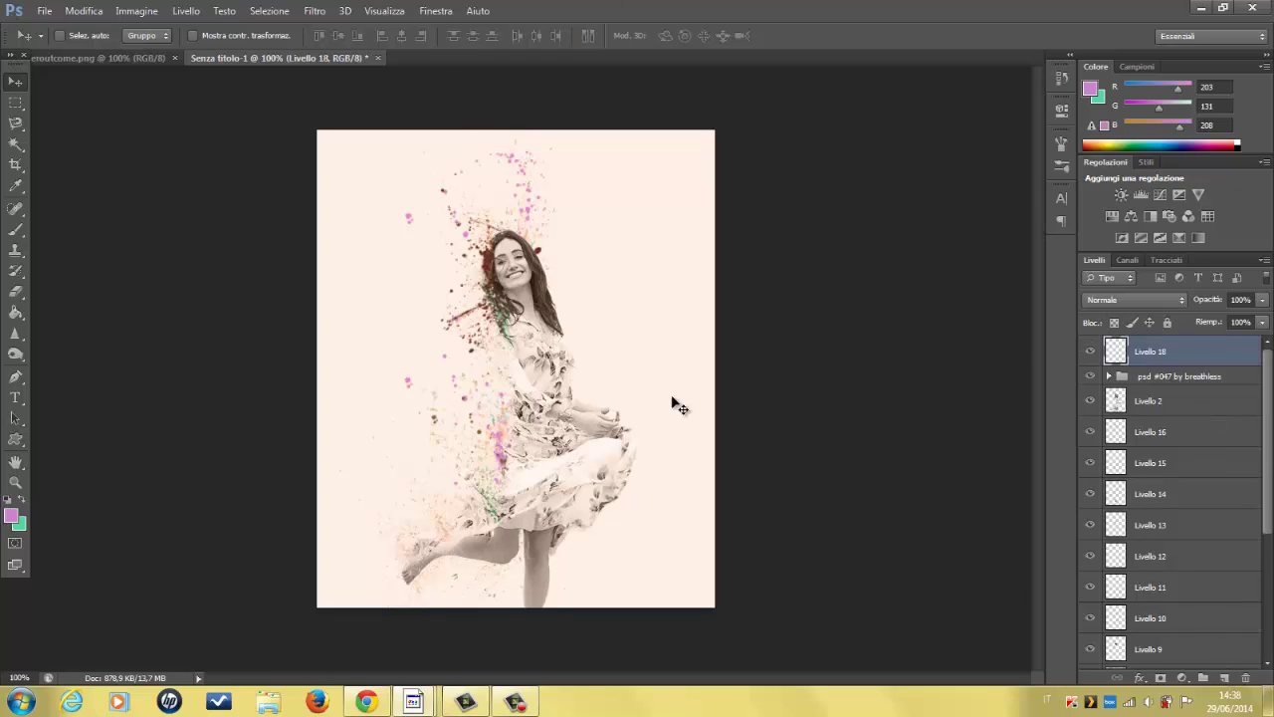
Stamp a purple splatter by the waist and a green one on the skirt with brush 2090 at 380 px
left_click(15, 229)
right_click(490, 357)
scroll(607, 535, "down", 1)
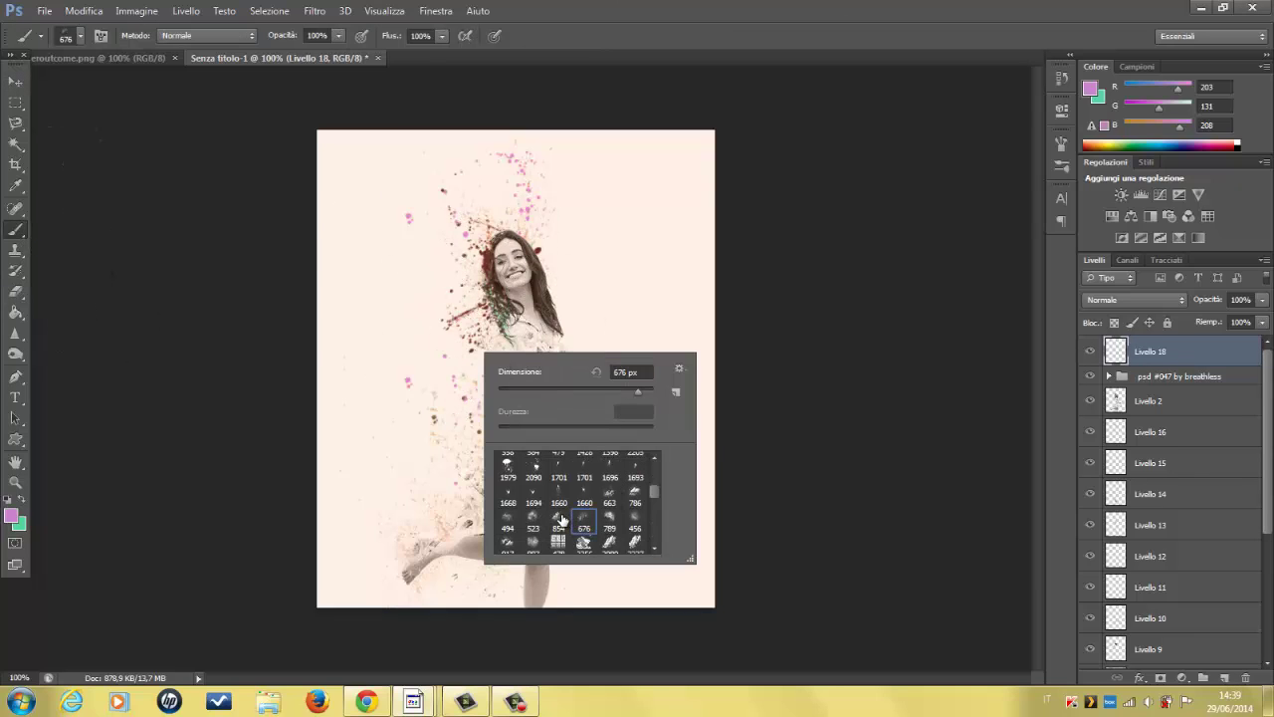
scroll(572, 517, "up", 1)
left_click(533, 494)
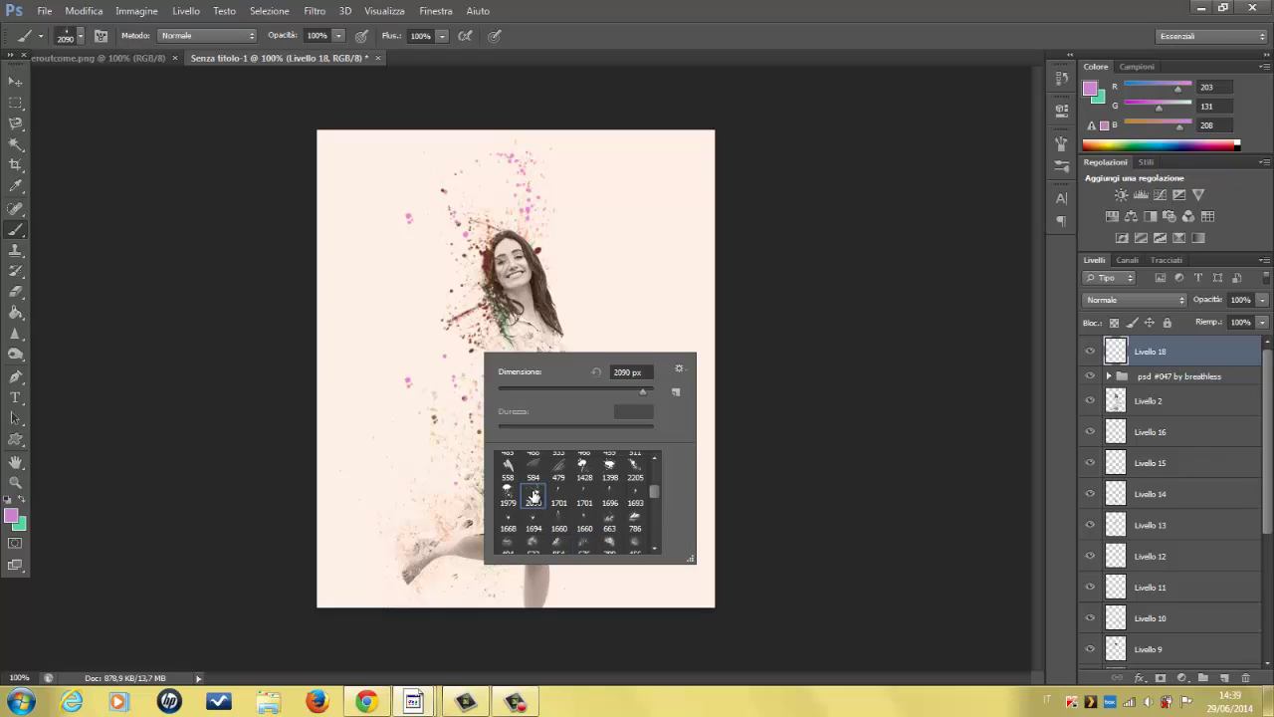
left_click(601, 391)
left_click_drag(611, 396, 627, 392)
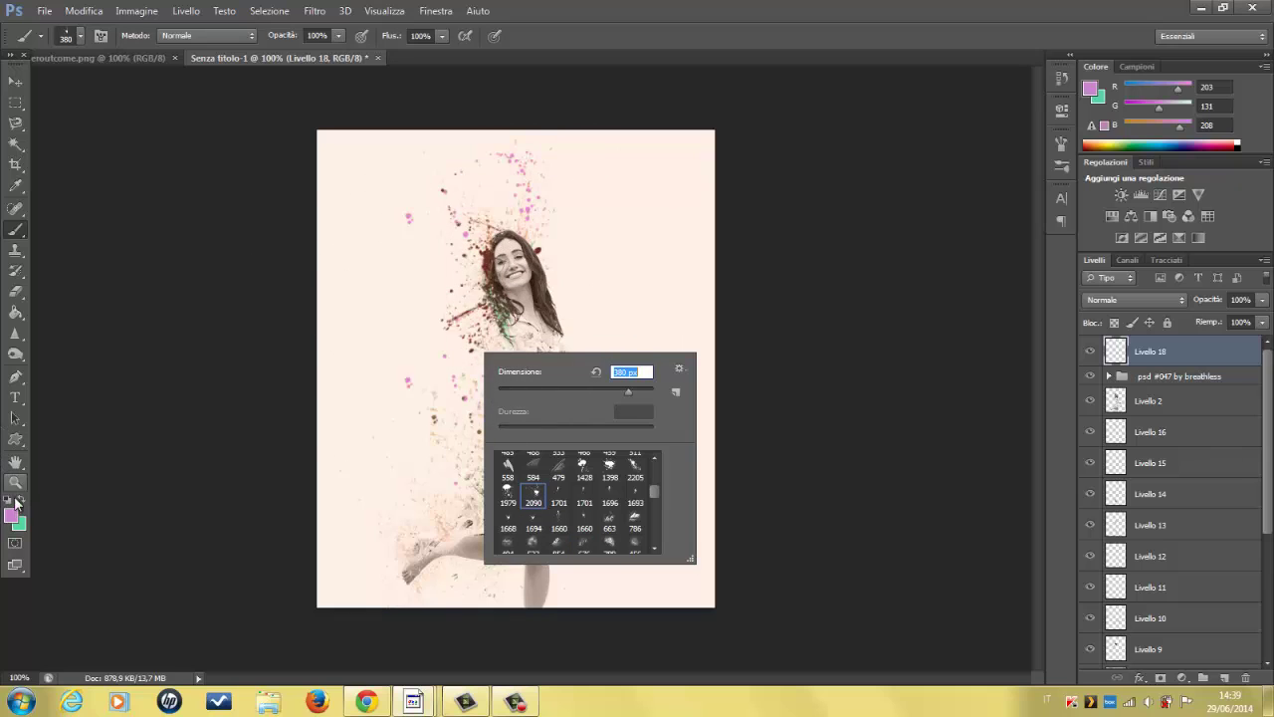
left_click(478, 343)
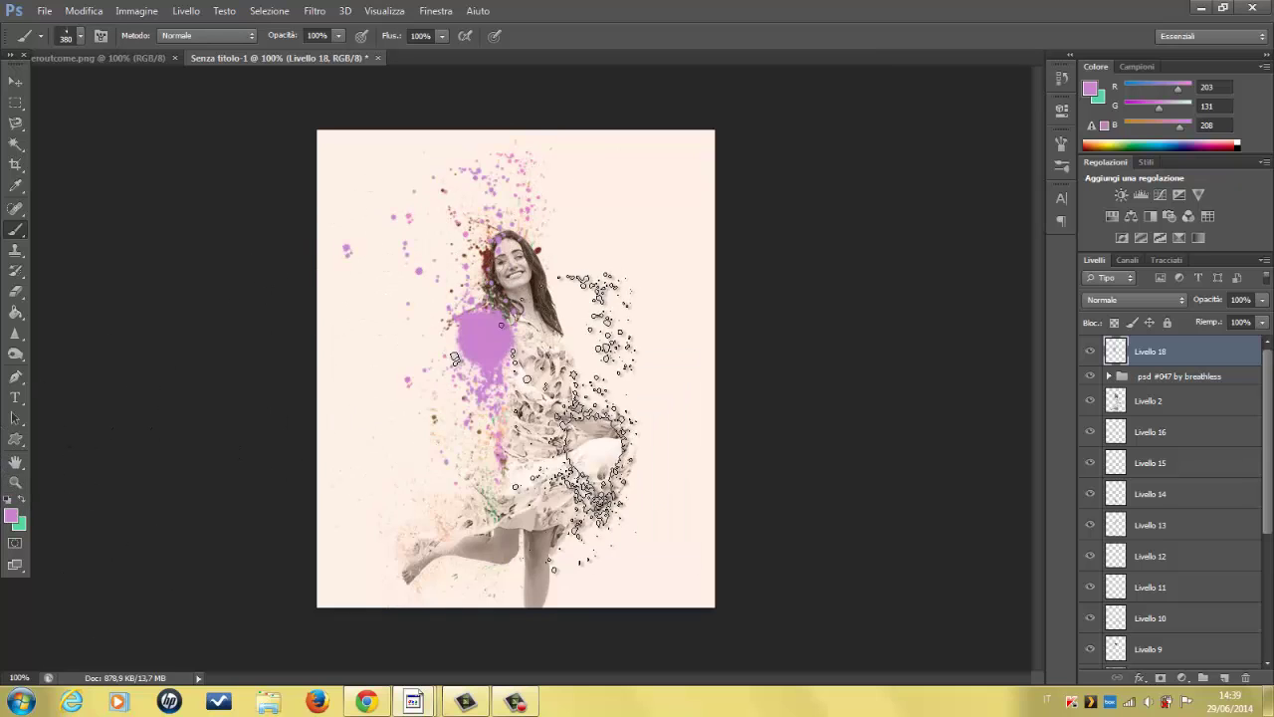
left_click(22, 504)
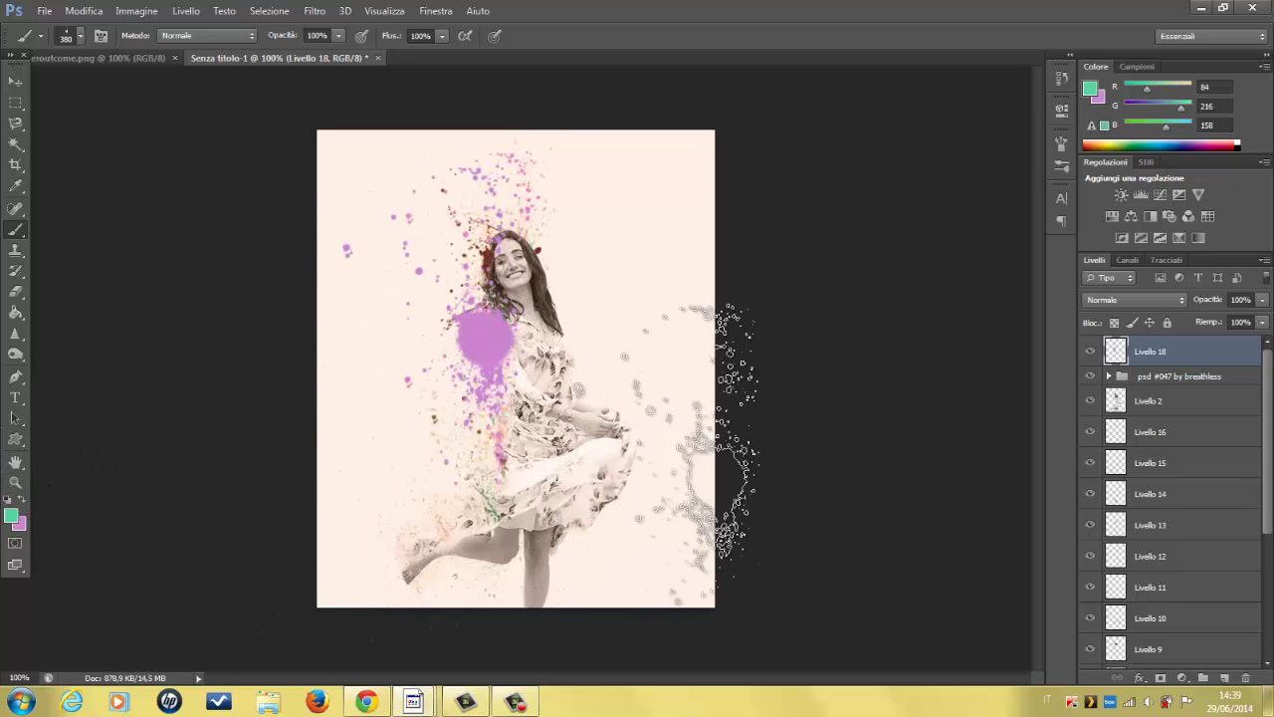
left_click(595, 433)
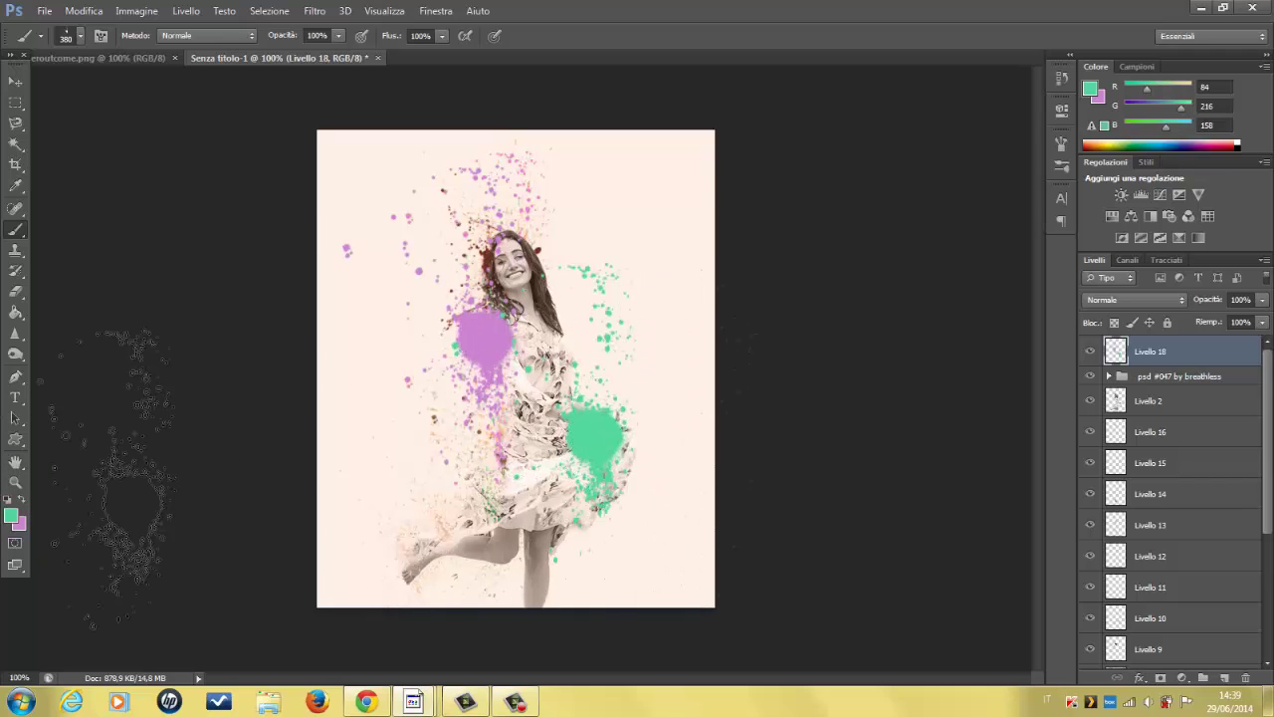
Stamp two light-blue splatters on the dress with brush 1979 at 180 px
left_click(12, 514)
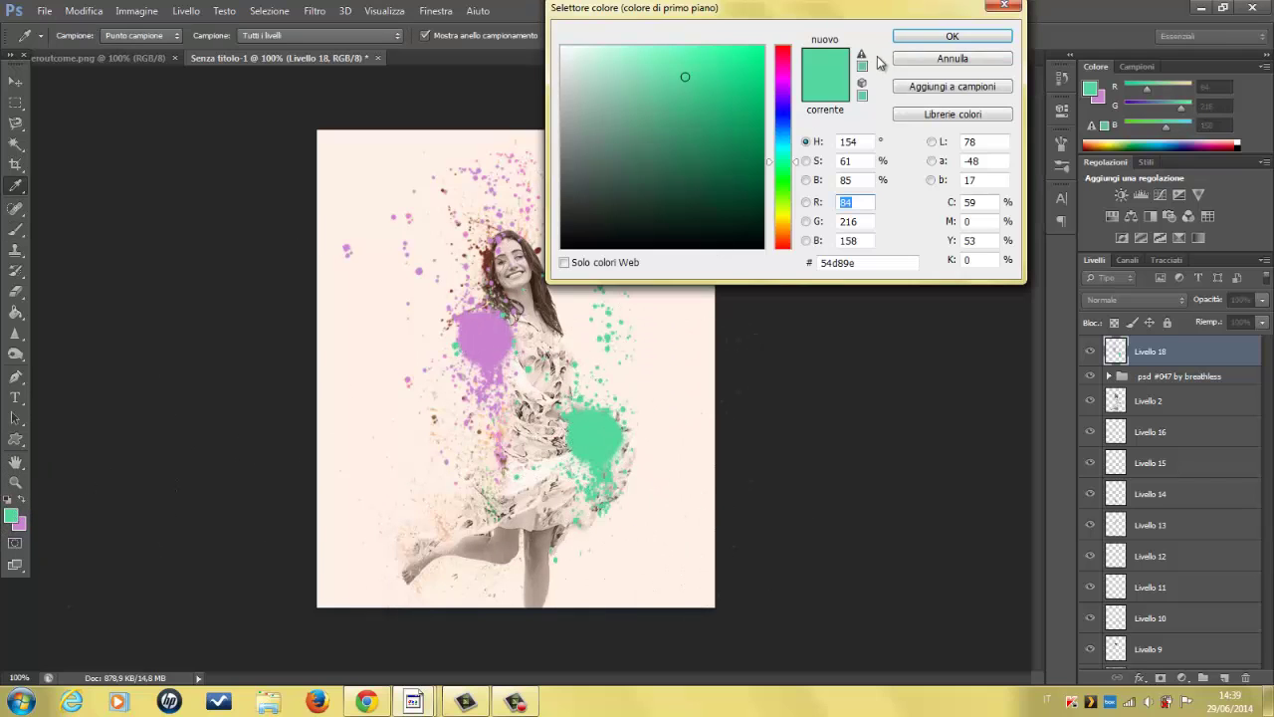
left_click(1004, 5)
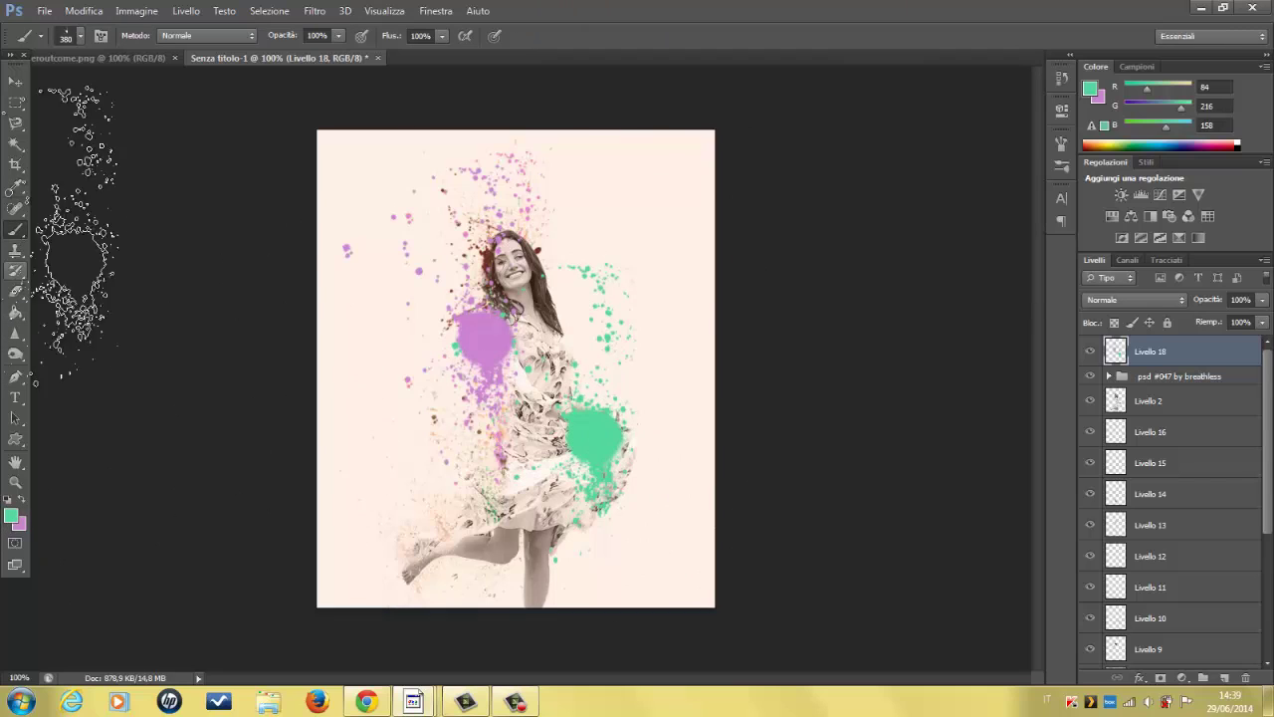
right_click(617, 287)
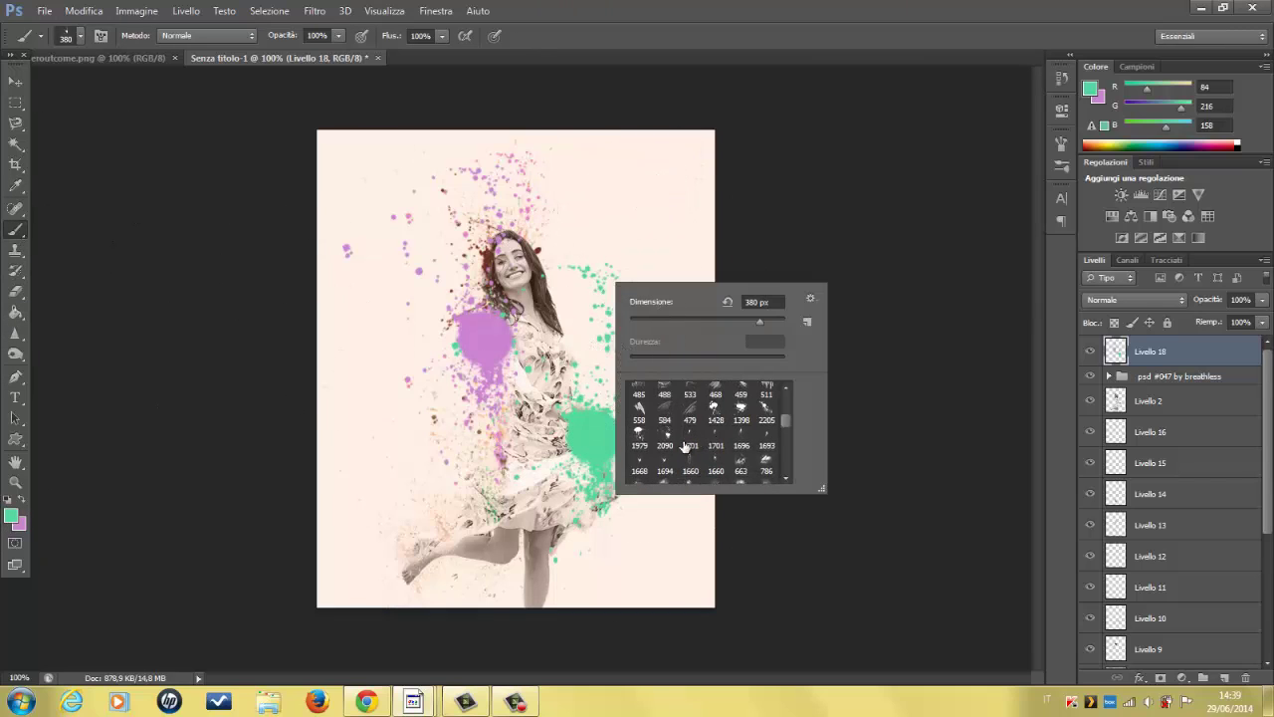
left_click(639, 440)
left_click_drag(763, 323, 738, 321)
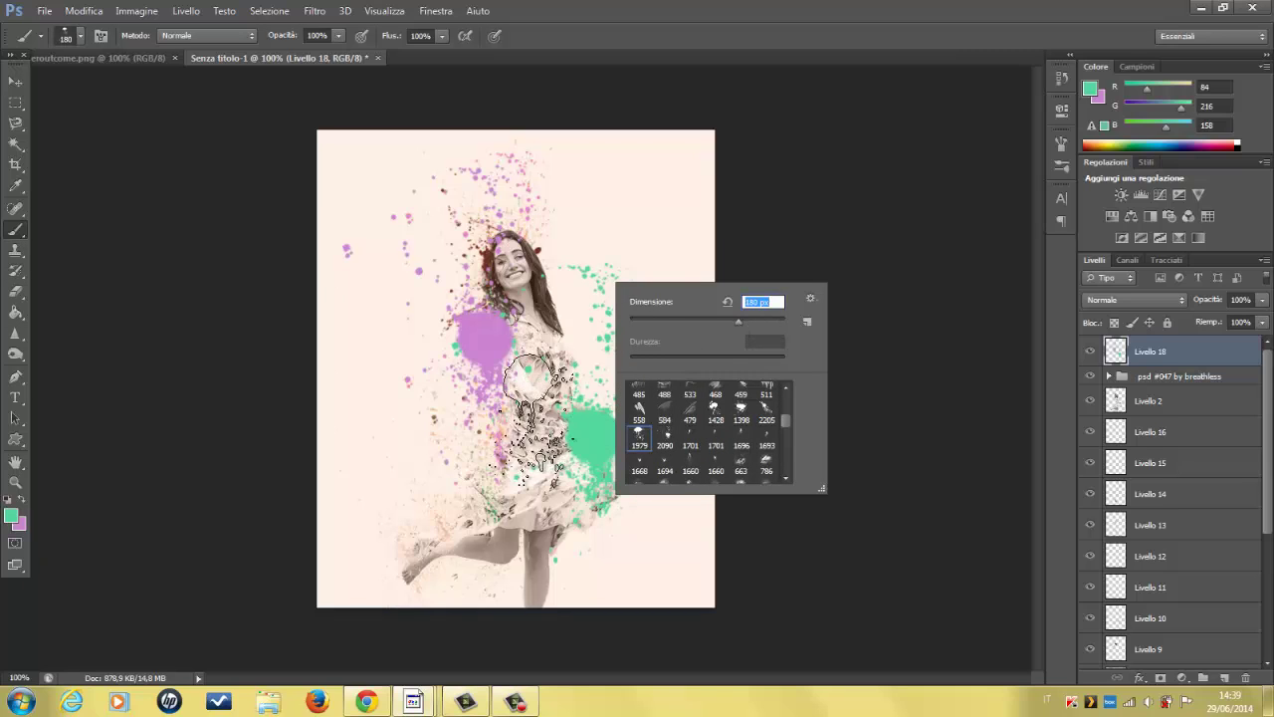
left_click(10, 514)
left_click(782, 132)
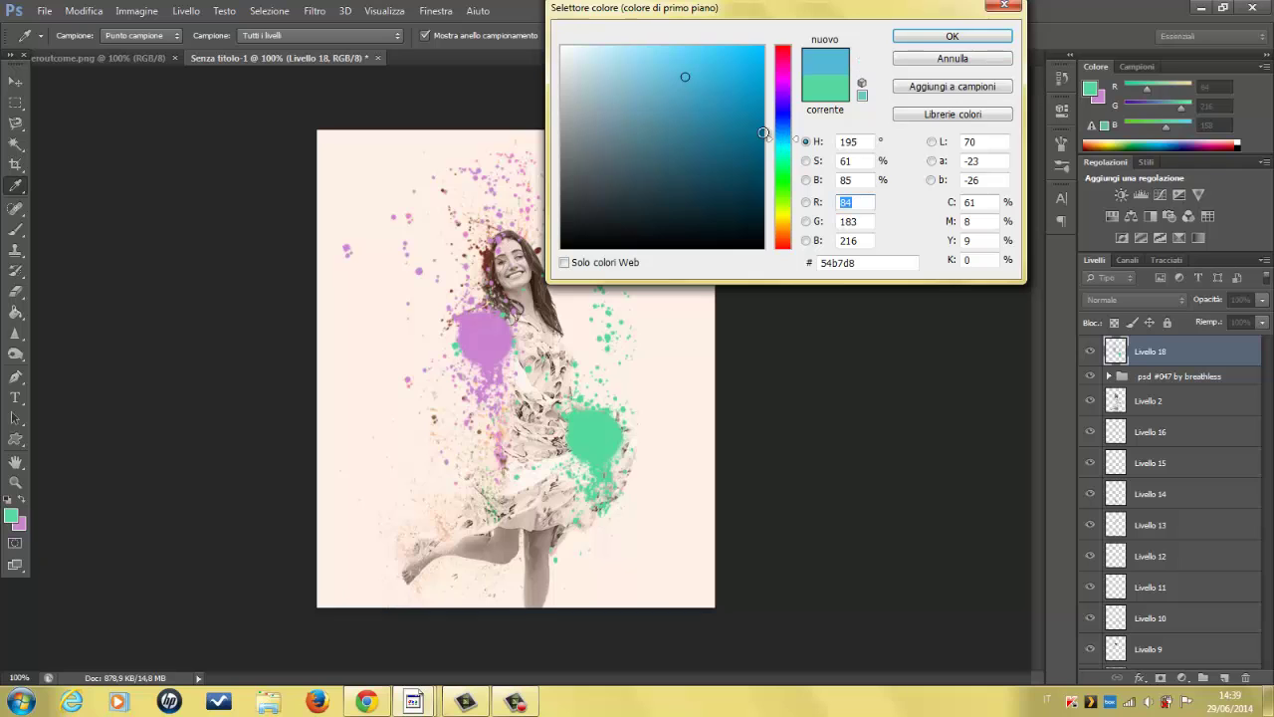
left_click(980, 38)
left_click(488, 366)
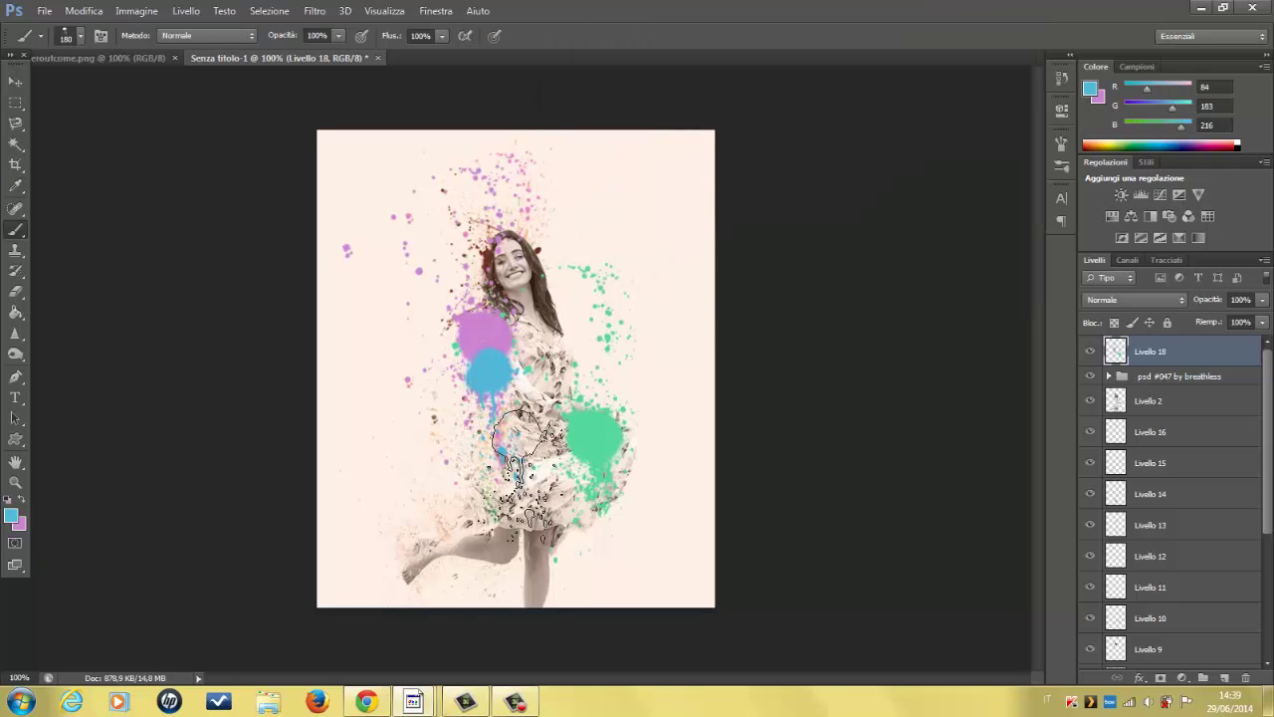
left_click(567, 525)
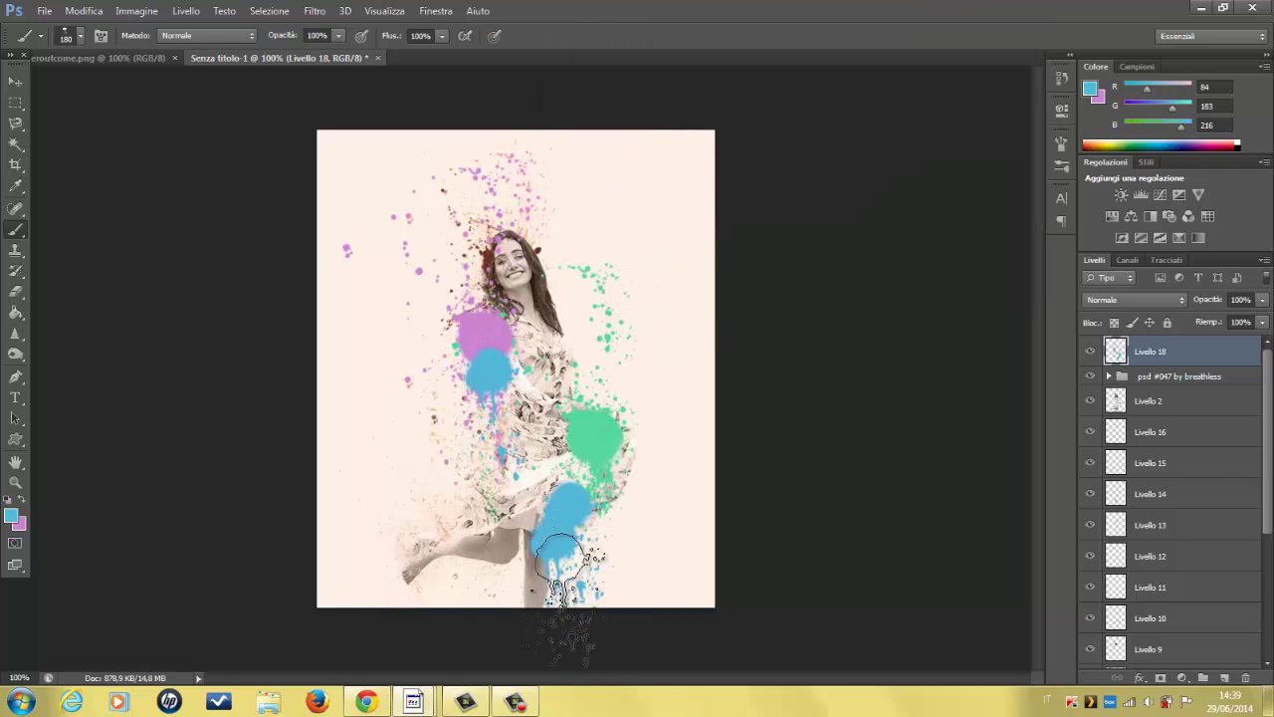
left_click(1154, 300)
Set the splatter layer's blend mode to Colore brucia and shift it upward over the bodice
left_click(1145, 313)
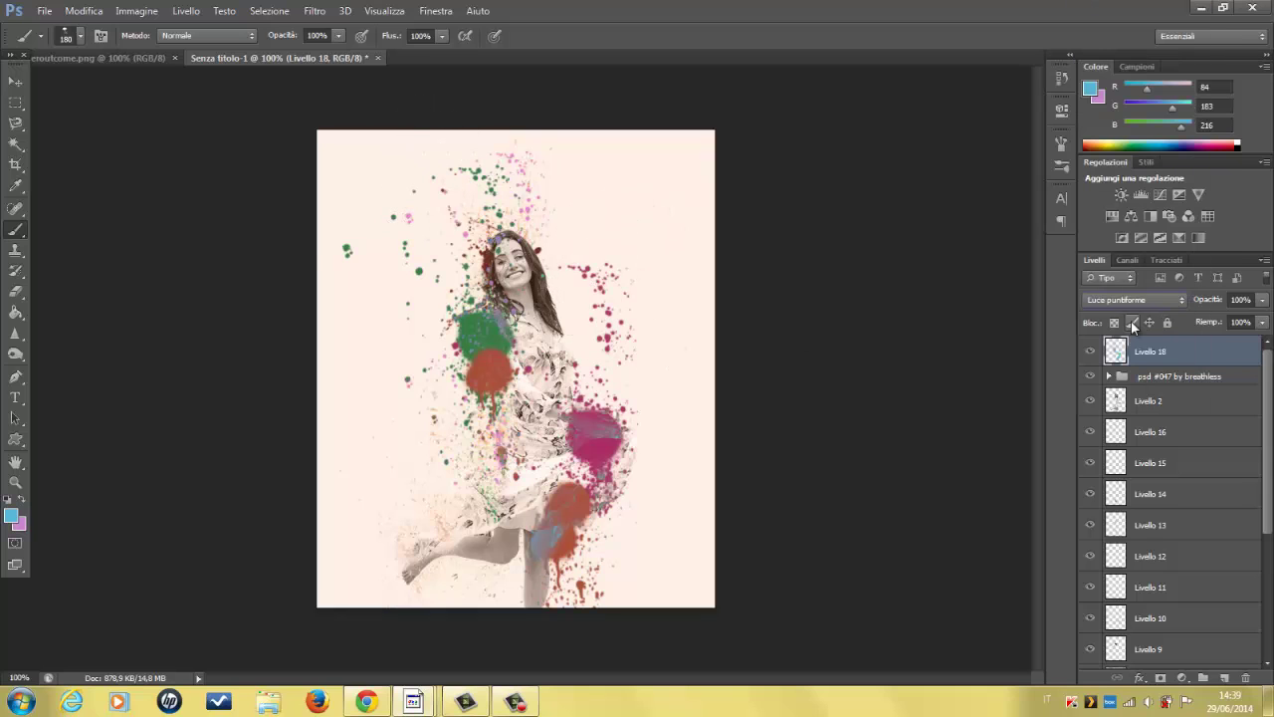
key("Up")
key("Up")
key("Up")
key("Up")
key("Up")
key("Up")
key("Up")
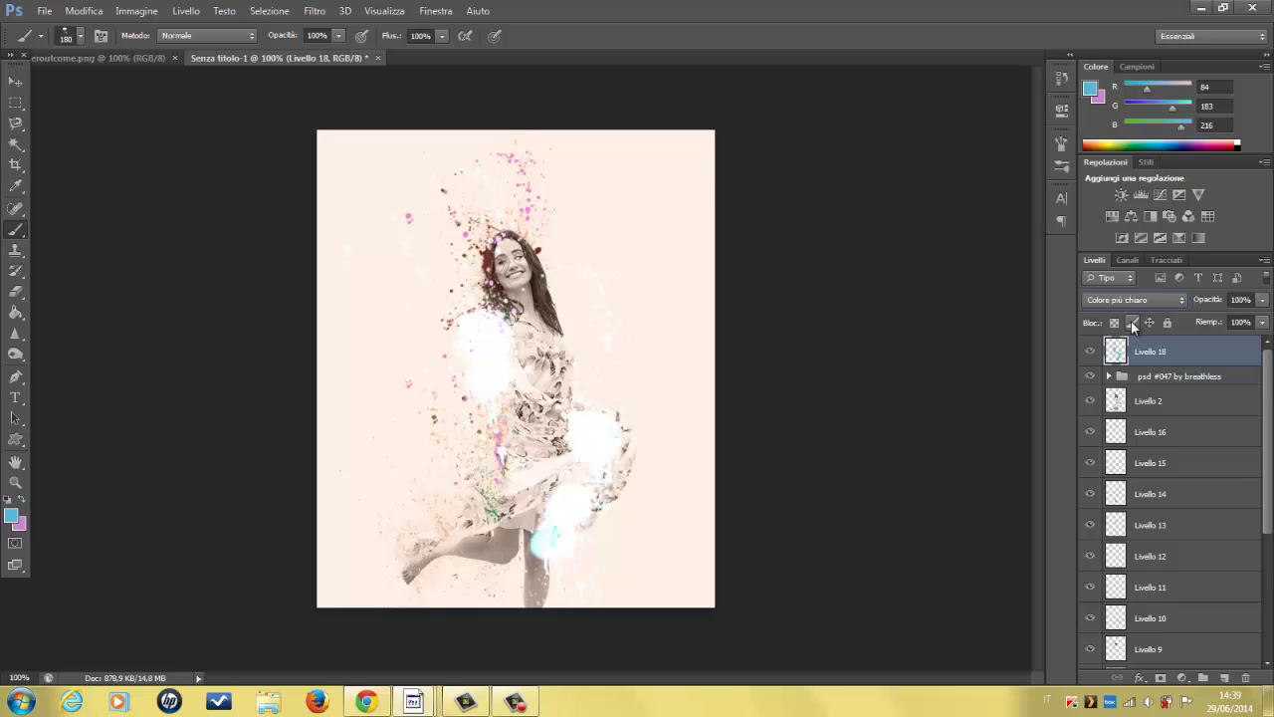
key("Up")
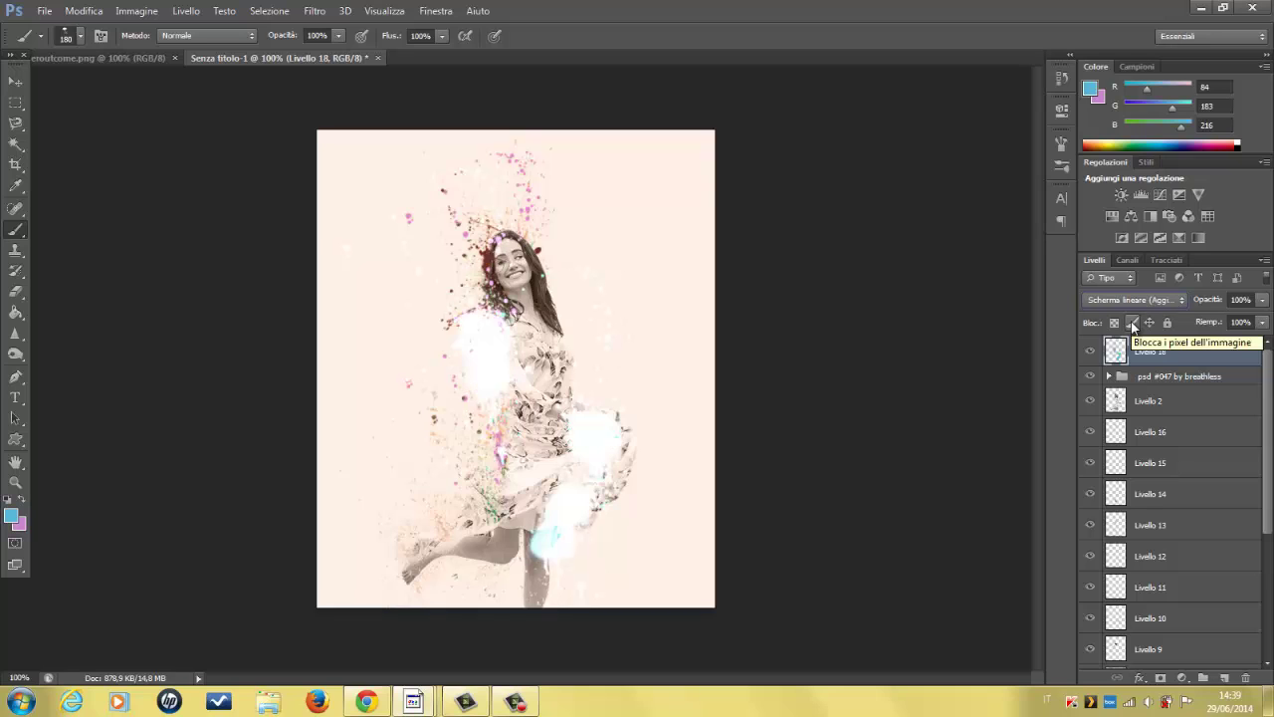
key("Up")
key("Up")
key("Up")
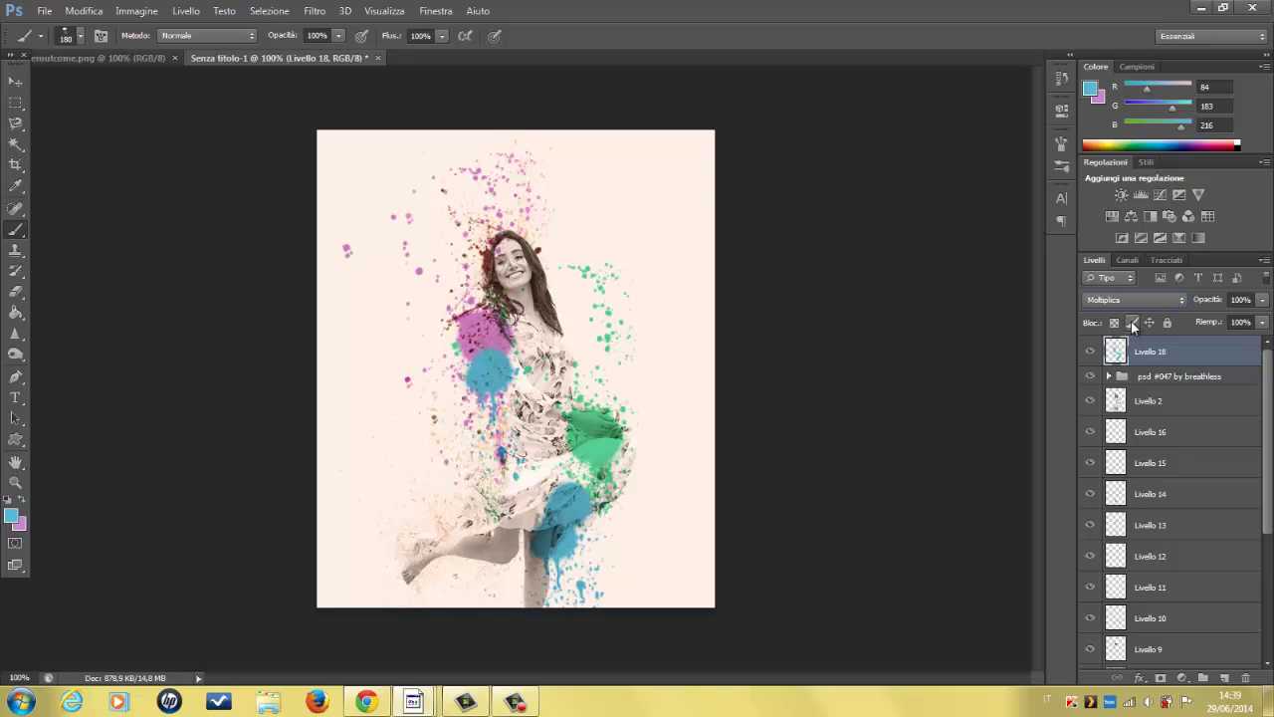
key("Up")
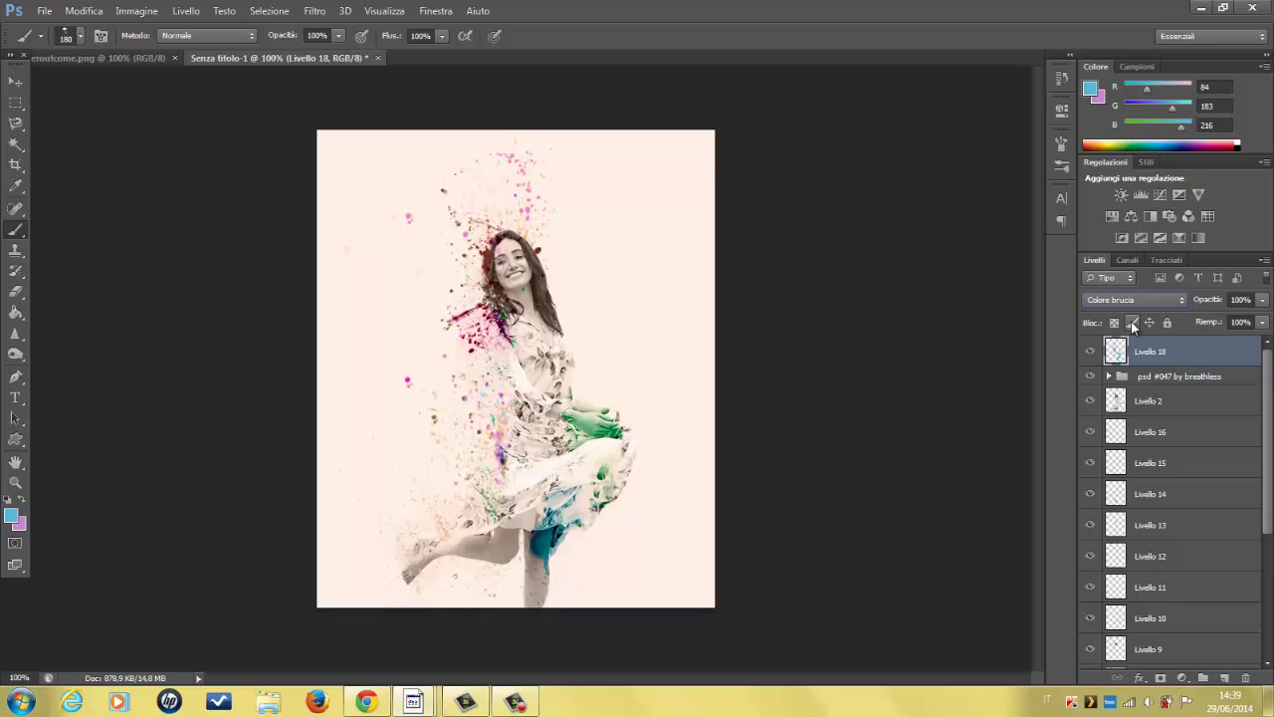
left_click(15, 82)
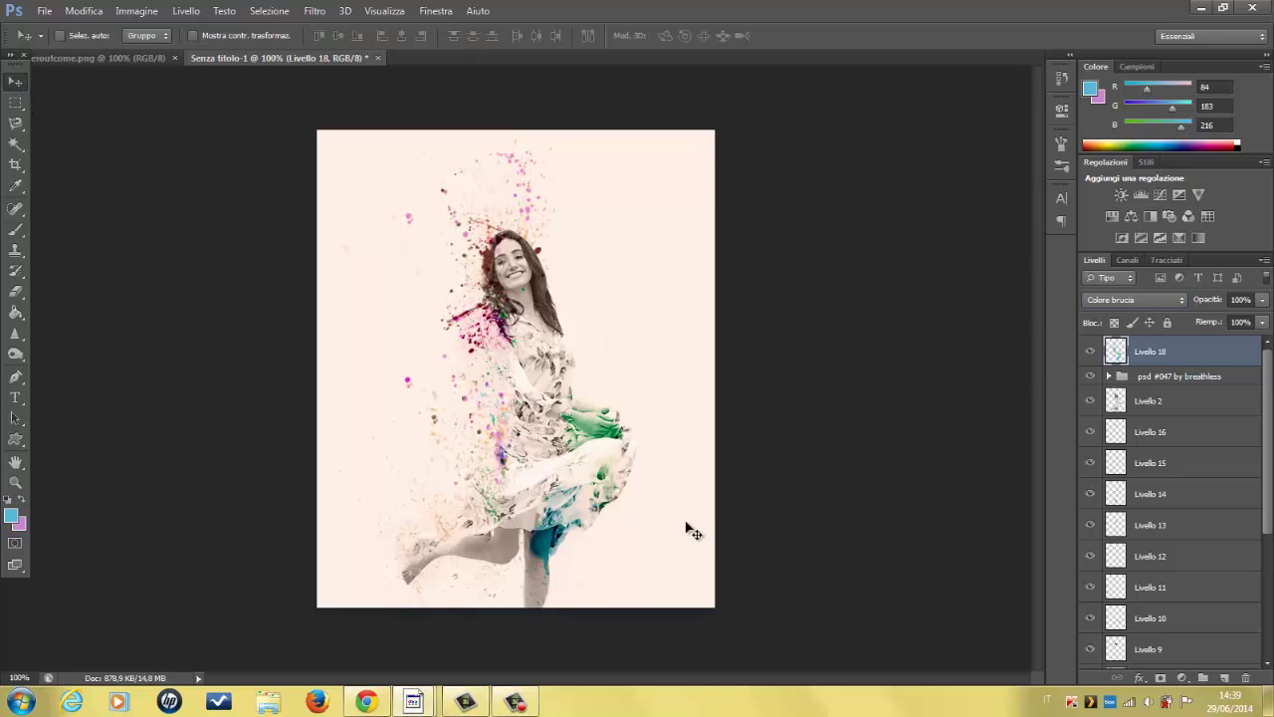
mouse_move(580, 491)
left_mouse_down()
mouse_move(601, 321)
mouse_move(670, 395)
mouse_move(683, 457)
mouse_move(645, 520)
mouse_move(701, 486)
mouse_move(637, 465)
left_mouse_up()
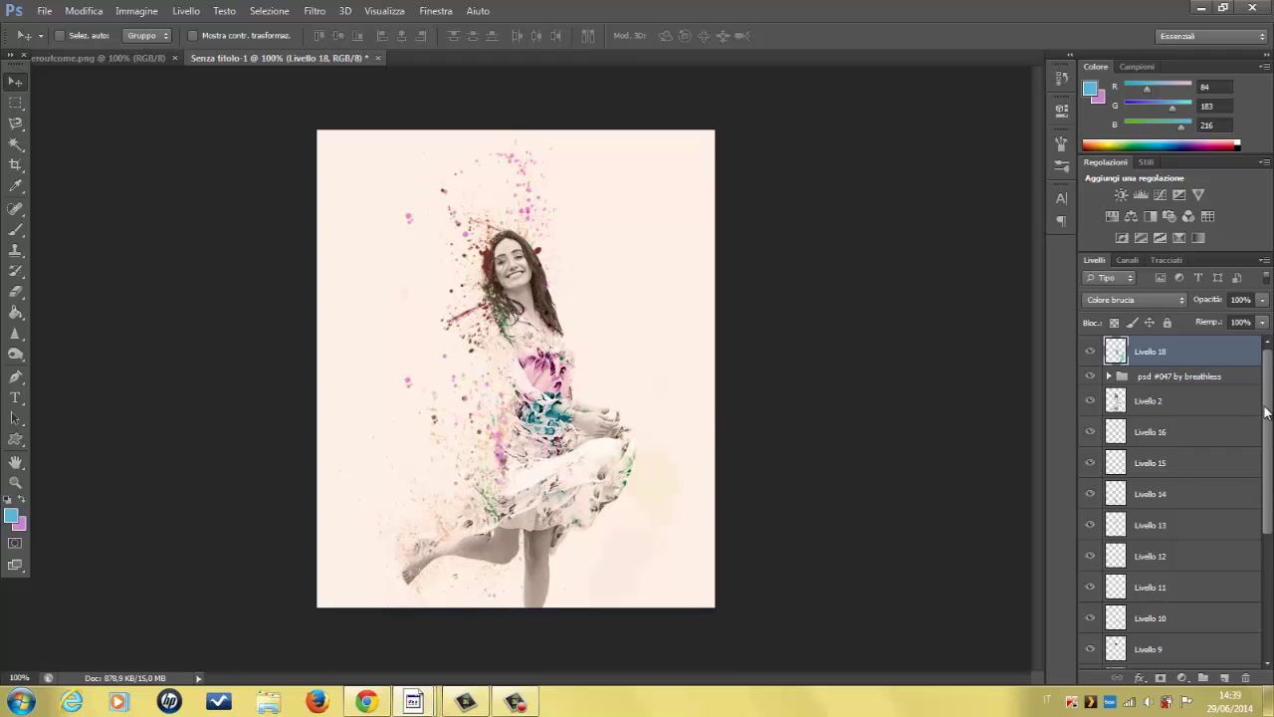
left_click_drag(1265, 412, 1265, 537)
Add a new empty layer, then browse the Open dialog into the RISORSE resources folder
left_click(1225, 678)
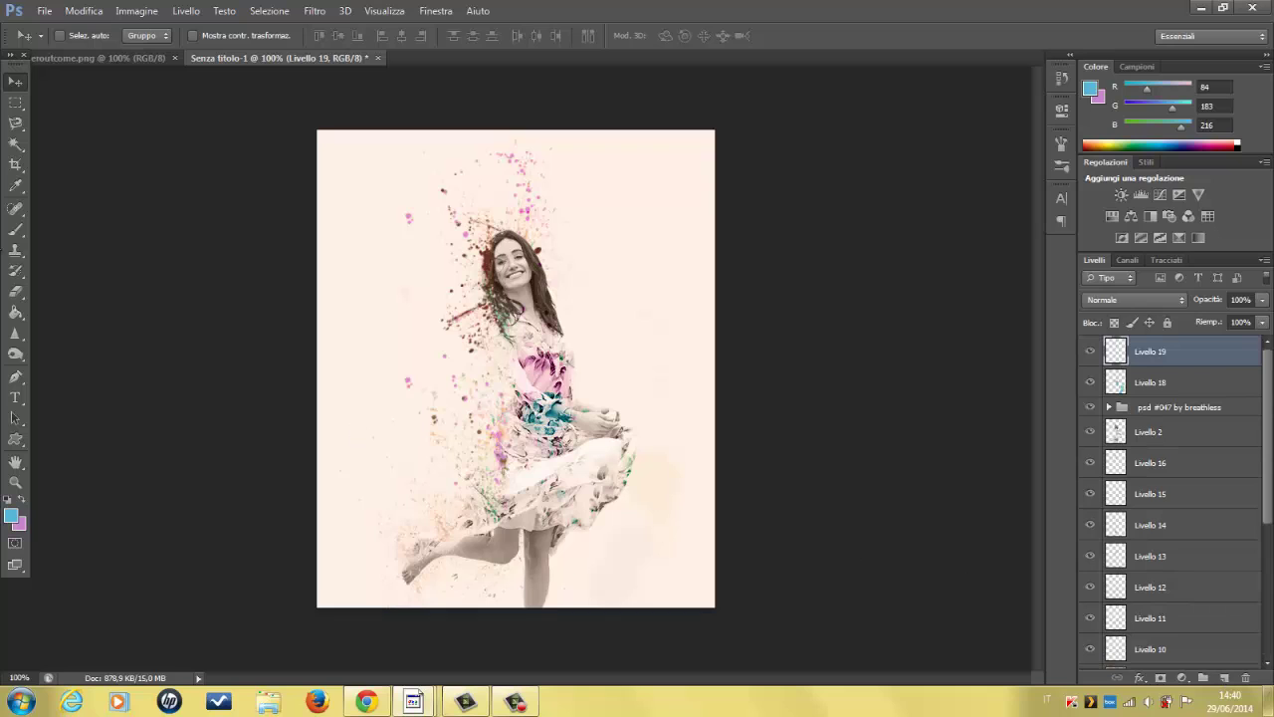
left_click(46, 15)
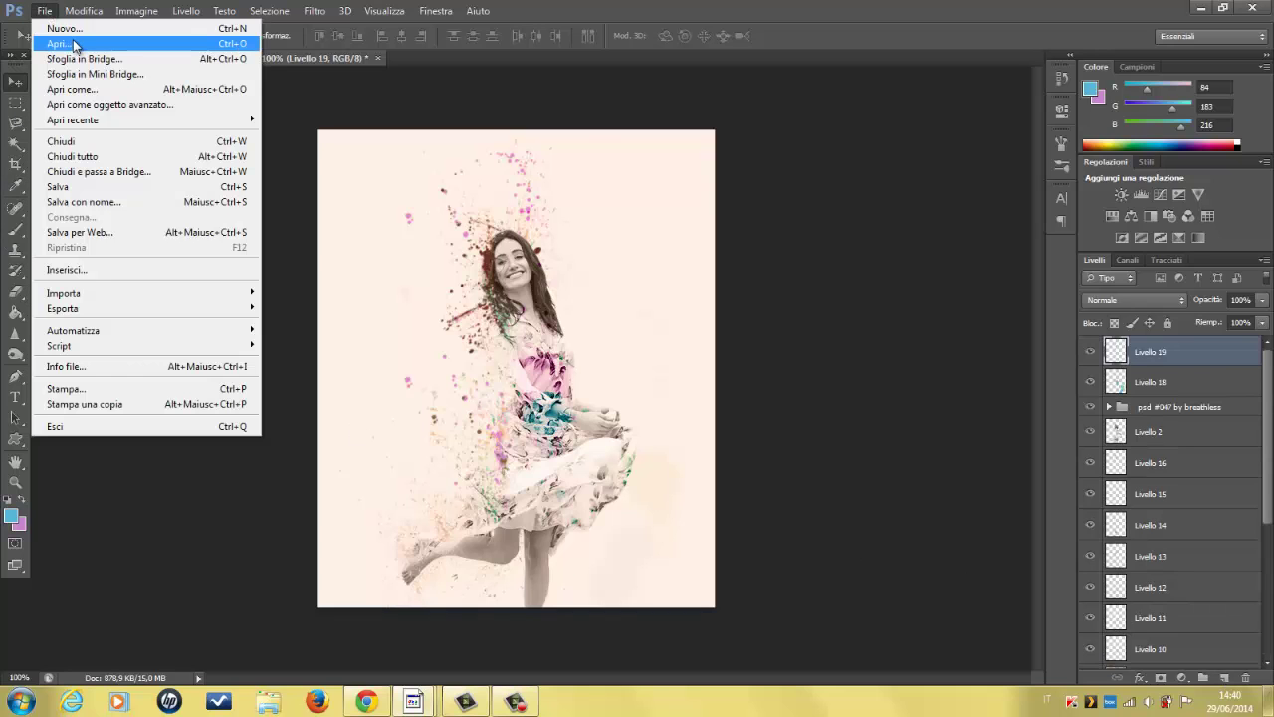
left_click(59, 43)
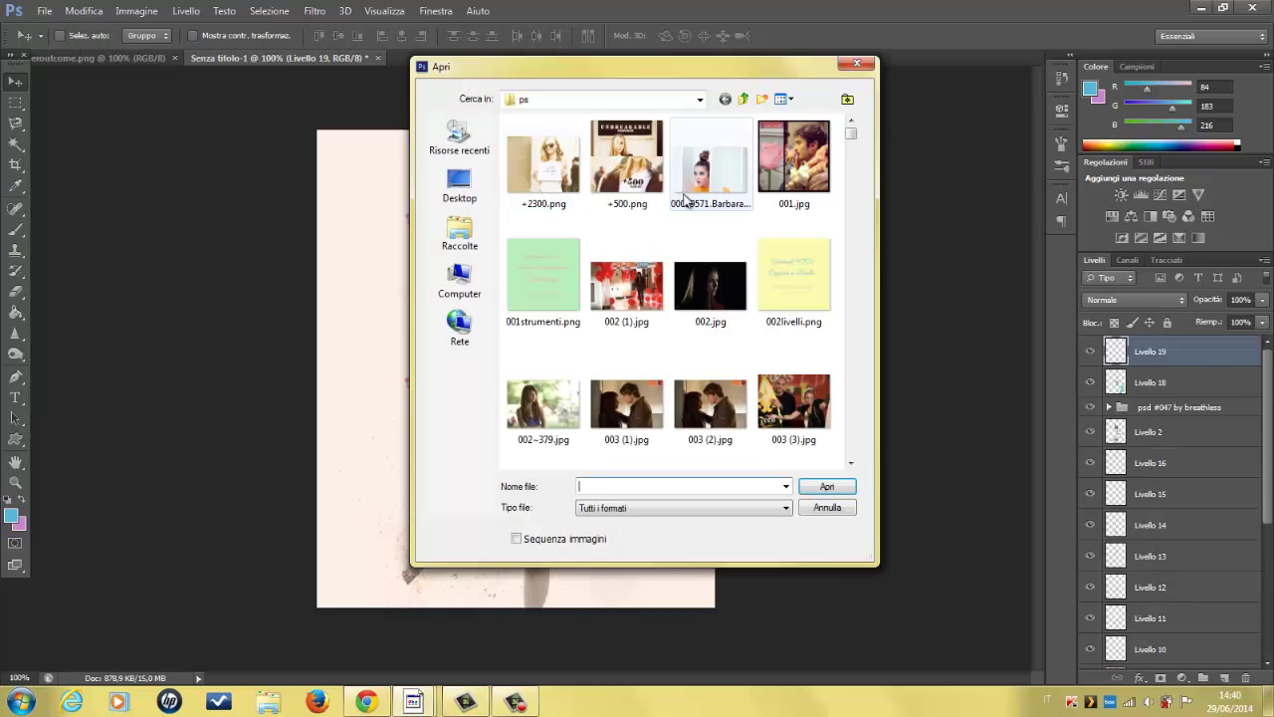
left_click(709, 388)
scroll(707, 343, "down", 2)
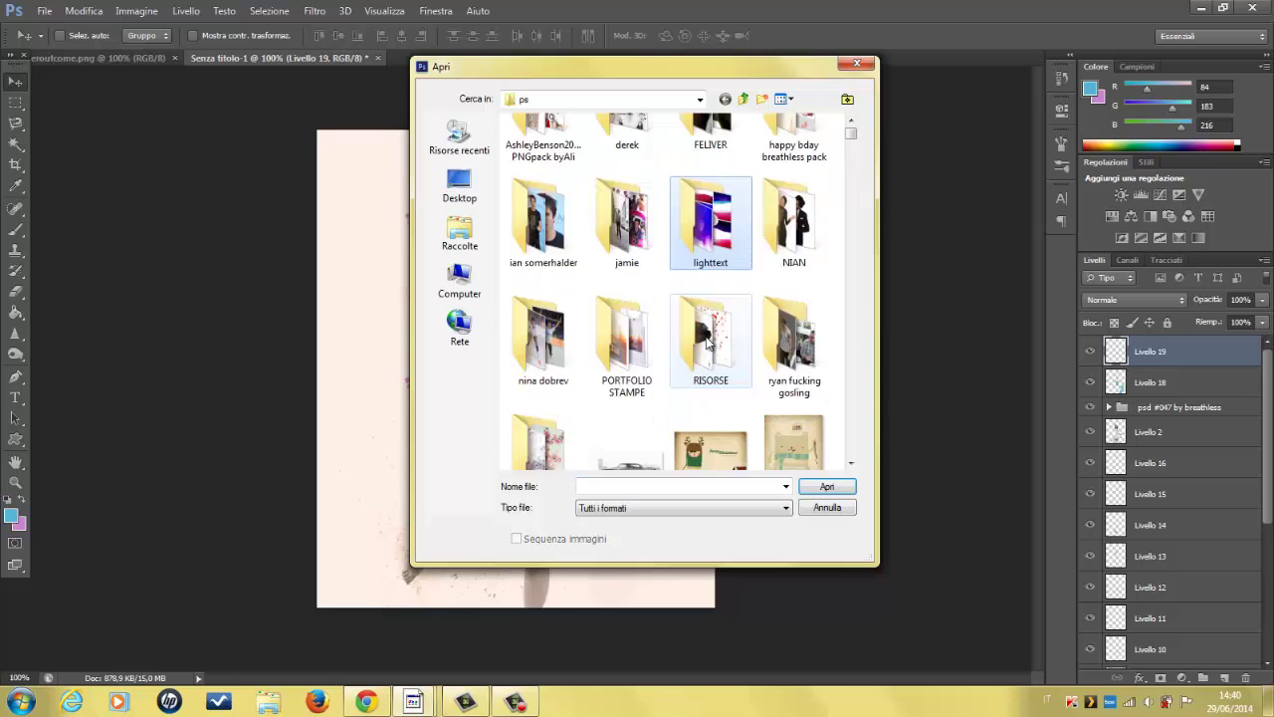
scroll(708, 343, "down", 3)
double_click(711, 199)
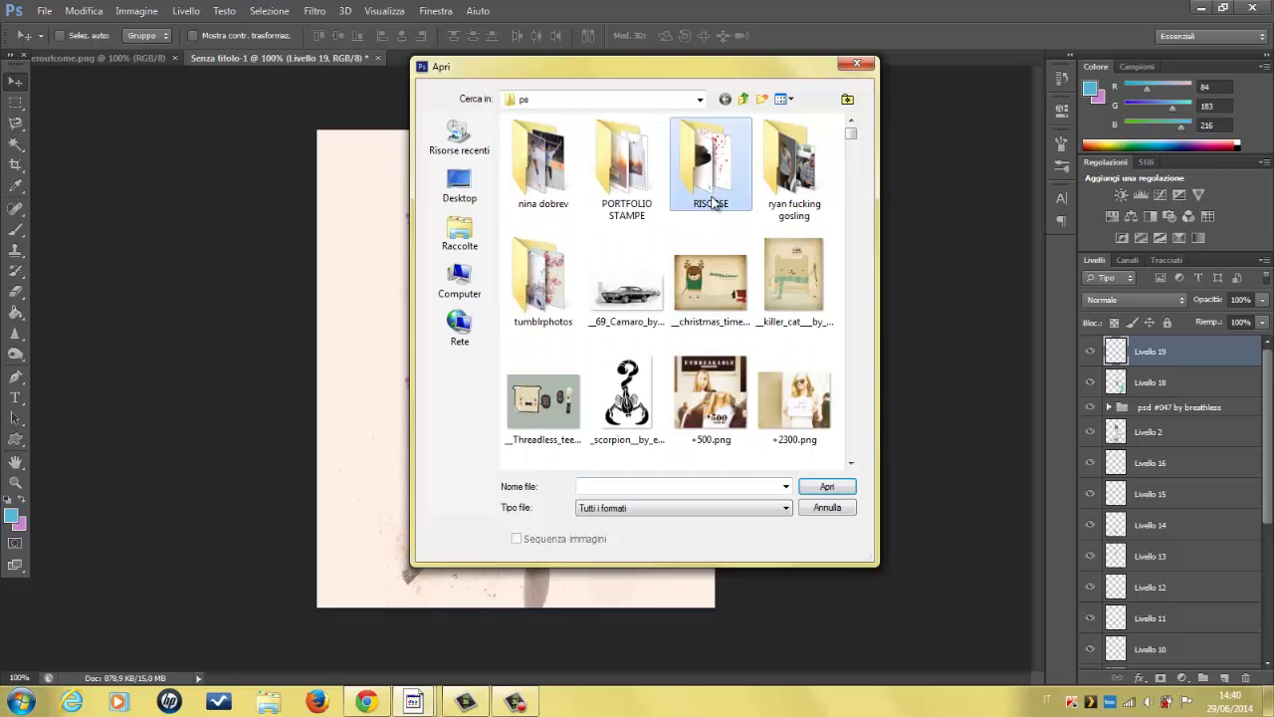
scroll(707, 318, "down", 3)
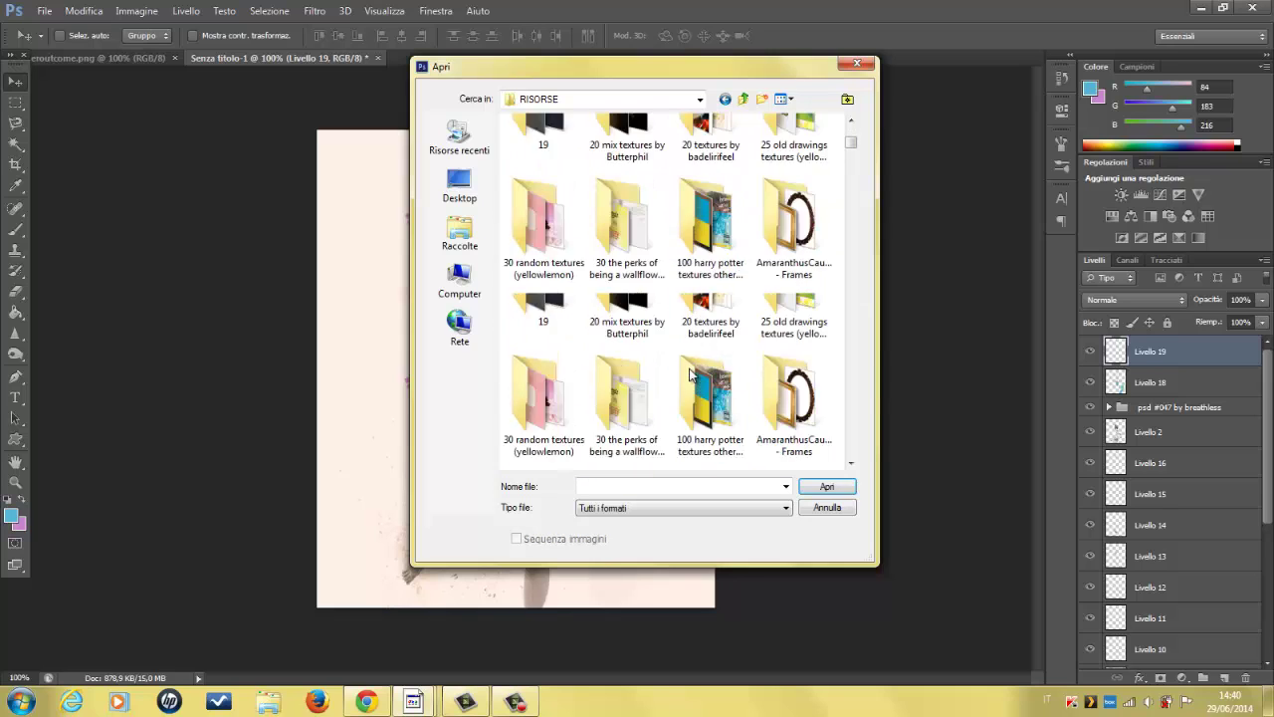
scroll(702, 338, "down", 5)
scroll(690, 368, "down", 5)
scroll(690, 368, "down", 5)
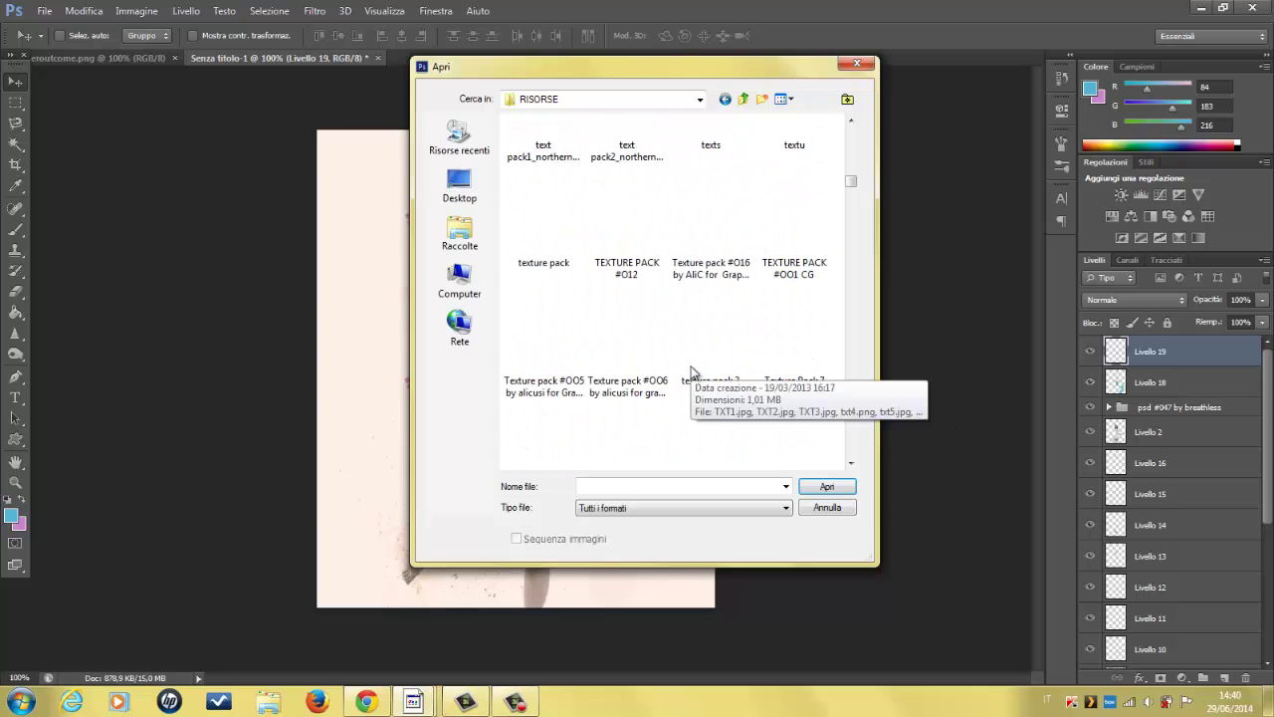
scroll(694, 373, "down", 3)
scroll(694, 373, "down", 3)
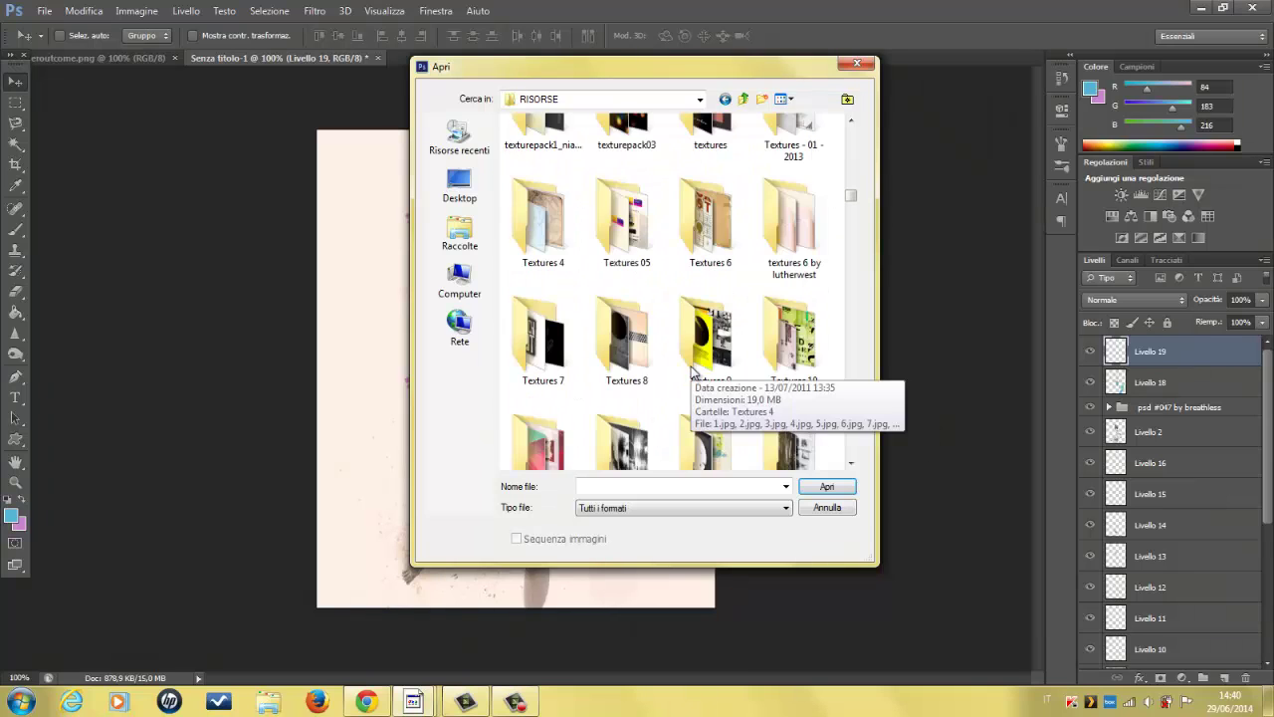
scroll(694, 373, "down", 3)
scroll(693, 374, "down", 3)
scroll(693, 373, "down", 3)
scroll(694, 373, "down", 3)
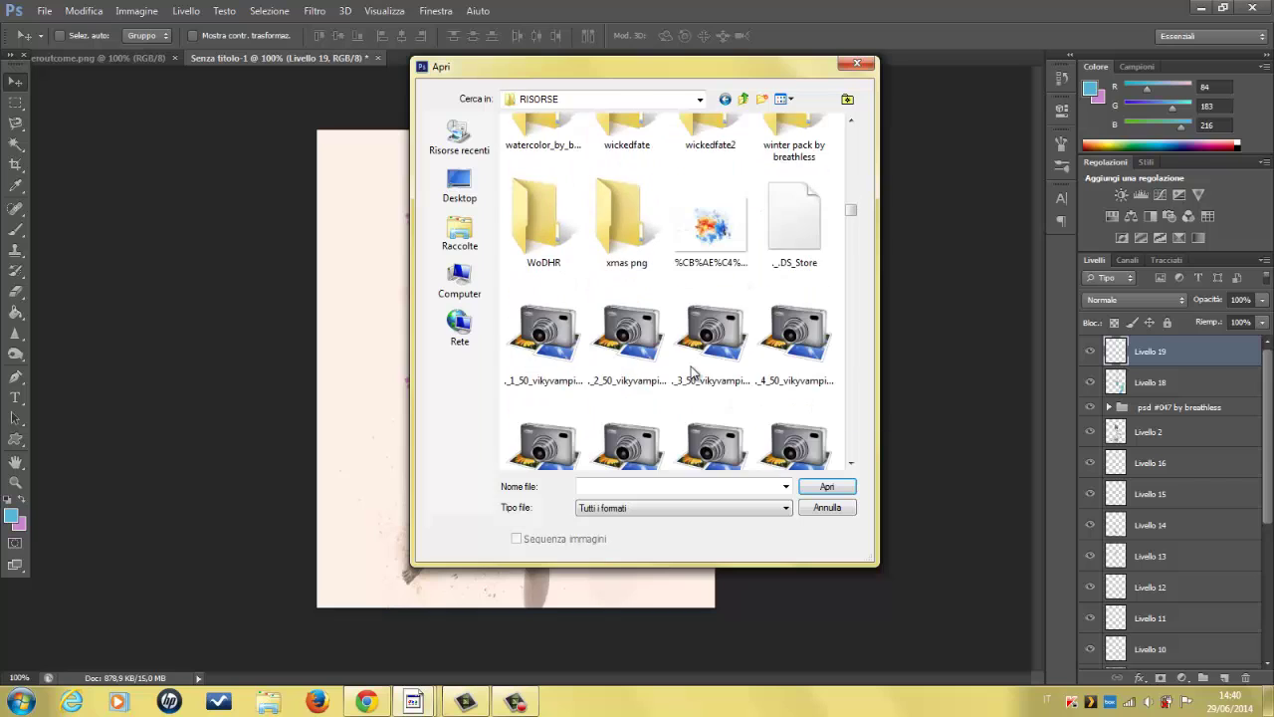
scroll(694, 373, "up", 2)
scroll(693, 373, "up", 2)
scroll(693, 371, "up", 1)
scroll(694, 370, "up", 2)
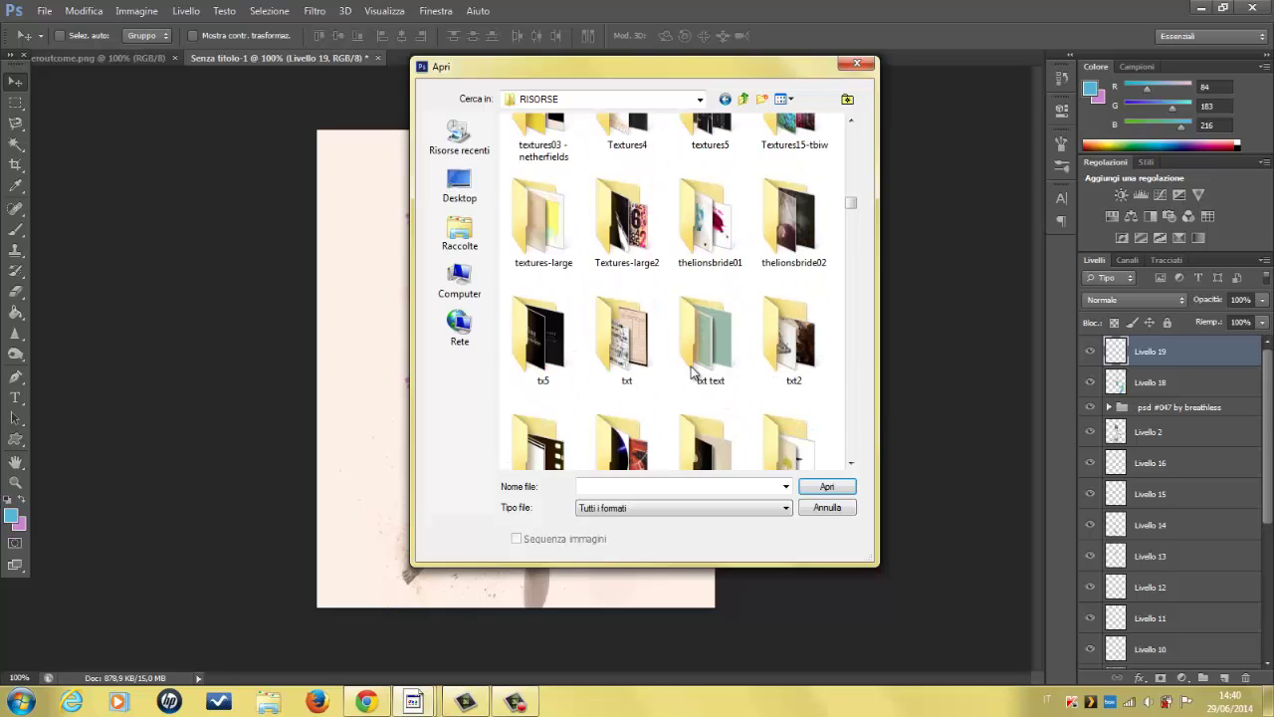
scroll(696, 348, "up", 2)
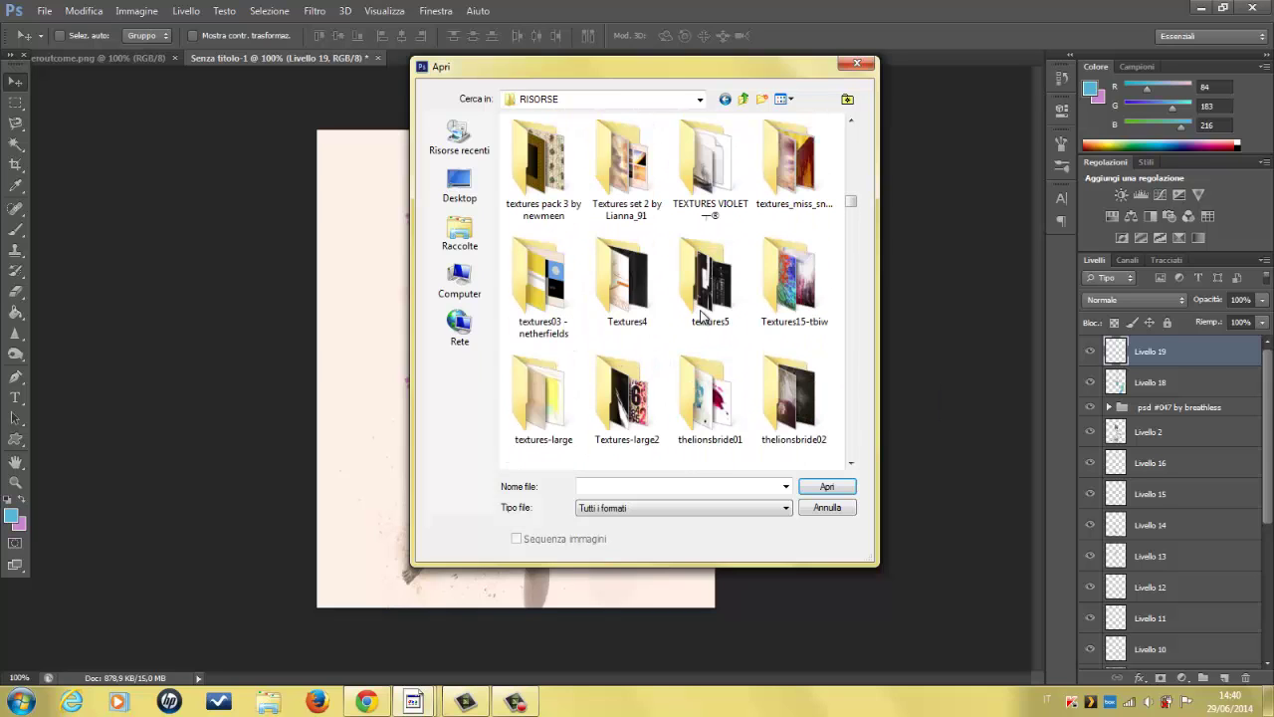
Open Untitled-121.jpg and Untitled-122.jpg together from the Textures15tbtw folder
double_click(775, 260)
scroll(725, 428, "down", 3)
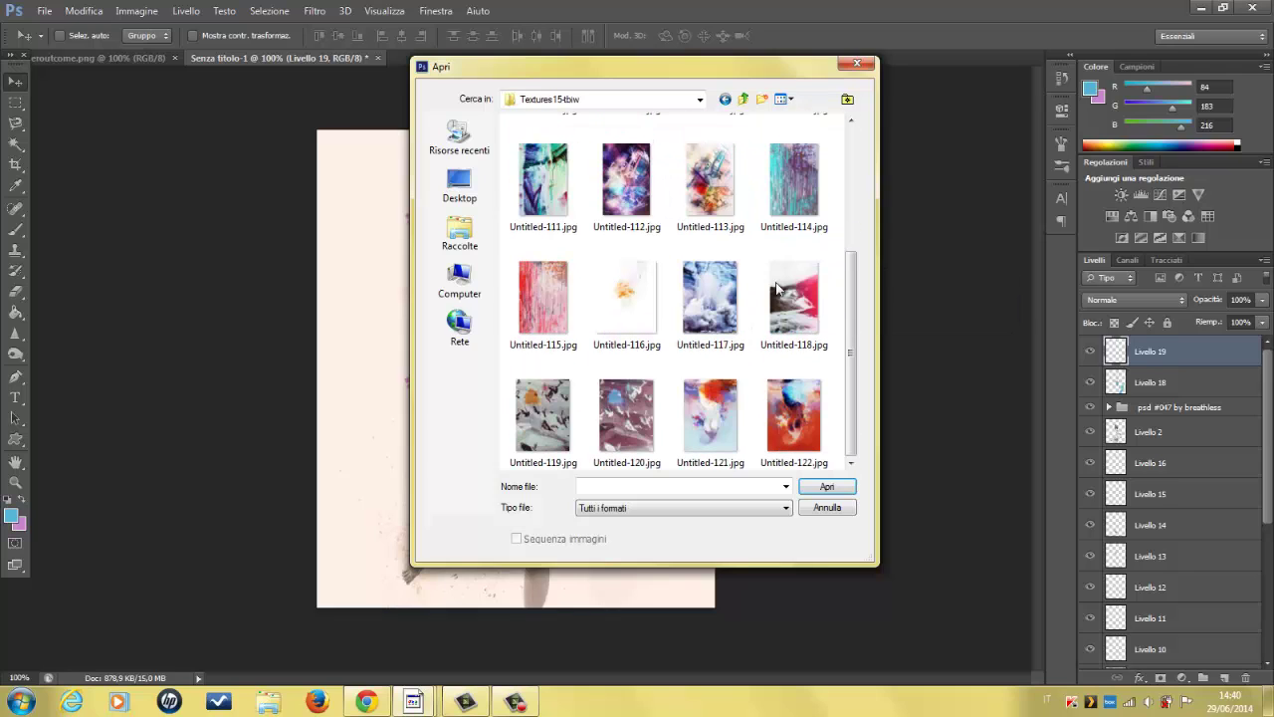
left_click(725, 428)
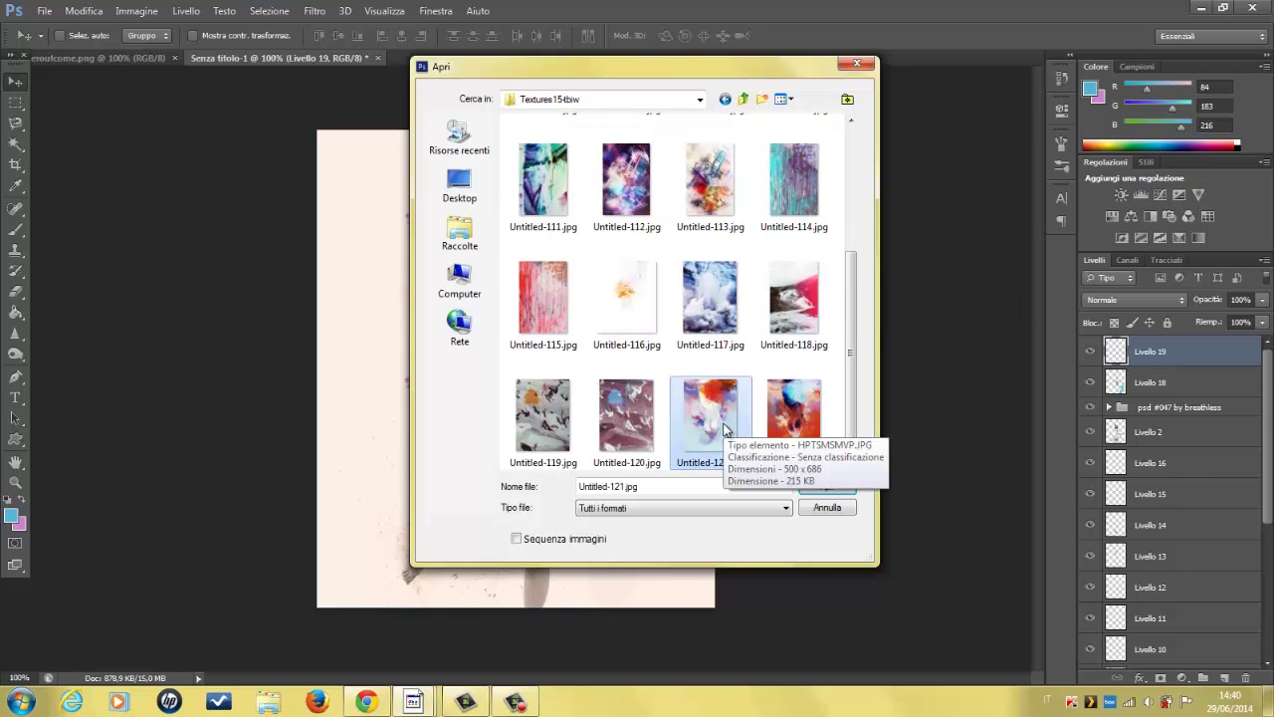
left_click(783, 403, "ctrl")
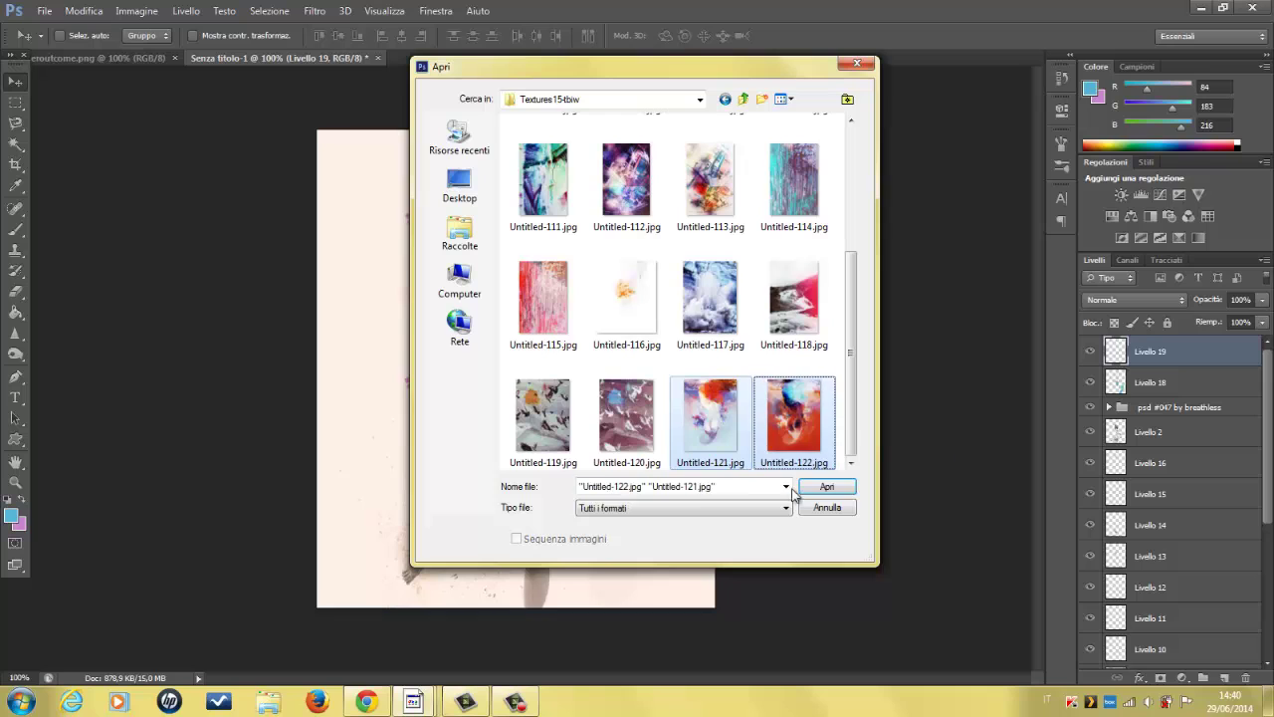
left_click(844, 486)
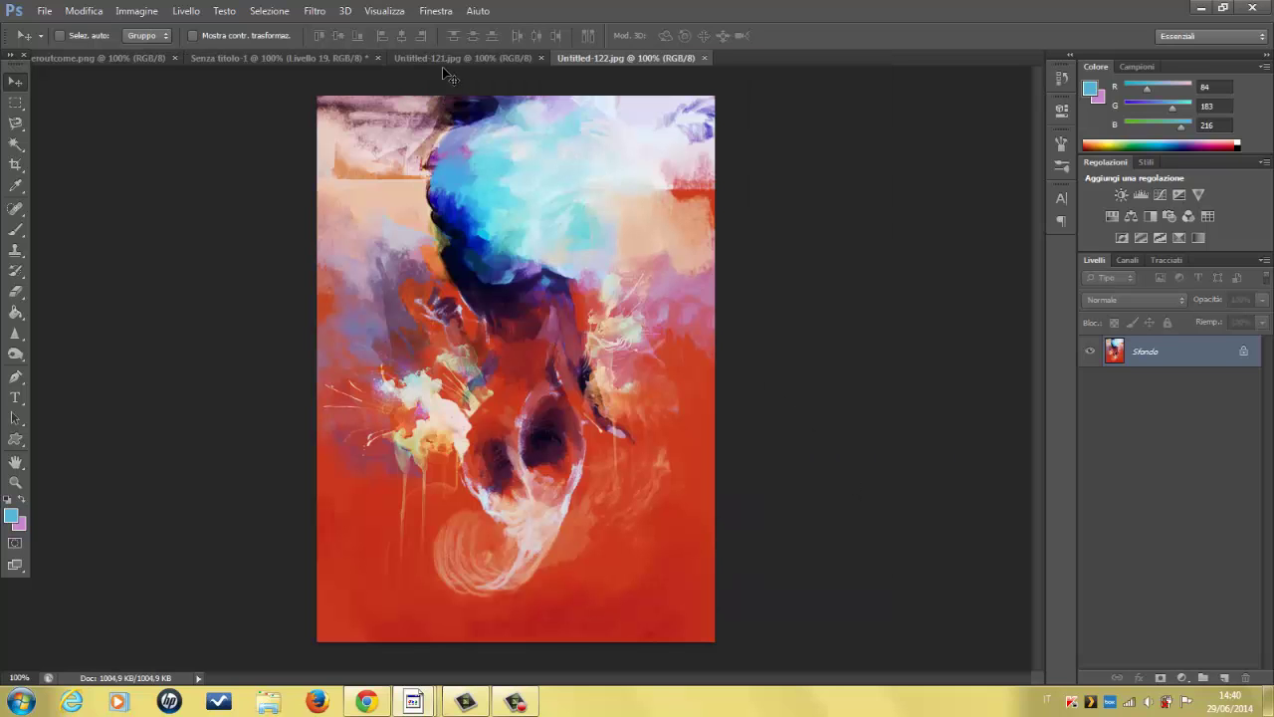
Switch to the Untitled-121.jpg document and select its entire canvas
left_click(444, 57)
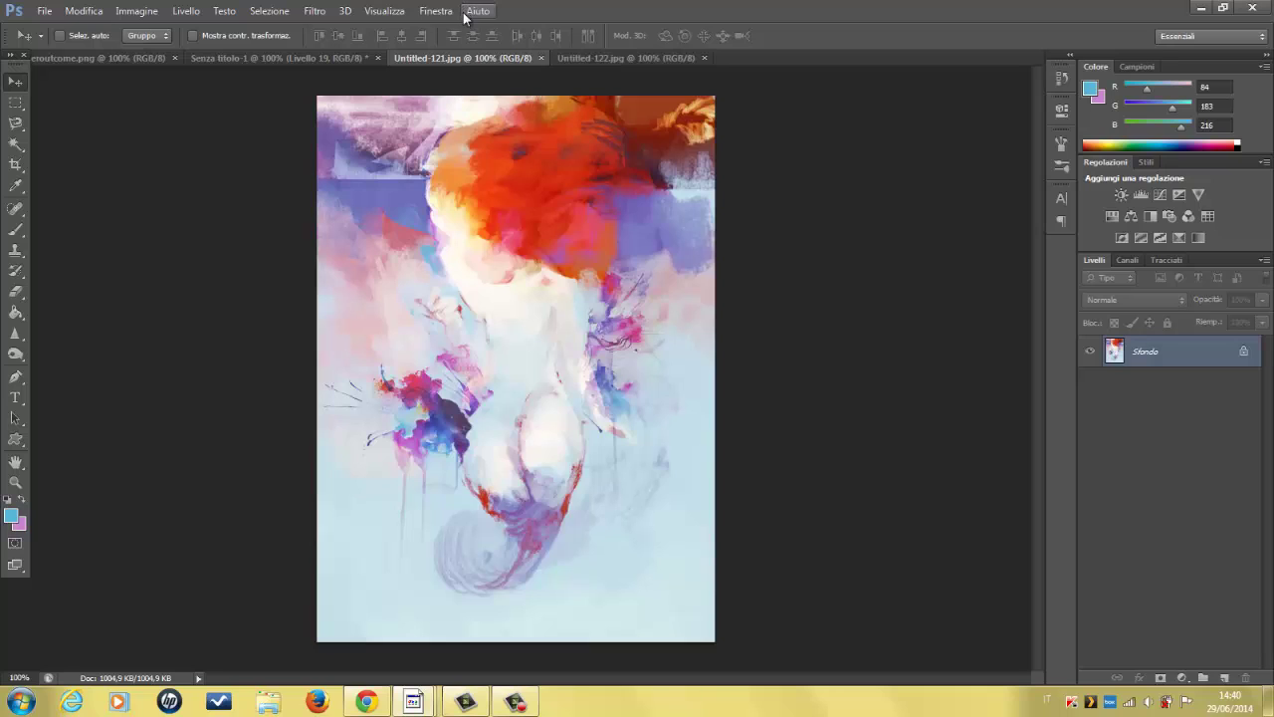
key("a")
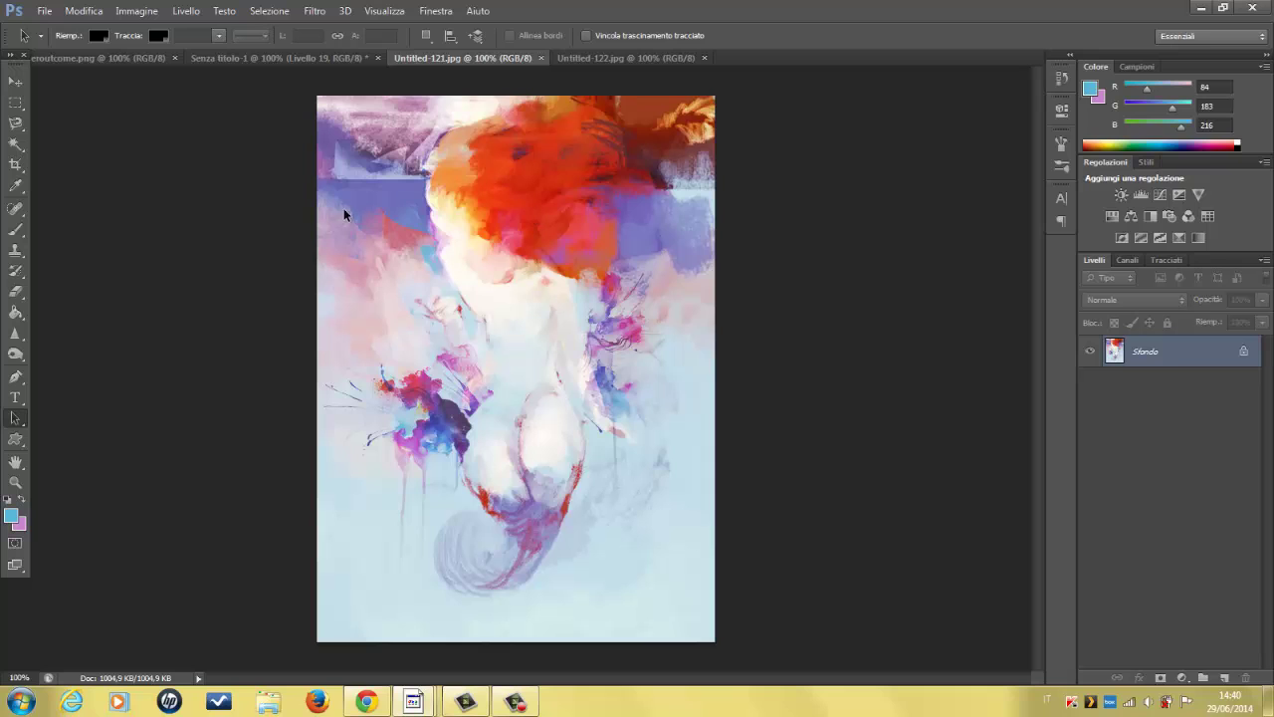
key("ctrl+a")
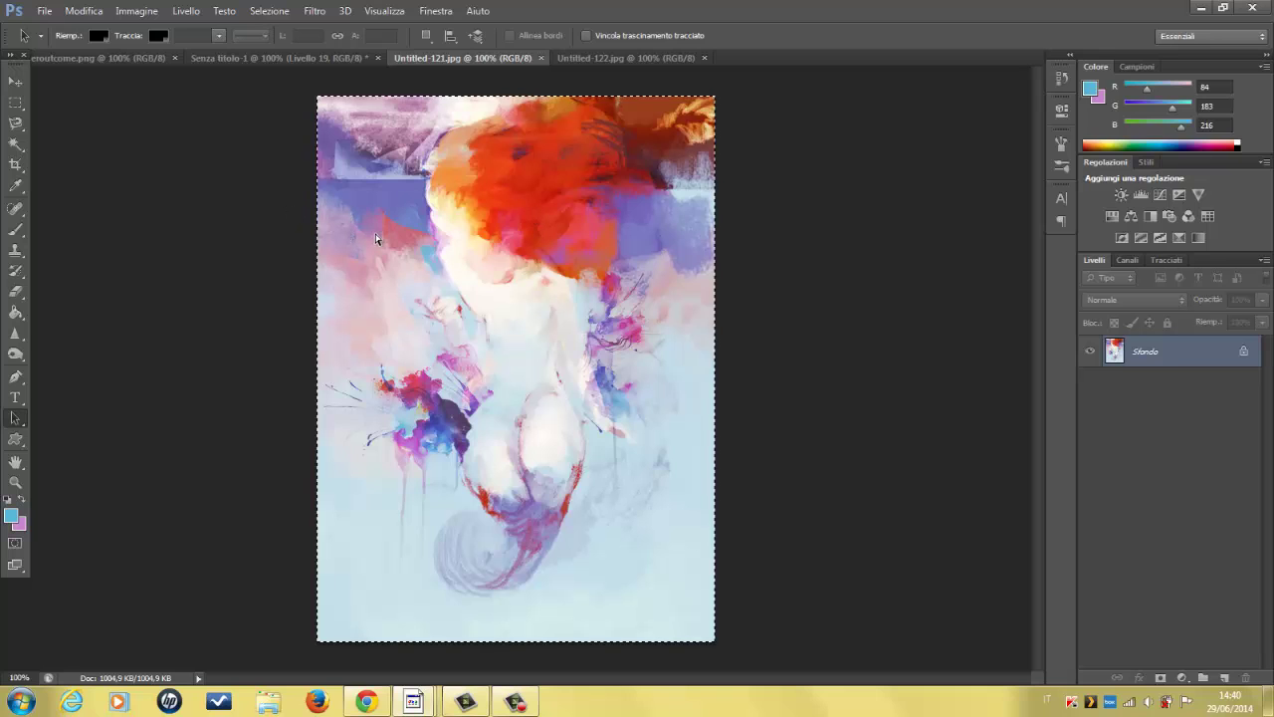
Paste the copied texture into the dancing-woman artwork as a new layer
left_click(112, 58)
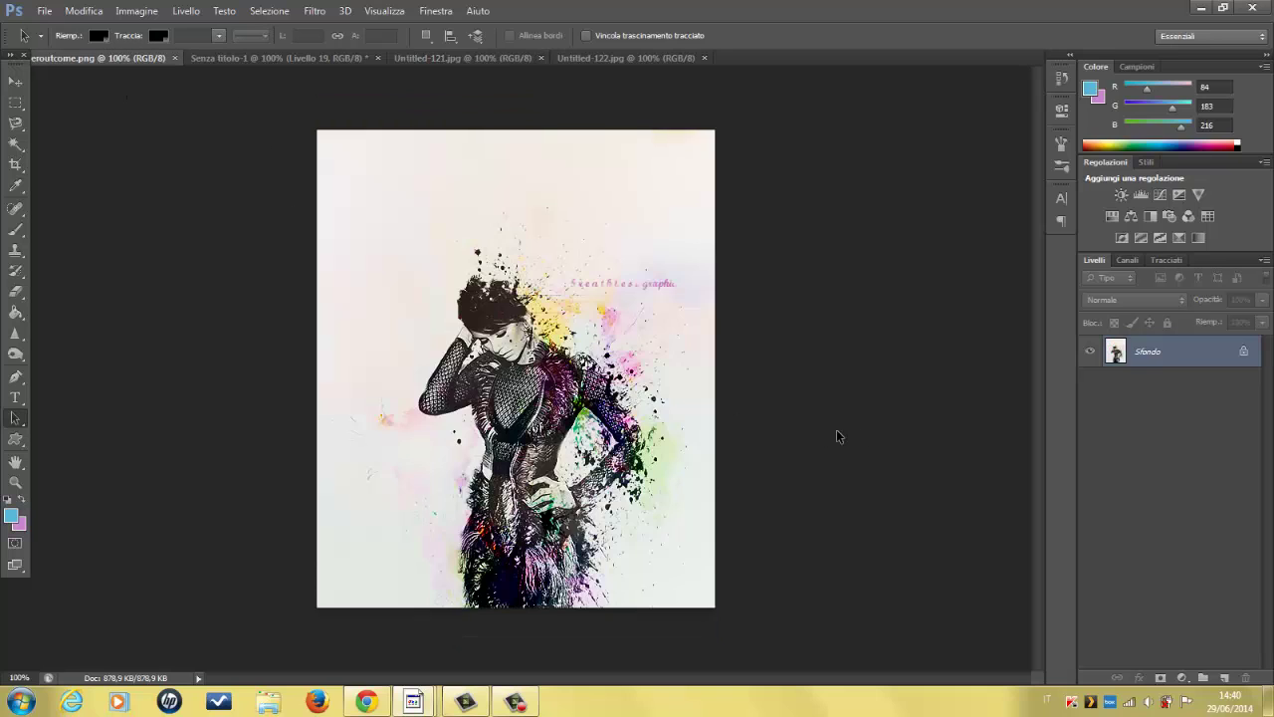
left_click(245, 57)
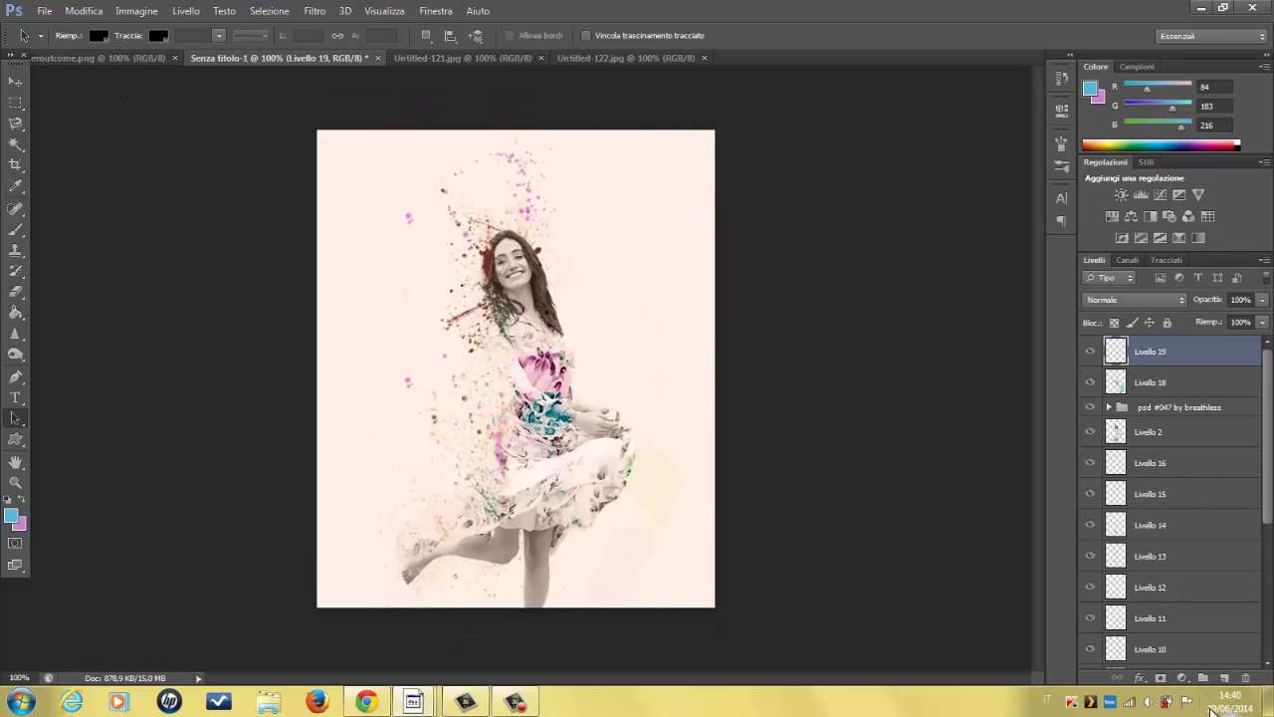
scroll(1174, 498, "down", 5)
key("ctrl+v")
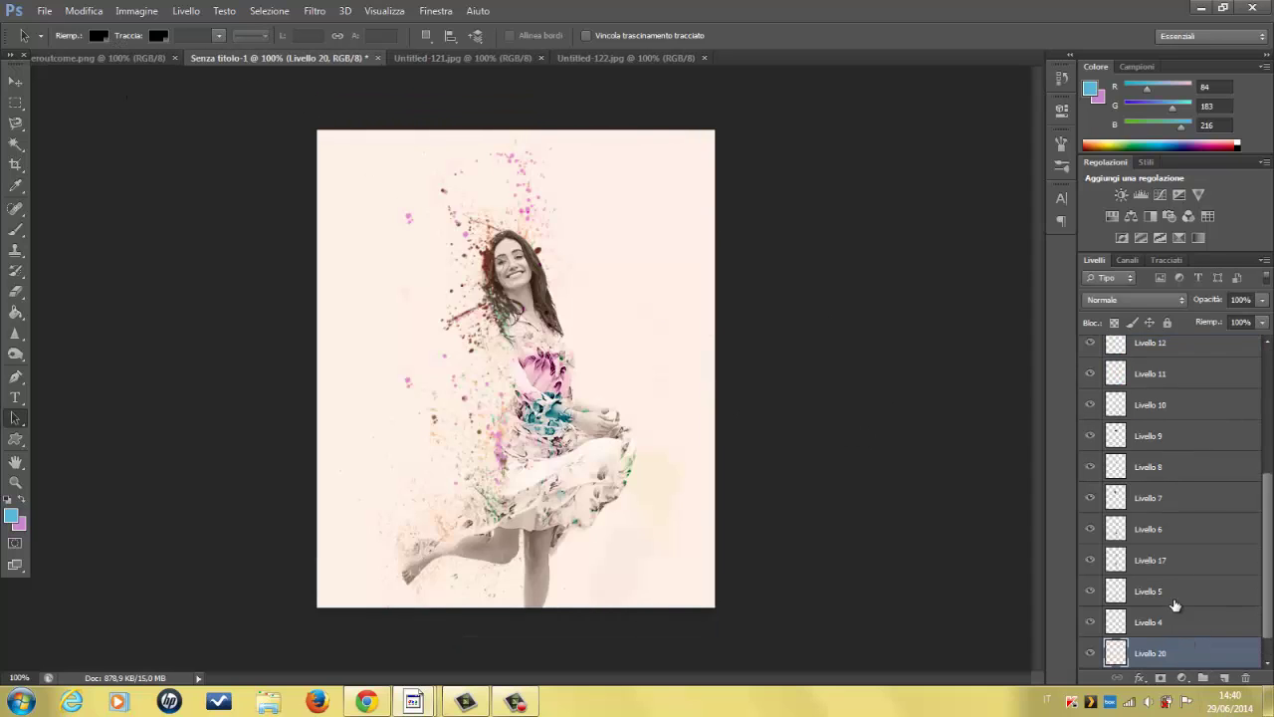
Set Livello 20's blend mode to Colore brucia and shift the texture upward
left_click(1134, 299)
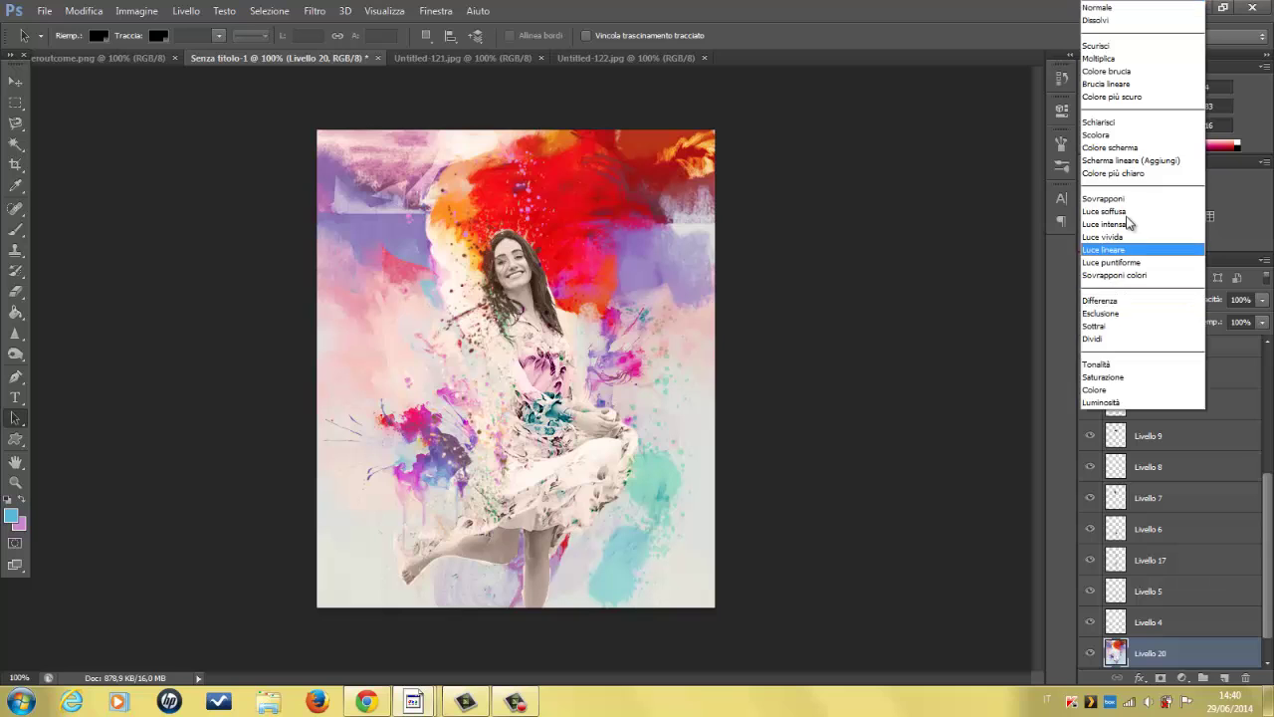
left_click(1125, 239)
scroll(1105, 344, "up", 3)
scroll(1105, 345, "up", 2)
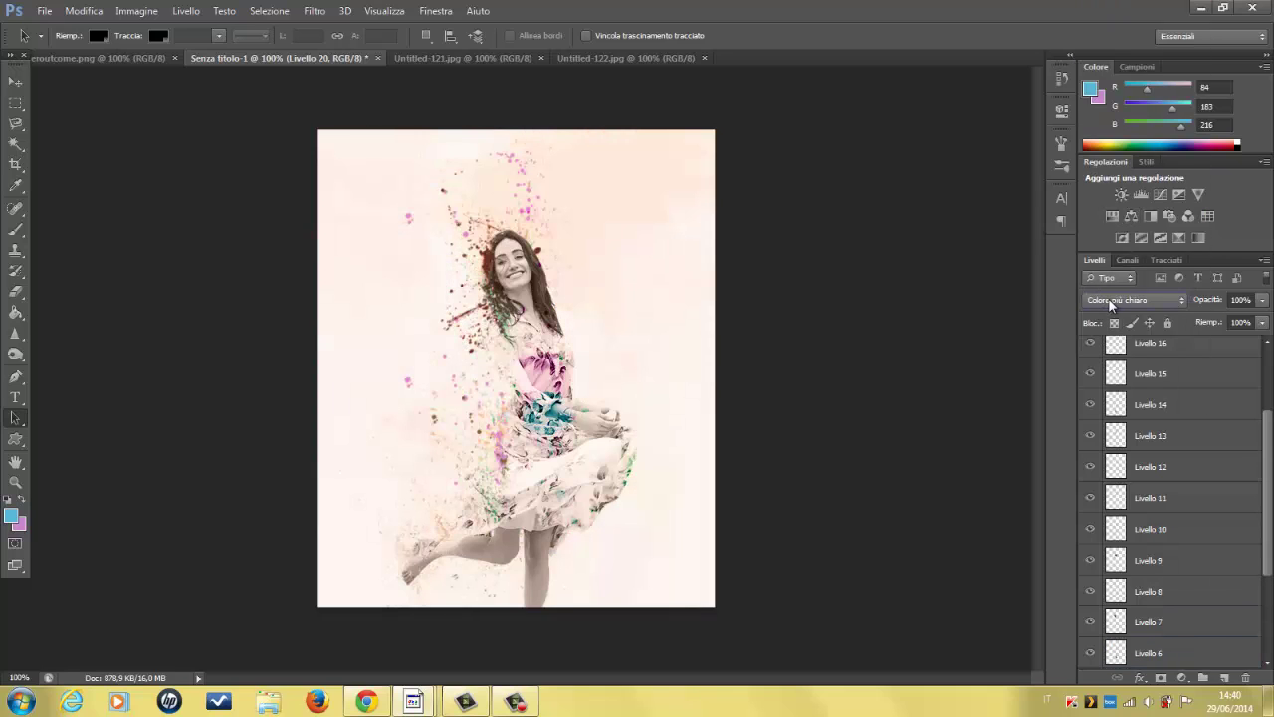
scroll(1110, 302, "up", 2)
scroll(1111, 301, "up", 2)
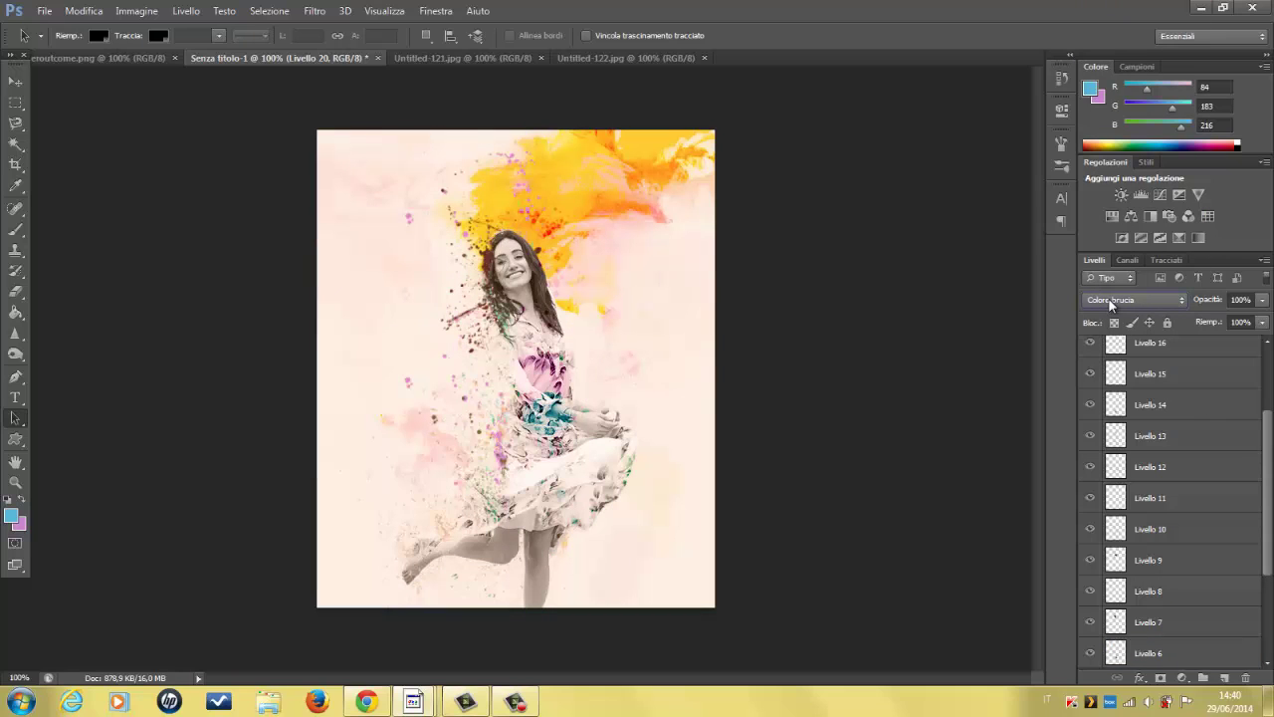
scroll(1111, 304, "up", 1)
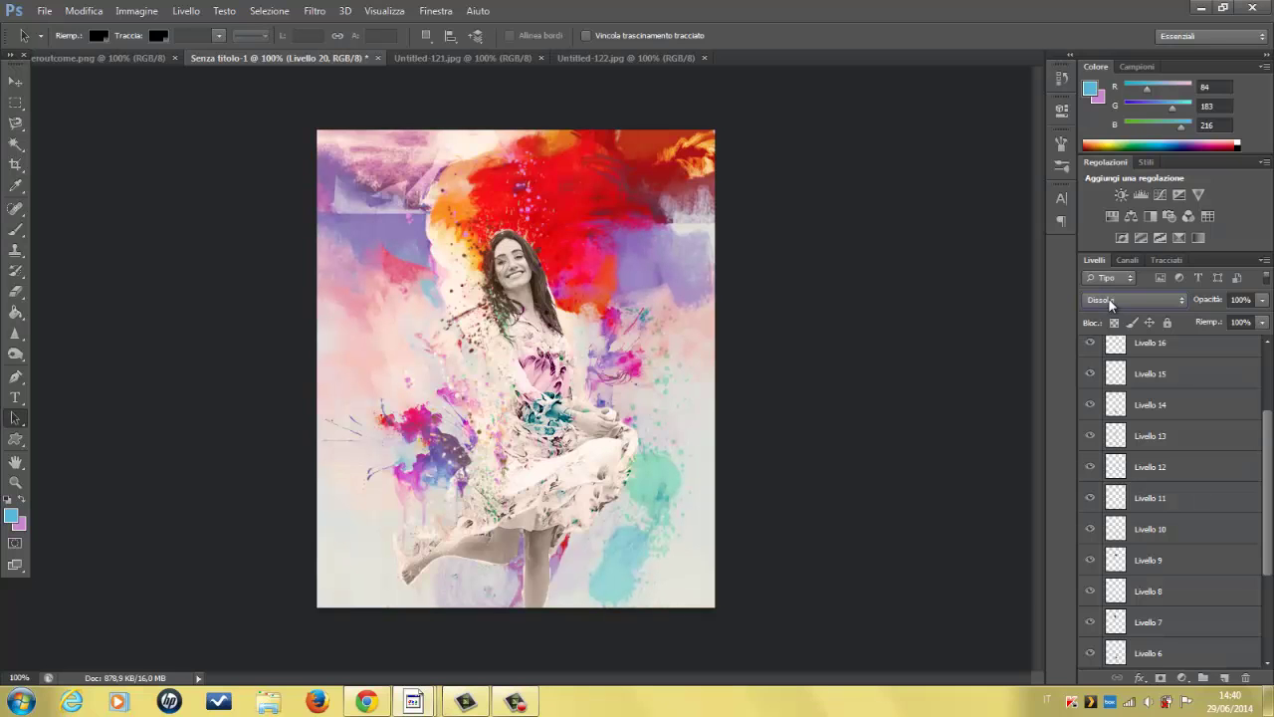
scroll(1110, 303, "down", 3)
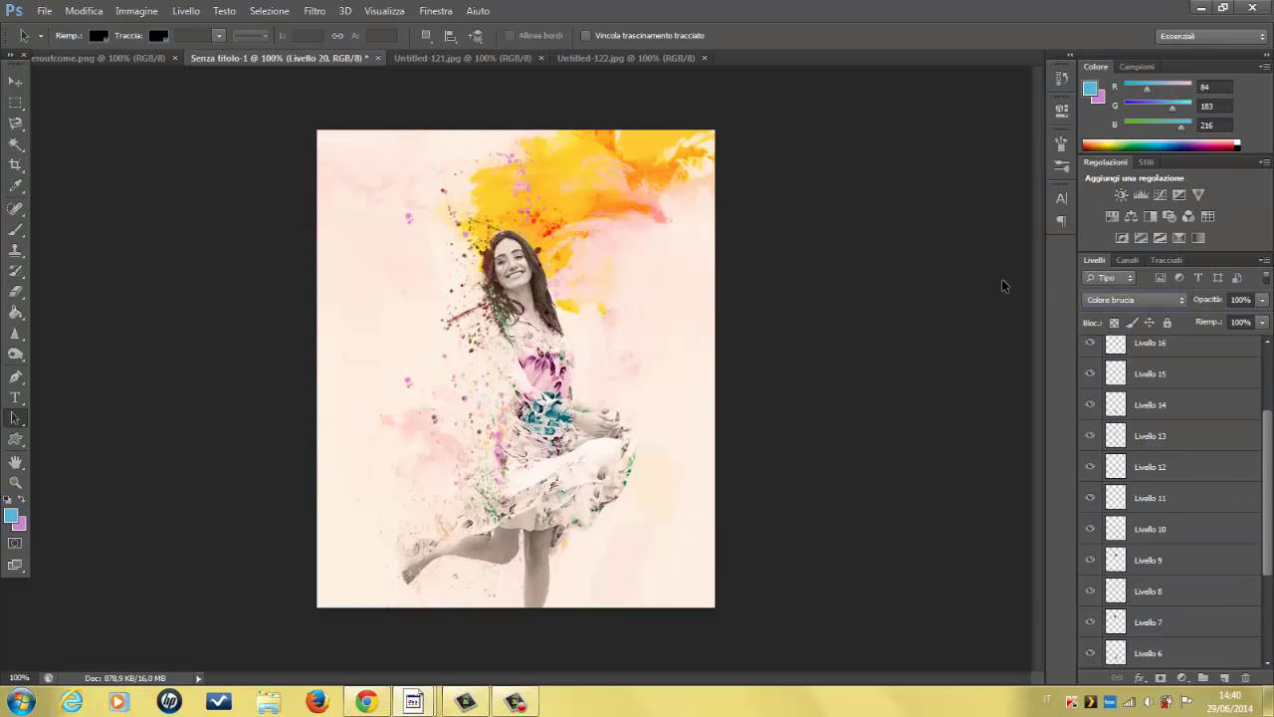
left_click(15, 81)
mouse_move(505, 347)
left_mouse_down()
mouse_move(526, 257)
mouse_move(570, 249)
left_mouse_up()
Erase most of the yellow splash at the top of the texture layer with a hard round 288 px eraser
key("e")
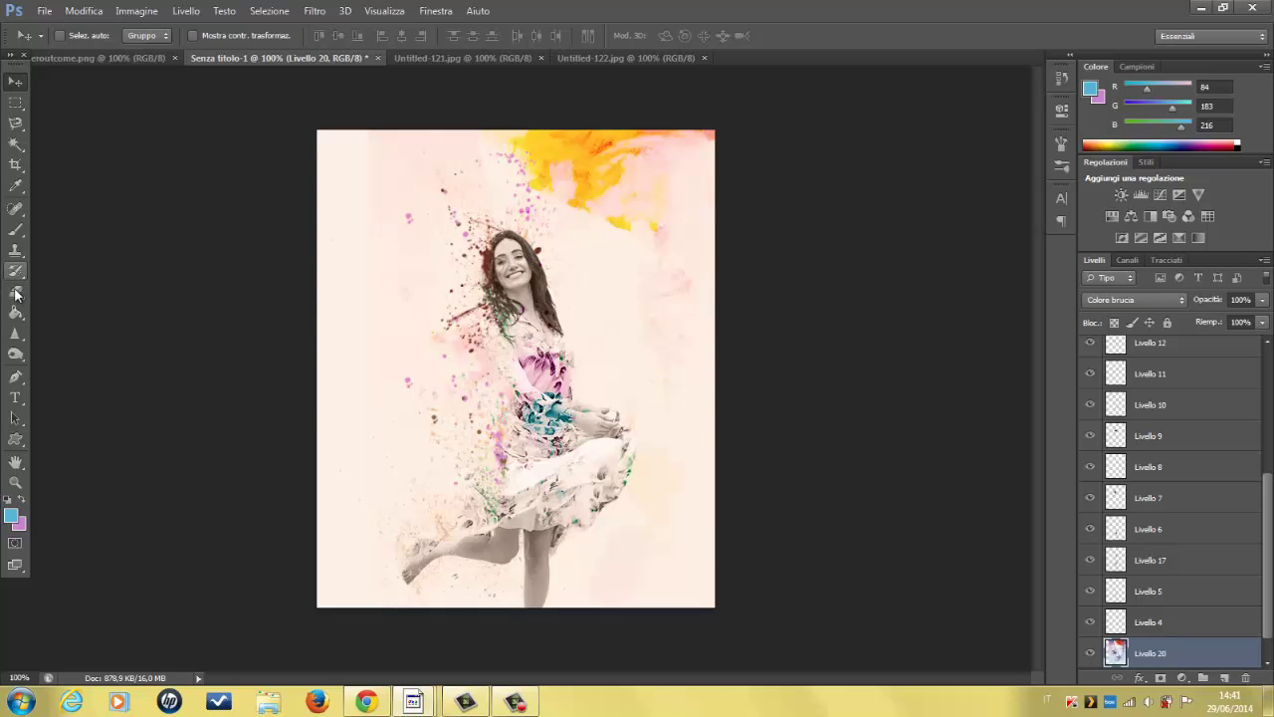
right_click(423, 211)
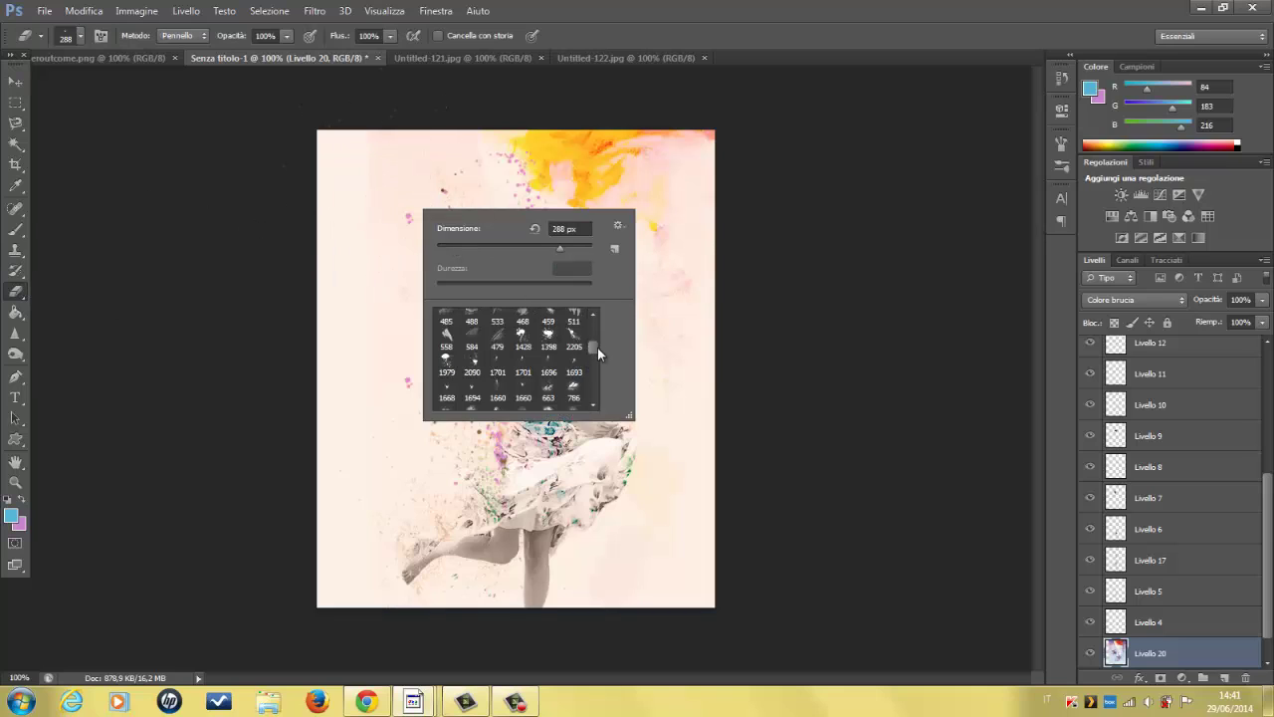
left_click_drag(598, 348, 593, 310)
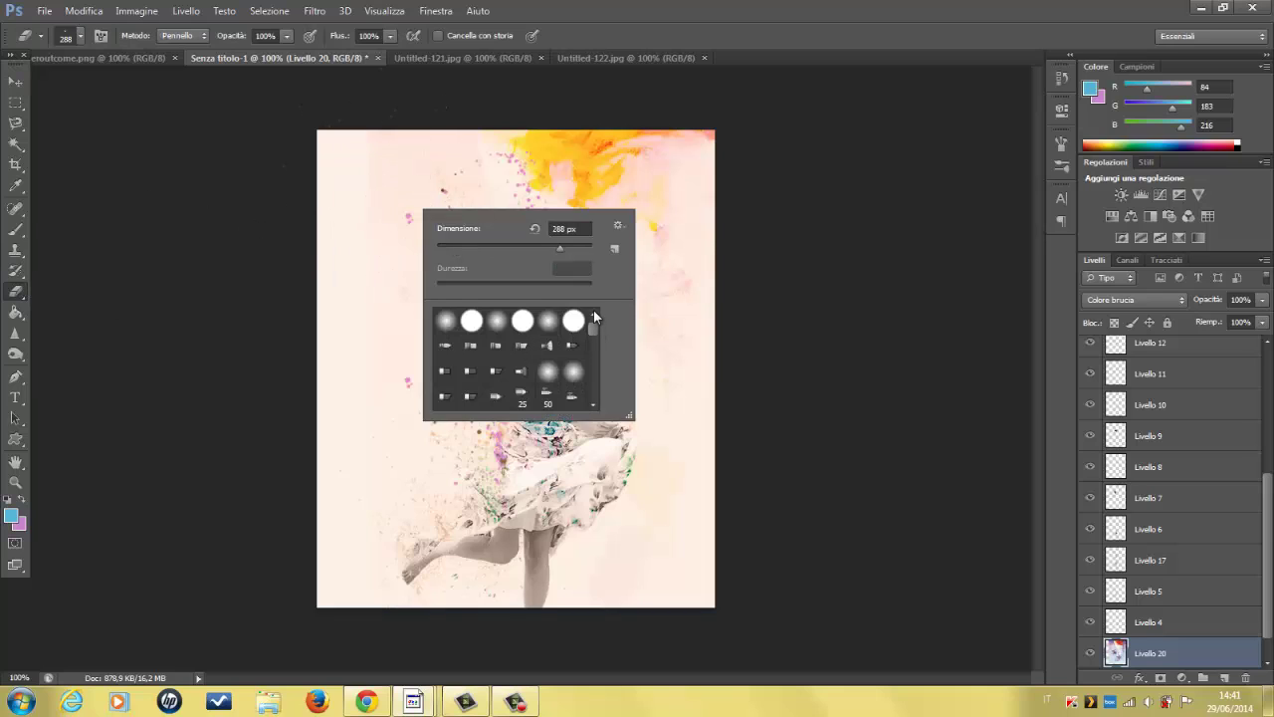
left_click(521, 320)
left_click(438, 129)
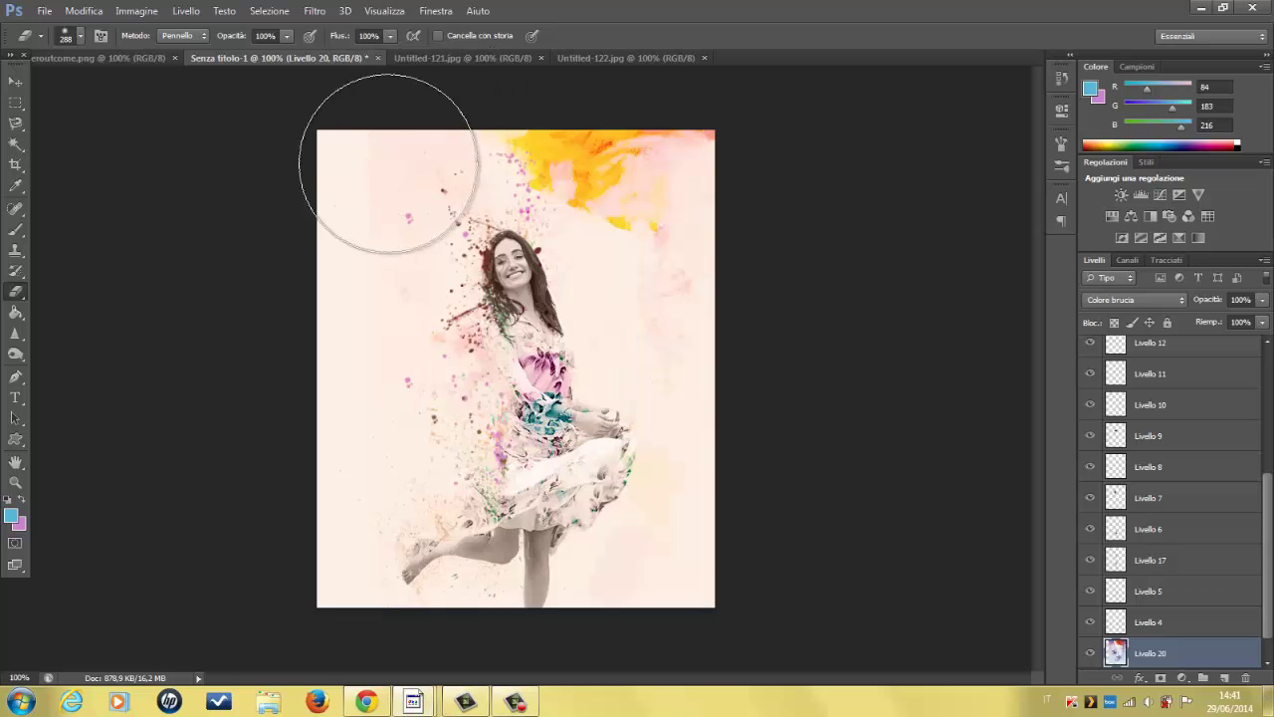
left_click_drag(567, 127, 711, 113)
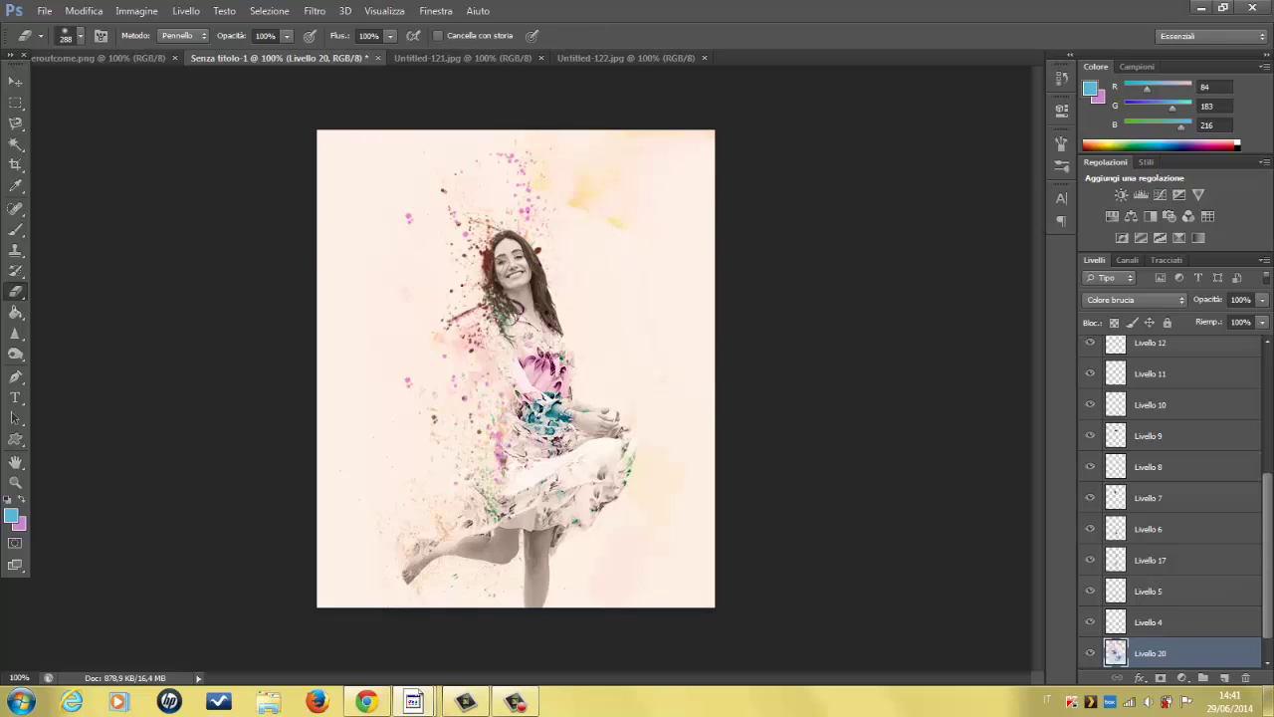
scroll(1215, 389, "up", 5)
Select Livello 19 and set its blend mode to Luce intensa
left_click(1194, 352)
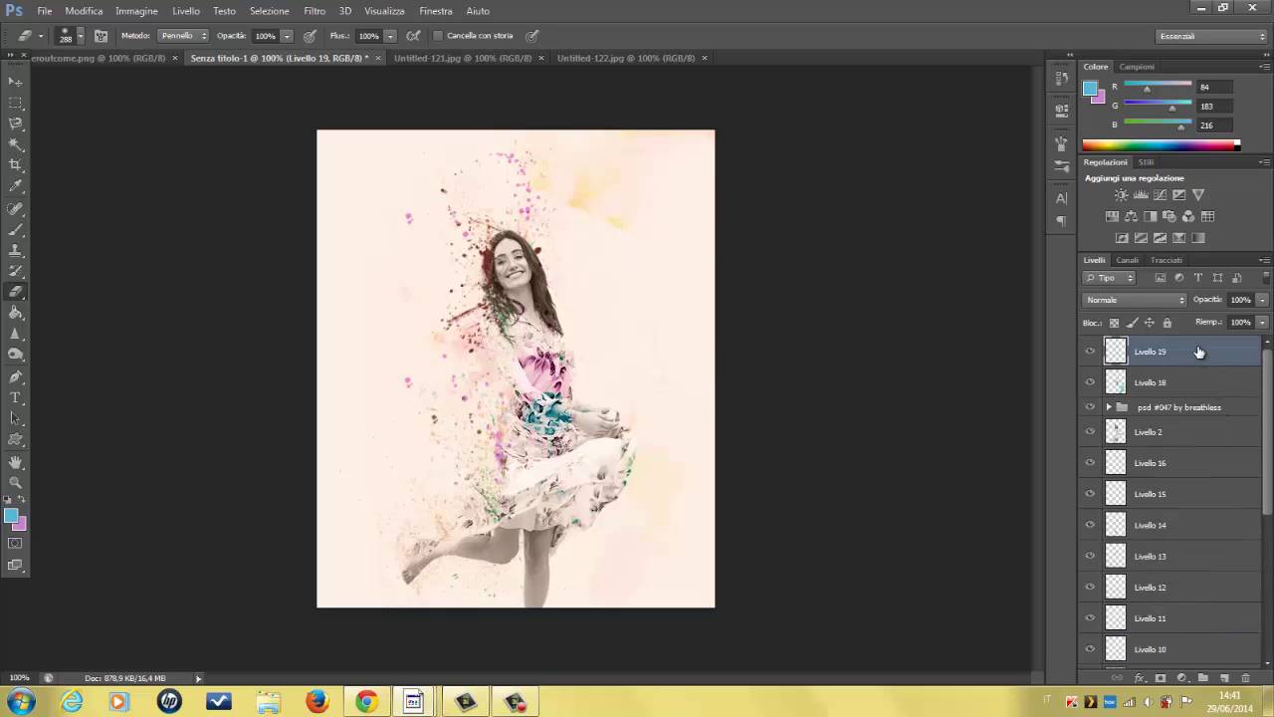
left_click(1089, 352)
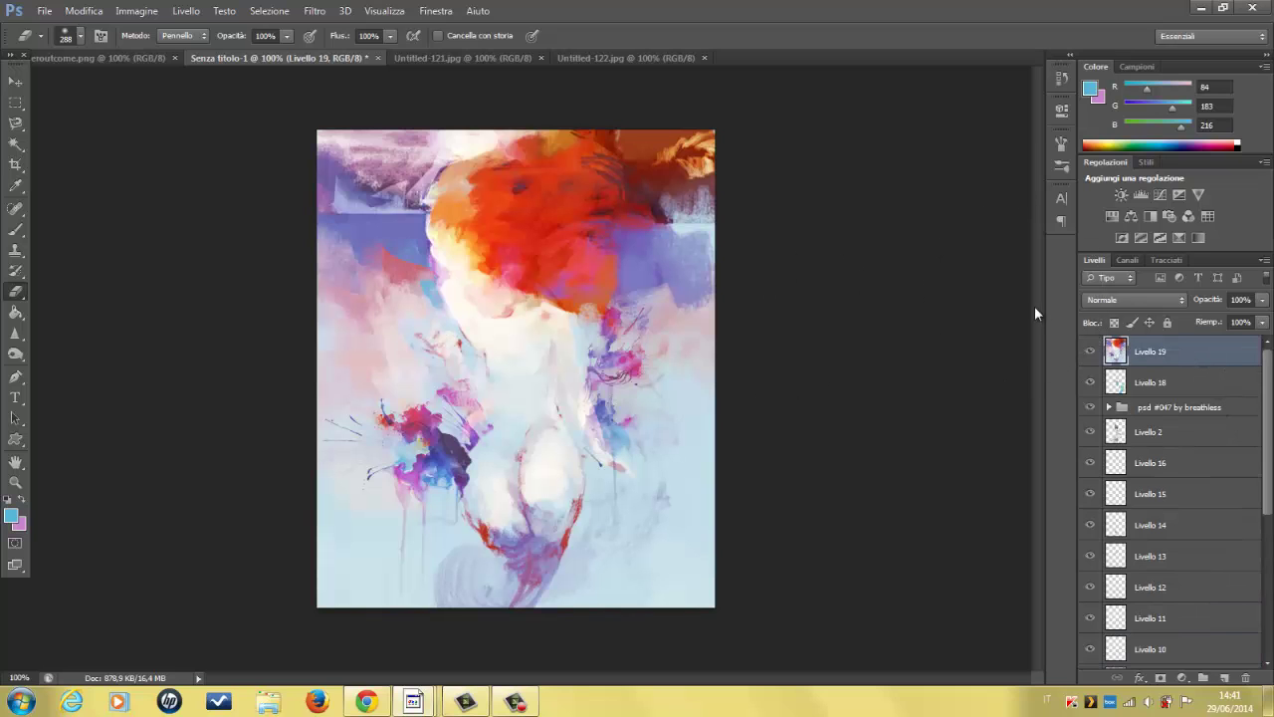
left_click(1135, 299)
left_click(1124, 240)
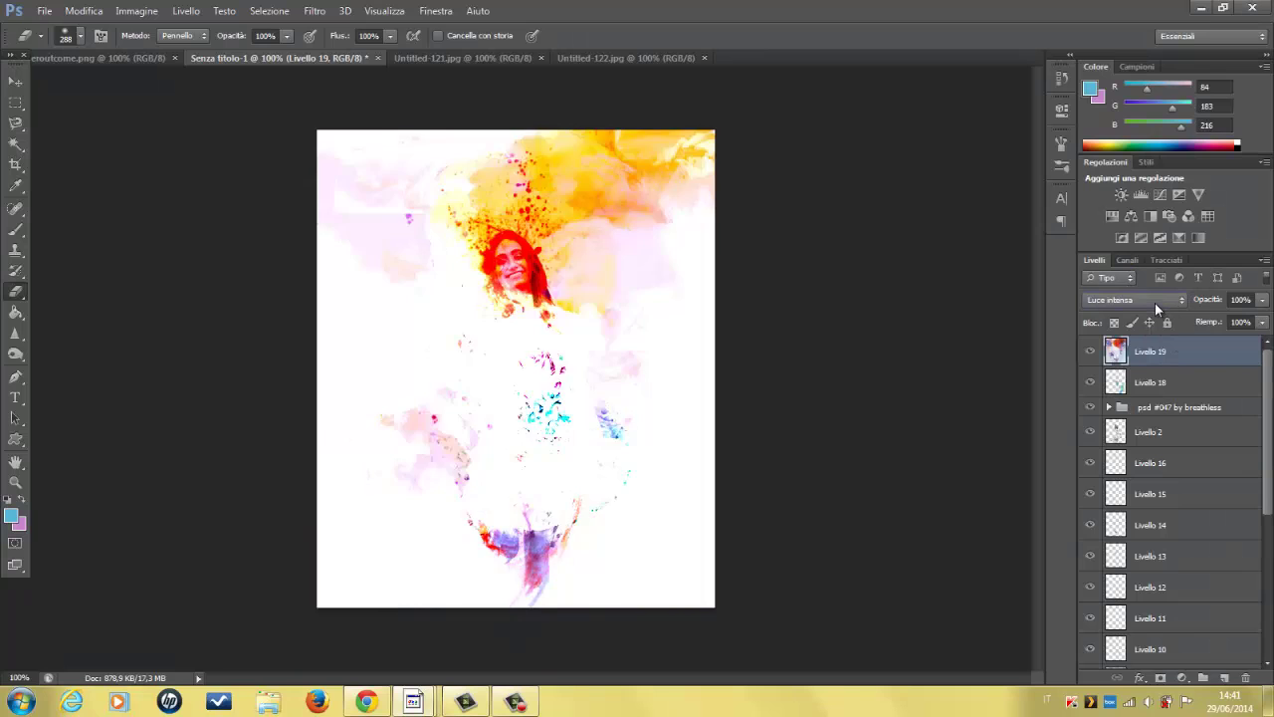
Preview other blend modes on Livello 19, including Colore brucia, and settle on Schiarisci (Lighten)
key("Up")
key("Up")
key("Up")
key("Up")
key("Up")
key("Up")
key("Up")
key("Up")
key("Up")
key("Up")
key("Up")
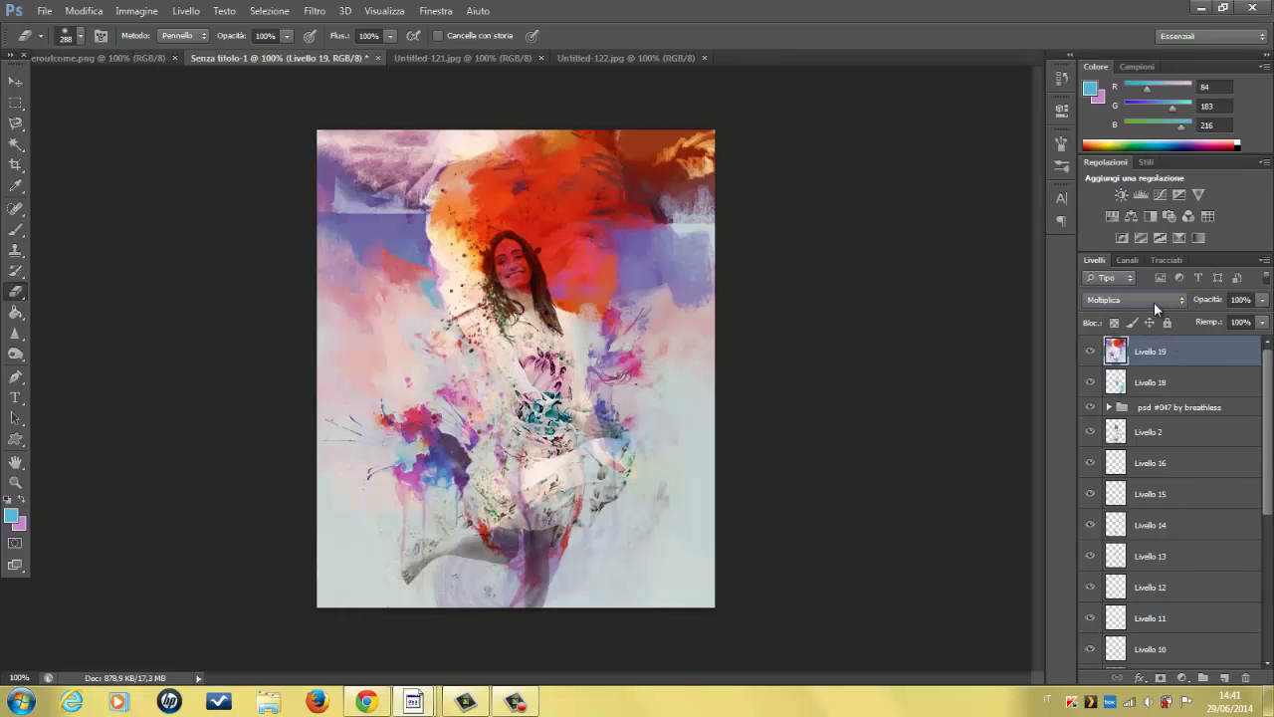
key("Down")
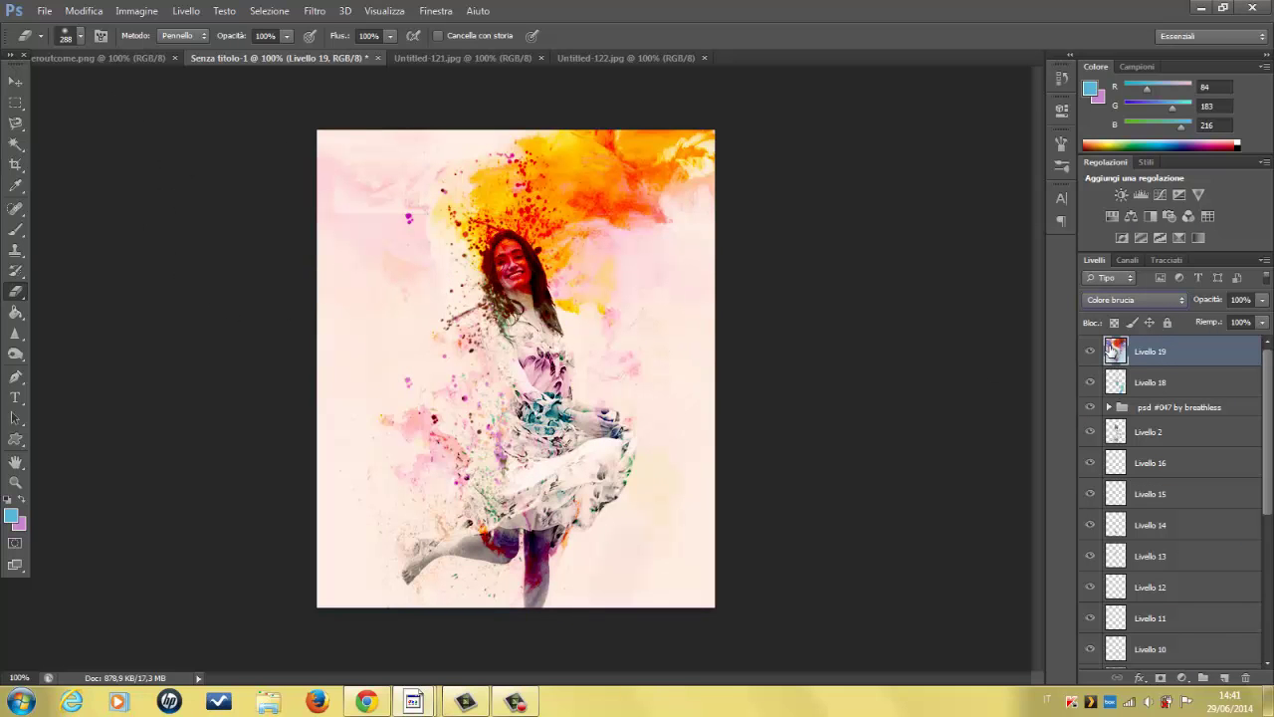
key("Up")
key("Up")
key("Up")
key("Down")
key("Down")
key("Down")
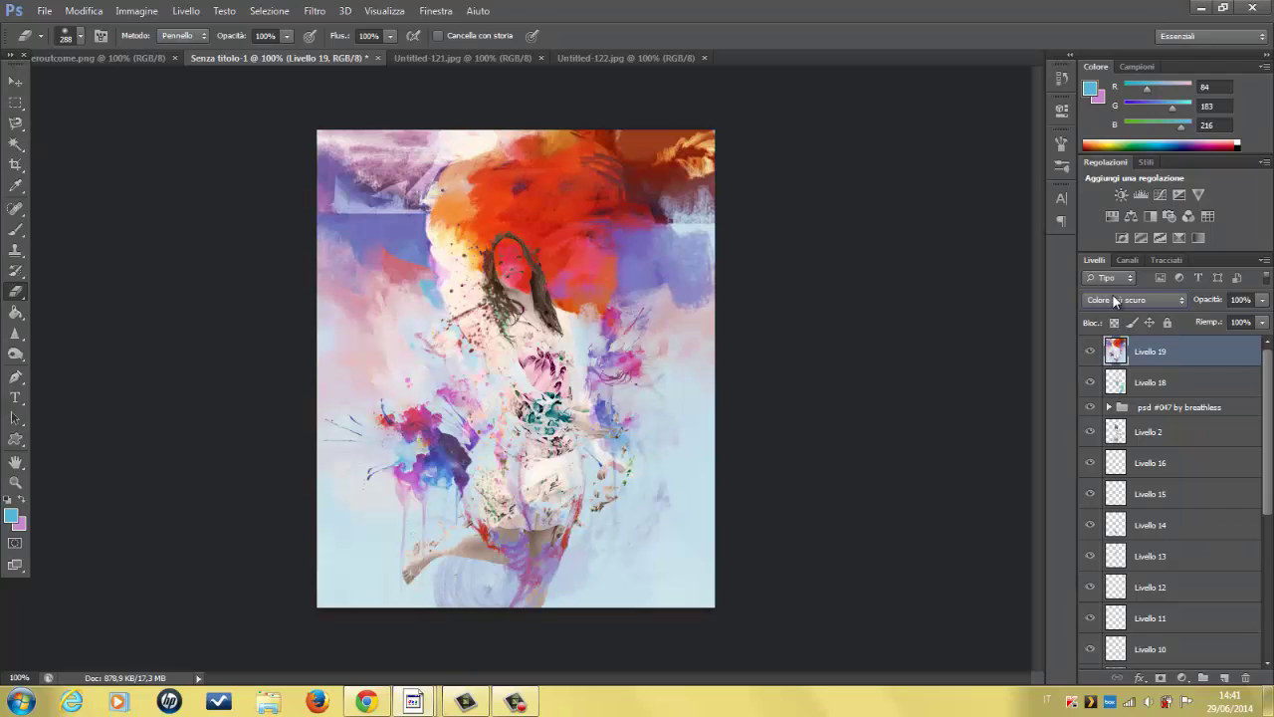
key("Down")
key("Down")
key("Down")
key("Down")
key("Down")
key("Down")
key("Down")
key("Down")
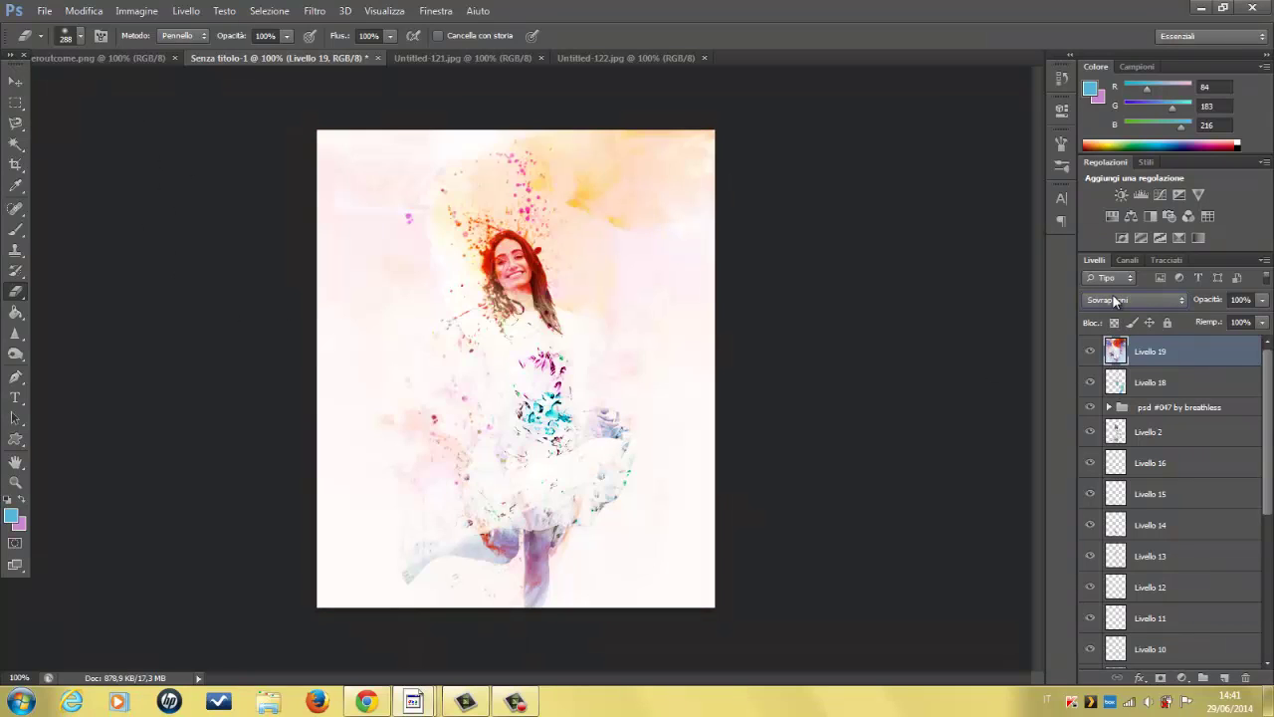
key("Down")
key("Down")
key("Down")
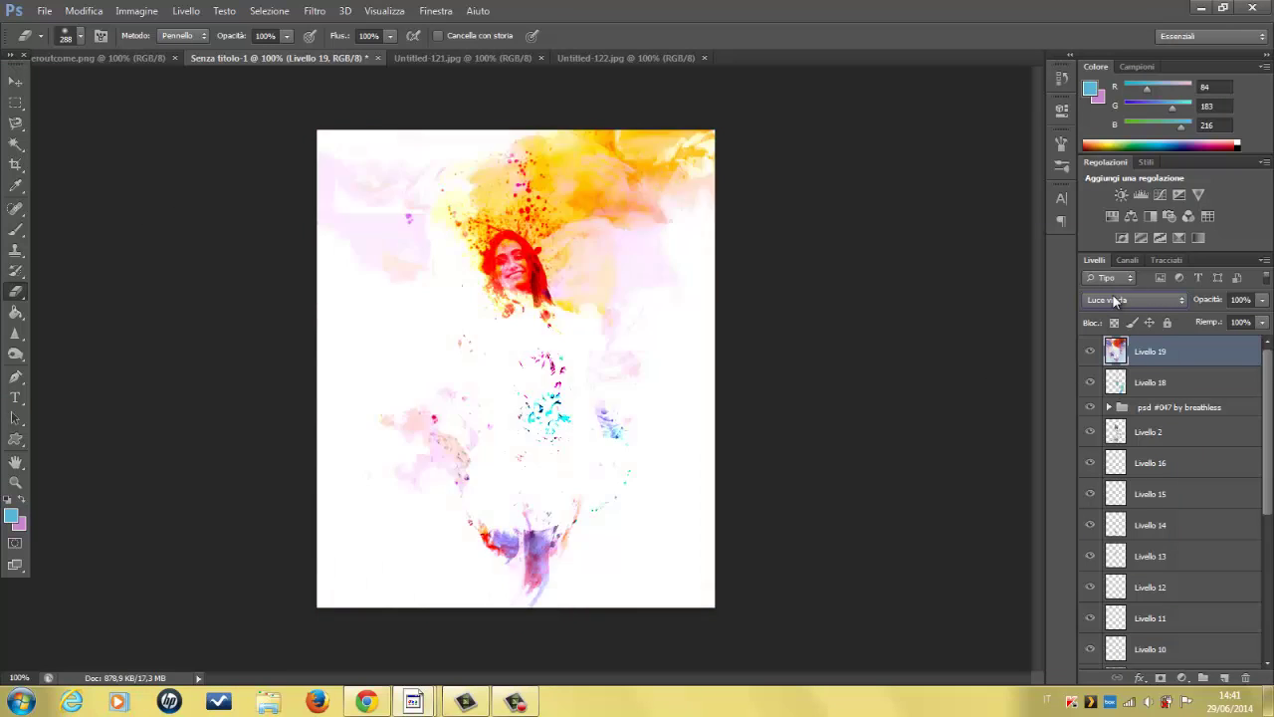
key("Down")
key("Down")
key("Down")
key("Down")
key("Down")
key("Down")
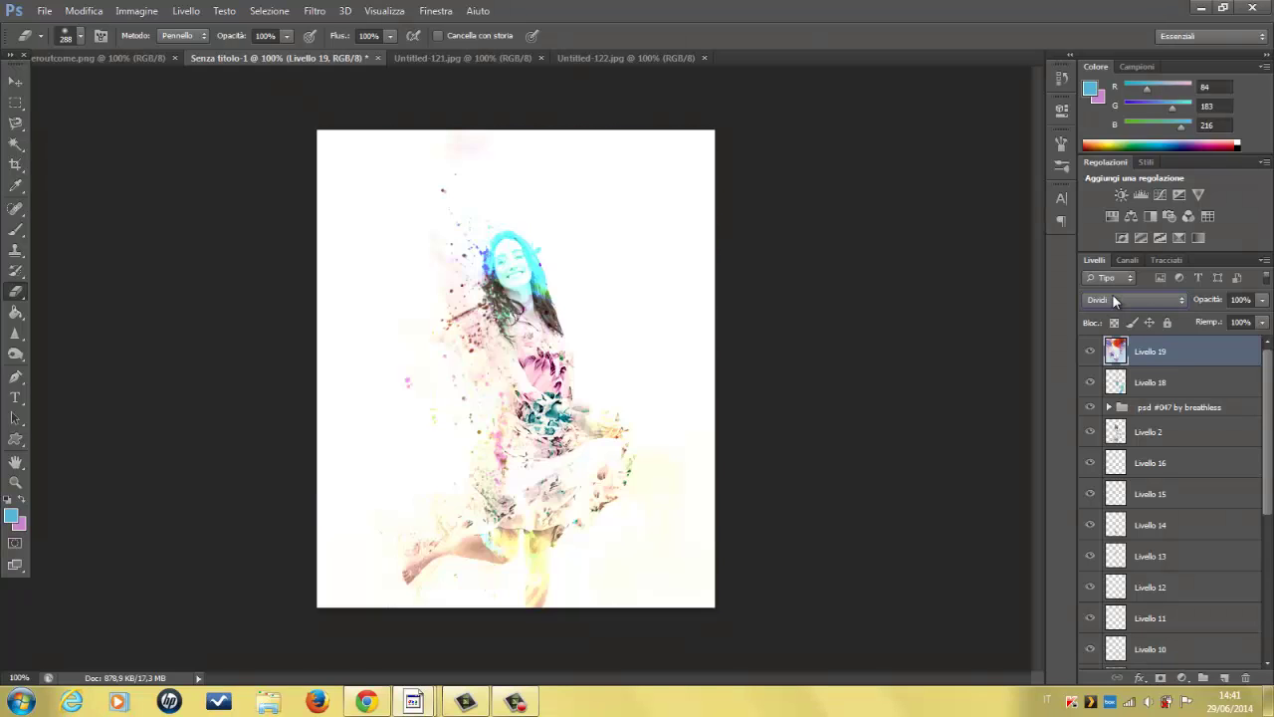
key("Down")
key("Down")
key("Down")
key("Down")
key("Up")
key("Up")
key("Up")
key("Up")
key("Up")
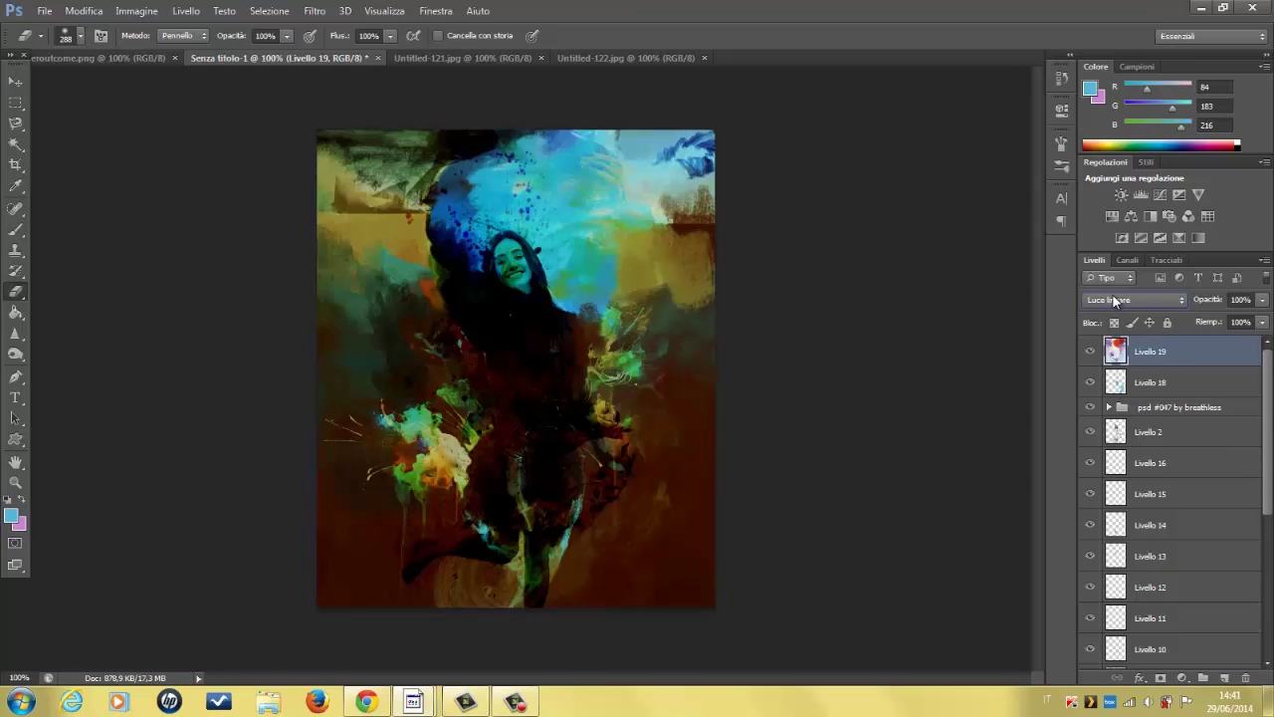
key("Up")
key("Up")
key("Up")
key("Up")
key("Up")
key("Up")
key("Up")
key("Up")
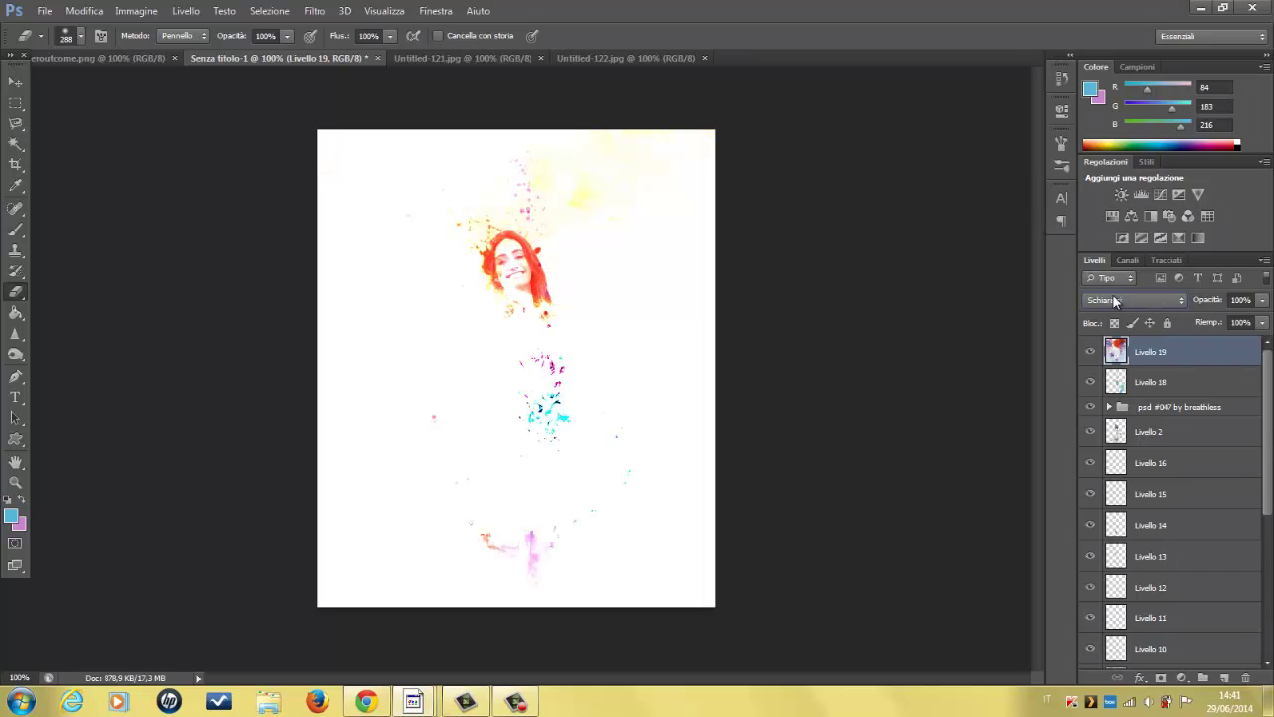
key("Up")
key("Up")
key("Up")
key("Down")
key("Down")
key("Down")
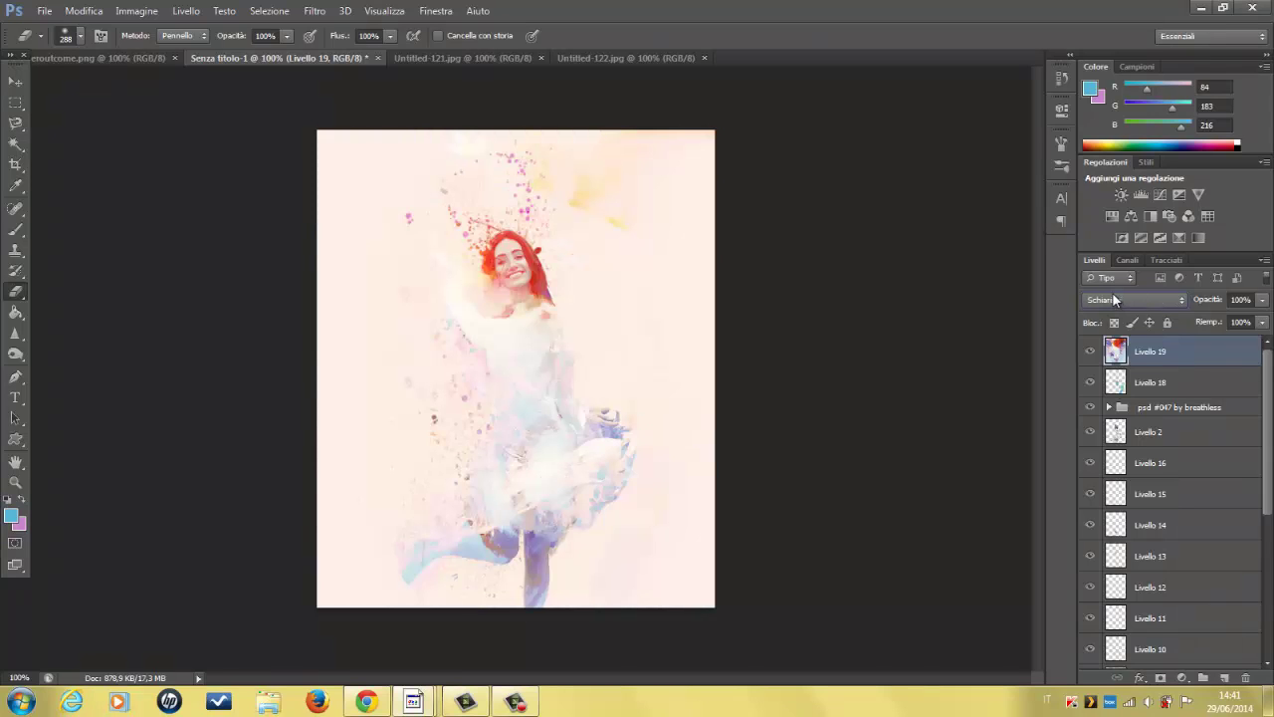
Shift the Livello 19 overlay to a new, higher position with the Move tool
left_click(15, 81)
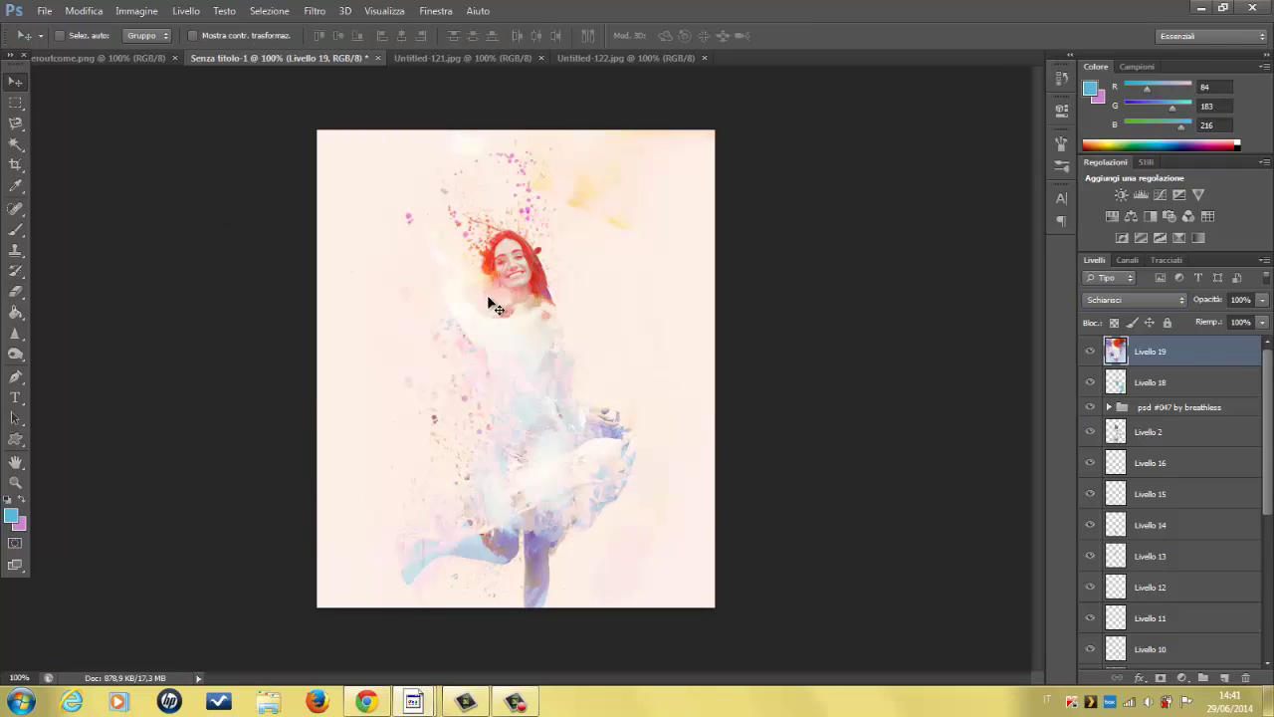
mouse_move(463, 355)
left_mouse_down()
mouse_move(381, 518)
mouse_move(399, 523)
left_mouse_up()
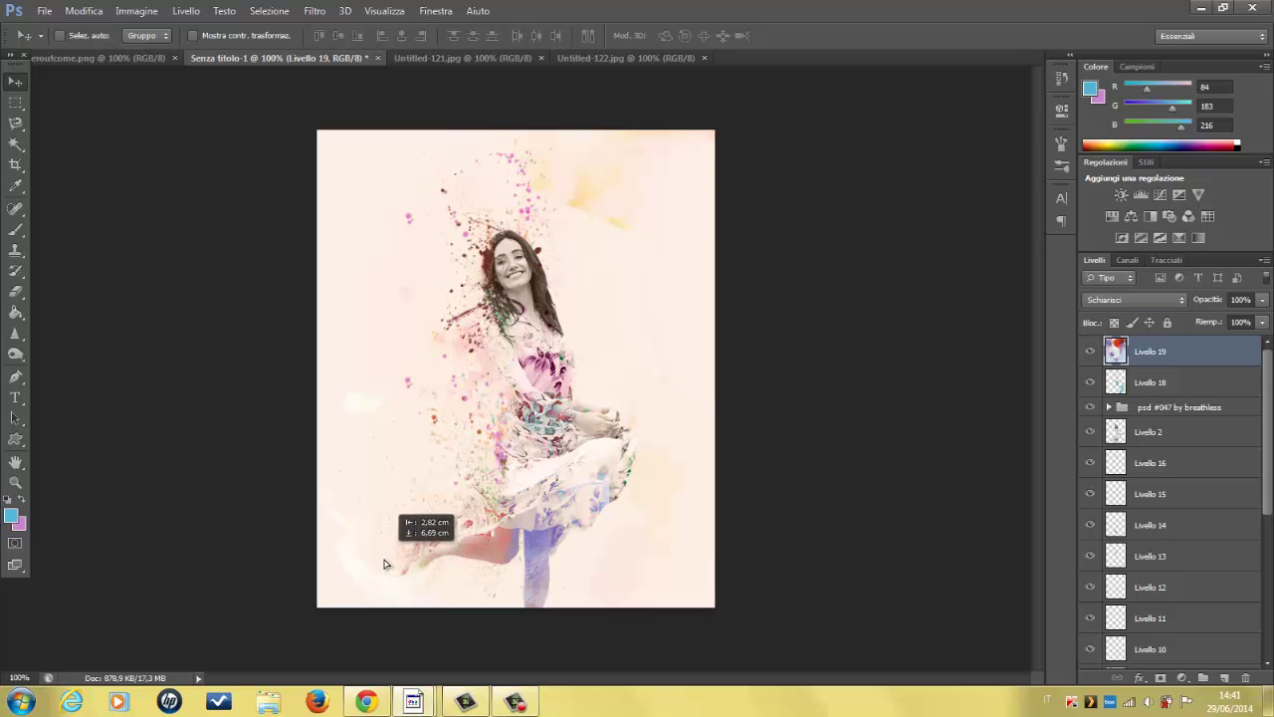
mouse_move(399, 523)
left_mouse_down()
mouse_move(421, 515)
mouse_move(468, 251)
left_mouse_up()
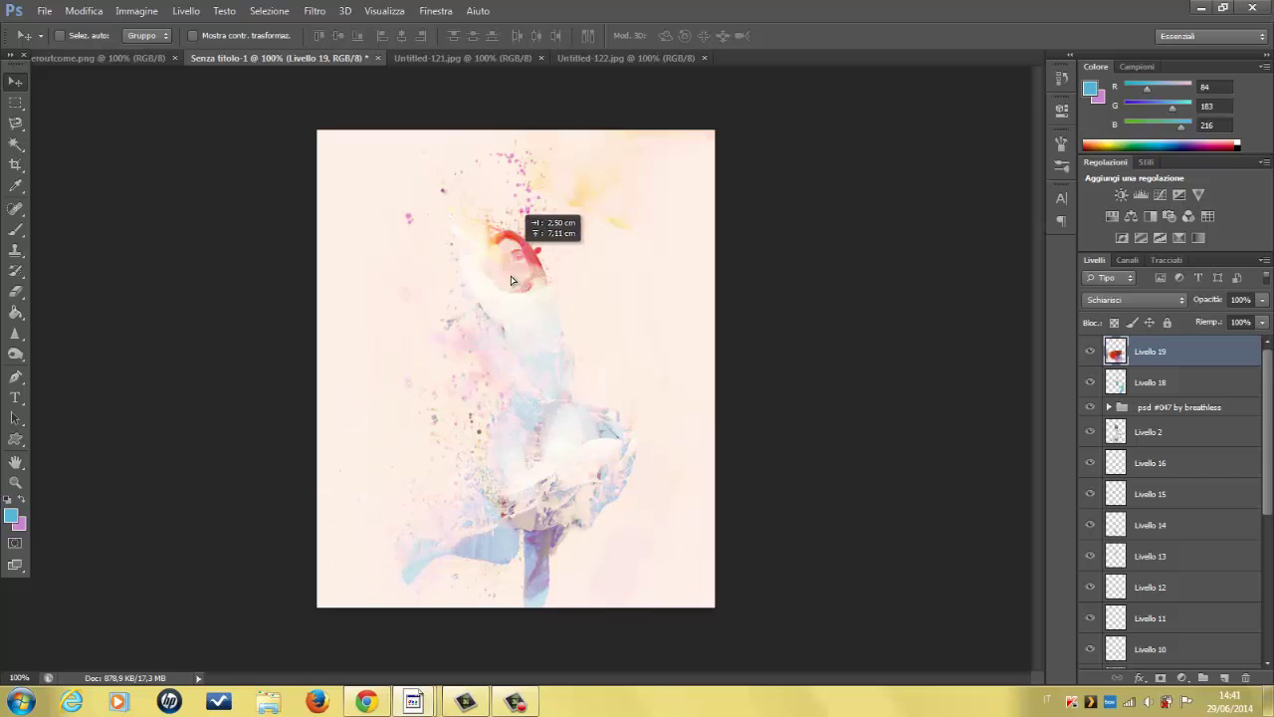
Set Livello 19 to Colore brucia, nudge it up-right, and erase its top-right orange patch
left_click(1111, 298)
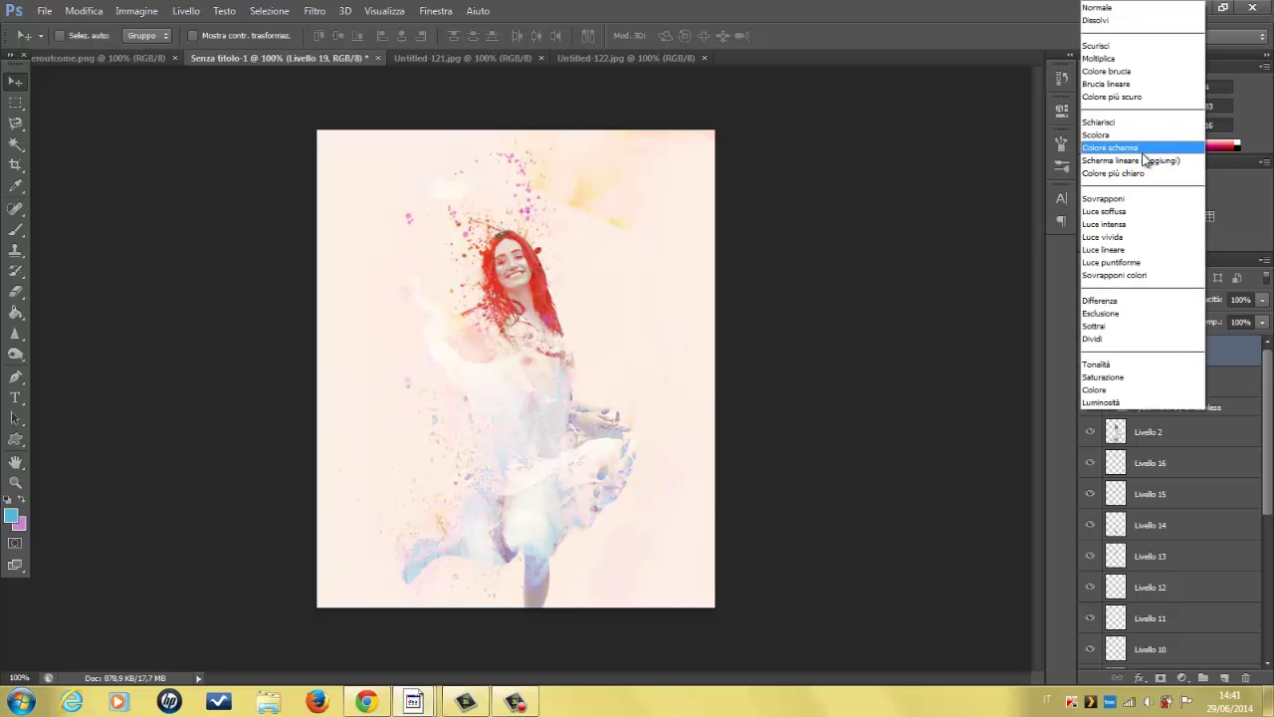
left_click(1121, 72)
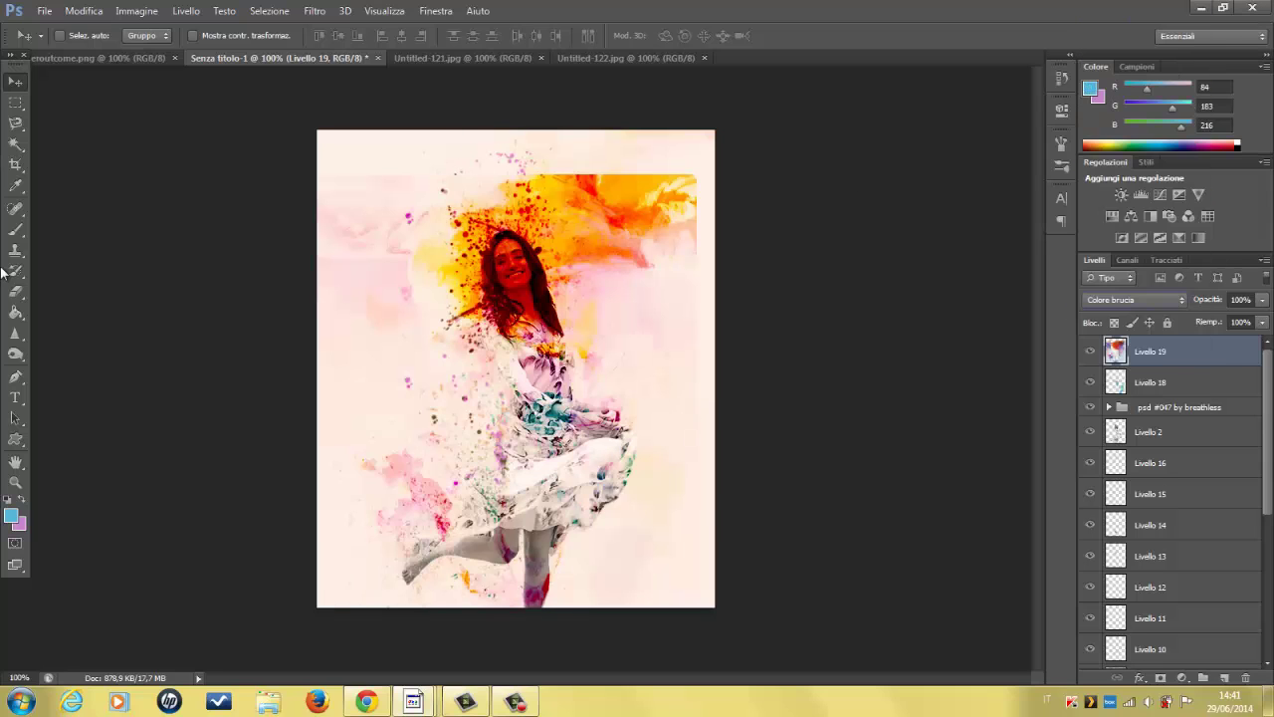
left_click_drag(510, 442, 597, 304)
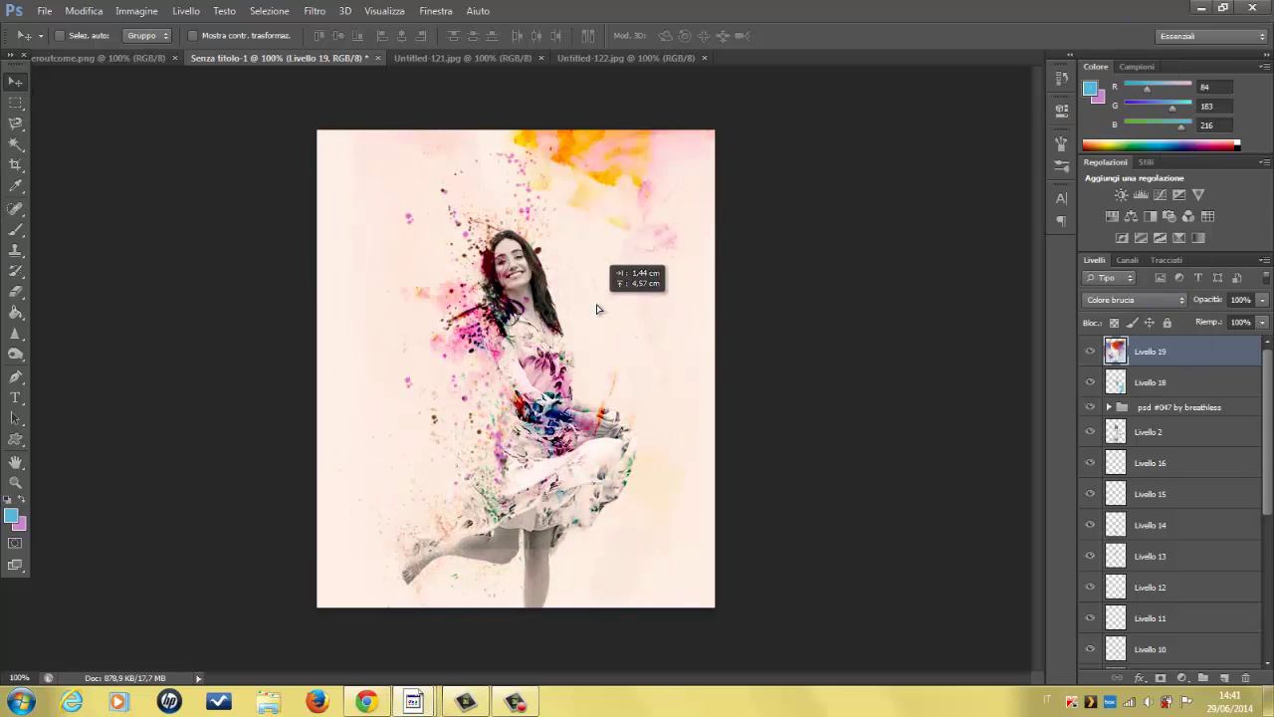
left_click(16, 291)
mouse_move(608, 189)
left_mouse_down()
mouse_move(654, 177)
mouse_move(464, 105)
mouse_move(355, 250)
mouse_move(329, 361)
mouse_move(540, 285)
mouse_move(461, 292)
mouse_move(531, 381)
mouse_move(629, 345)
left_mouse_up()
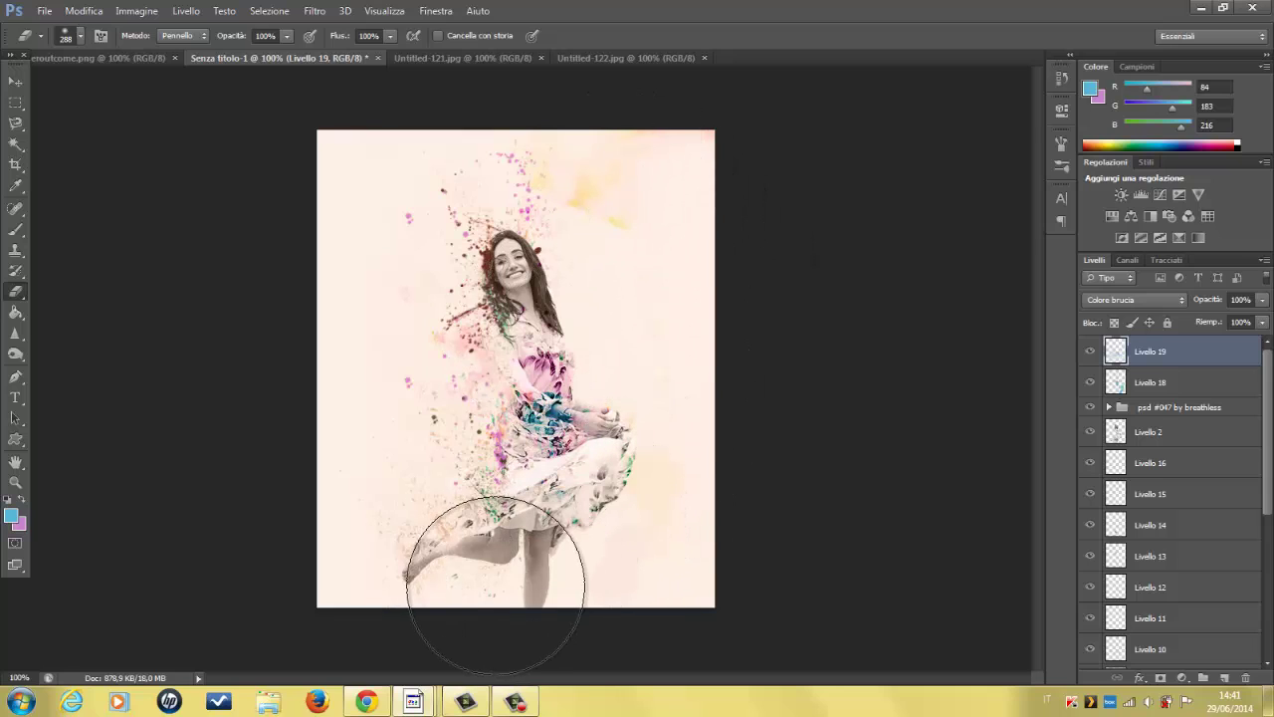
Flatten the image with Livello > Unico livello, discarding hidden layers
left_click(186, 11)
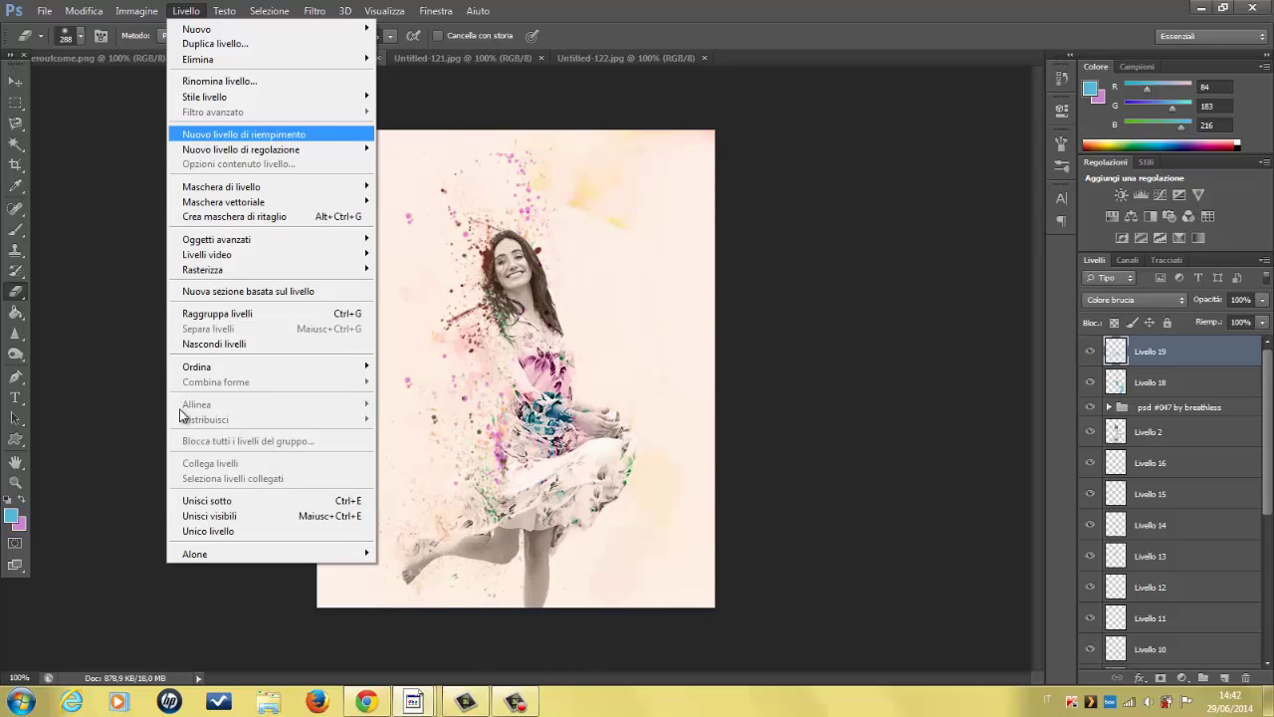
left_click(207, 527)
left_click(597, 262)
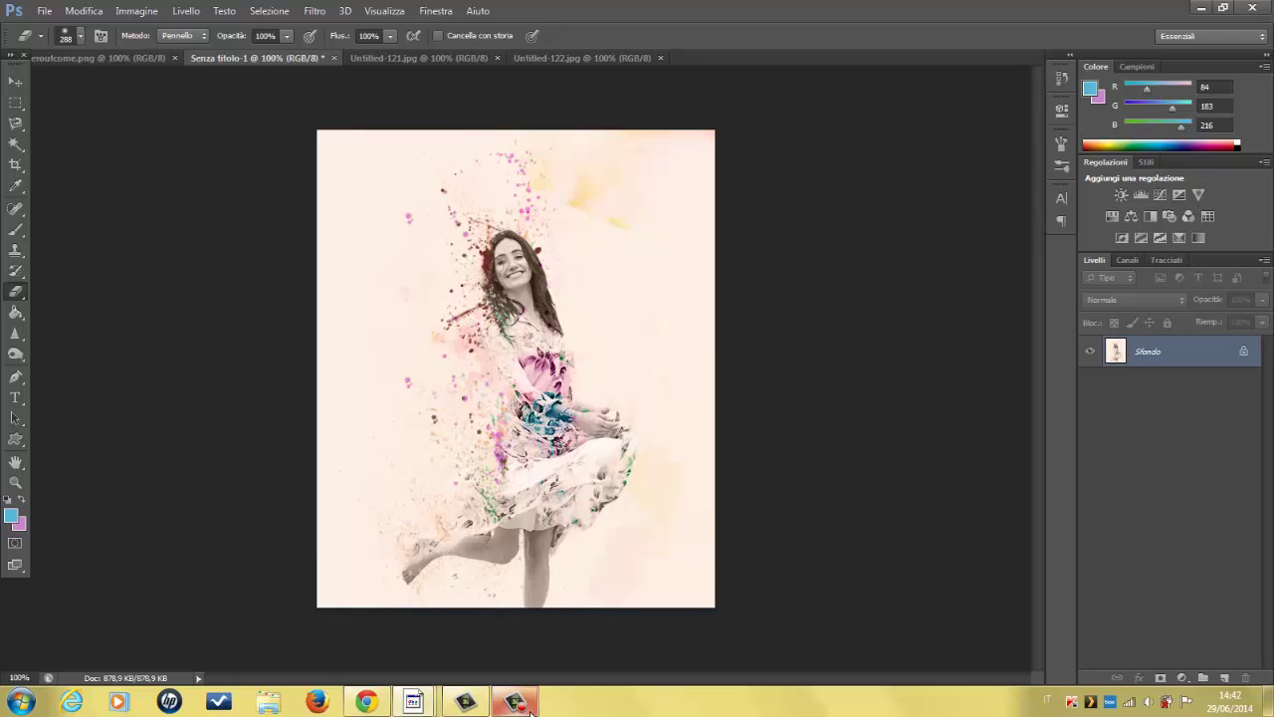
Duplicate the Sfondo layer as Sfondo copia
right_click(1163, 363)
left_click(1170, 398)
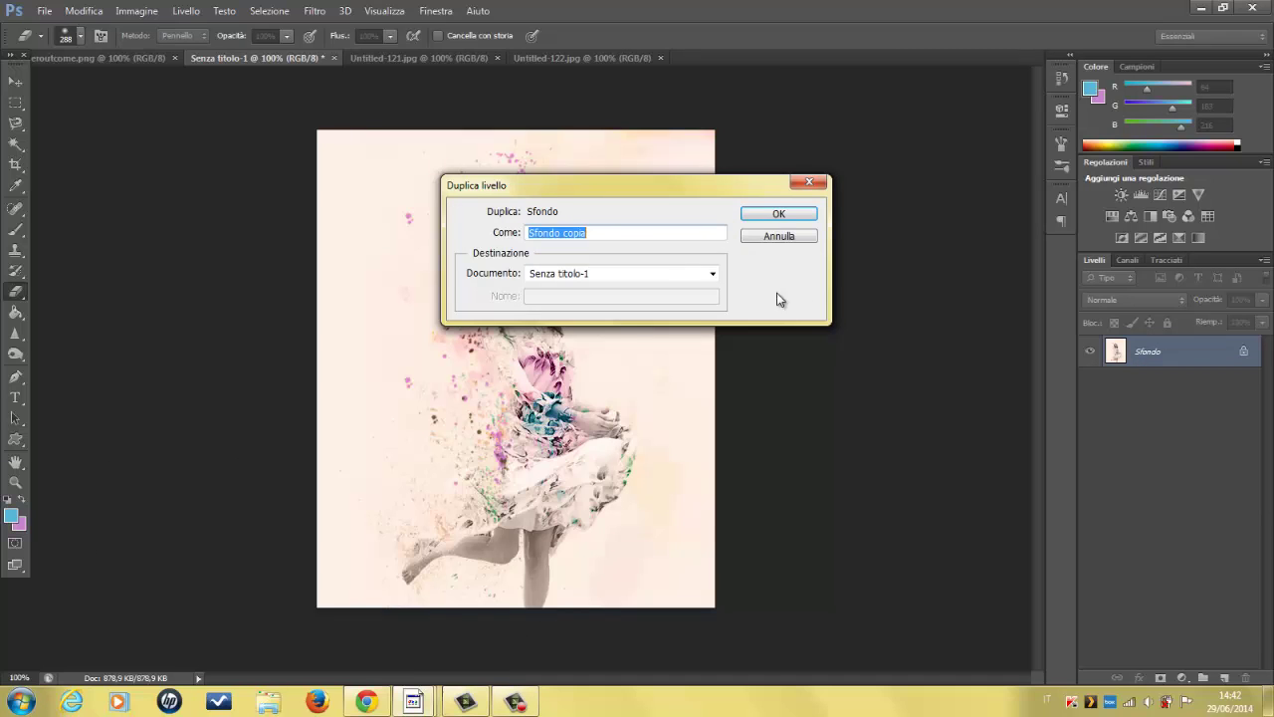
left_click(786, 212)
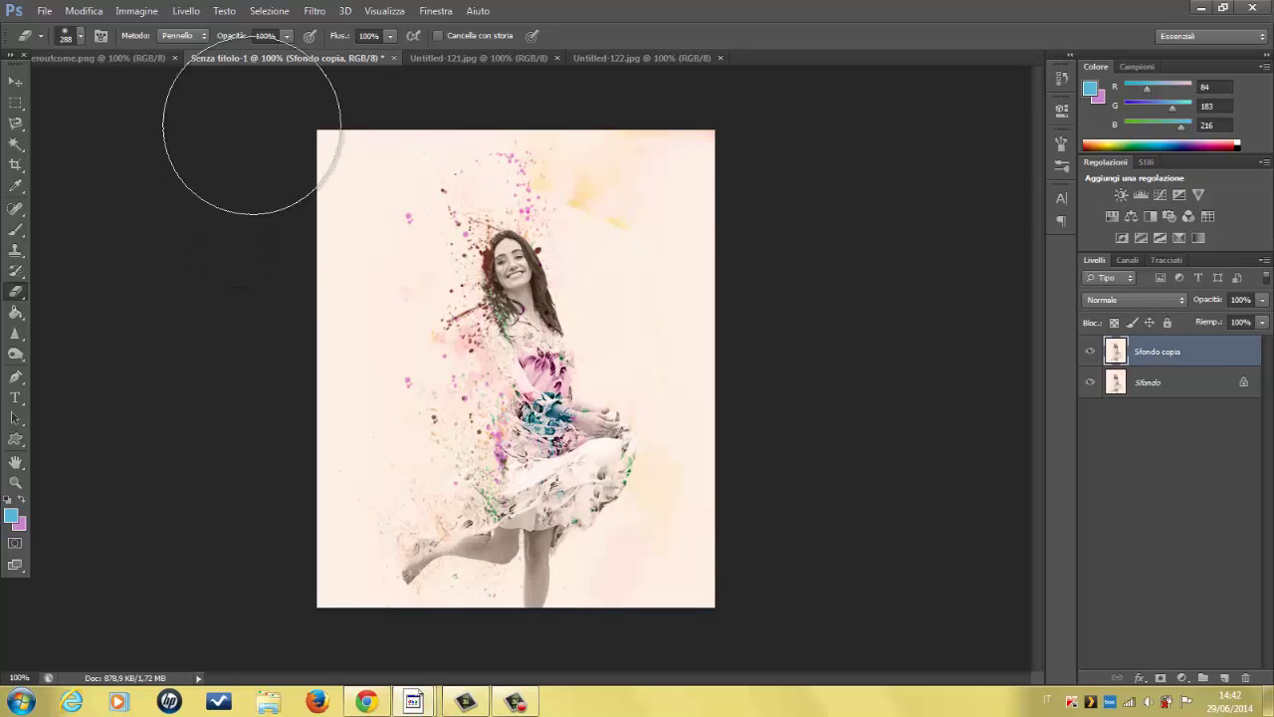
Run Filtro > Topaz Labs > Topaz Clean 3 with the Stylize Details preset on Sfondo copia
left_click(311, 11)
mouse_move(338, 329)
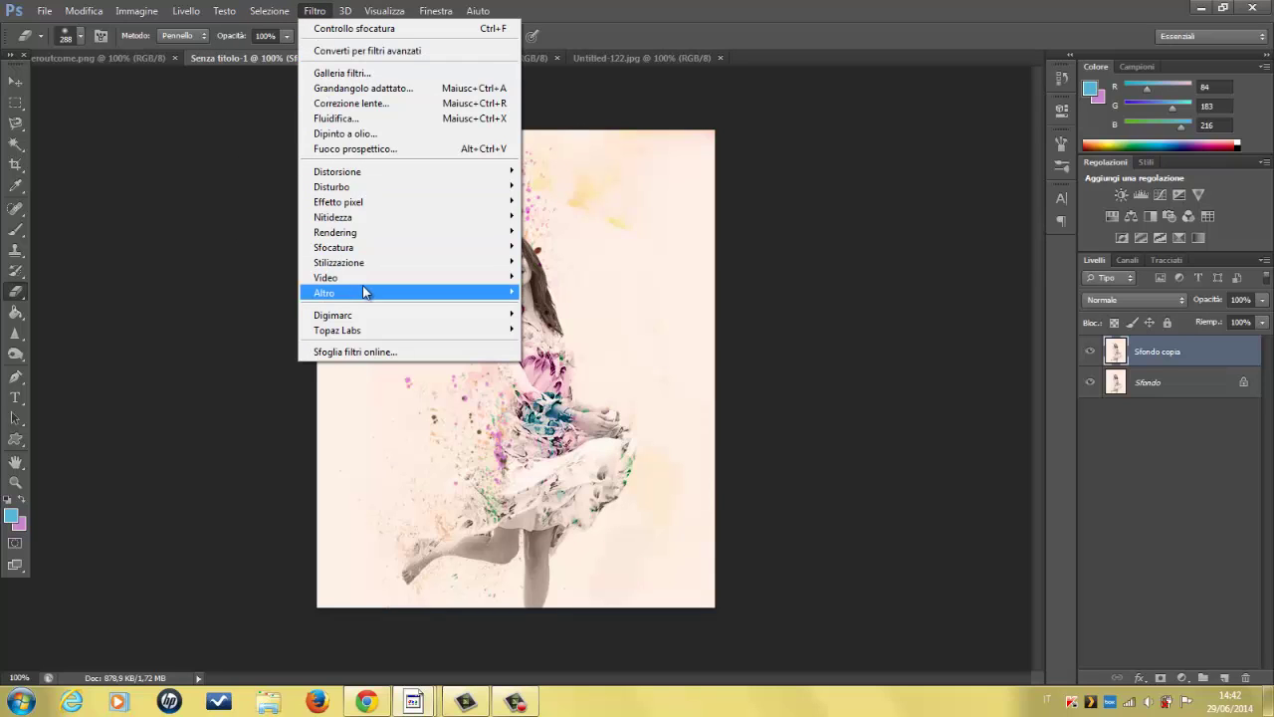
left_click(559, 330)
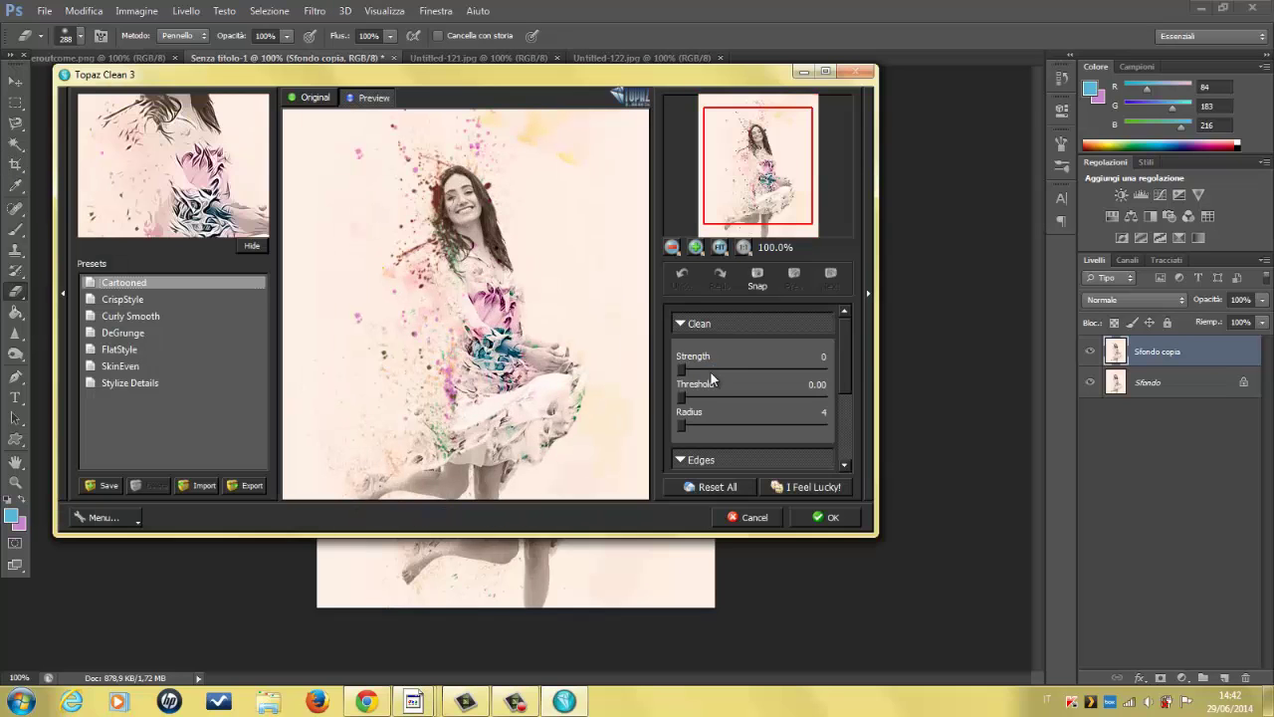
key("Down")
key("Down")
key("Down")
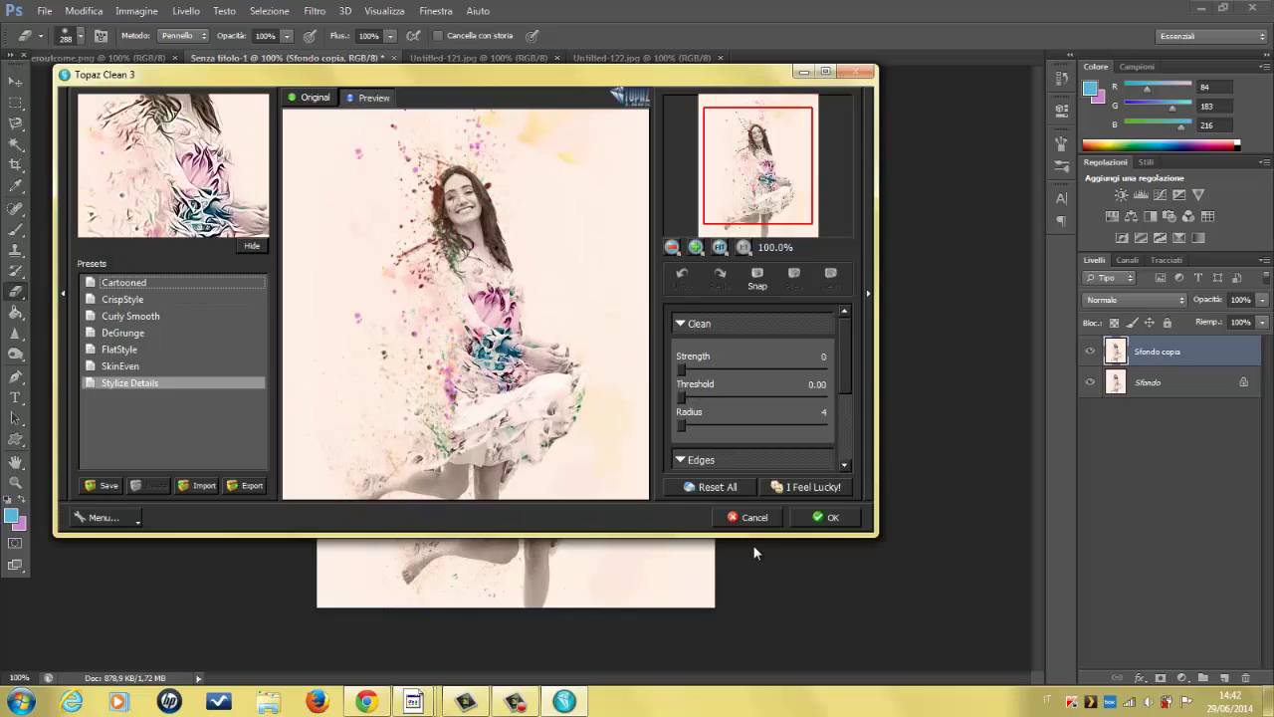
left_click(833, 518)
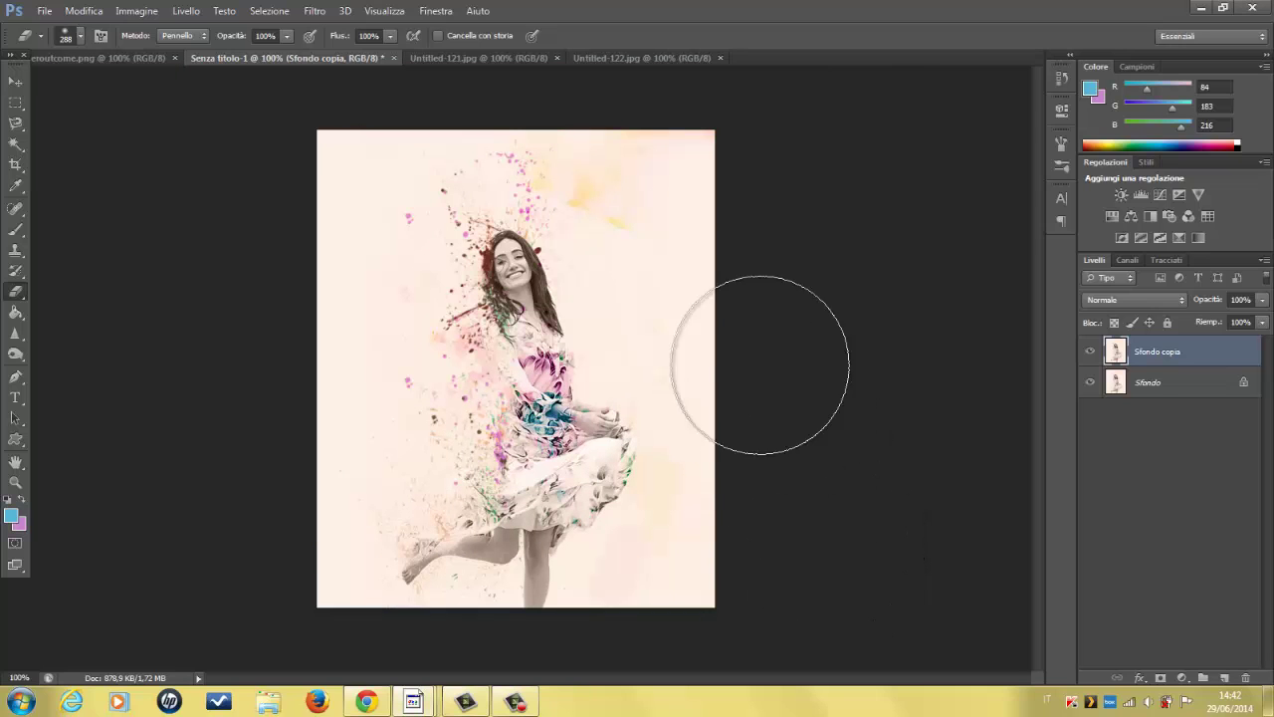
Flatten the image and duplicate Sfondo as Sfondo copia
left_click(186, 11)
left_click(266, 530)
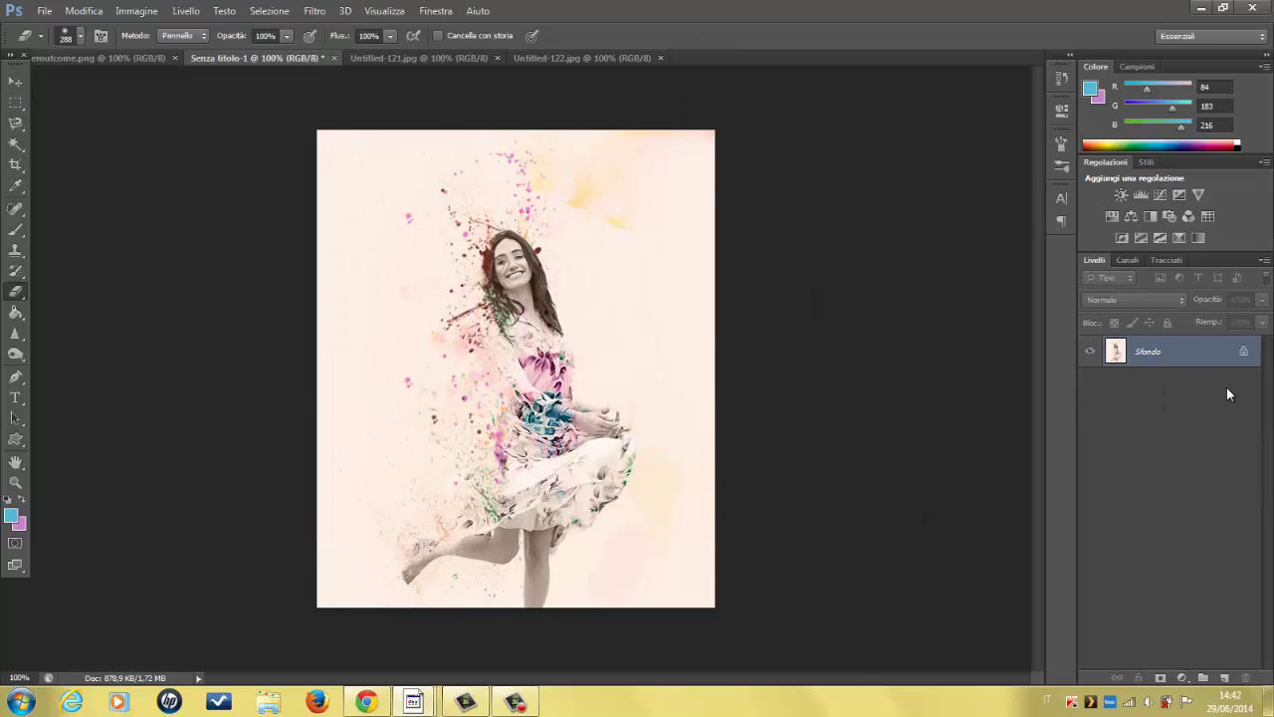
right_click(1200, 362)
left_click(1195, 398)
left_click(764, 213)
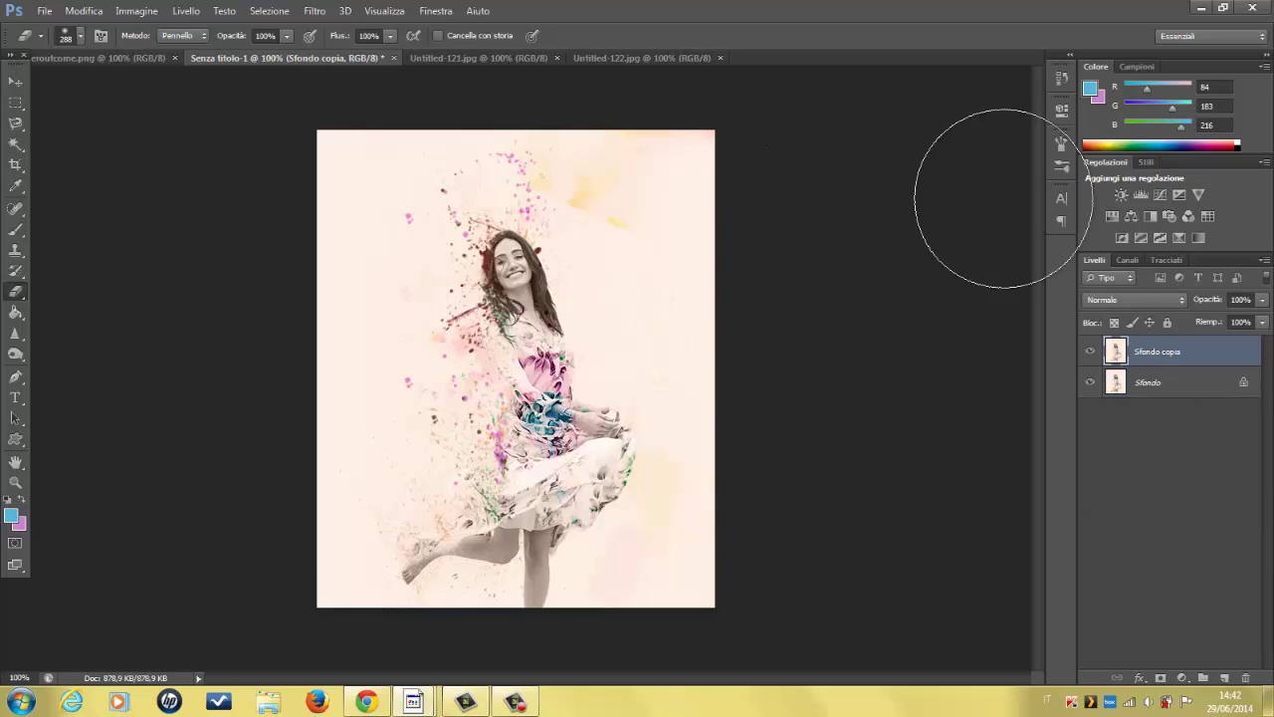
Add a Vividezza adjustment layer with vibrance +17 and saturation +7
left_click(1197, 194)
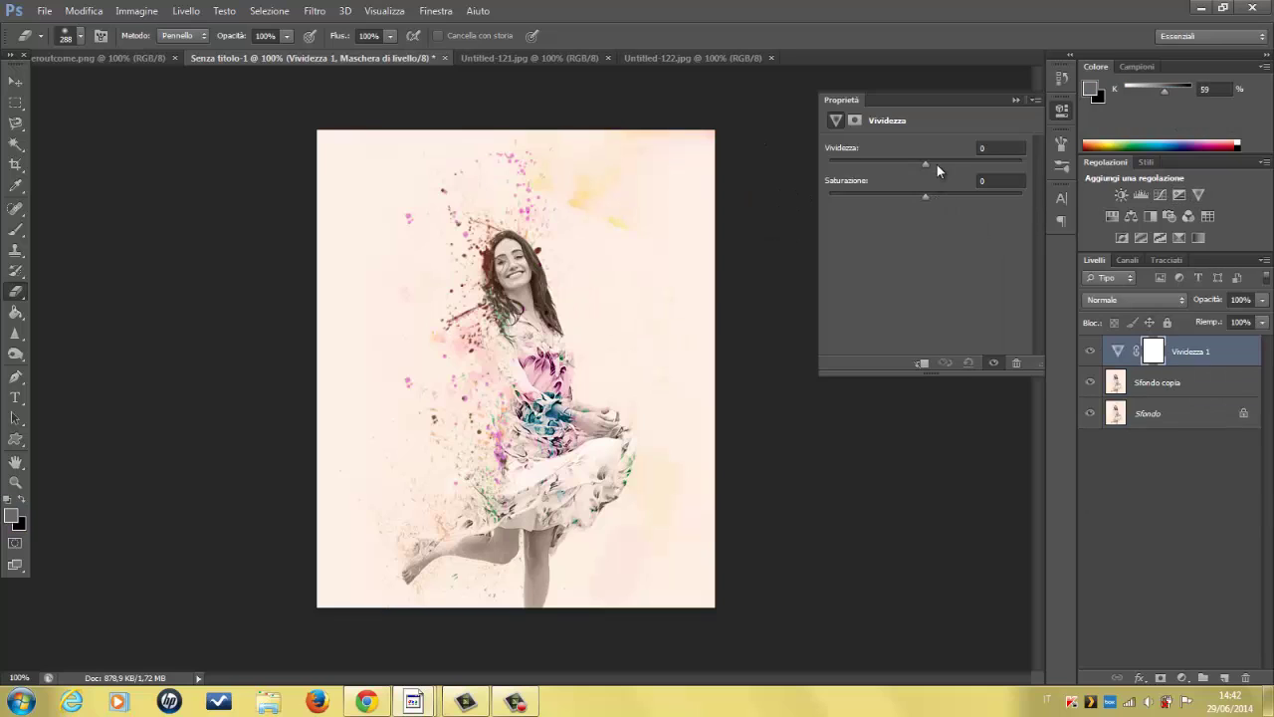
left_click(936, 162)
left_click(932, 194)
left_click(942, 163)
left_click(1015, 99)
Add a Tonalità/saturazione adjustment layer, then flatten everything into one Sfondo layer
left_click(1111, 218)
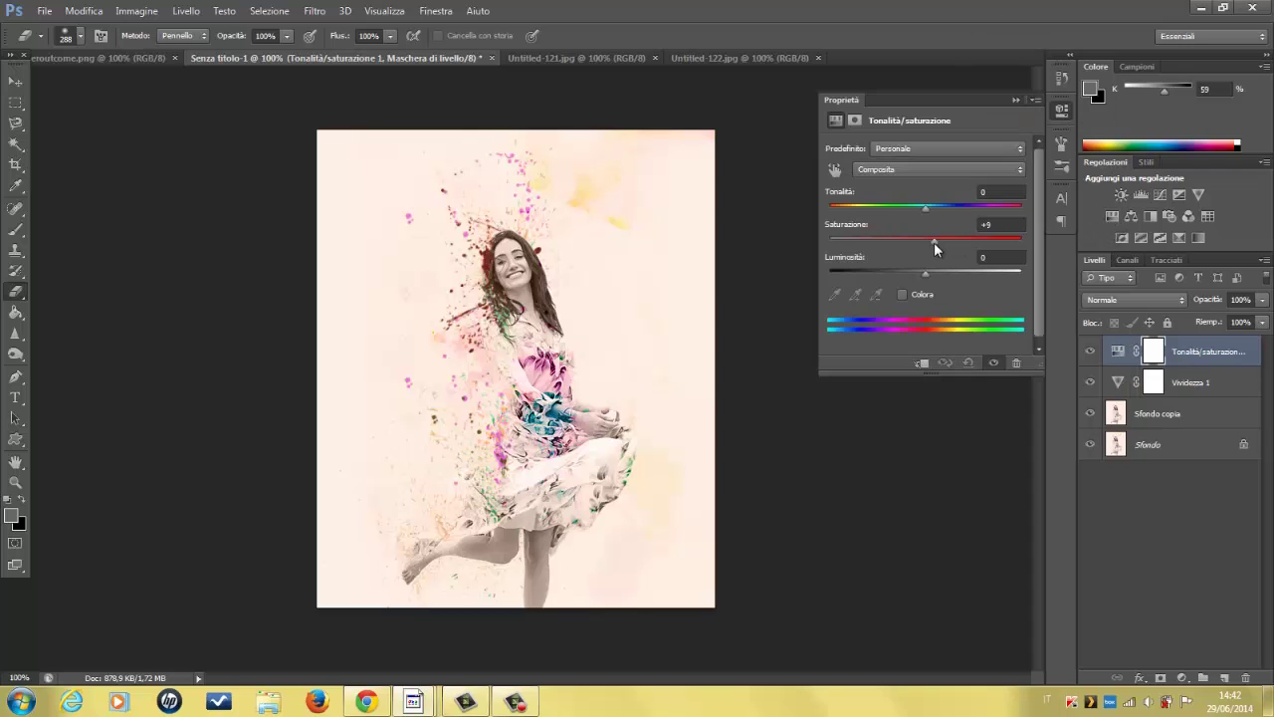
left_click(1019, 101)
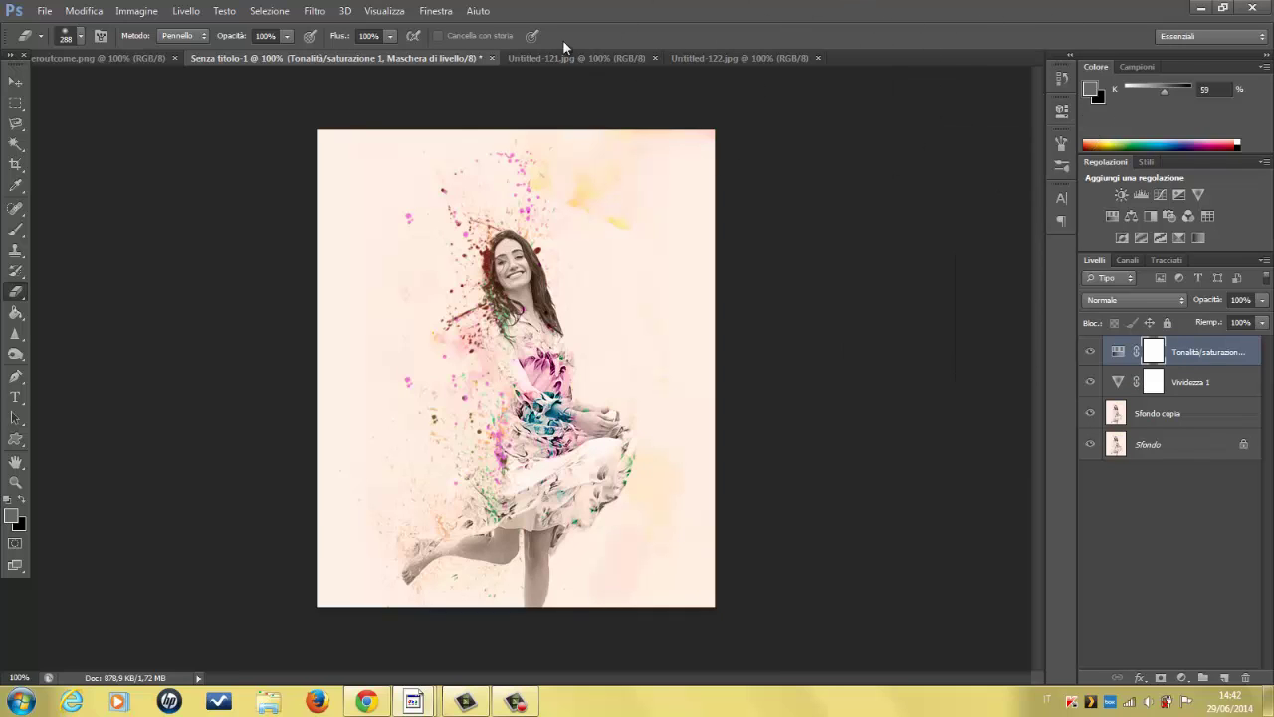
left_click(185, 10)
left_click(204, 529)
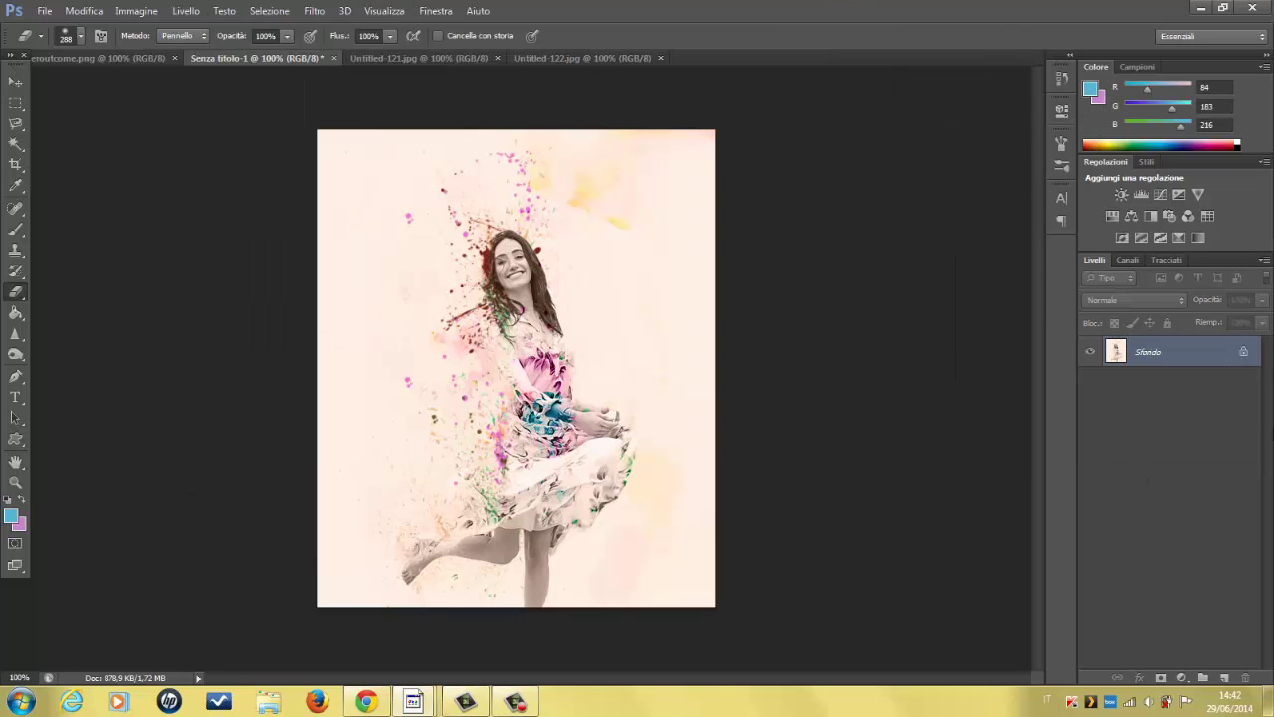
Duplicate the Sfondo layer as Sfondo copia
right_click(1184, 354)
left_click(1189, 388)
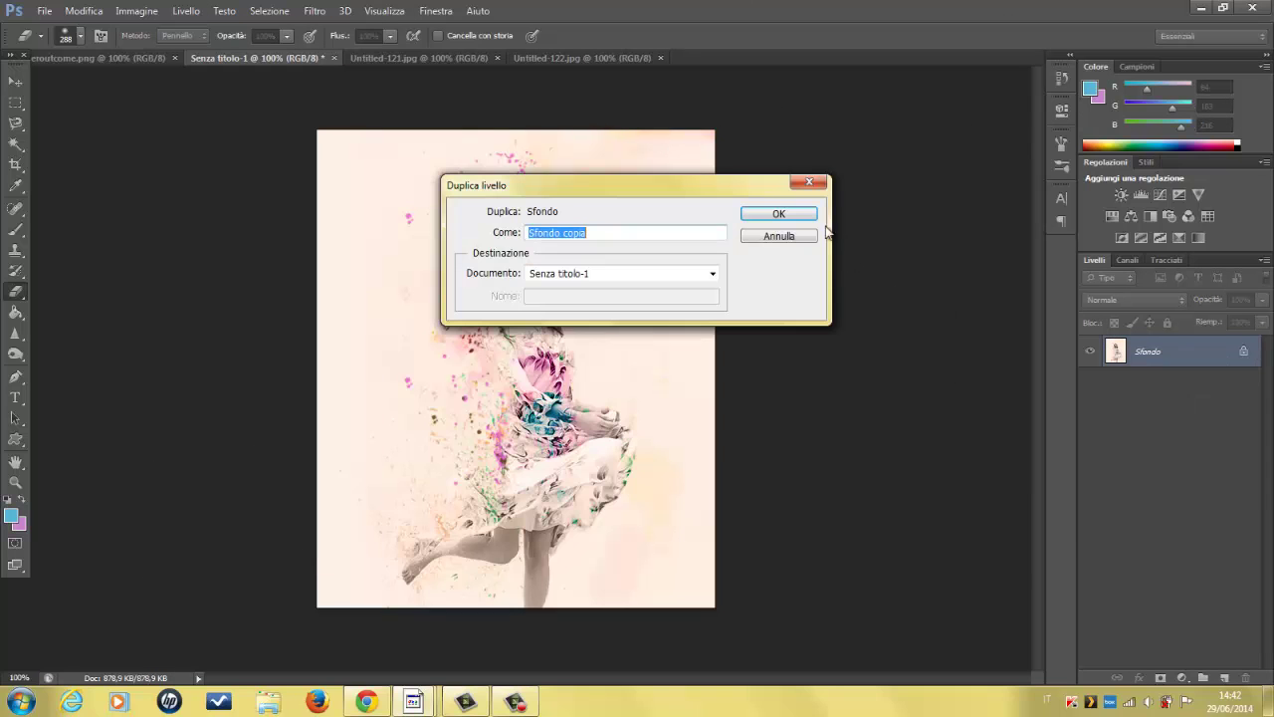
left_click(778, 213)
Sharpen Sfondo copia with Filtro > Nitidezza and lower its opacity to 73%
left_click(315, 10)
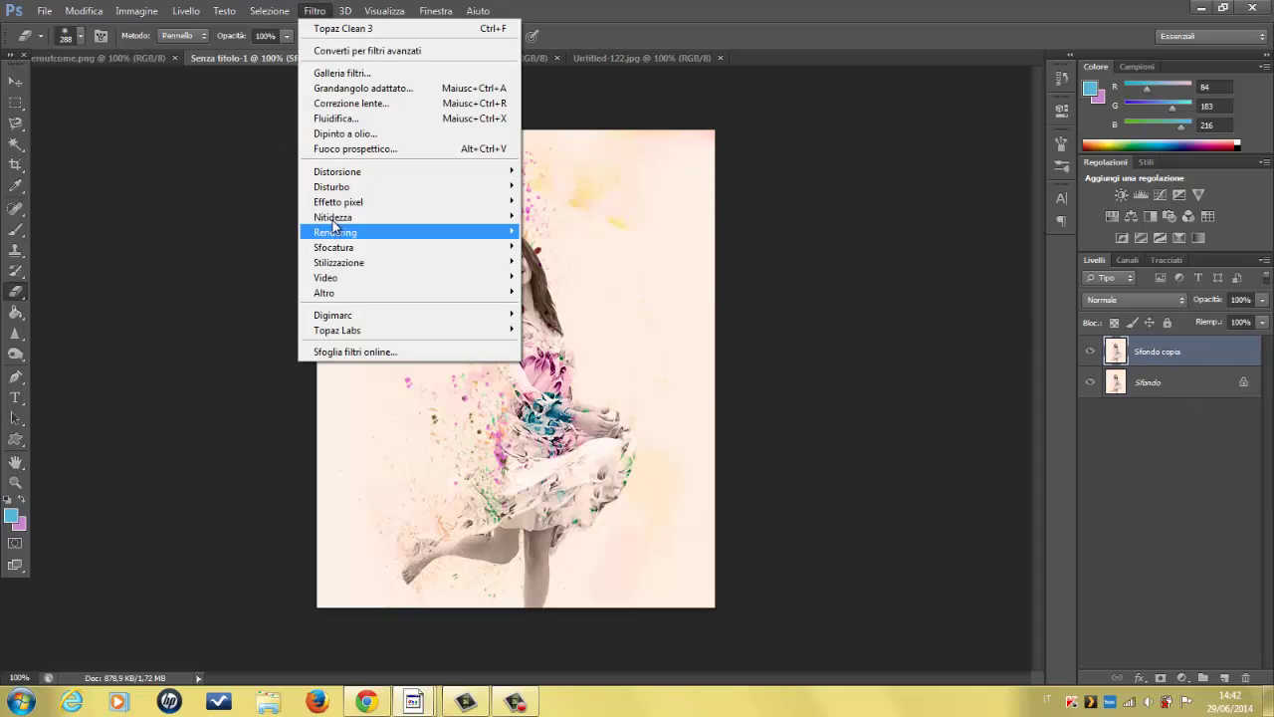
left_click(561, 247)
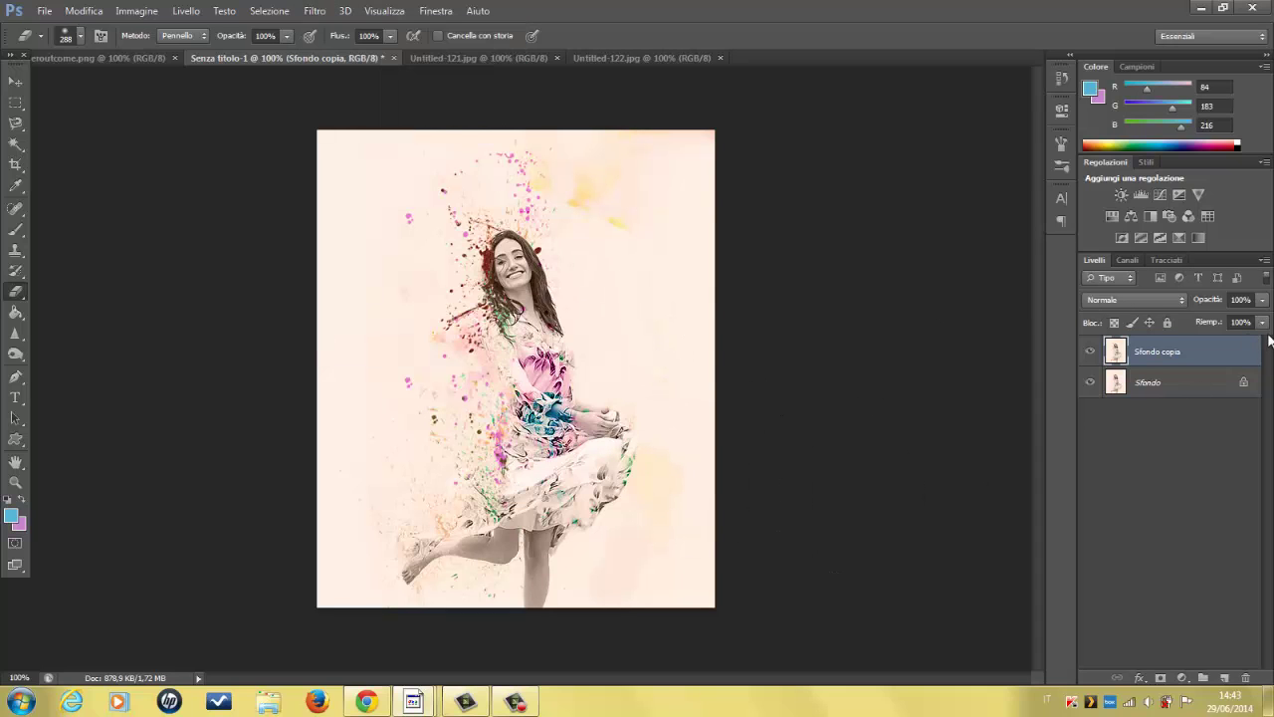
left_click(1262, 301)
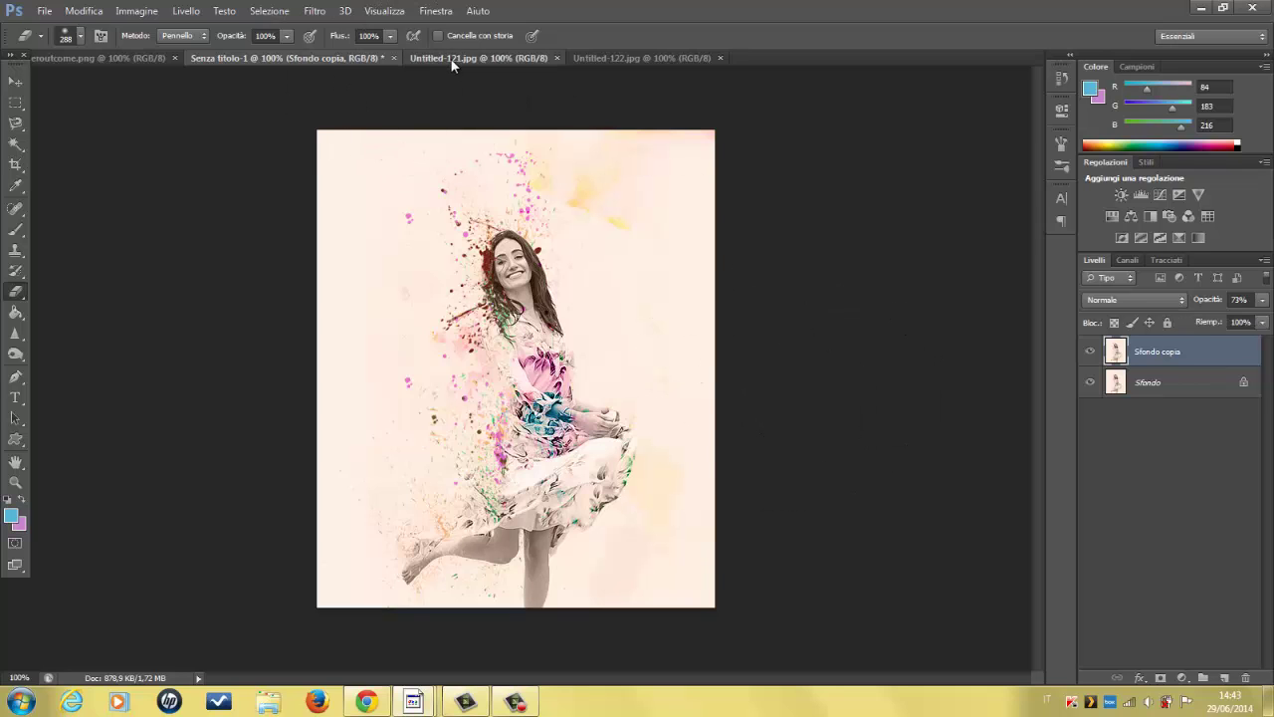
Compare Untitled-121, the red-blue painting and the dancer composition, ending on the fishnet-figure reference PNG
left_click(477, 58)
left_click(629, 57)
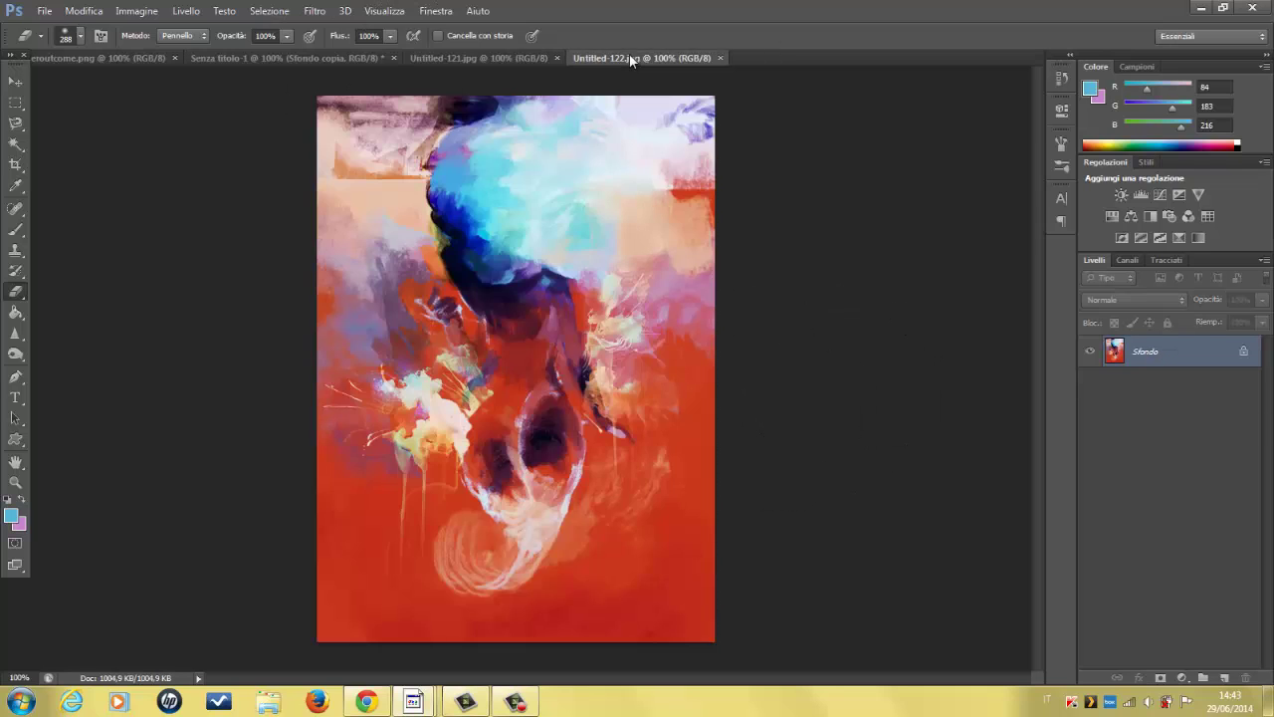
left_click(244, 58)
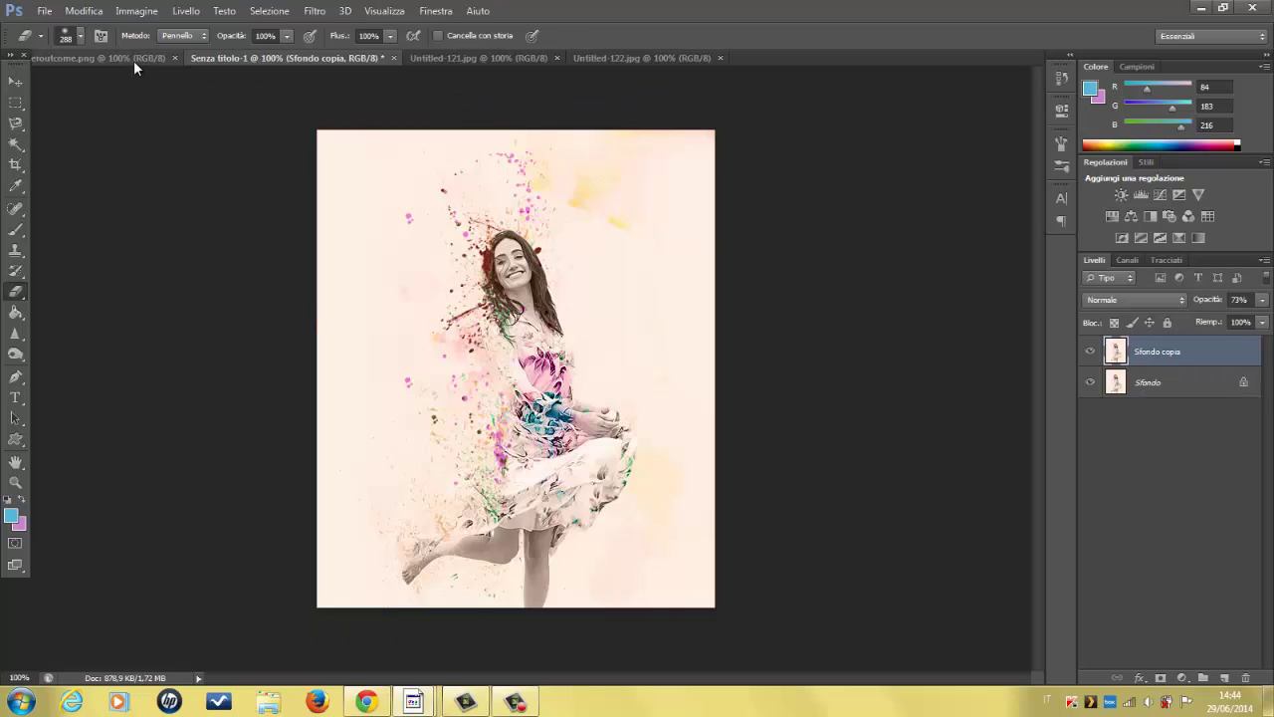
left_click(132, 57)
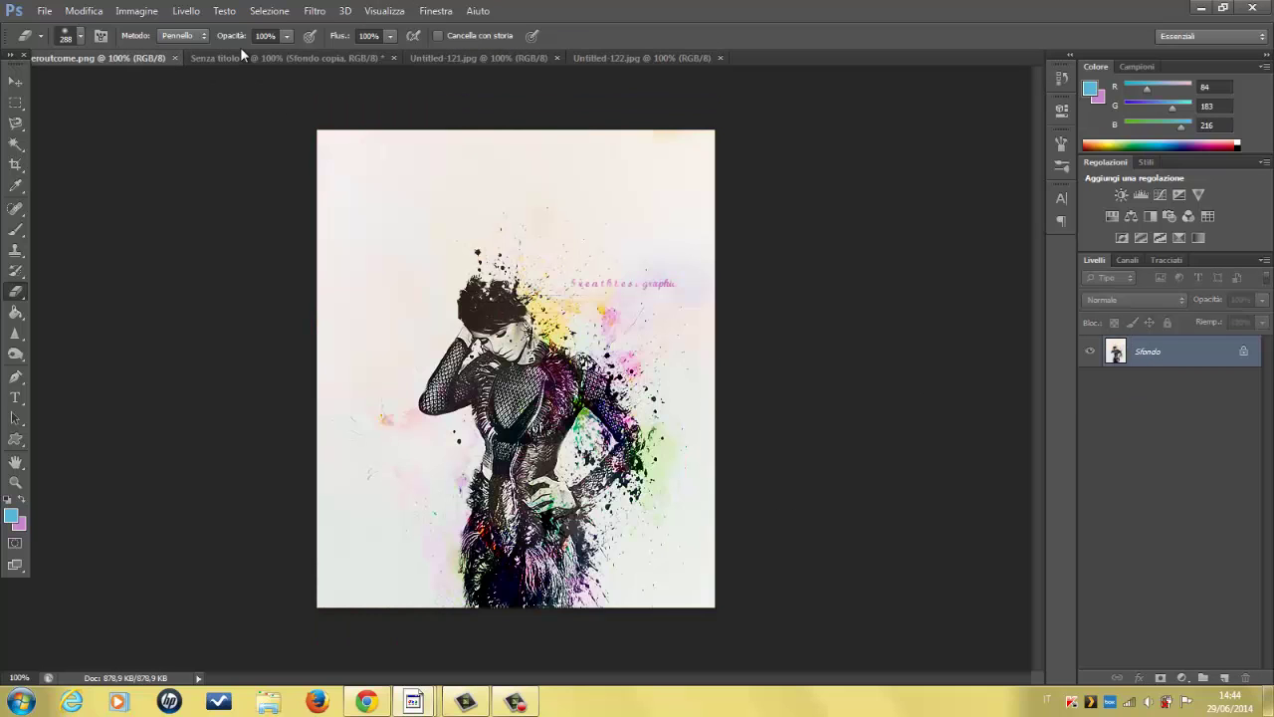
left_click(242, 57)
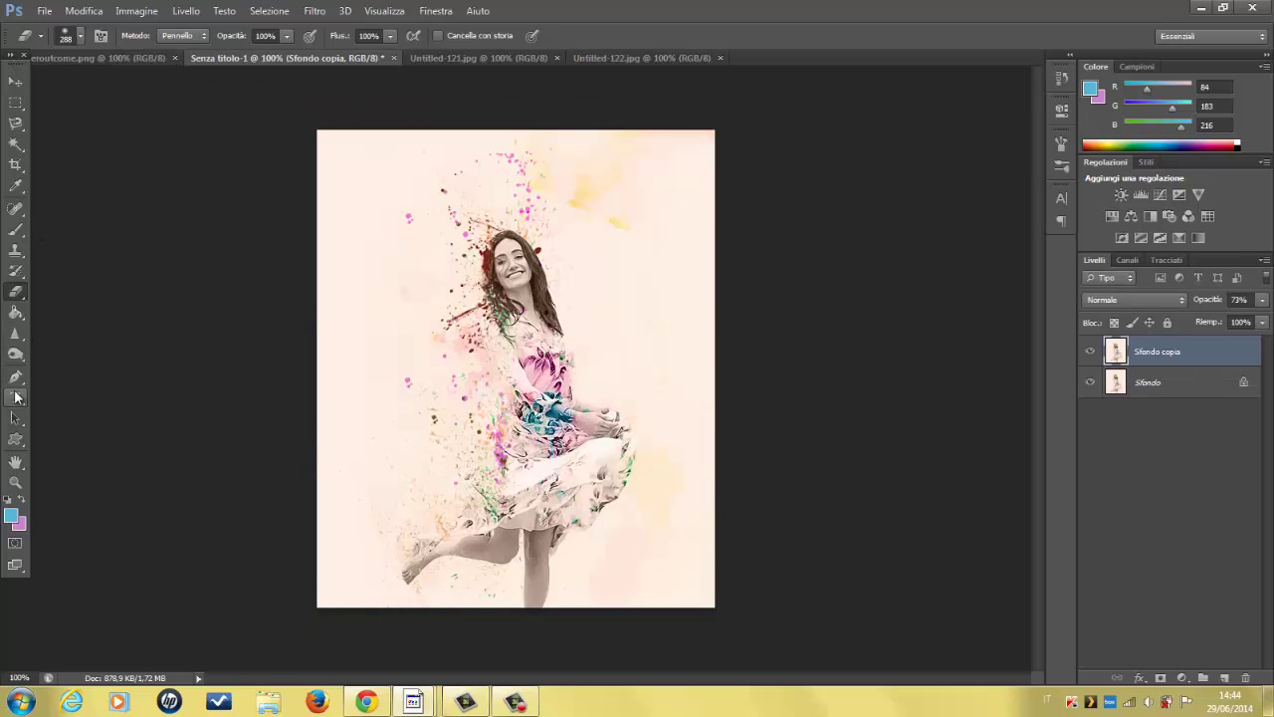
left_click(15, 397)
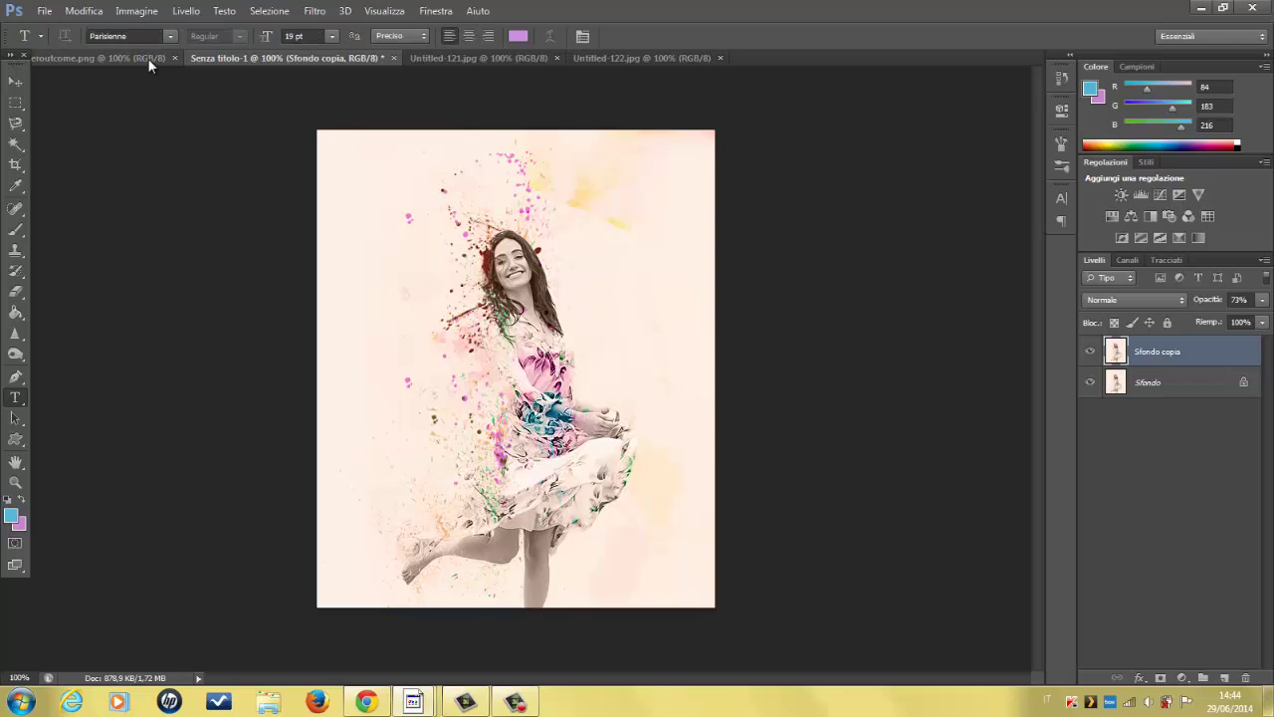
left_click(147, 58)
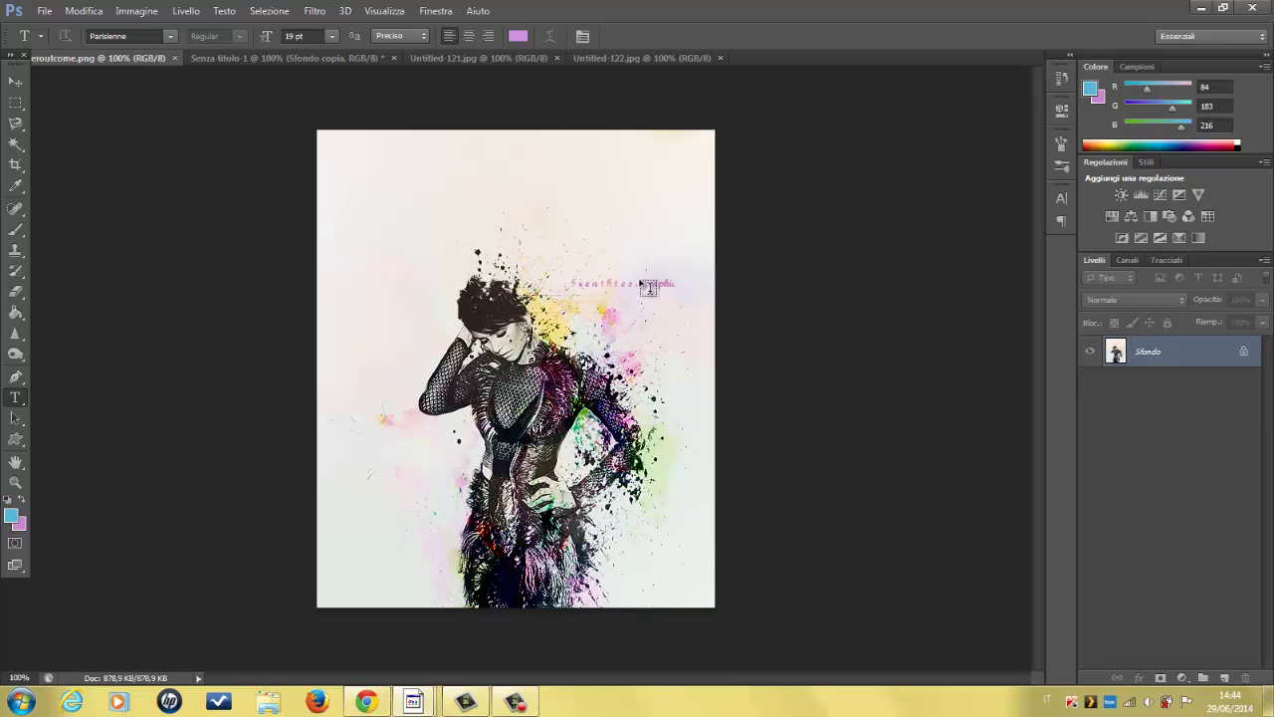
Add lilac script text 'emmy rossum' in a paragraph box beside the dancer's face
left_click(267, 58)
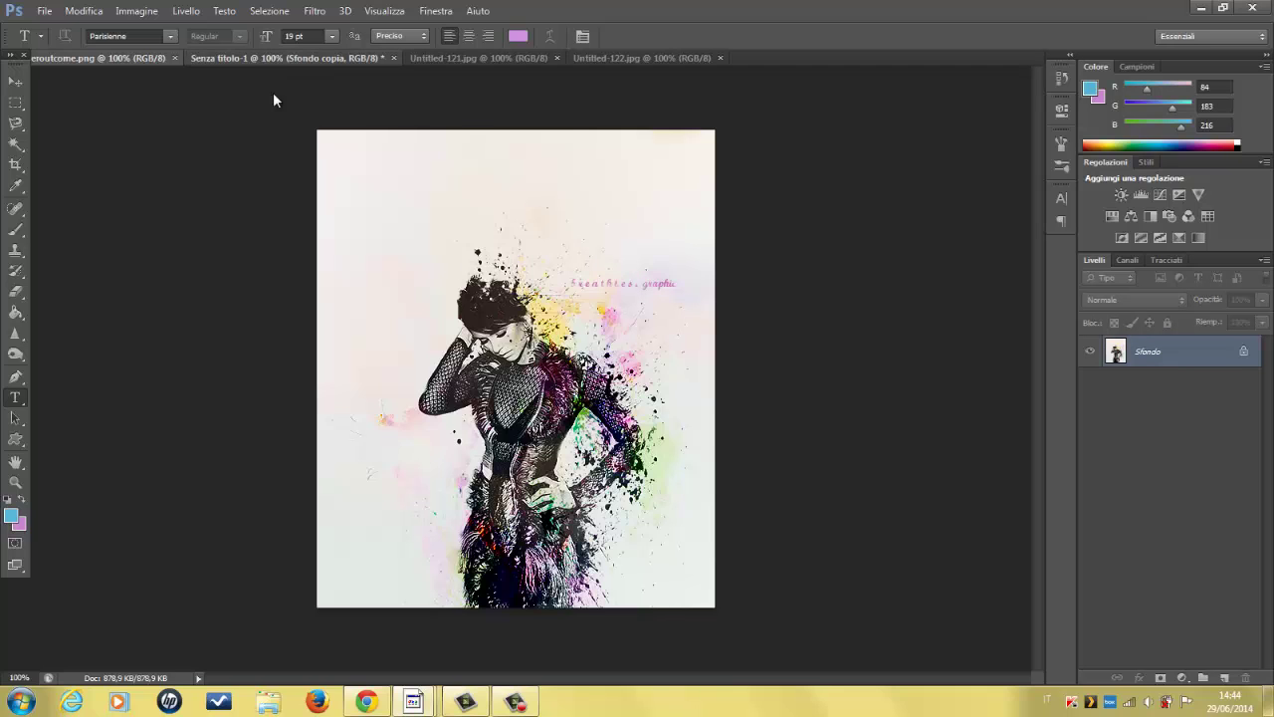
left_click_drag(698, 377, 353, 289)
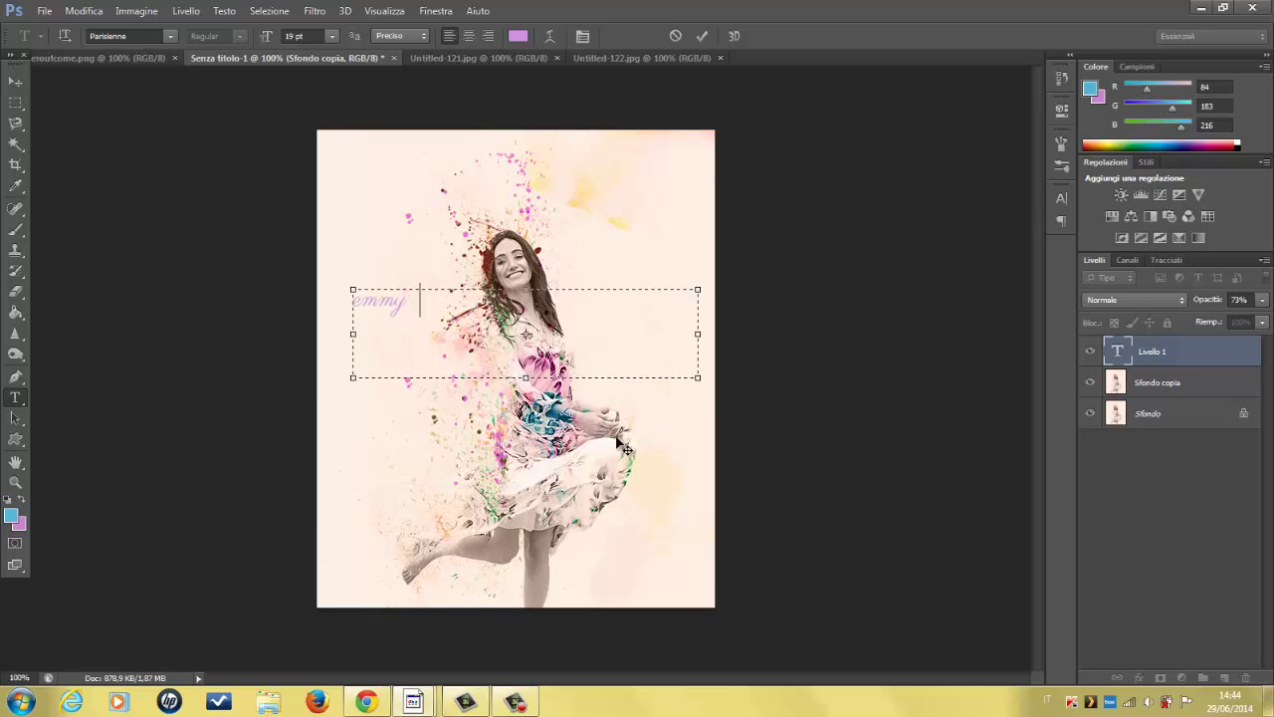
type("ossum")
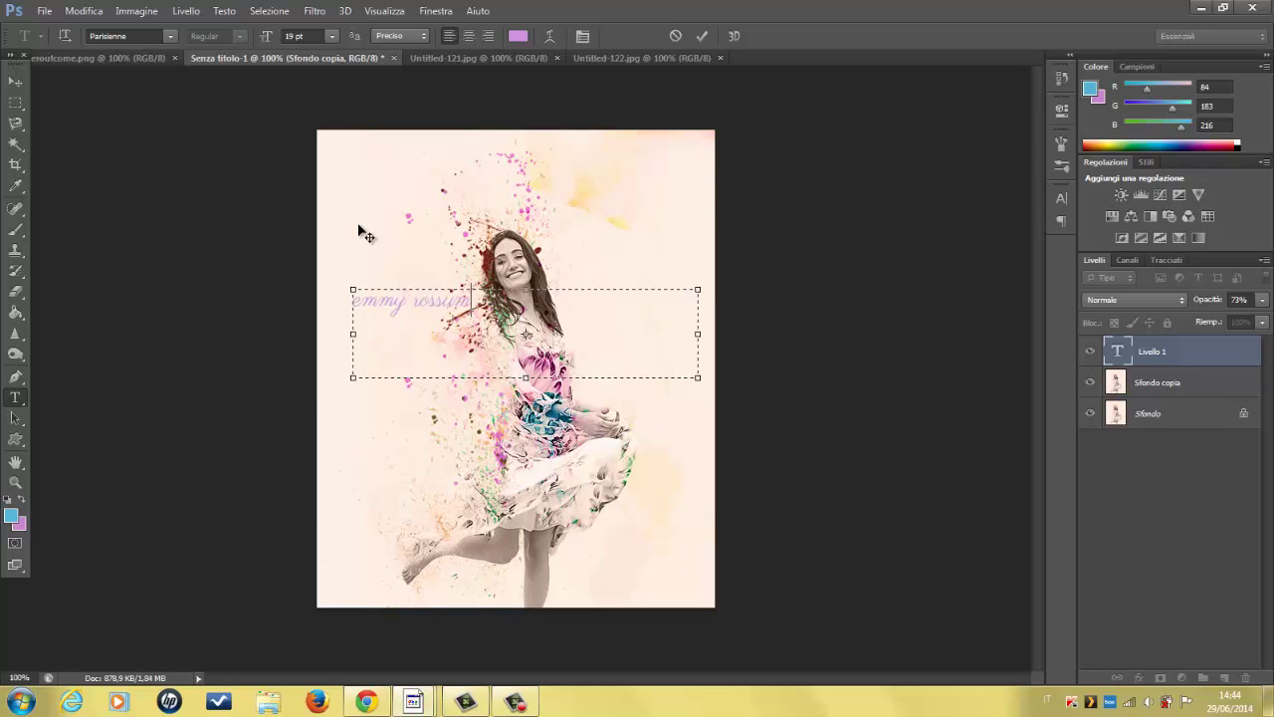
left_click_drag(378, 219, 581, 236)
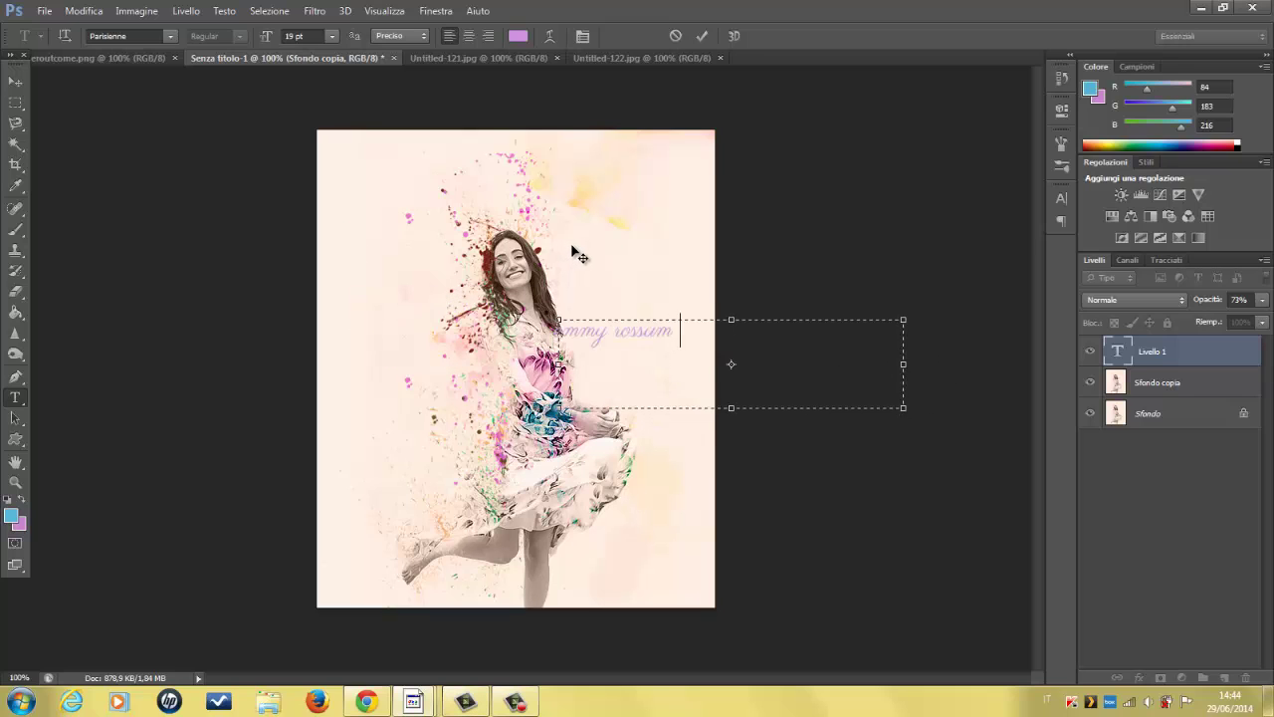
Commit the text and rasterize the type layer for erasing
left_click(15, 291)
left_click(656, 323)
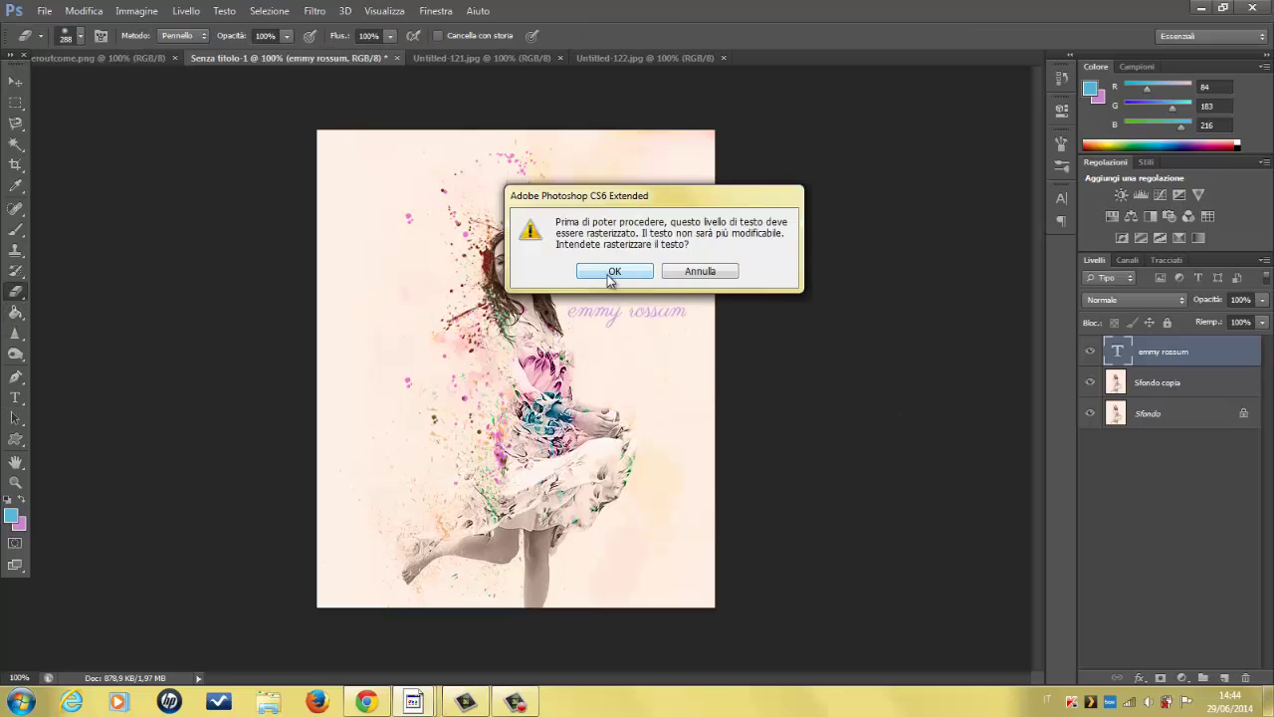
left_click(615, 276)
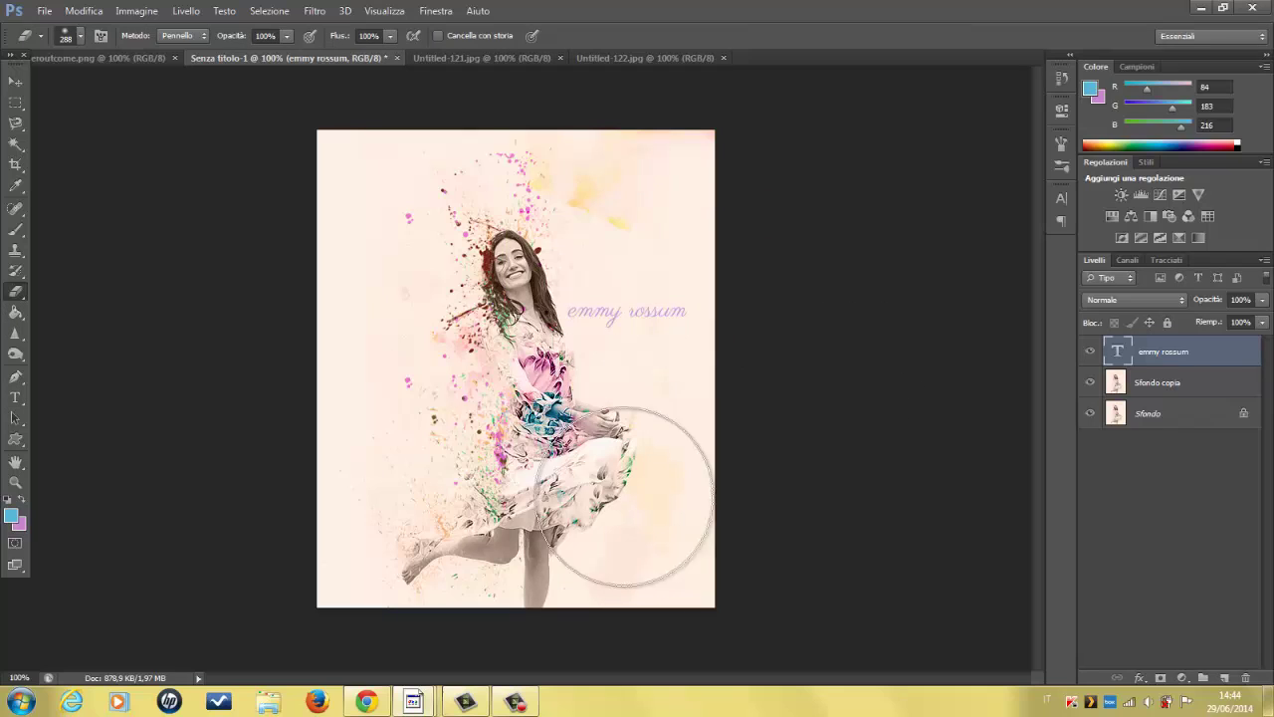
Keep the standard Gomma eraser and browse the brush presets for scatter shapes
right_click(16, 295)
left_click(98, 291)
right_click(650, 363)
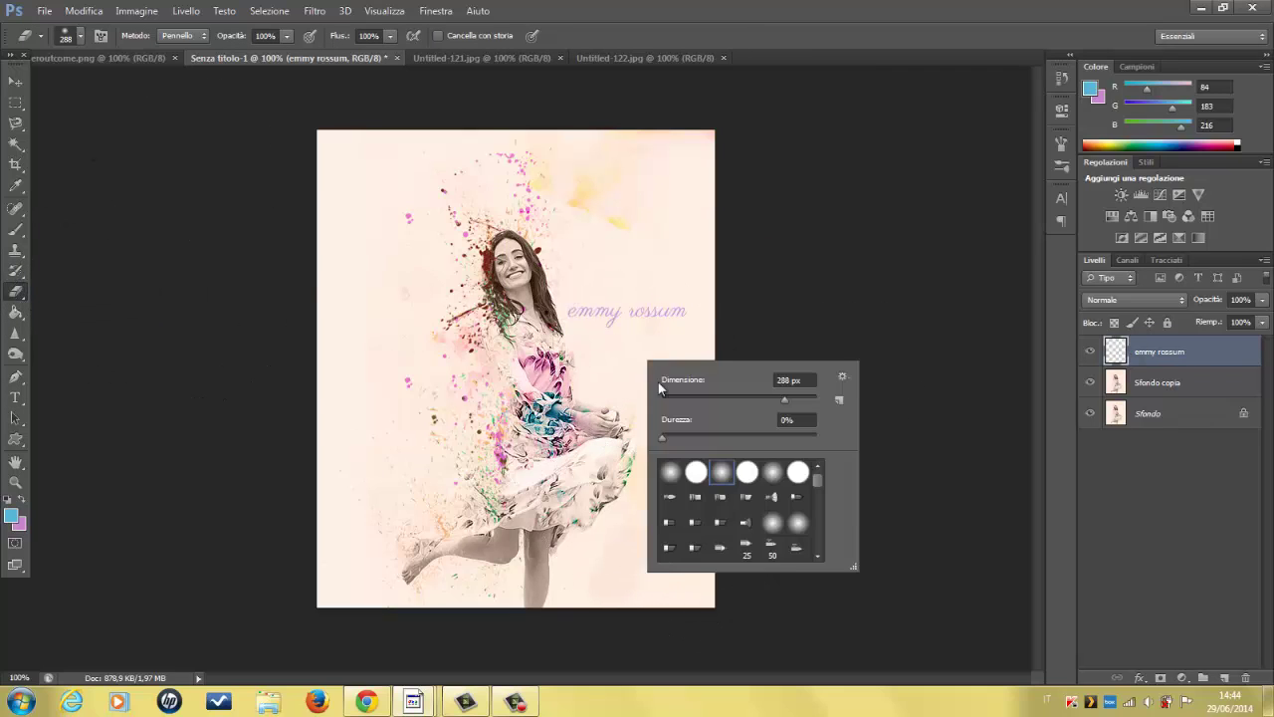
left_click_drag(817, 481, 814, 519)
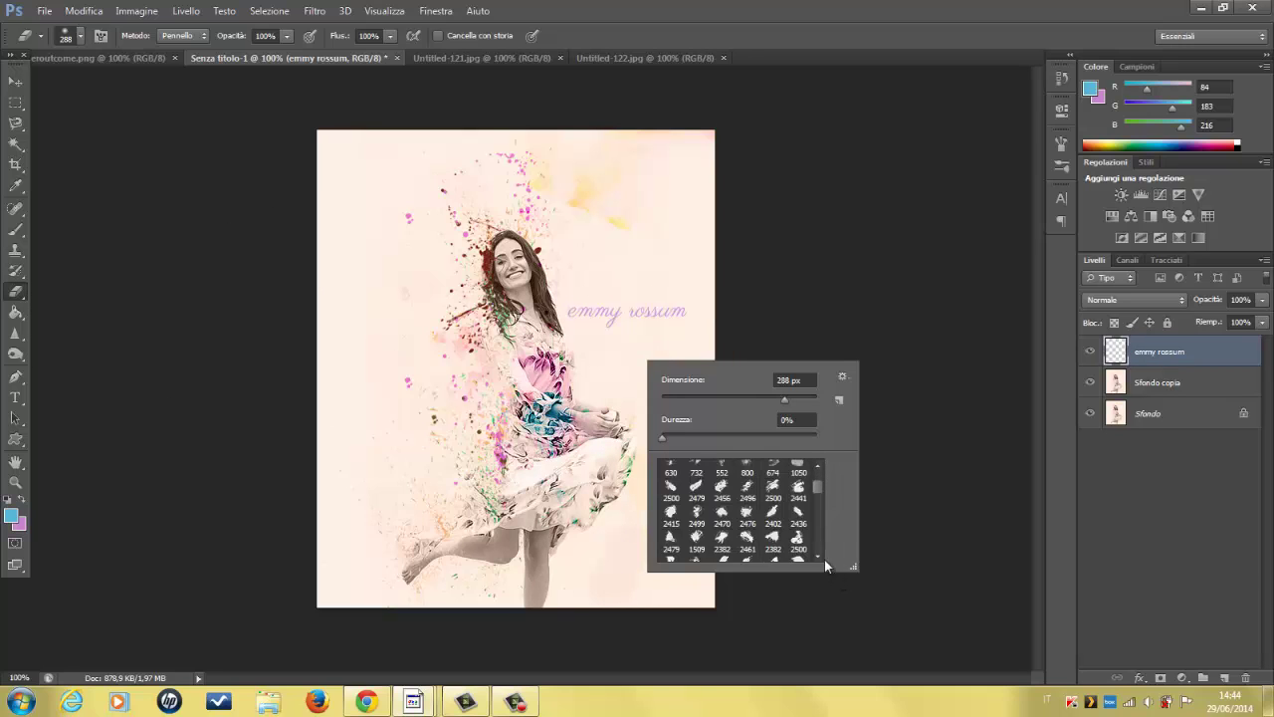
scroll(813, 518, "up", 2)
scroll(813, 519, "up", 2)
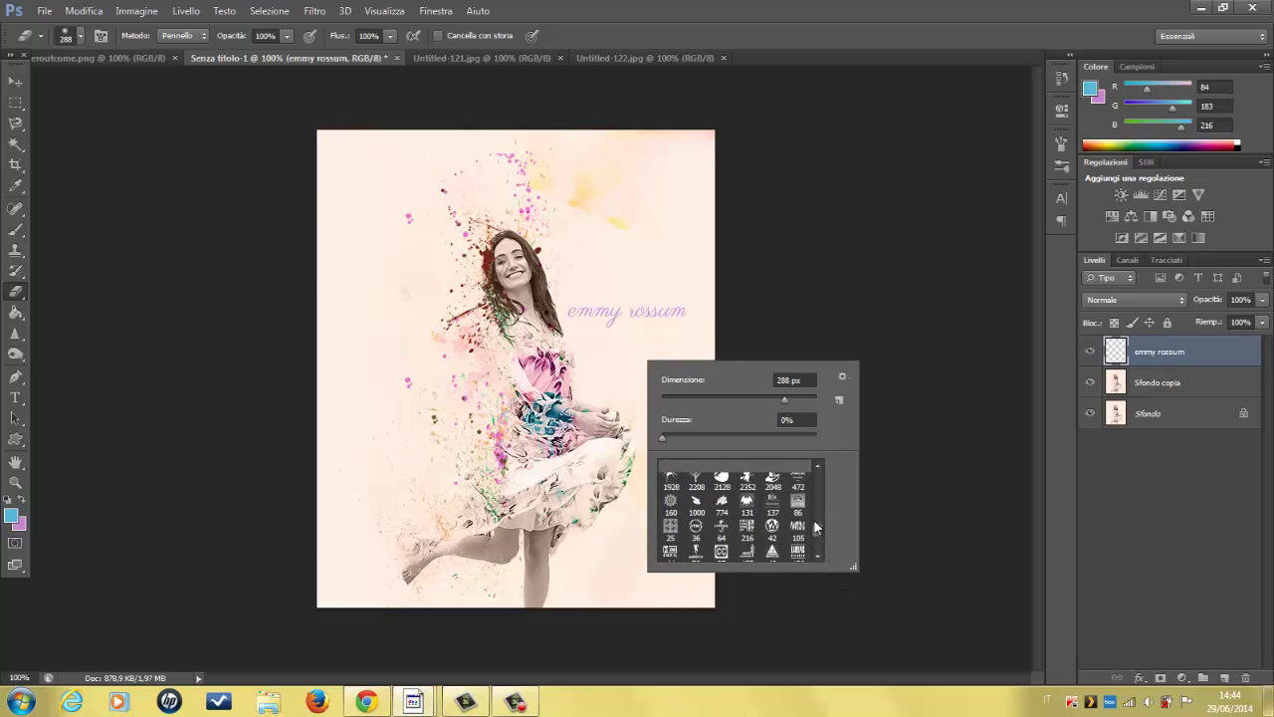
scroll(813, 519, "up", 2)
scroll(813, 518, "up", 2)
scroll(813, 519, "up", 2)
scroll(813, 520, "up", 2)
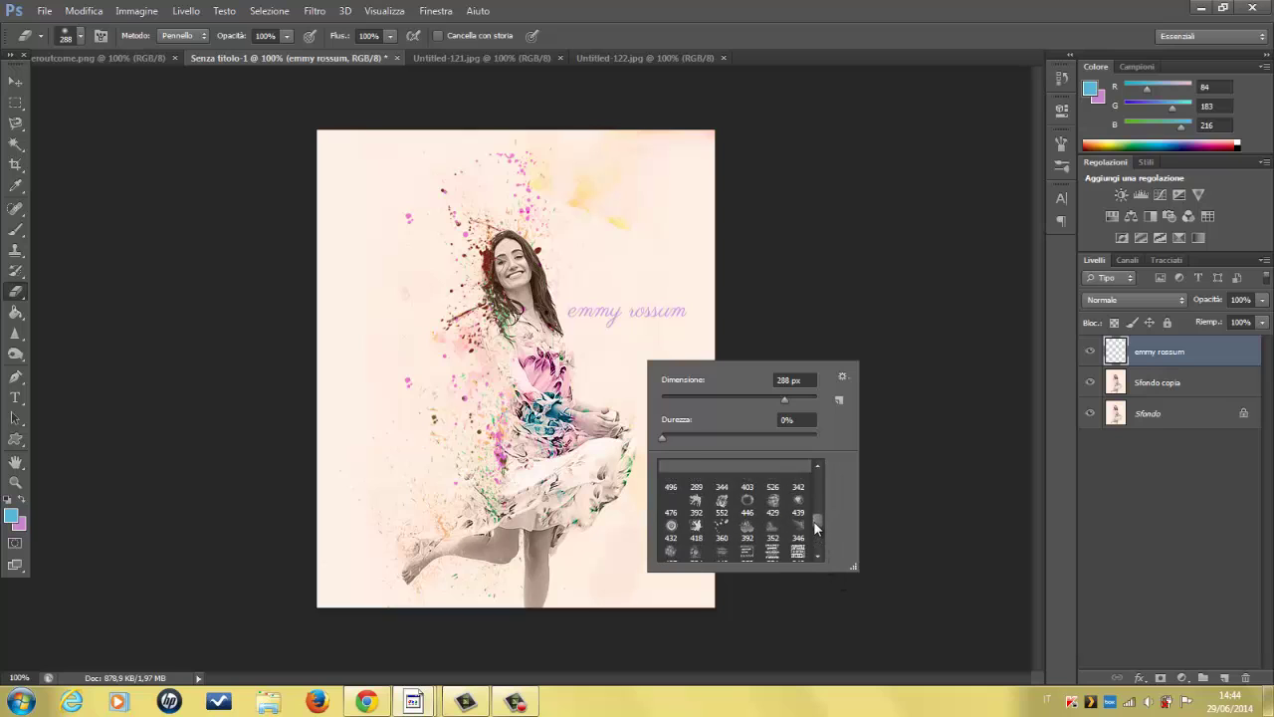
scroll(814, 521, "up", 2)
scroll(813, 521, "up", 2)
scroll(813, 520, "up", 2)
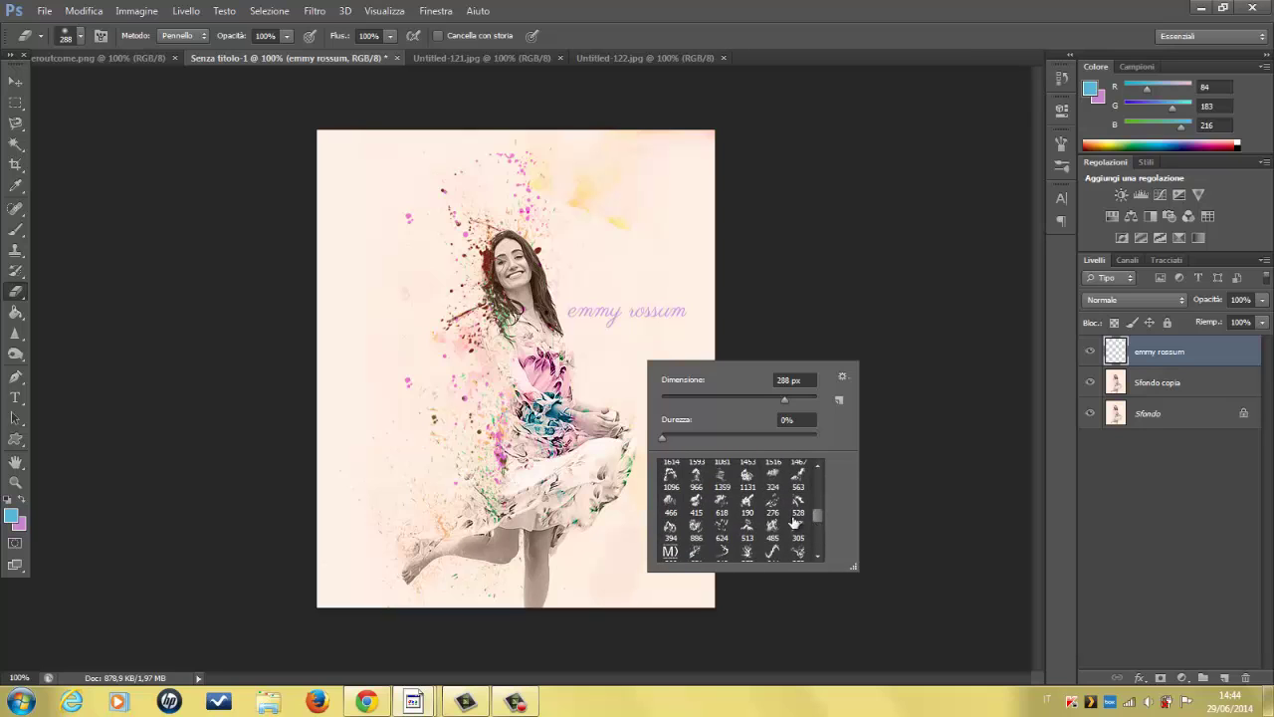
scroll(774, 509, "up", 2)
scroll(775, 509, "up", 2)
scroll(775, 510, "up", 2)
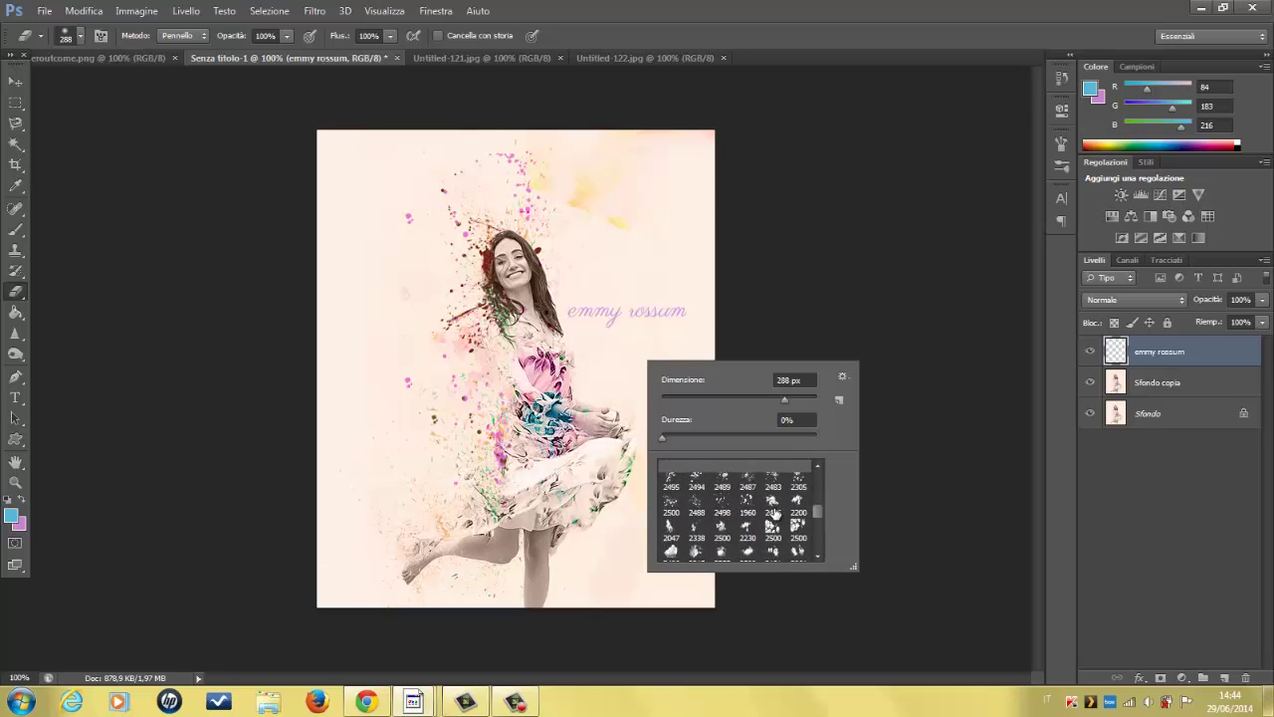
scroll(775, 513, "up", 2)
scroll(774, 514, "up", 2)
scroll(774, 512, "up", 2)
scroll(770, 513, "up", 2)
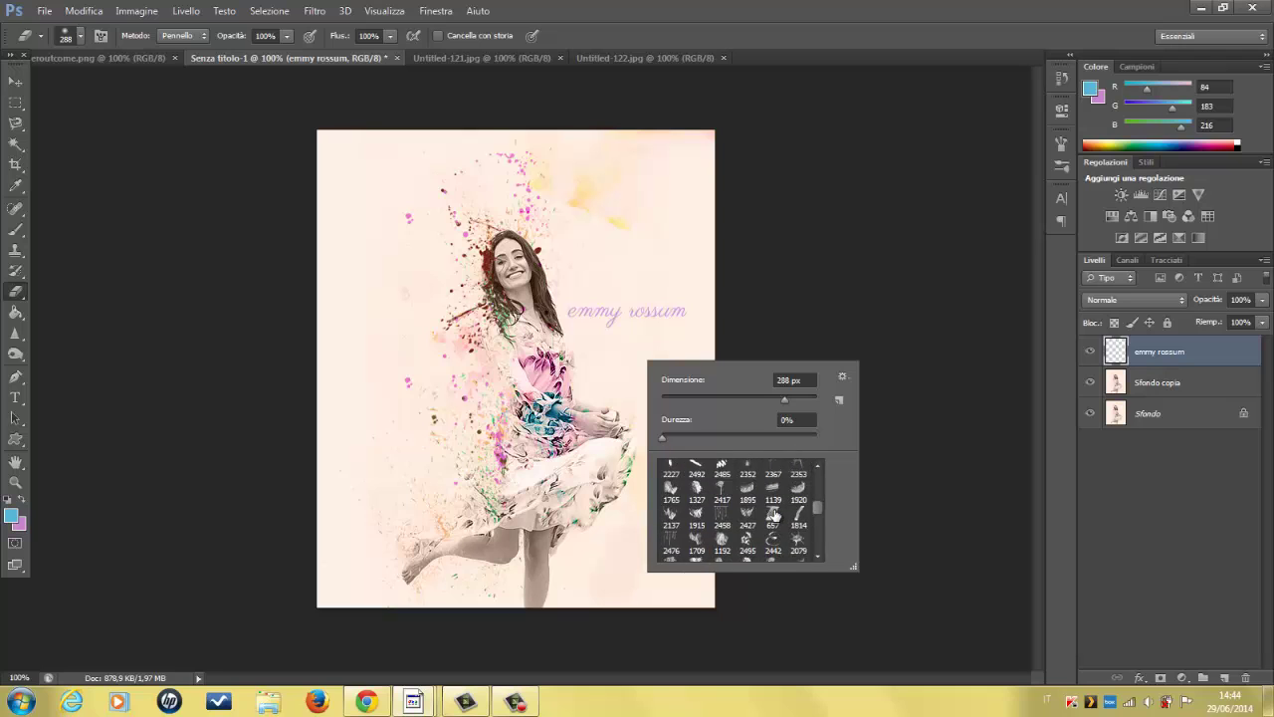
scroll(762, 515, "up", 2)
scroll(754, 515, "up", 2)
scroll(754, 515, "up", 2)
scroll(755, 516, "up", 2)
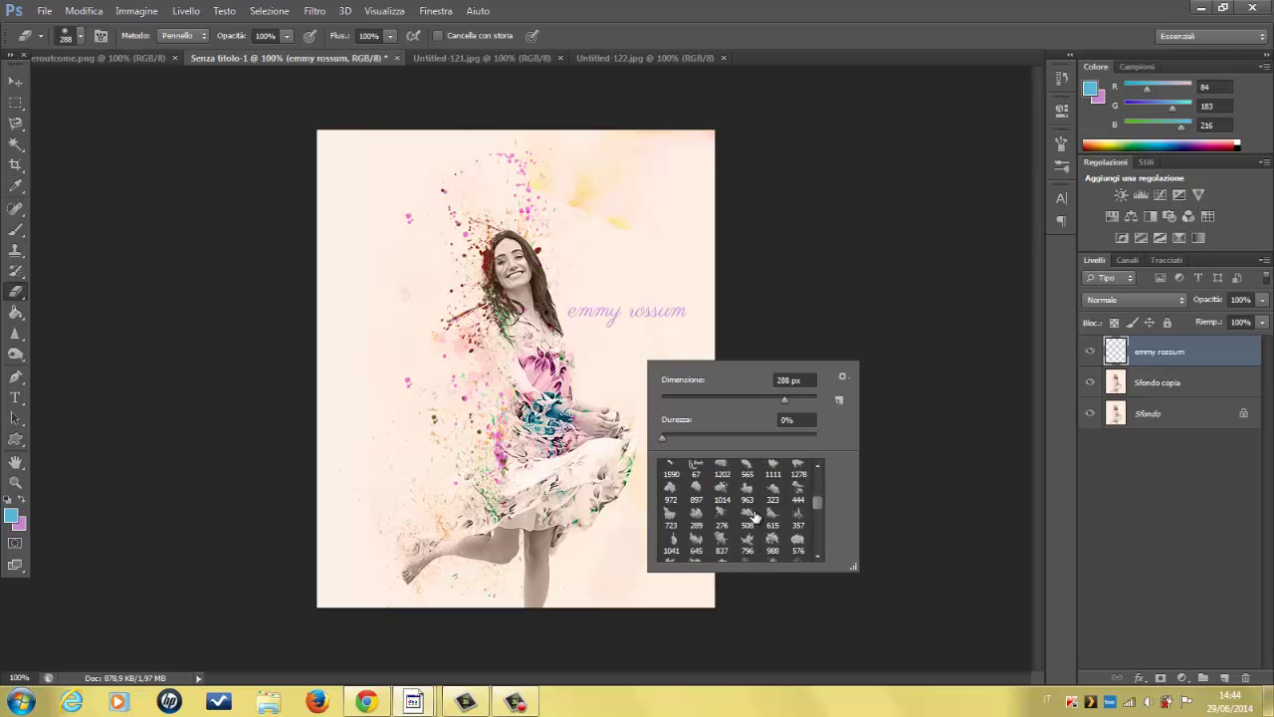
scroll(754, 516, "up", 2)
scroll(755, 516, "up", 2)
scroll(754, 516, "up", 2)
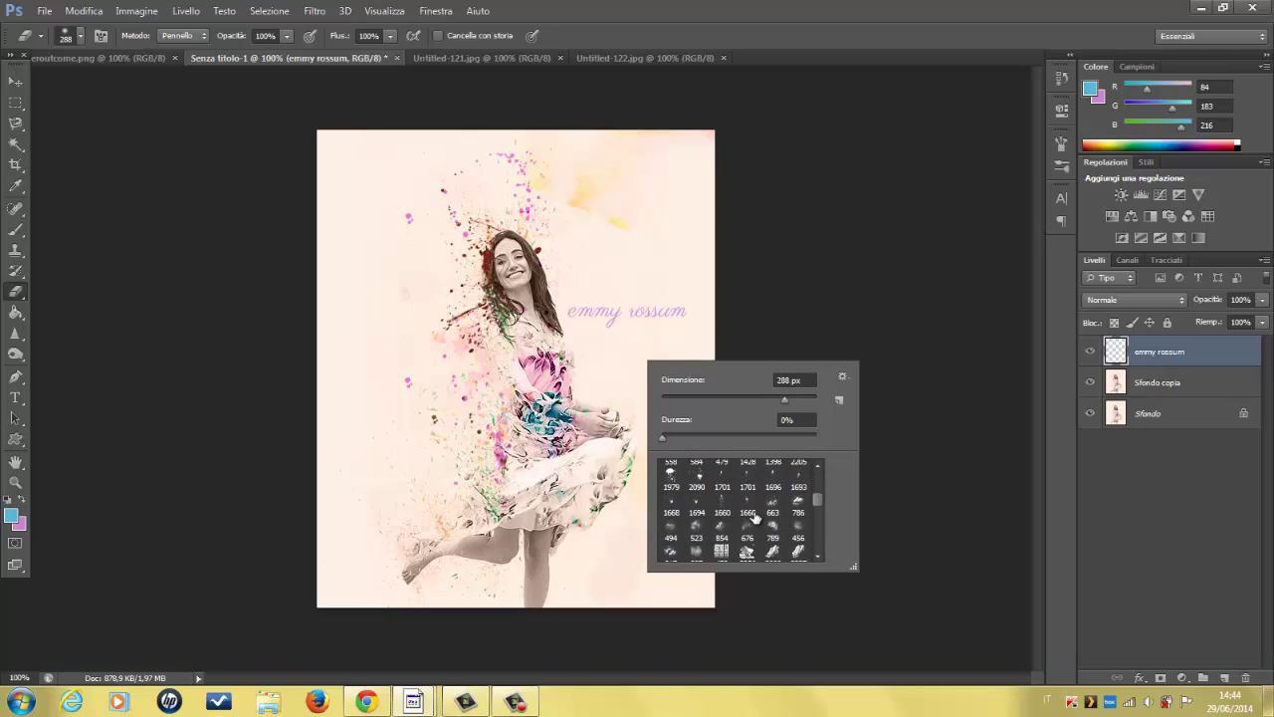
Choose scatter preset 2090 at 92 px and erase the 'r' of 'rossum'
left_click(697, 480)
left_click_drag(731, 398, 677, 399)
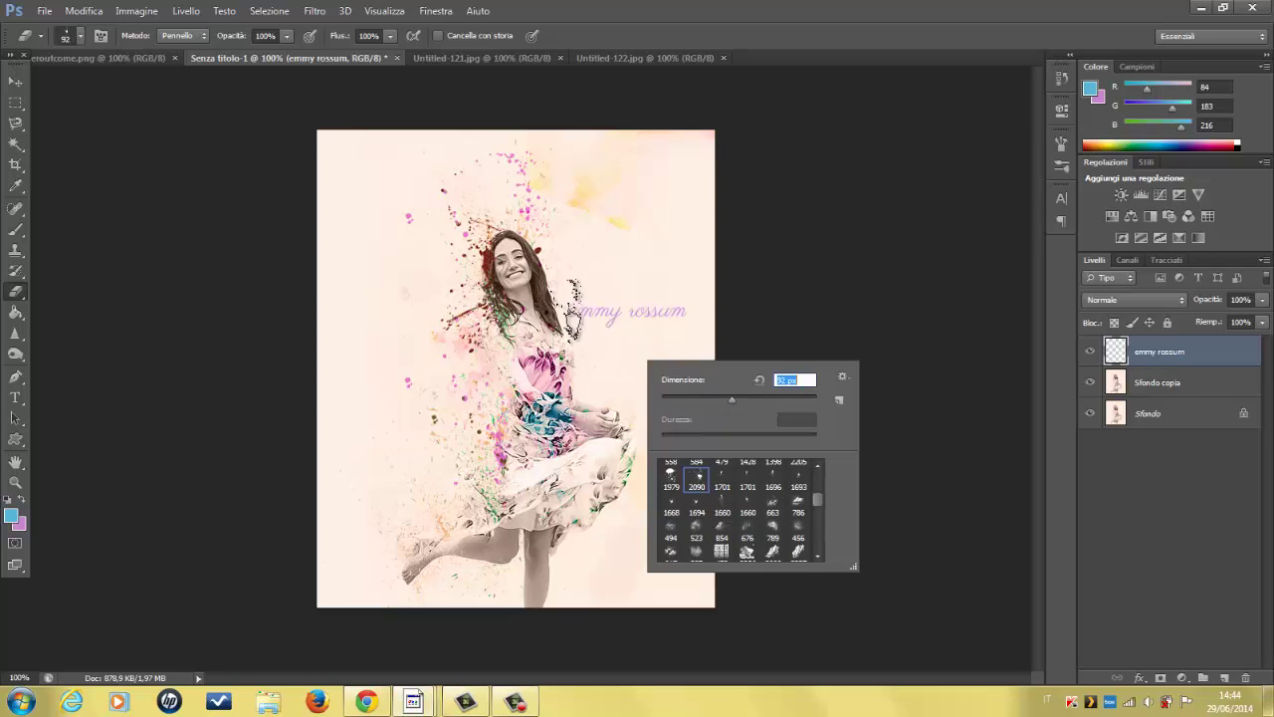
left_click(565, 299)
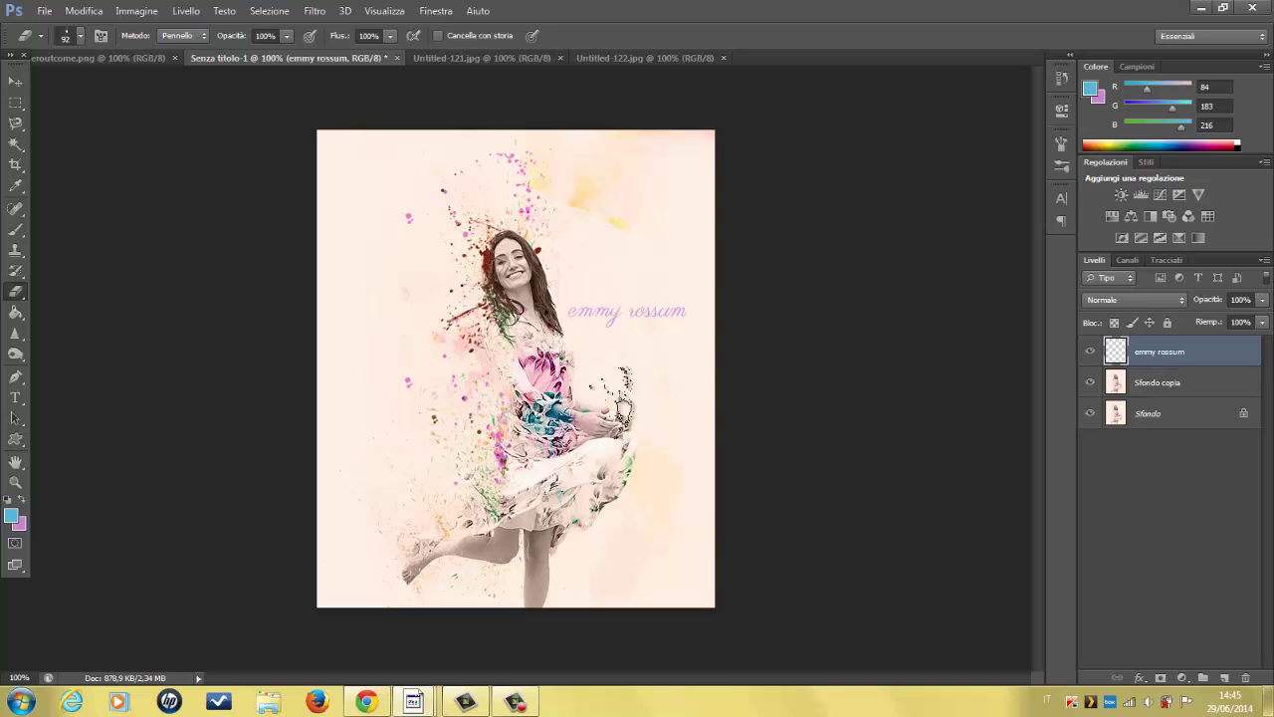
left_click(617, 333)
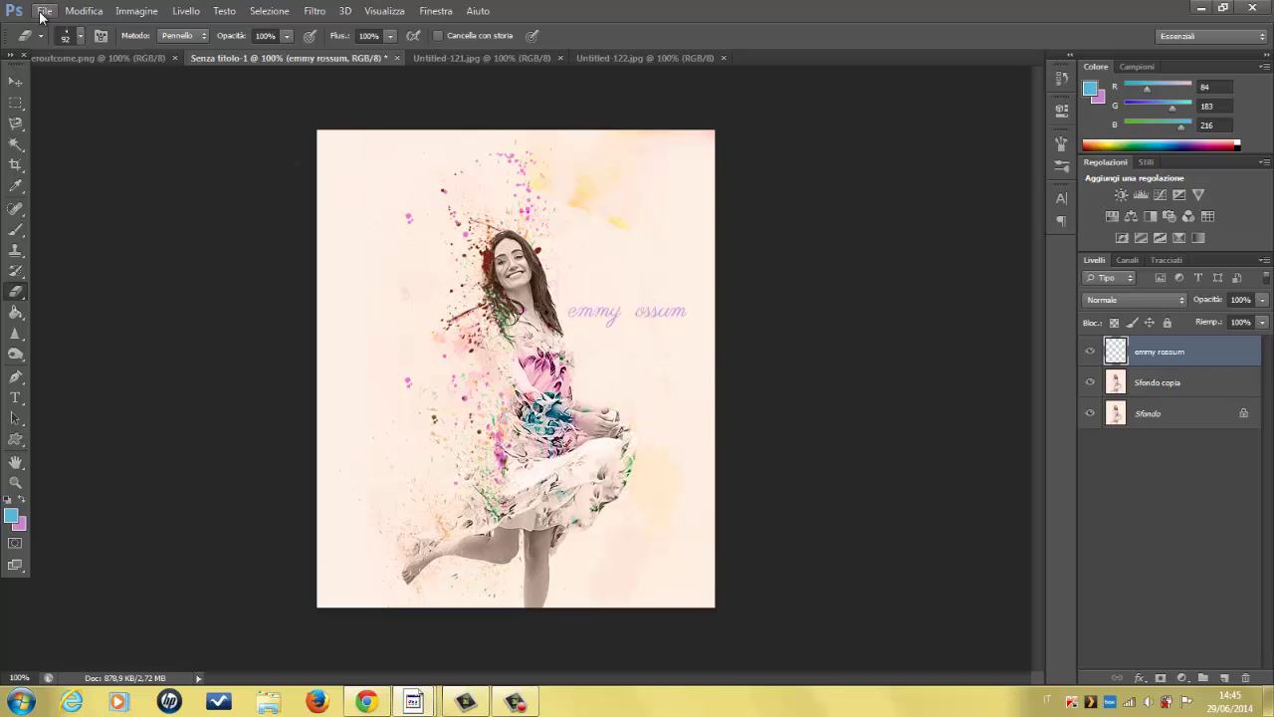
Undo the eraser stroke to restore the 'r', then scatter-erase the 'rossum' lettering into broken fragments
left_click(84, 11)
left_click(83, 11)
left_click(84, 11)
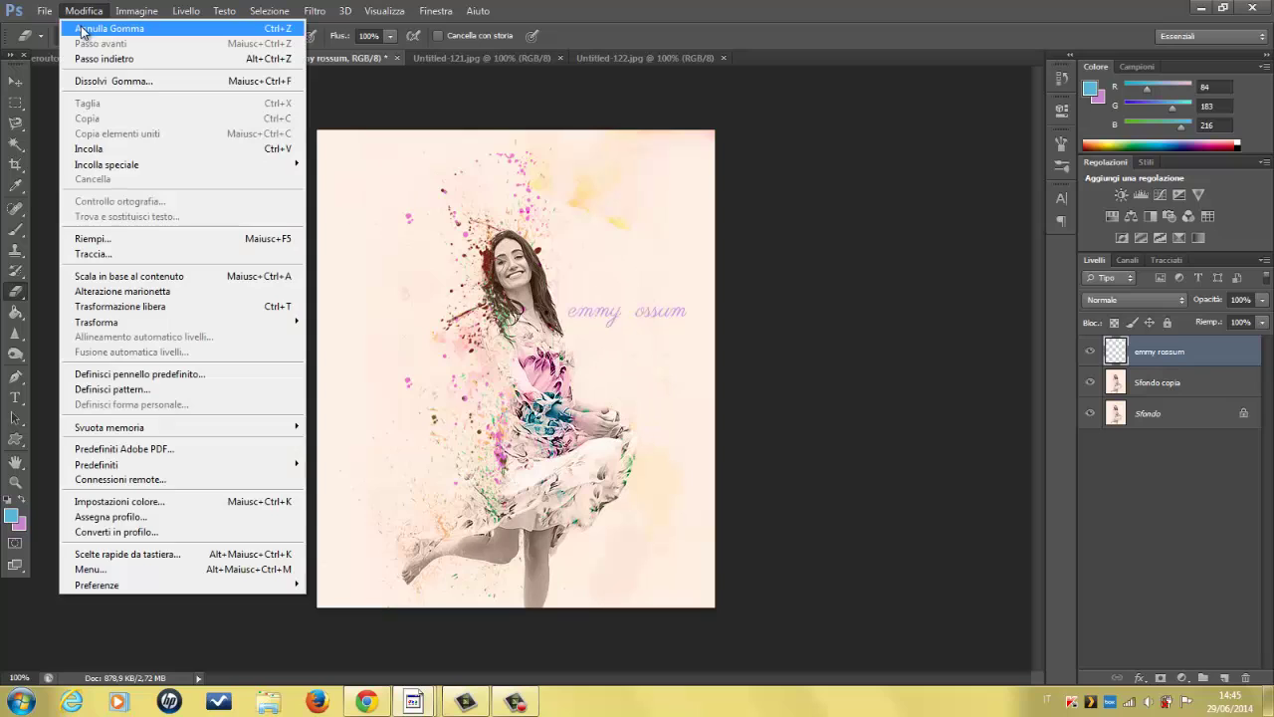
left_click(110, 28)
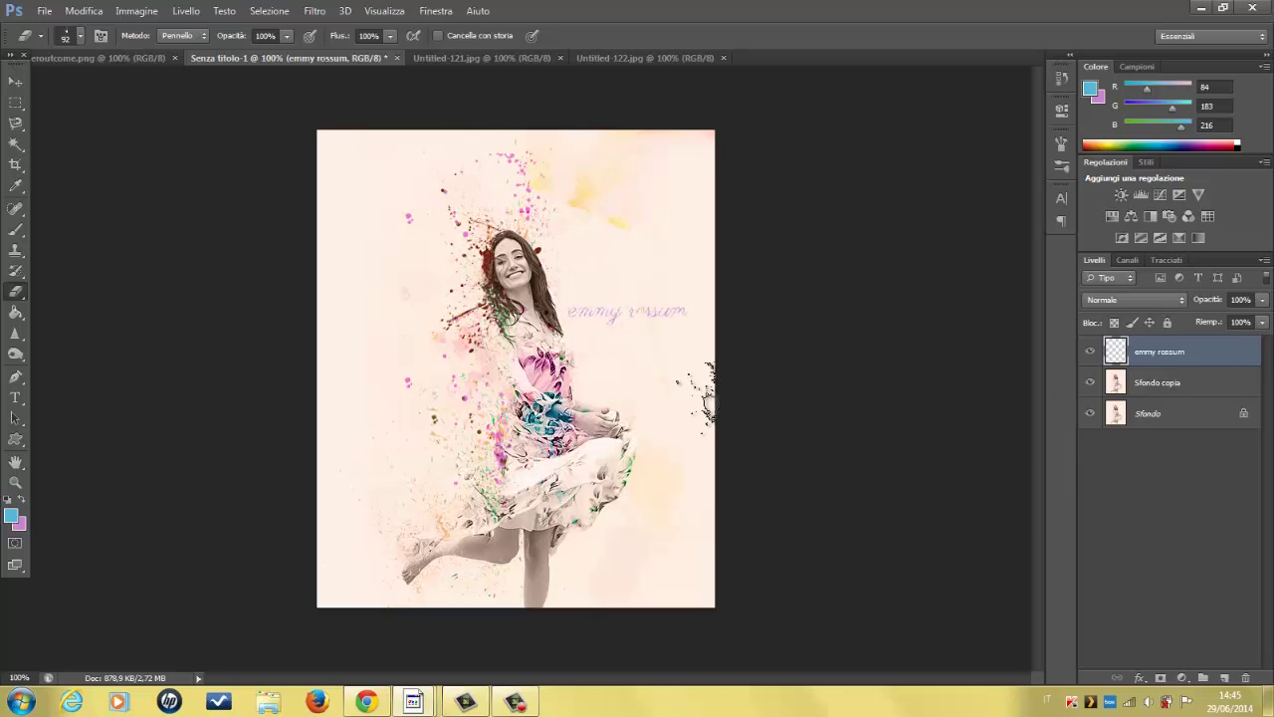
left_click_drag(641, 299, 633, 316)
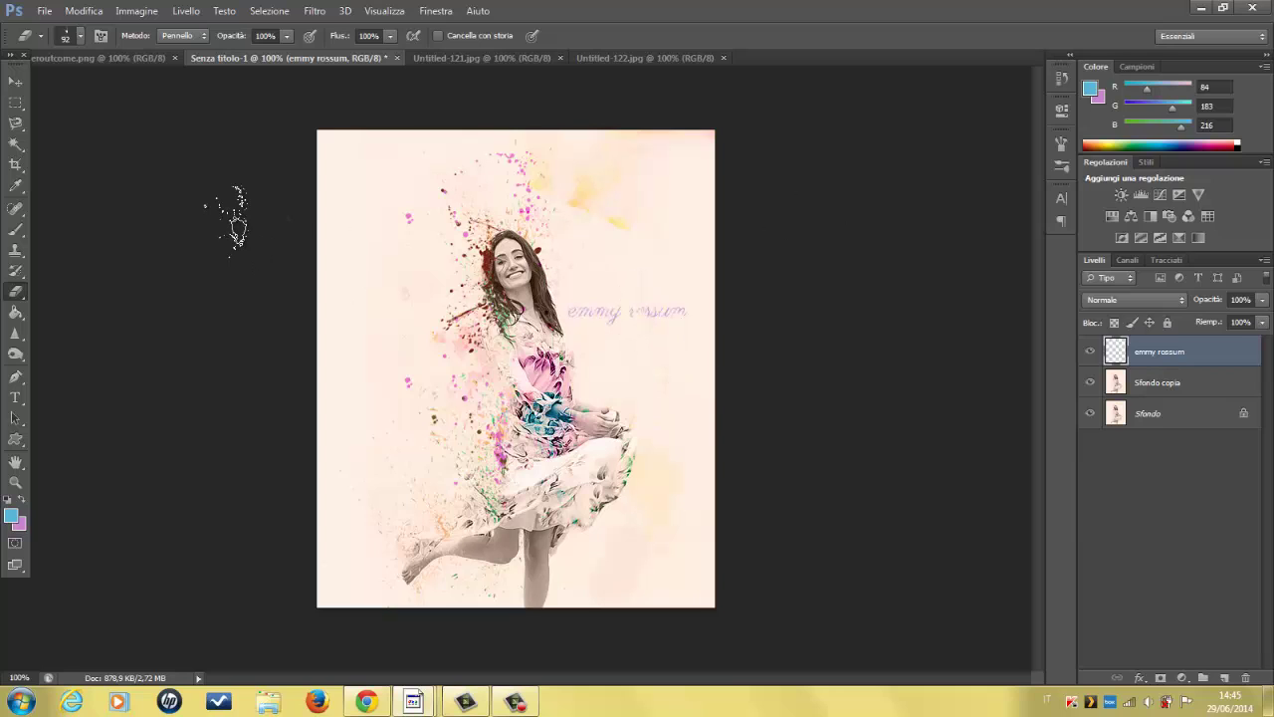